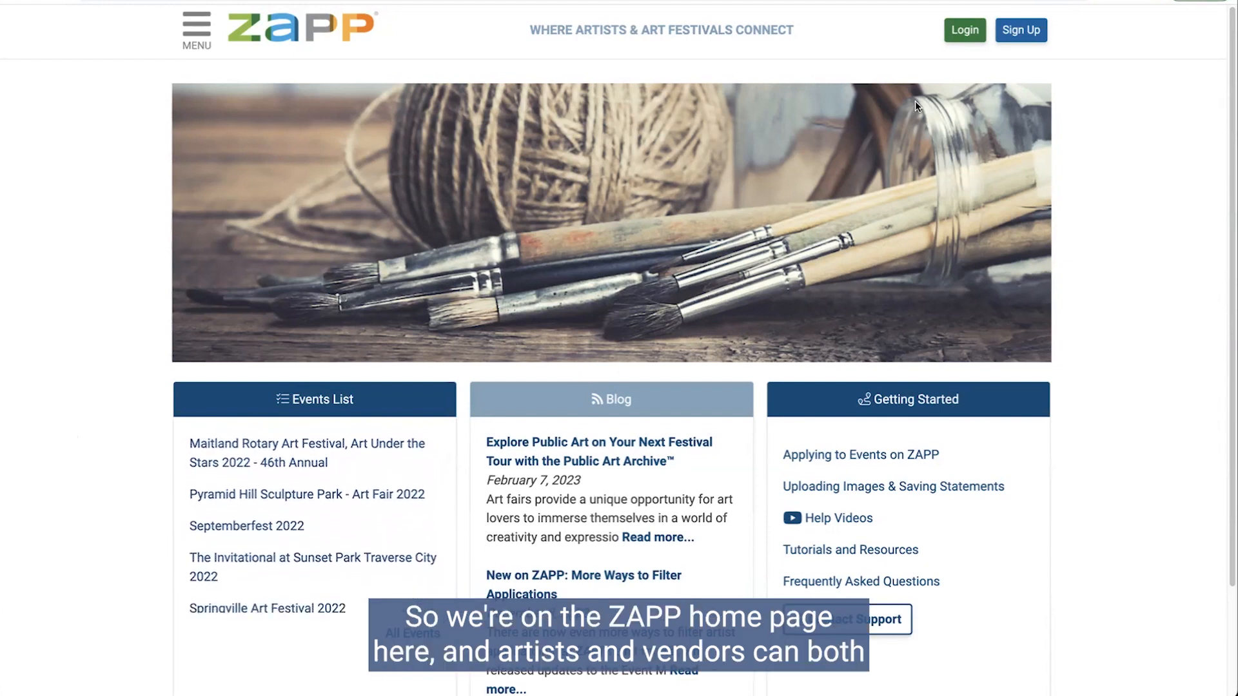
Step: Go to the Sign Up page from the ZAPP home page and accept the ZAPP Terms and Conditions
left_click(1022, 30)
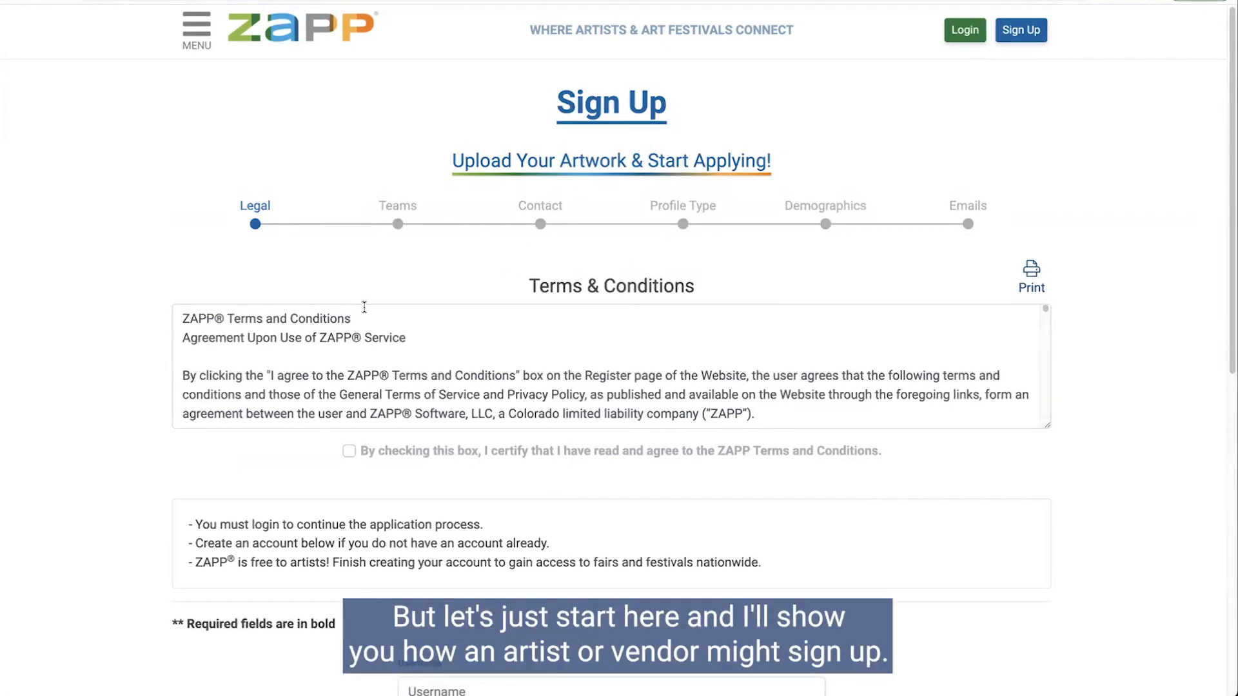
left_click(349, 451)
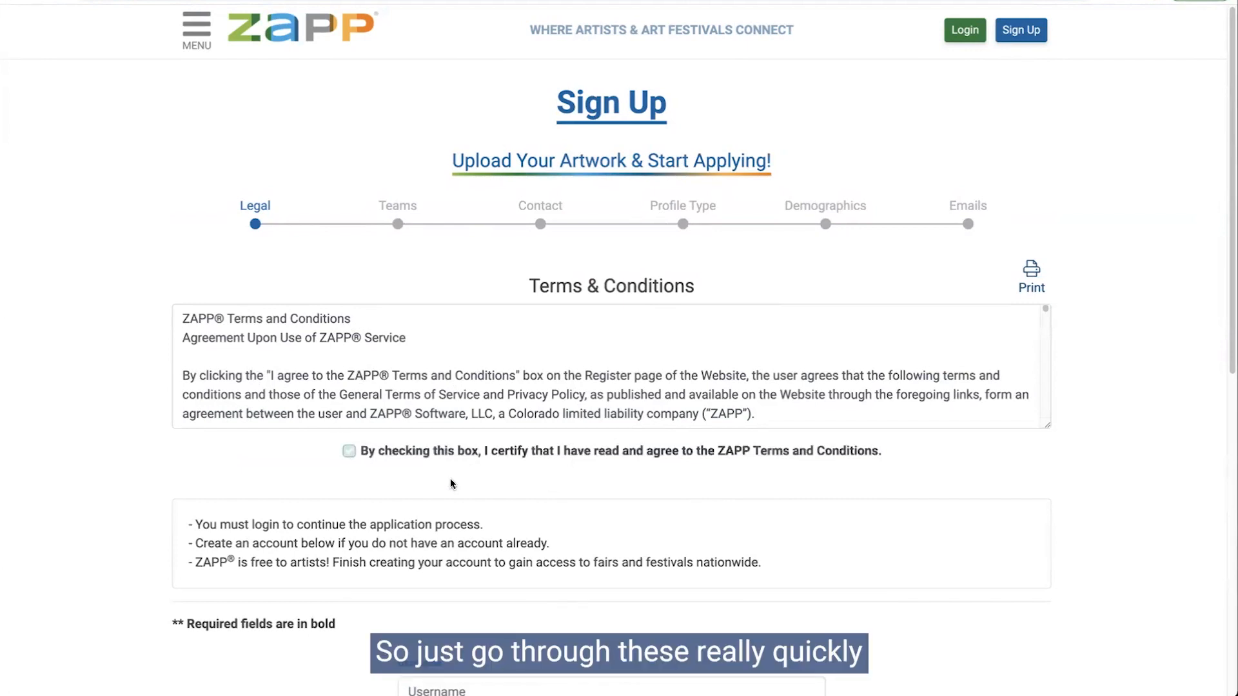
Step: Enter the vendor username, pick the saved email address, and enter the account password
scroll(451, 479, "down", 5)
left_click(446, 326)
type("Z")
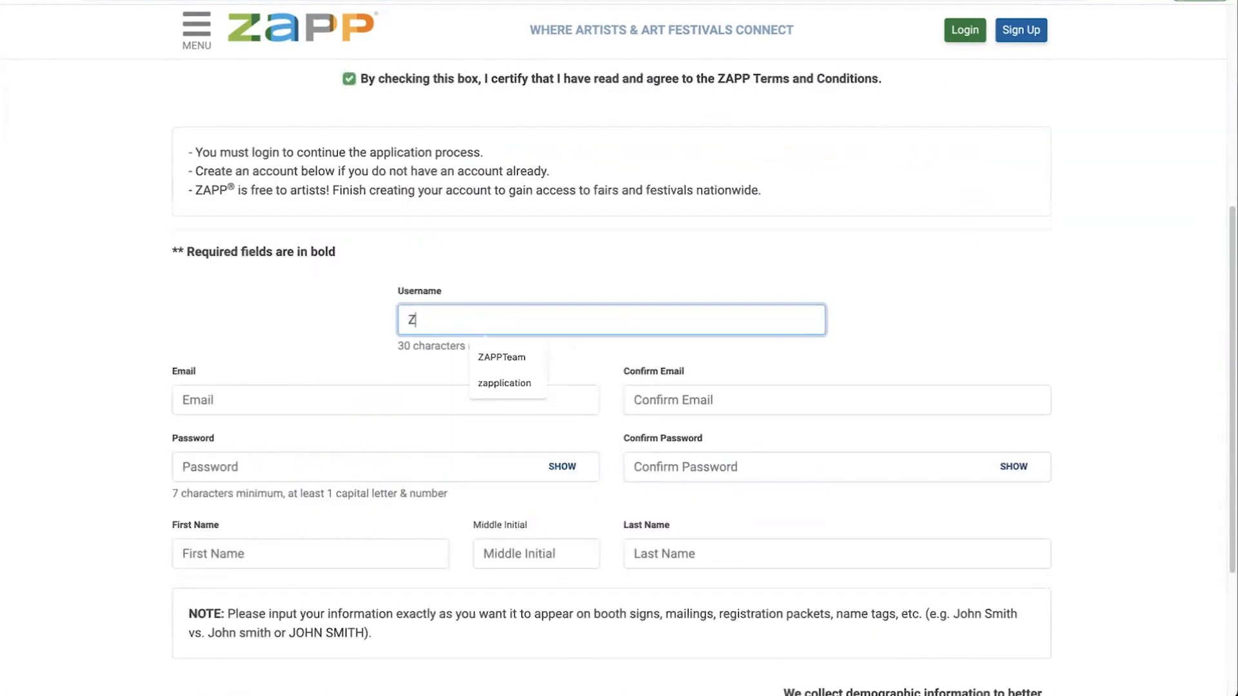
type("APPVendor Wee")
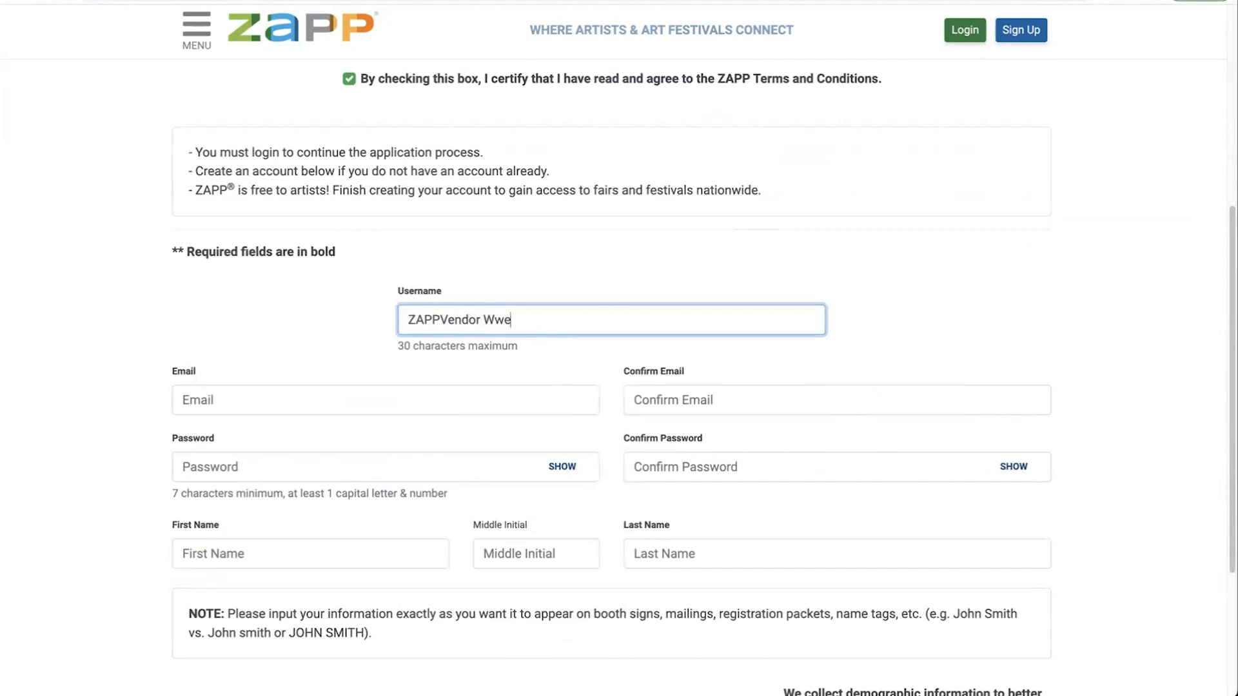
key("BackSpace")
key("BackSpace")
key("BackSpace")
key("BackSpace")
type("Web")
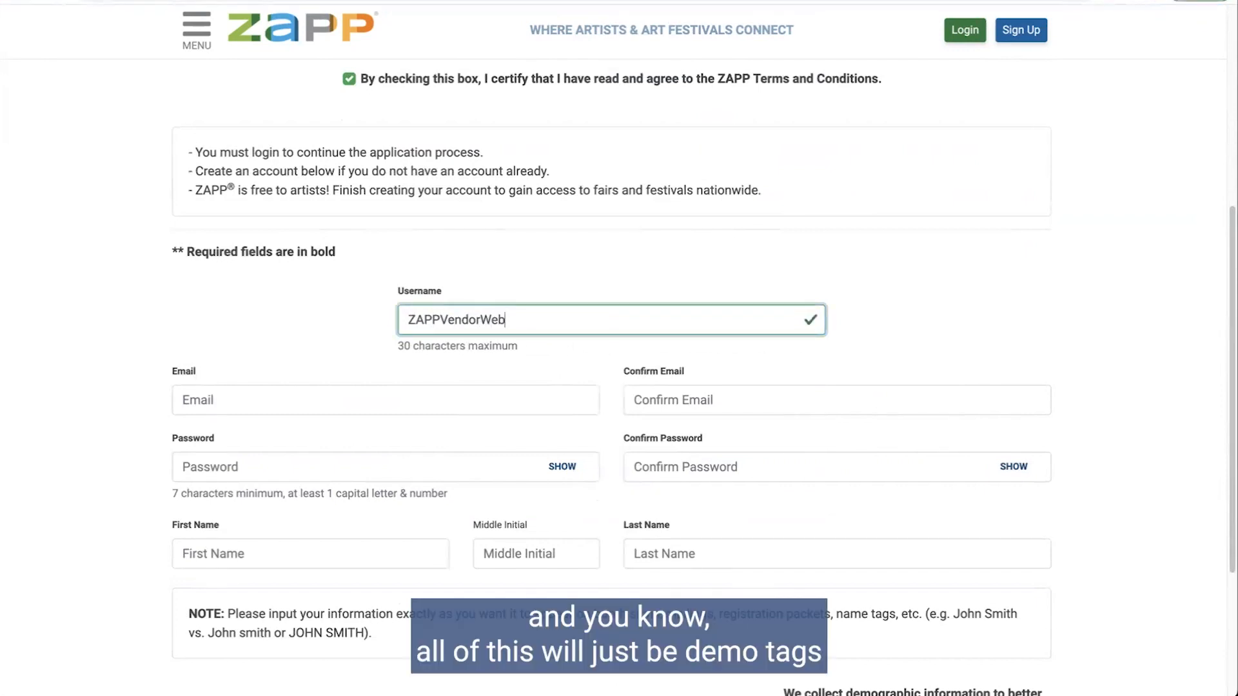
type("inar")
left_click(351, 401)
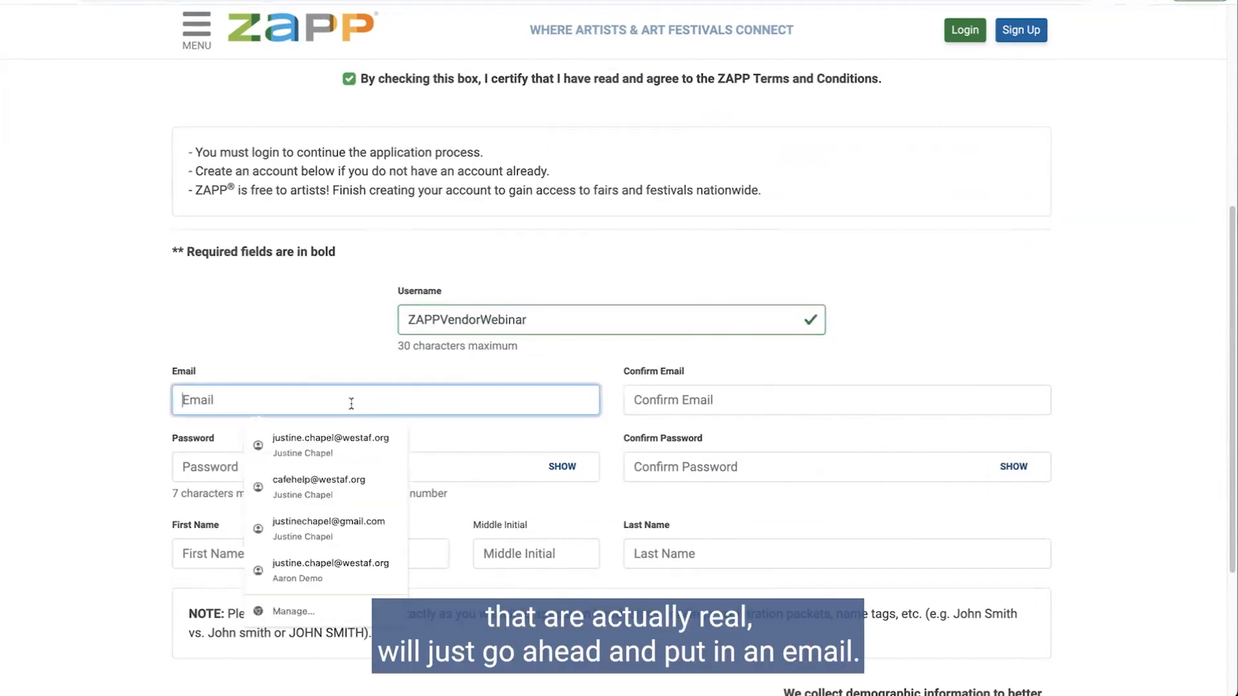
type("justine")
left_click(286, 435)
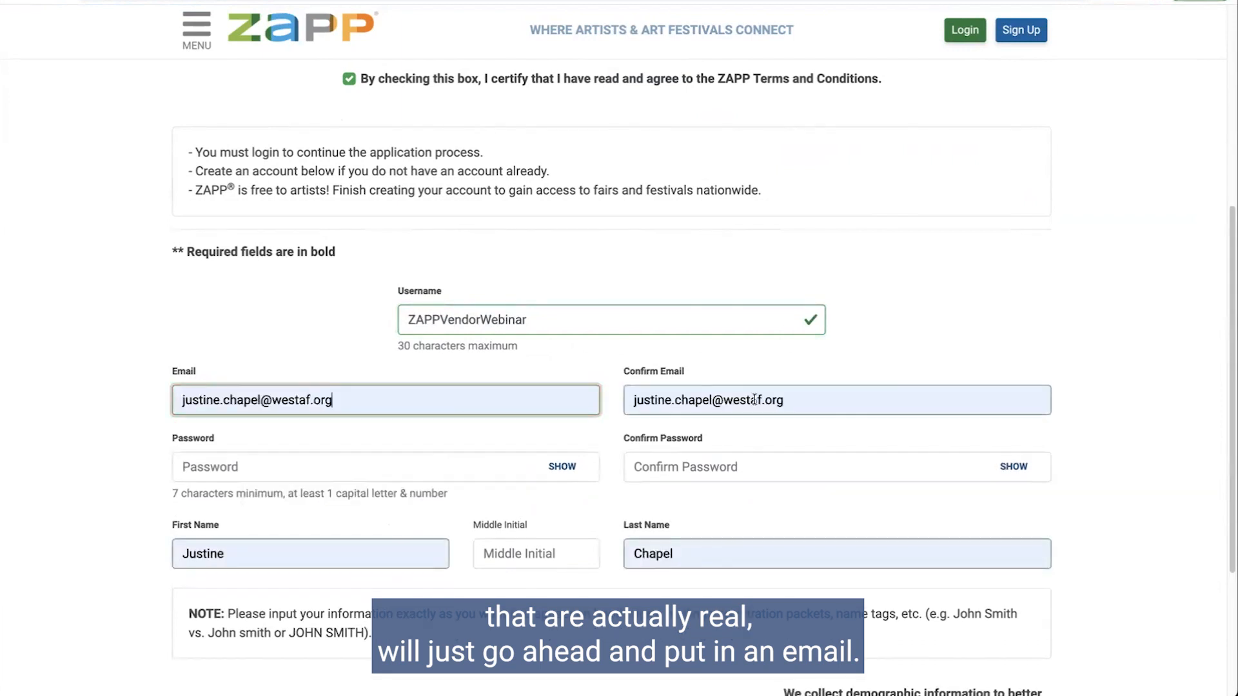
left_click(417, 474)
type("Test")
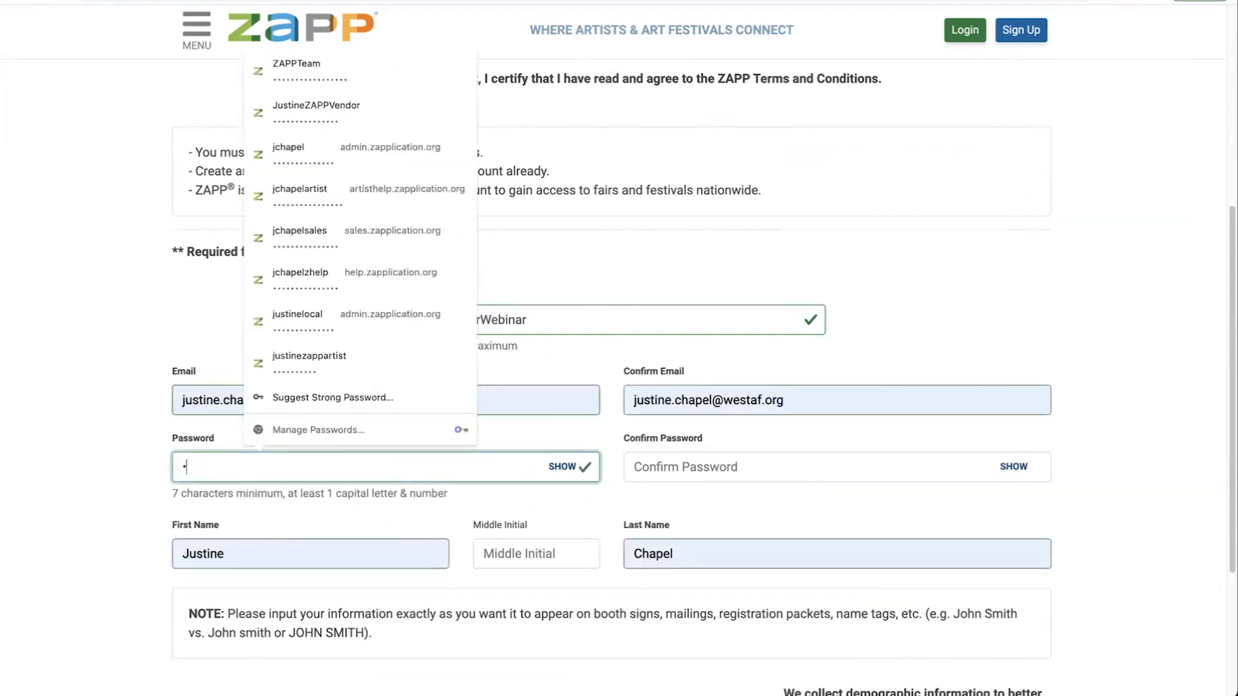
type("ing1")
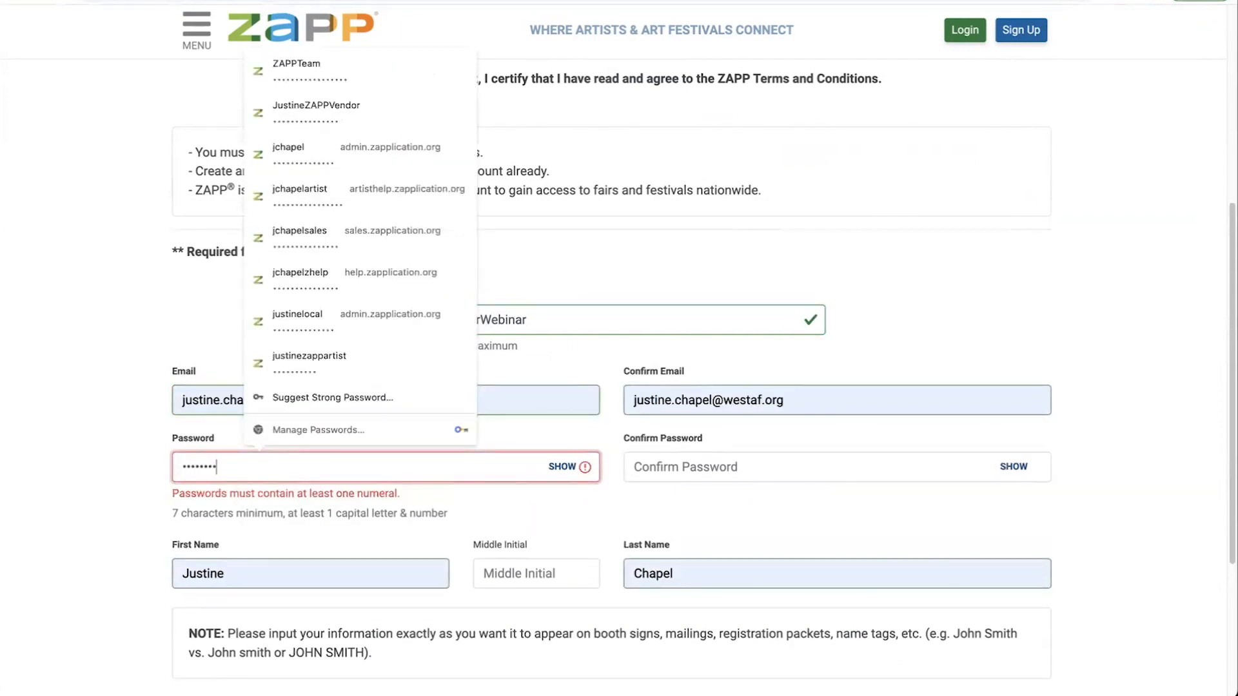
type("!")
key("Tab")
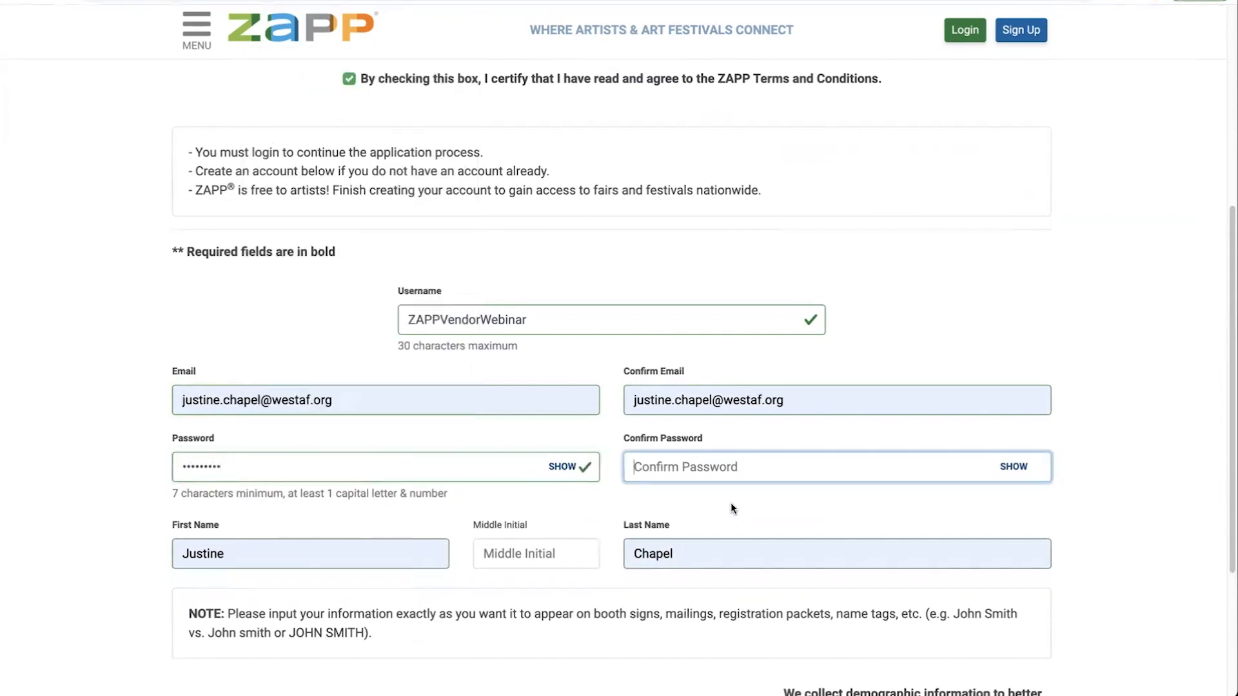
type("Testing1!")
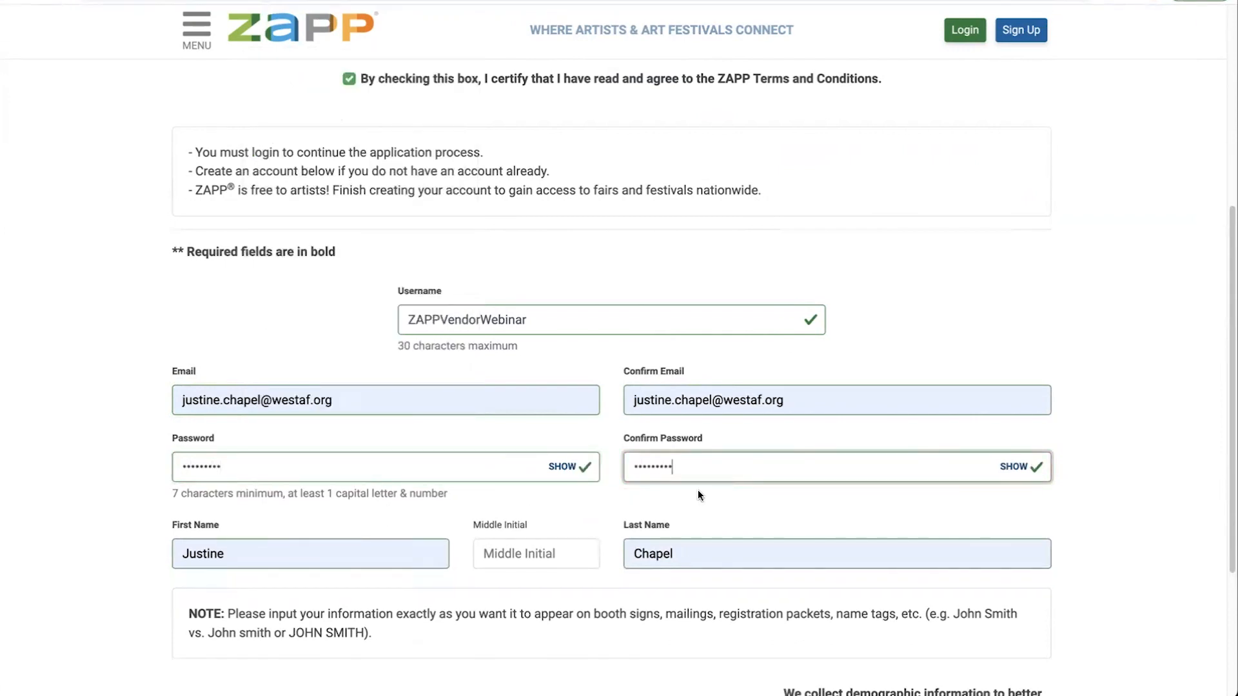
Step: Register as an Individual, answer No to associates and demographics, and continue to Contact Information
scroll(469, 466, "down", 1)
scroll(469, 465, "down", 4)
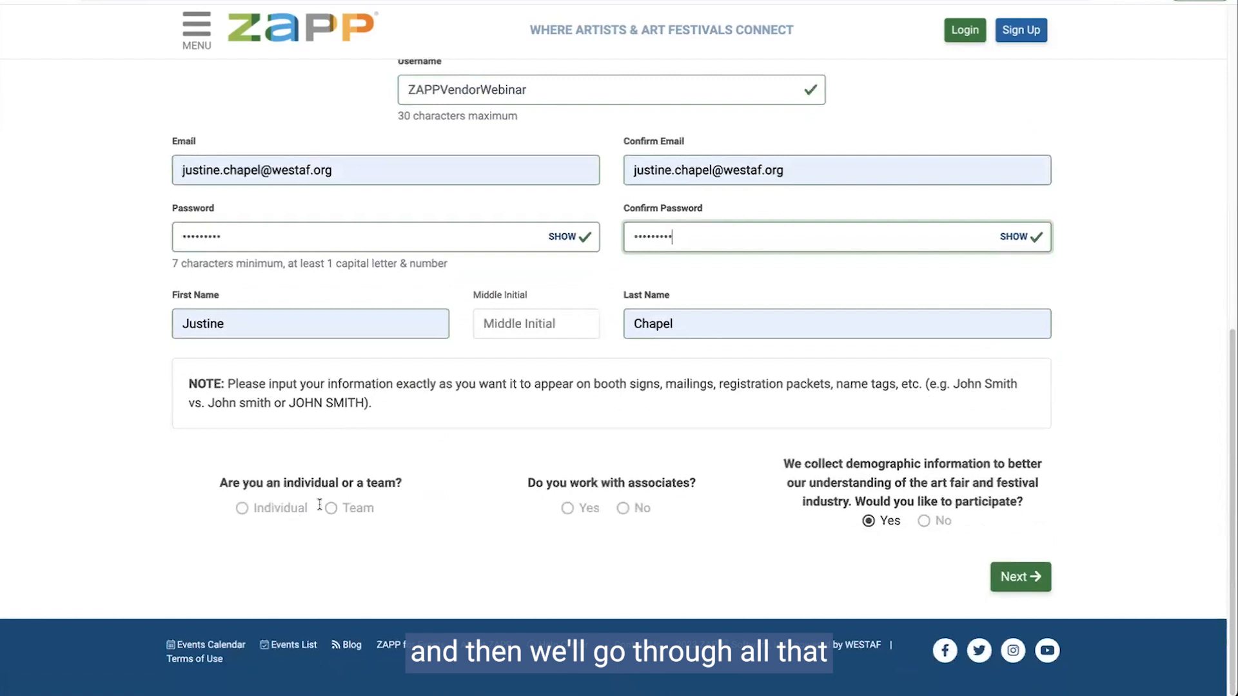
left_click(256, 507)
left_click(623, 508)
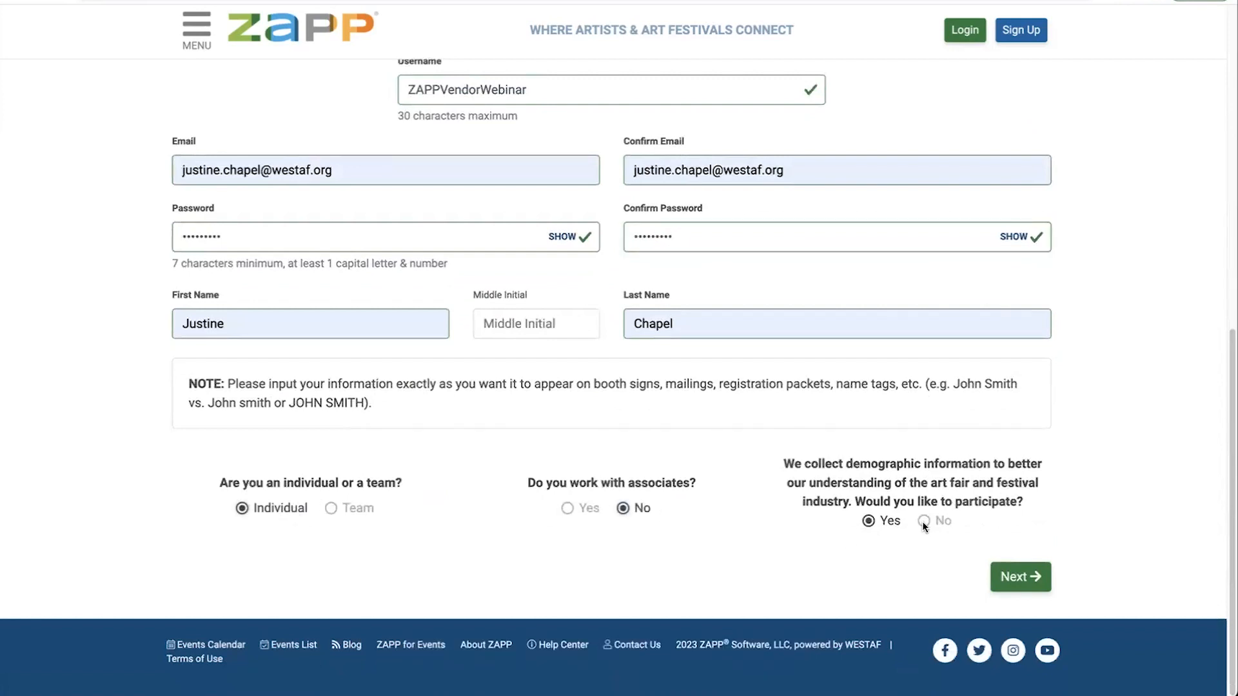
left_click(924, 521)
left_click(1016, 570)
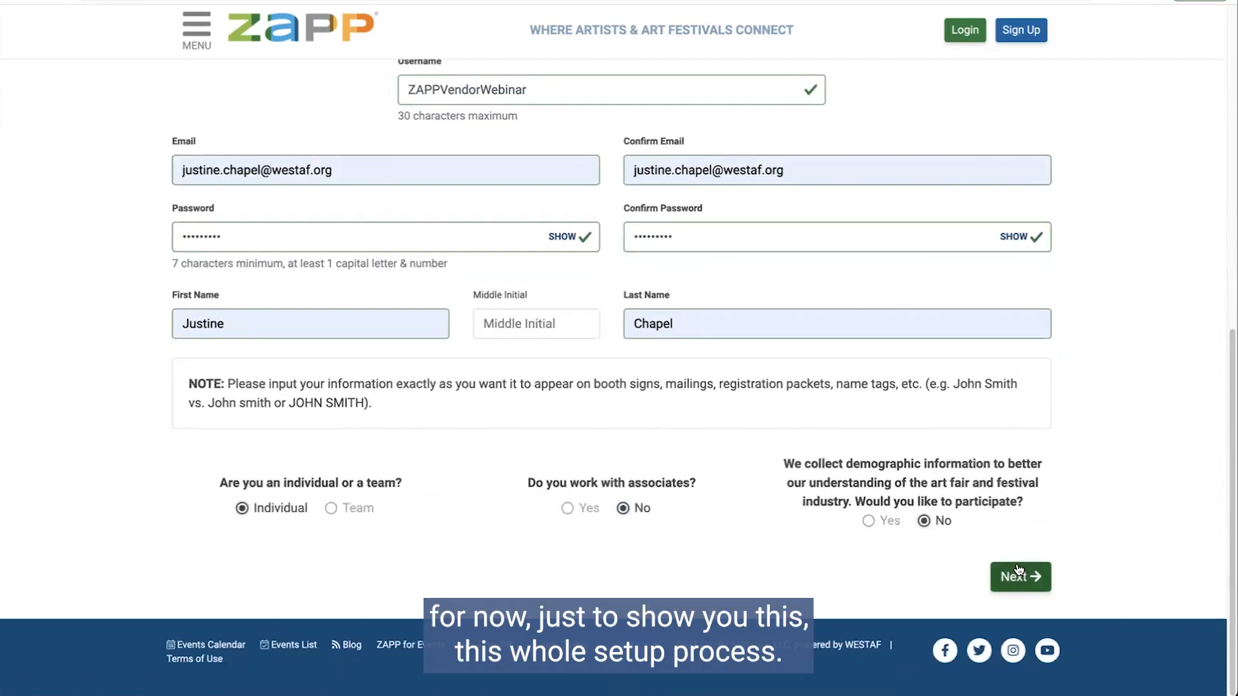
scroll(501, 341, "up", 3)
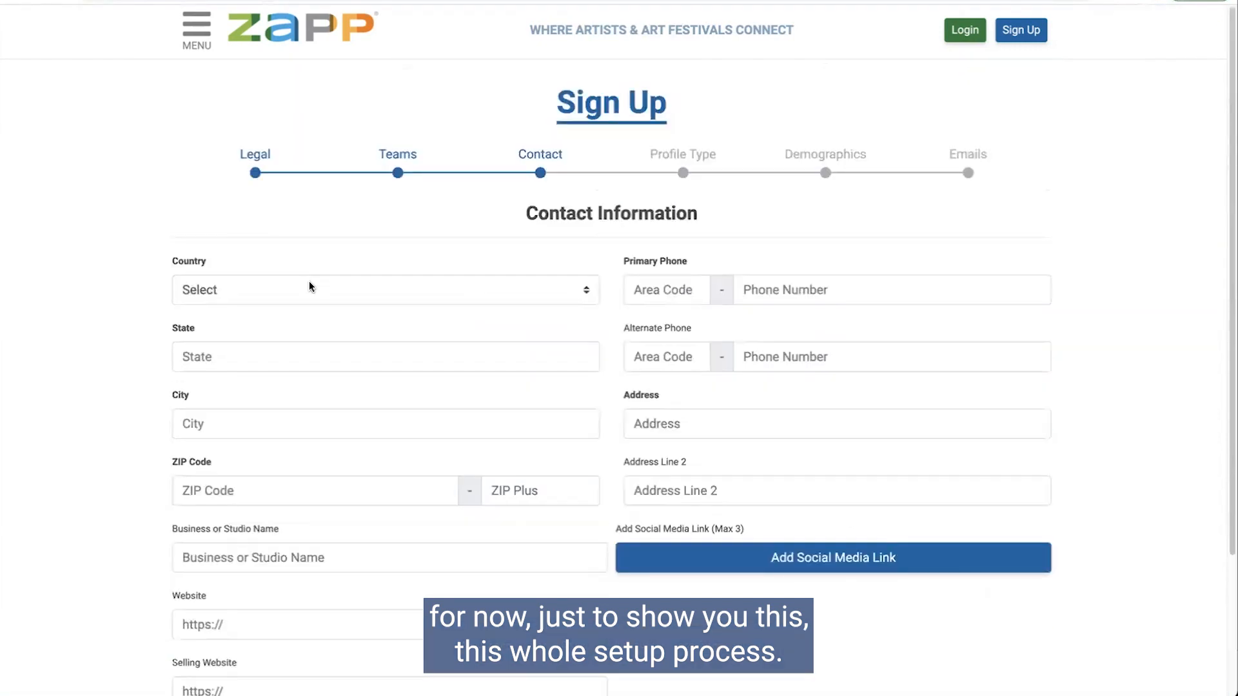
Step: Set the country to United States and the state to Colorado
left_click(307, 289)
left_click(303, 311)
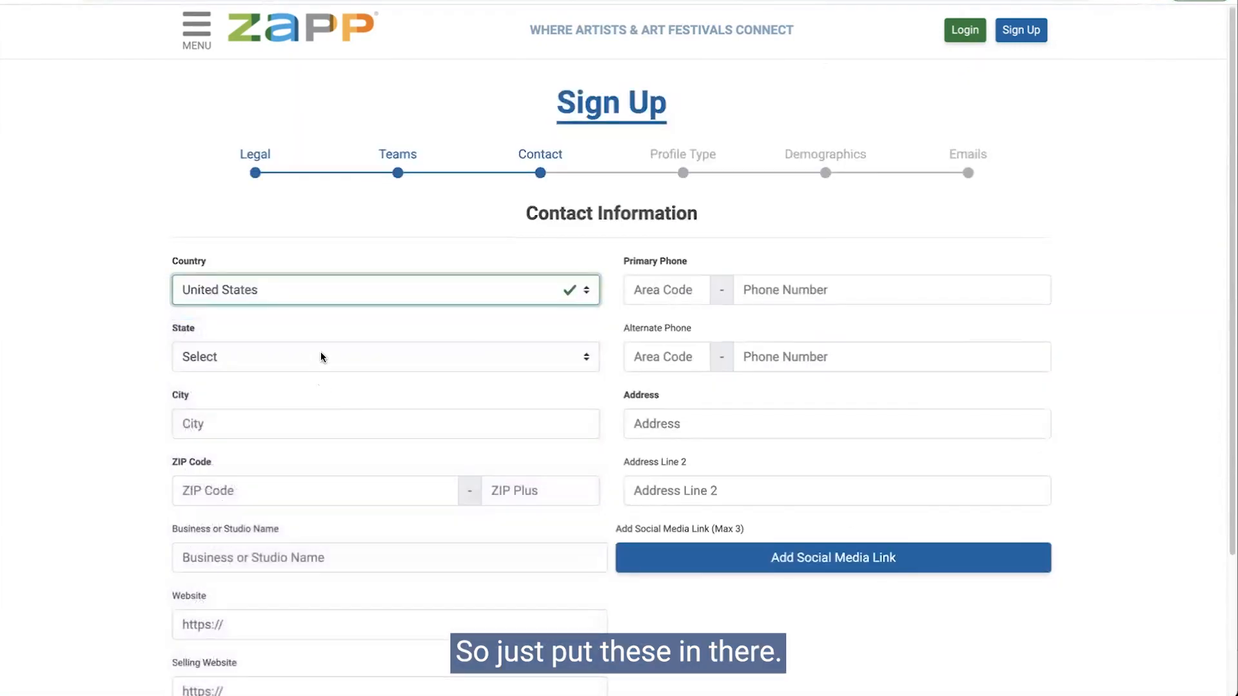
left_click(321, 357)
left_click(311, 461)
left_click(289, 363)
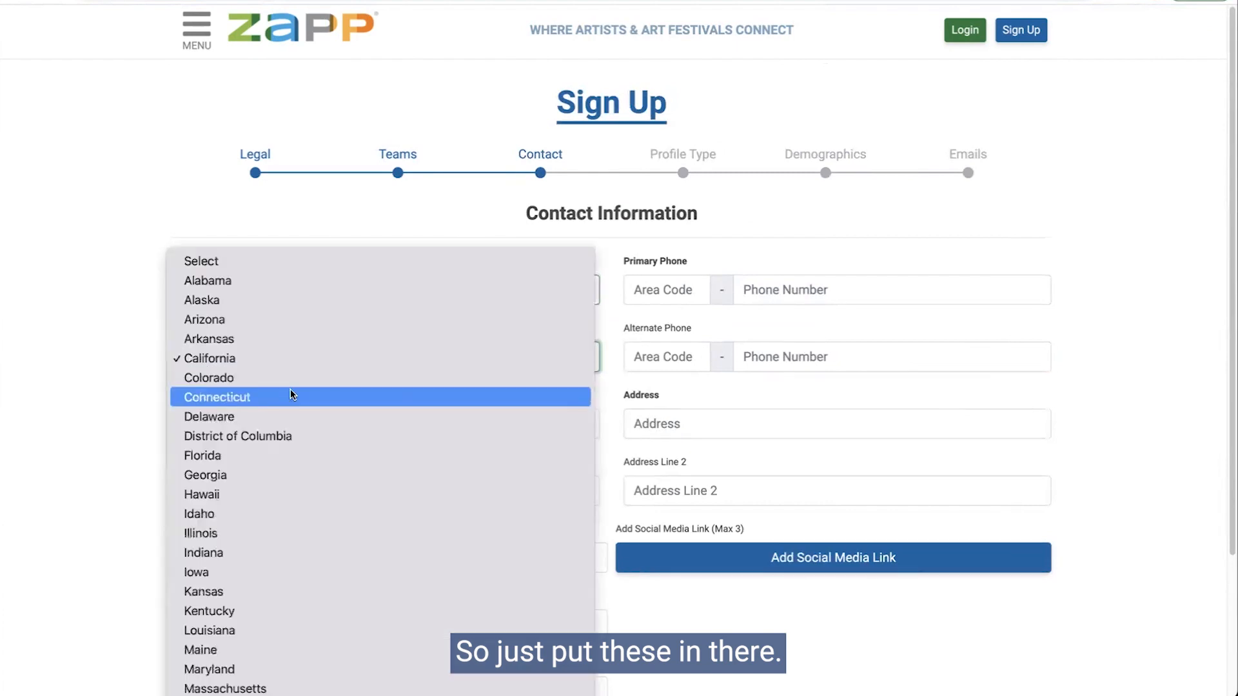
left_click(291, 394)
left_click(276, 356)
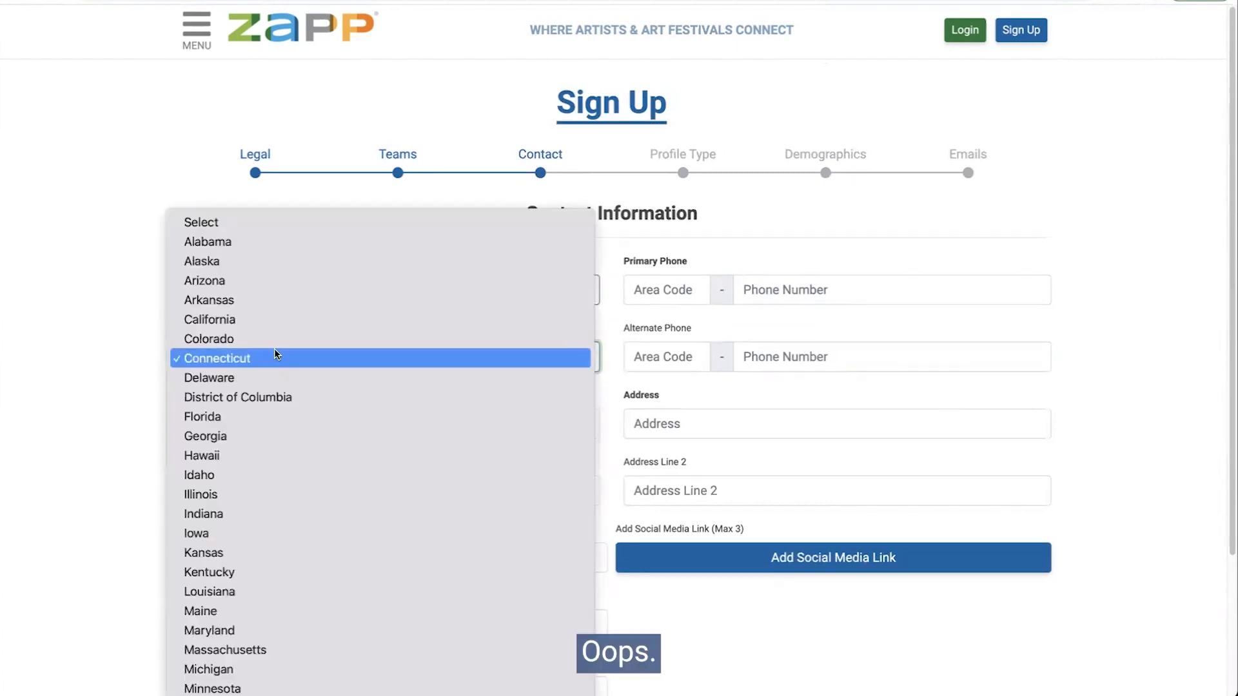
left_click(272, 340)
Step: Autofill the city, ZIP, phone and address details and continue to Profile Type
left_click(252, 423)
left_click(303, 469)
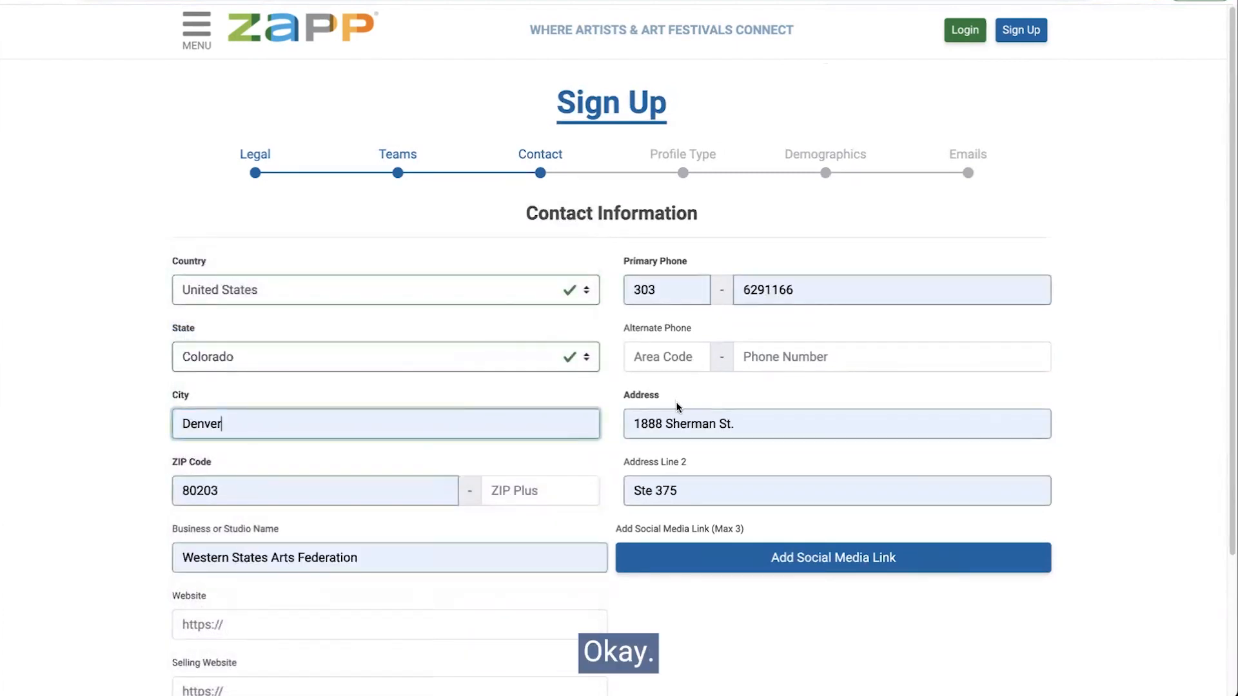
scroll(676, 405, "down", 2)
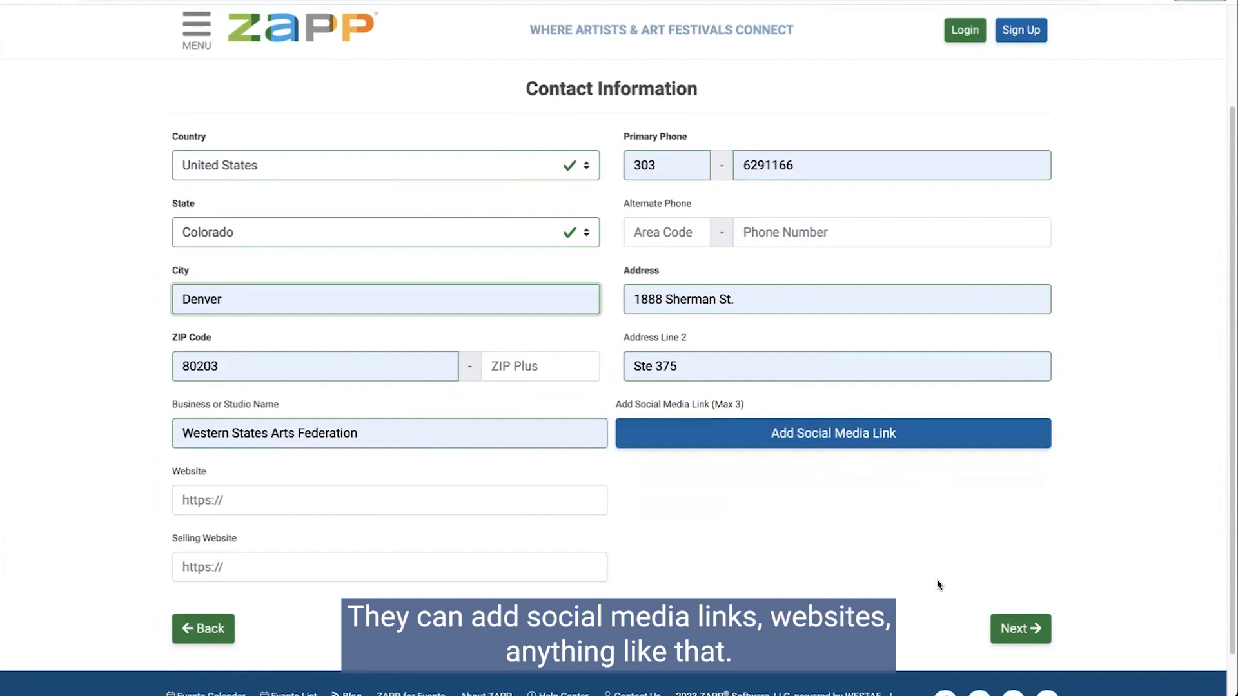
left_click(1019, 628)
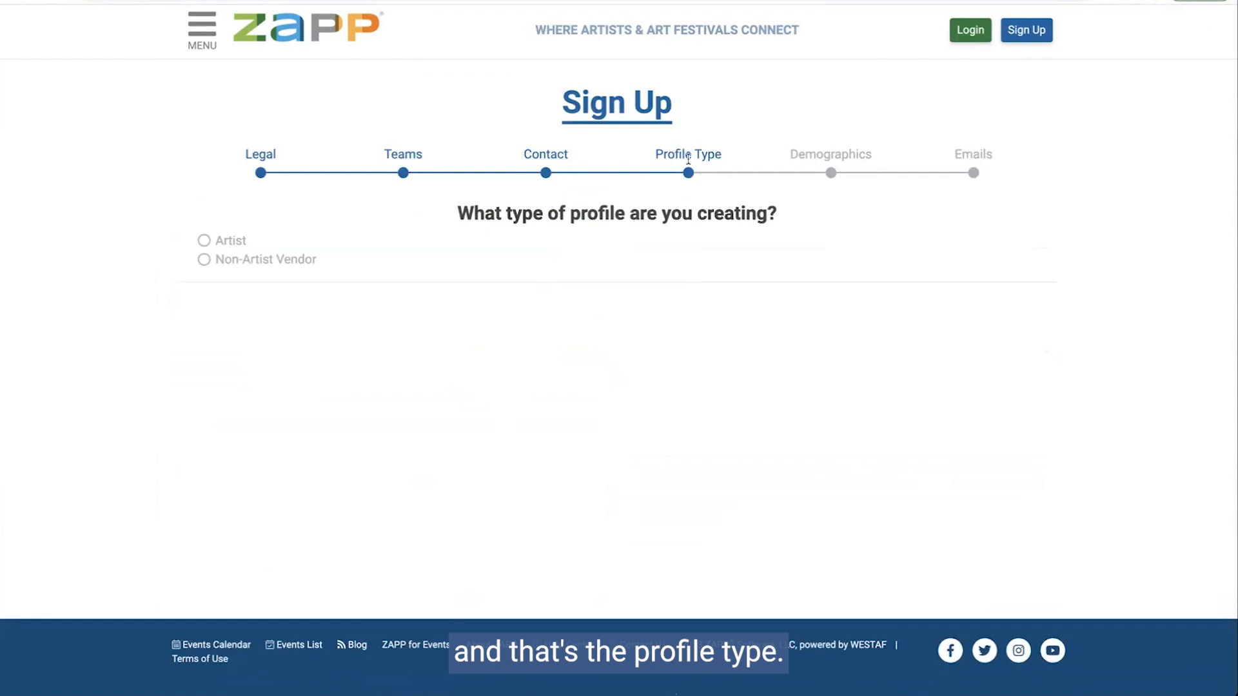
Step: Choose Non-Artist Vendor with the Food, For-profit and Other categories and continue to Emails
left_click(225, 244)
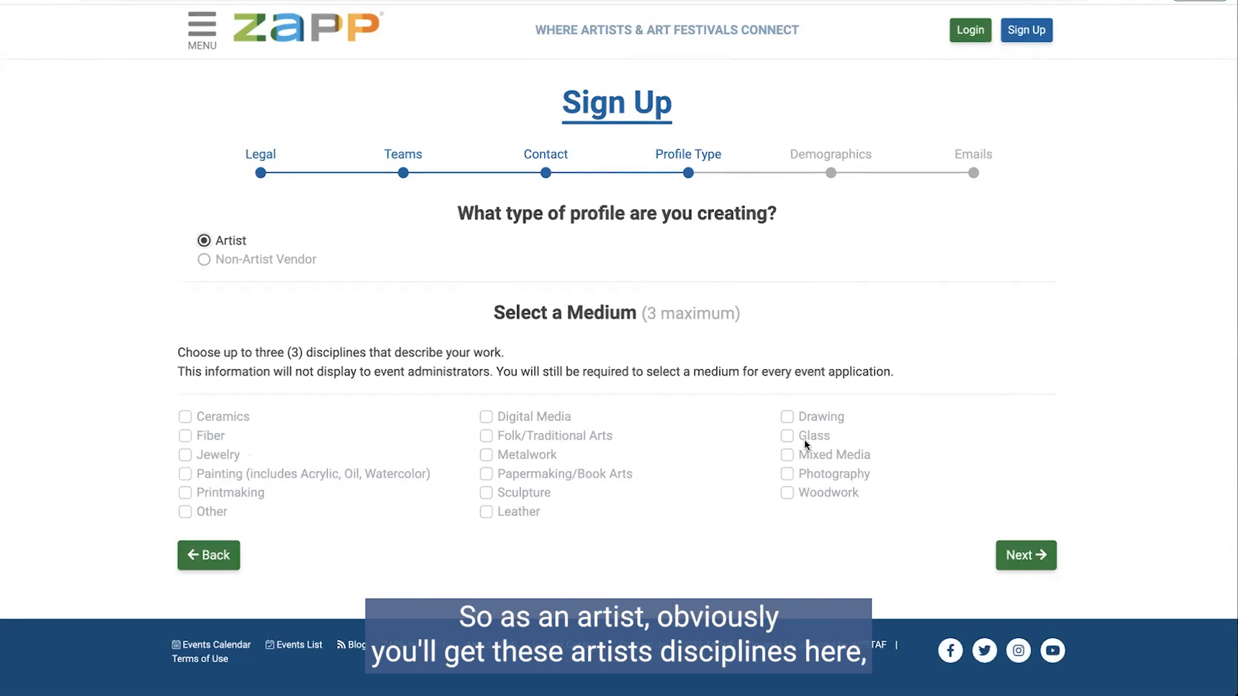
left_click(207, 259)
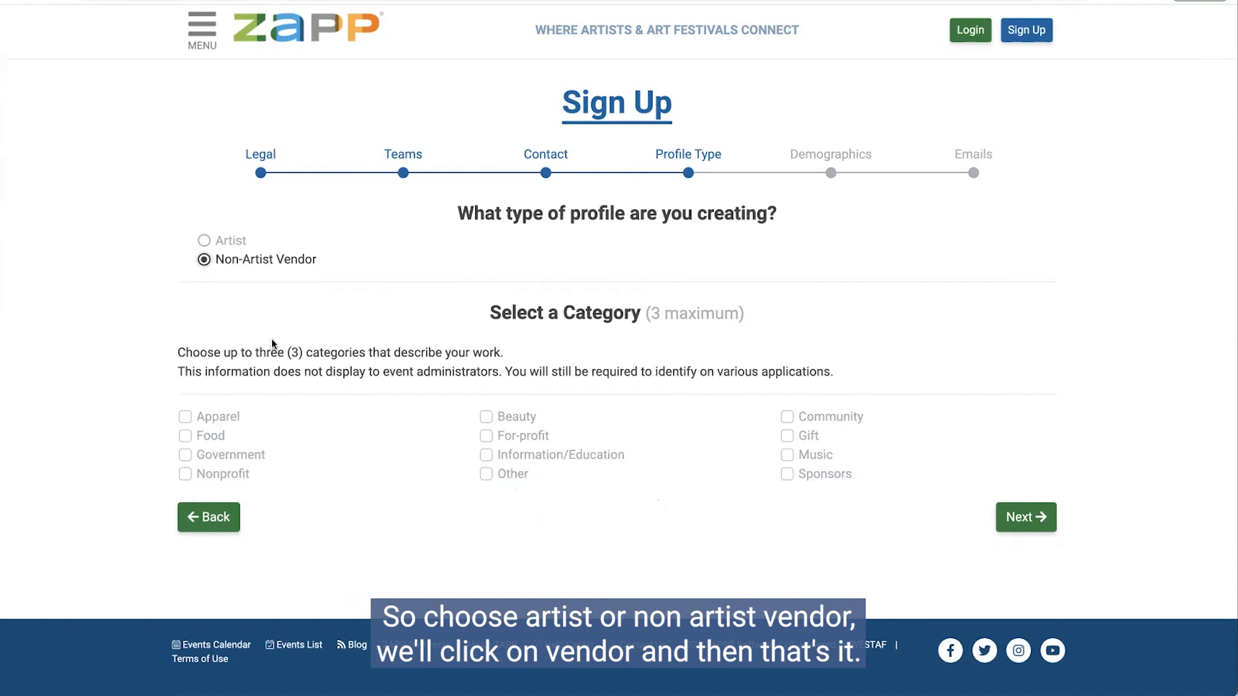
left_click(1022, 517)
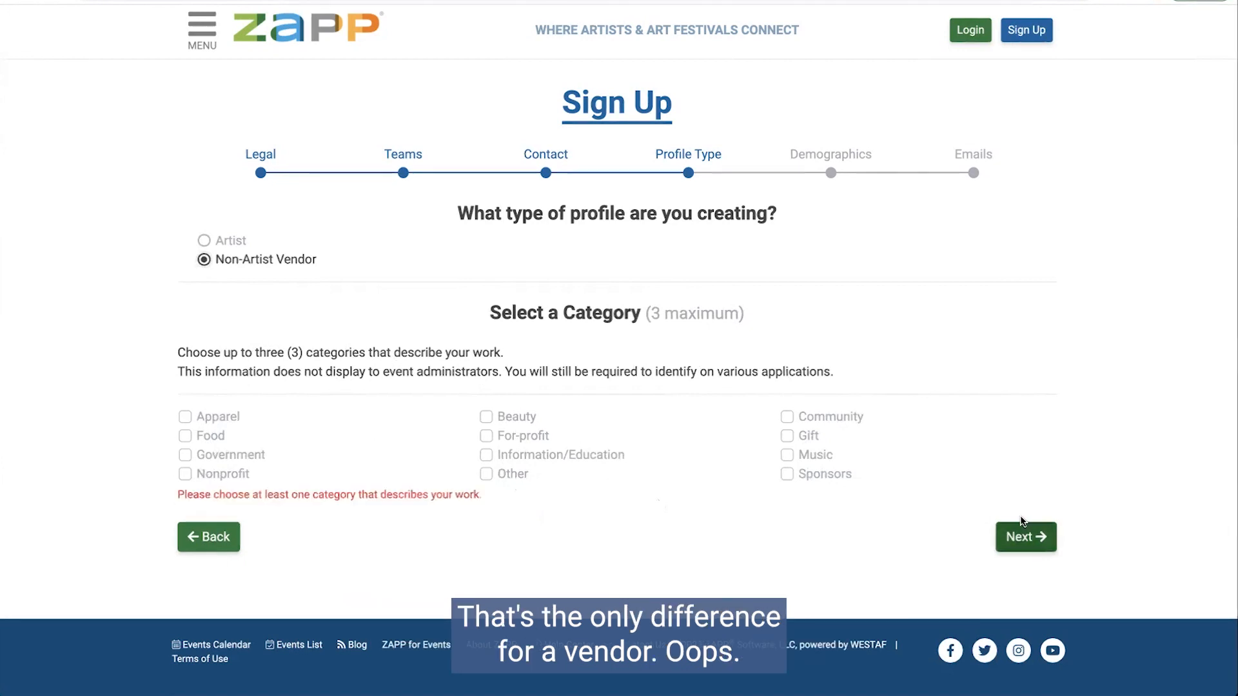
left_click(184, 437)
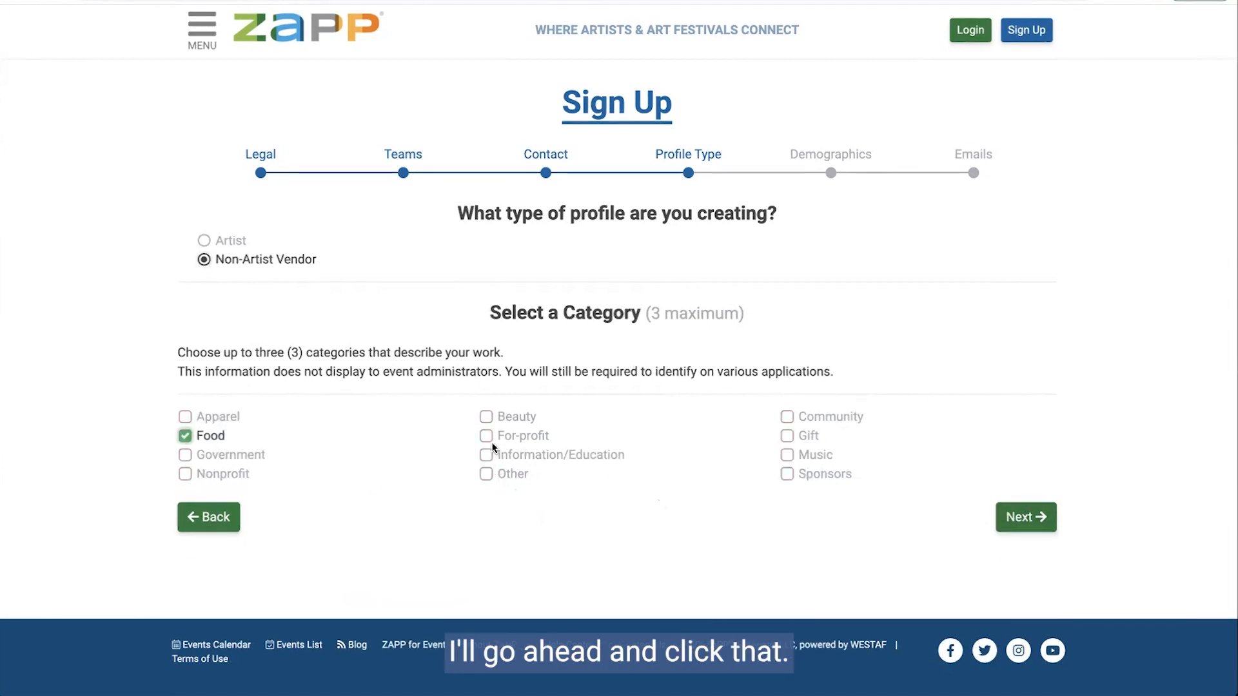
left_click(485, 439)
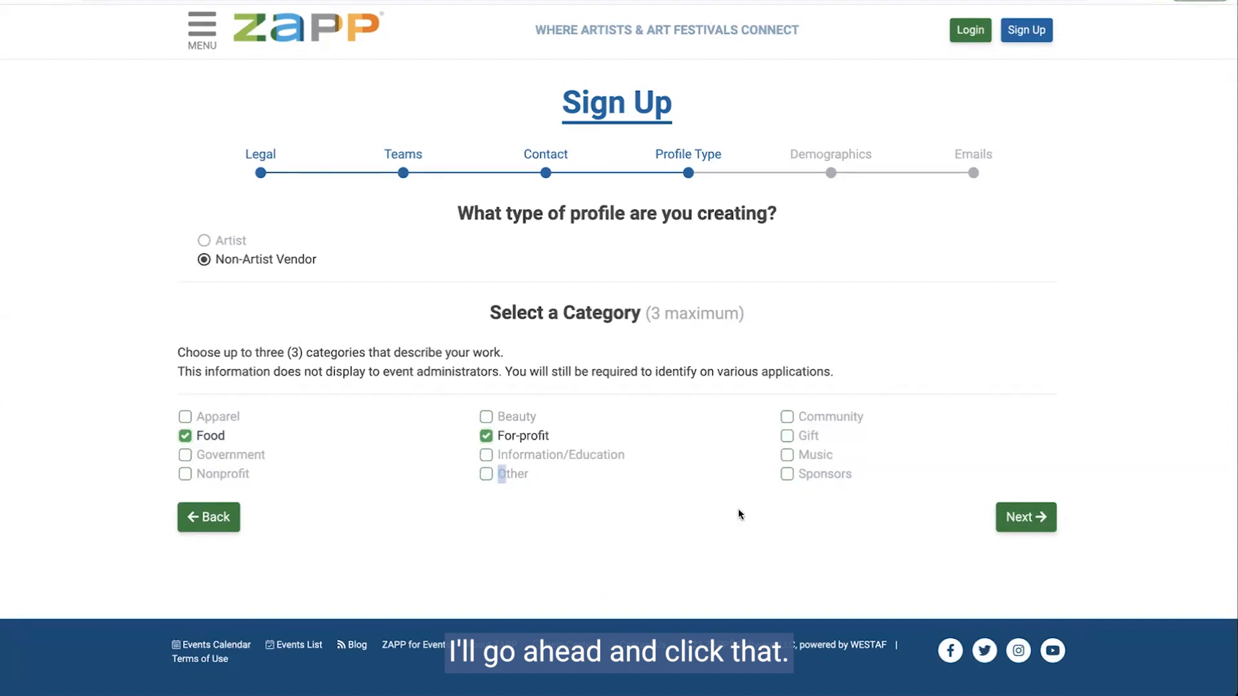
left_click(486, 475)
left_click(1026, 517)
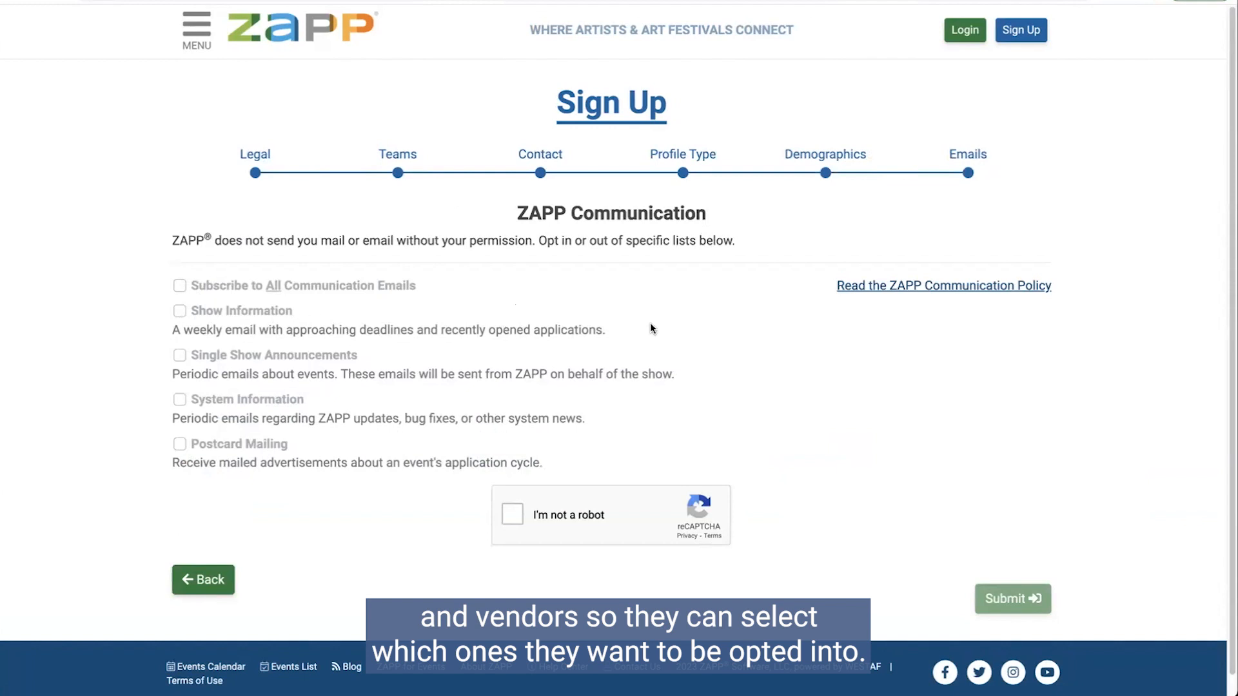
Step: Complete the reCAPTCHA check, then switch to logging in to an existing account
left_click(530, 516)
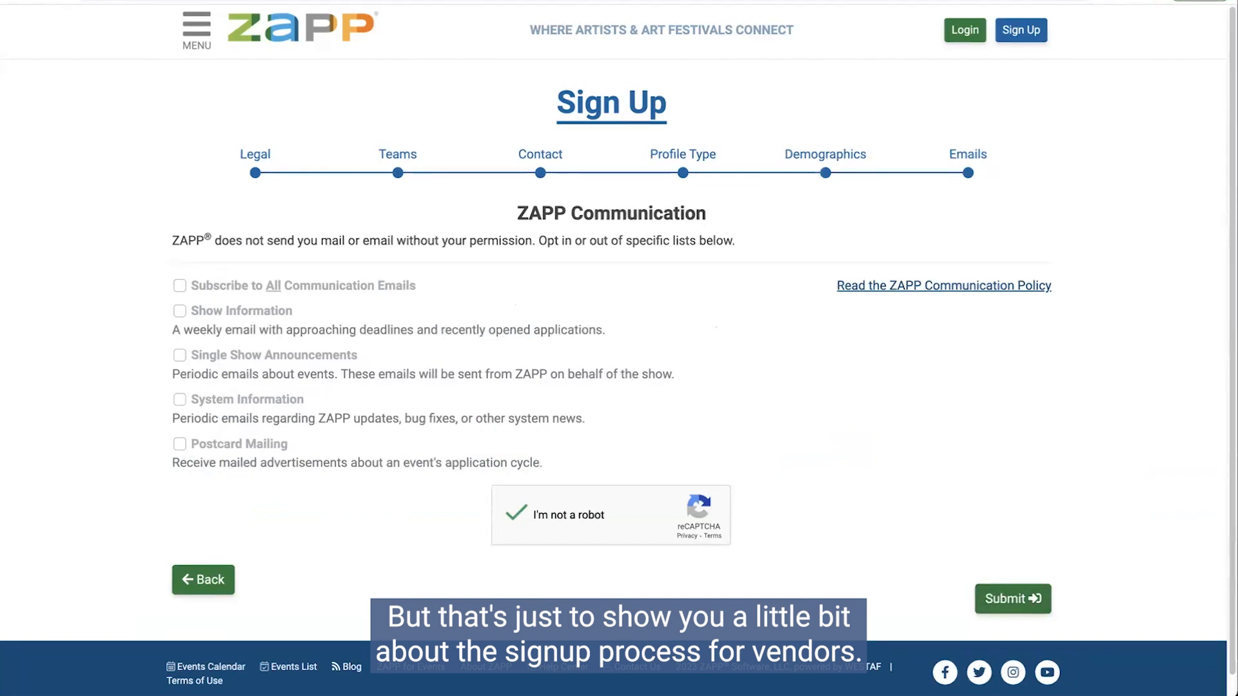
left_click(966, 31)
Step: Log in with the saved vendor username after passing reCAPTCHA, and open the Portfolio
left_click(586, 210)
left_click(584, 295)
left_click(519, 365)
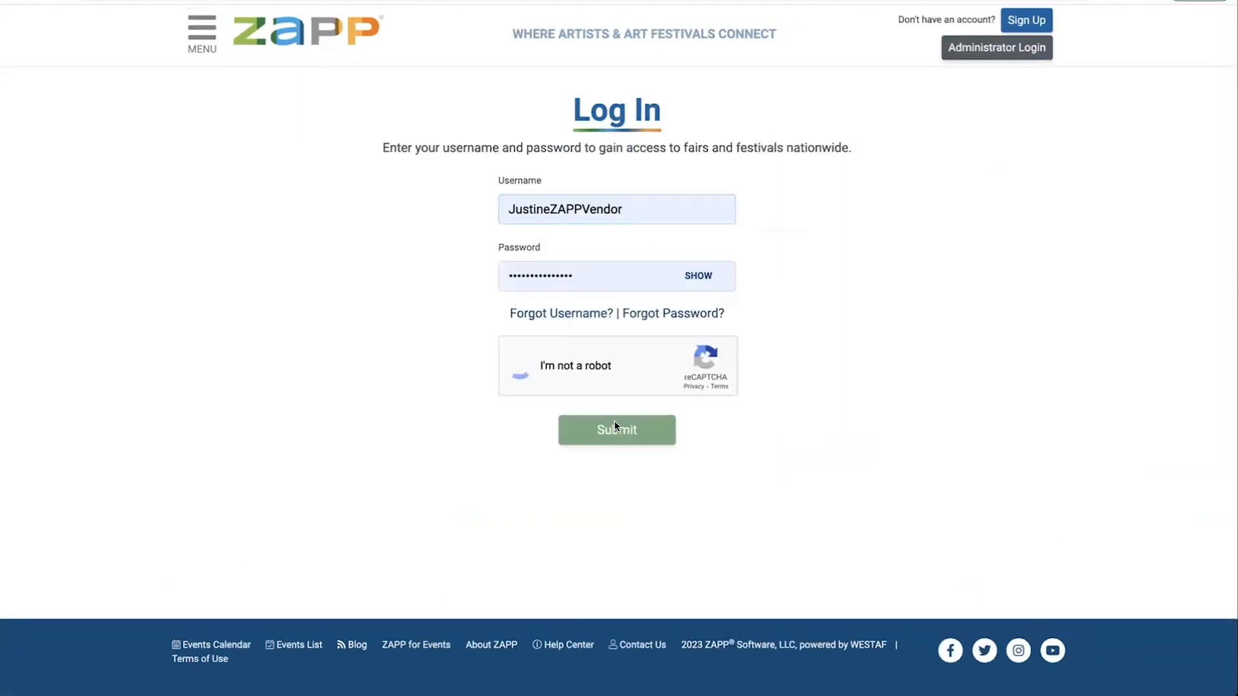
left_click(616, 428)
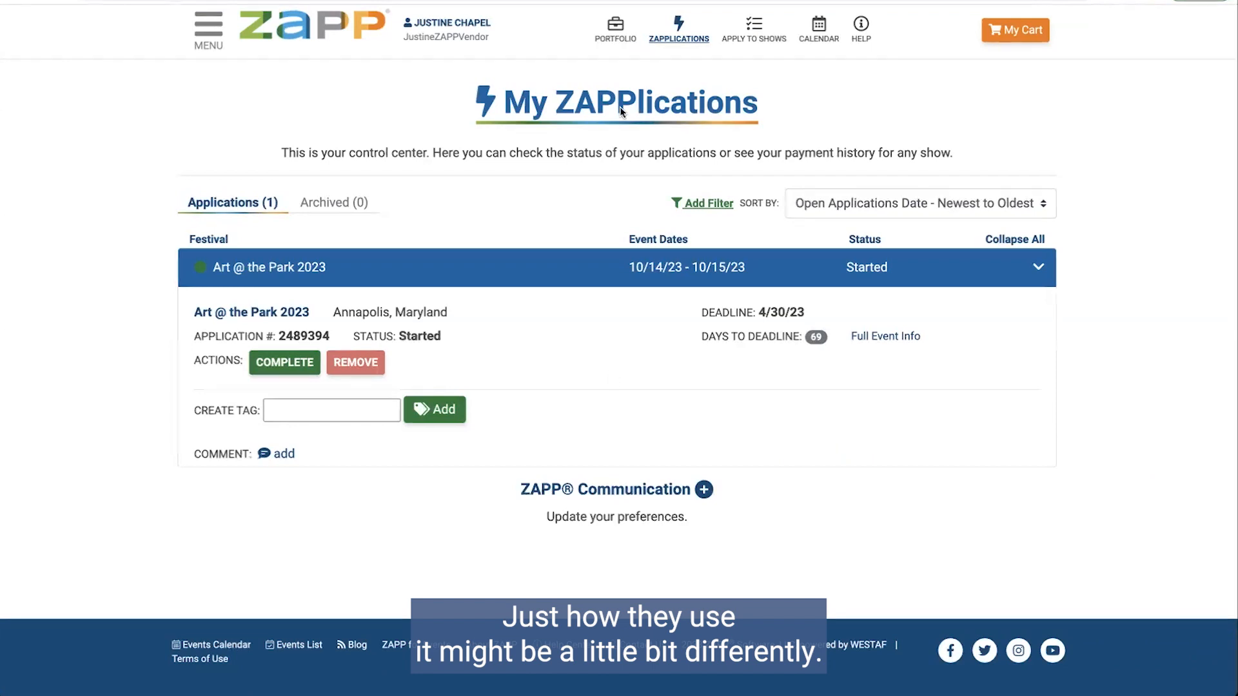
left_click(616, 29)
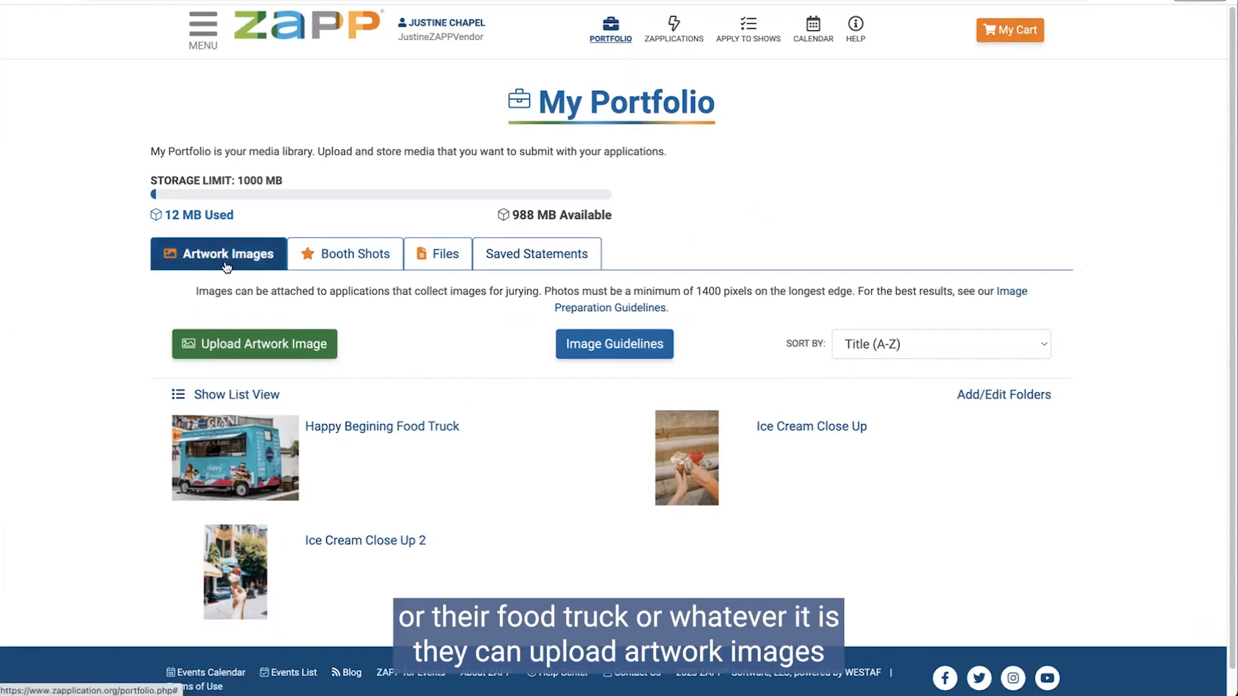
Step: Browse the Booth Shots (Food Trucks on Street), Files and Saved Statements tabs, then open Apply to Shows
left_click(324, 254)
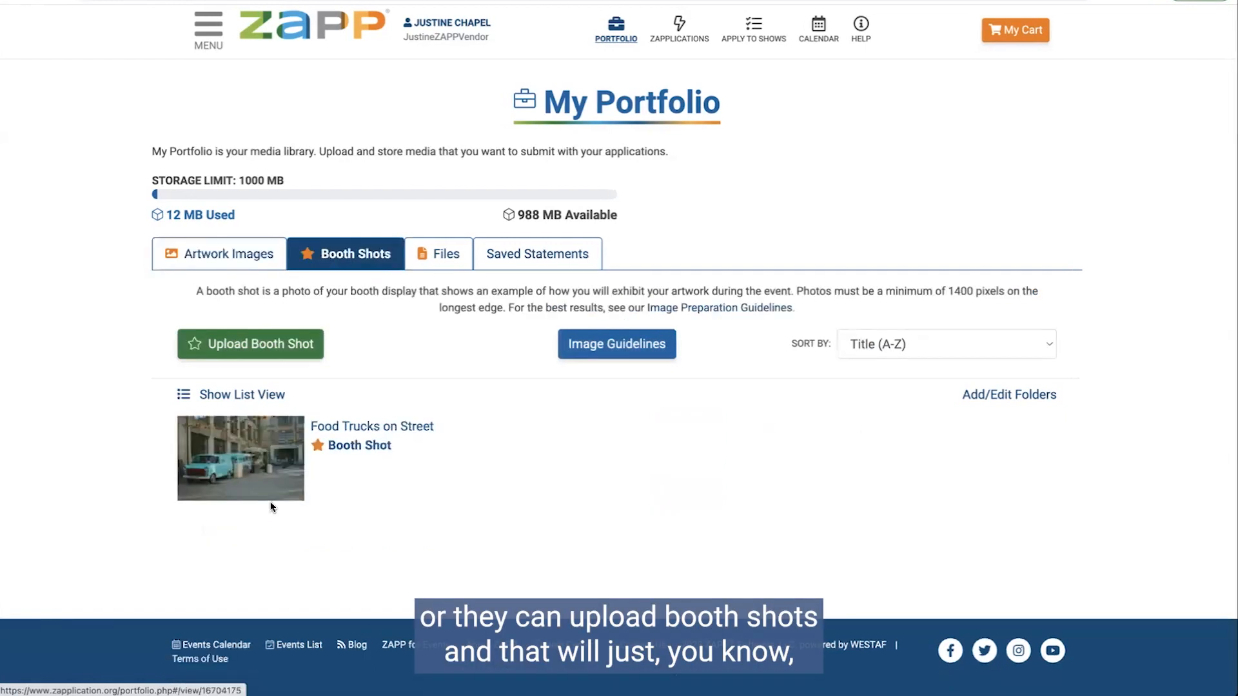
left_click(221, 476)
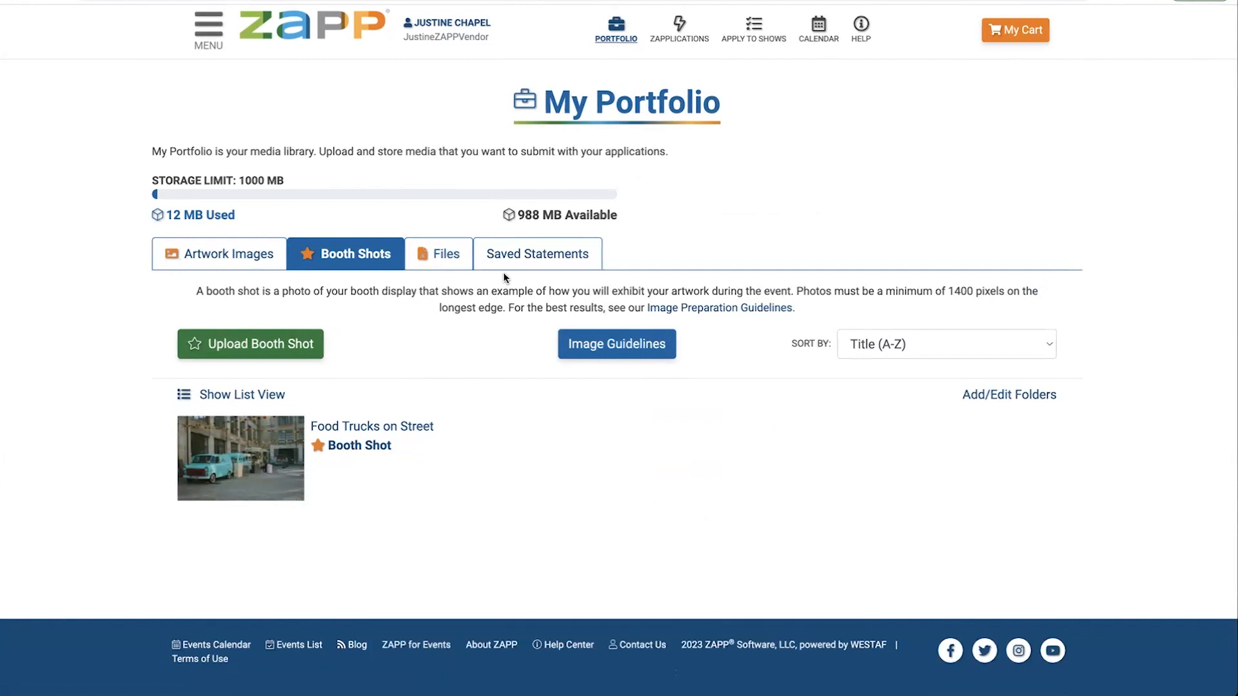
left_click(452, 257)
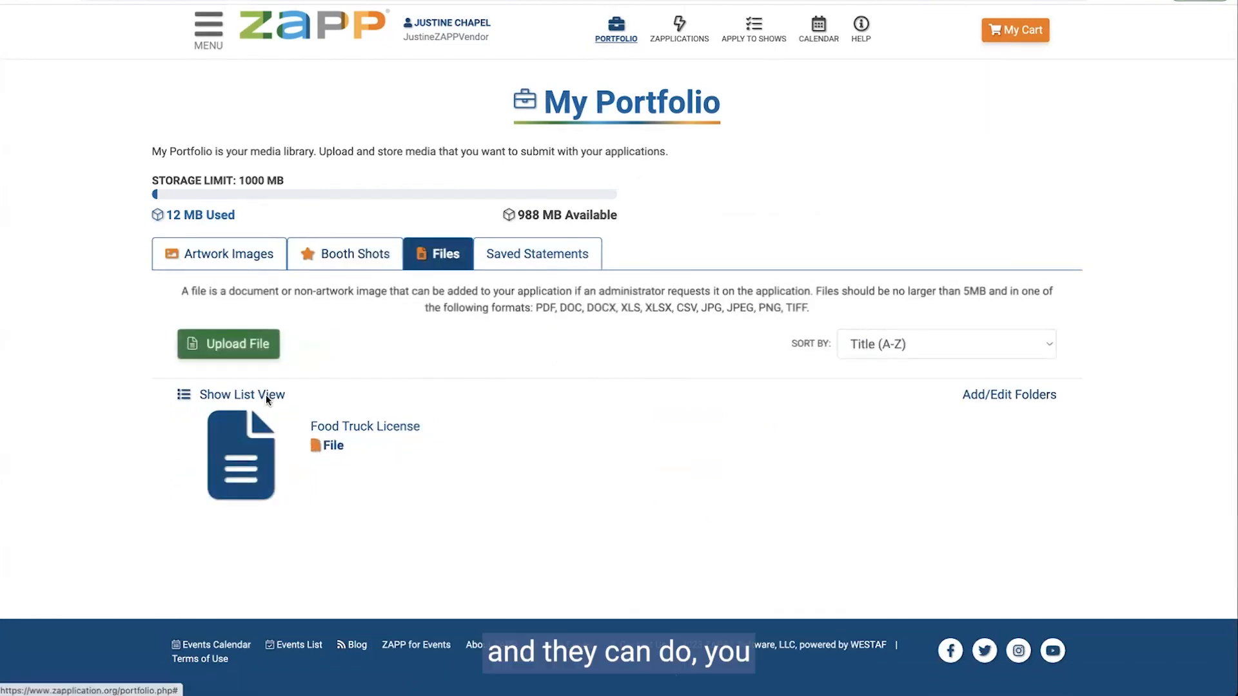
left_click(514, 261)
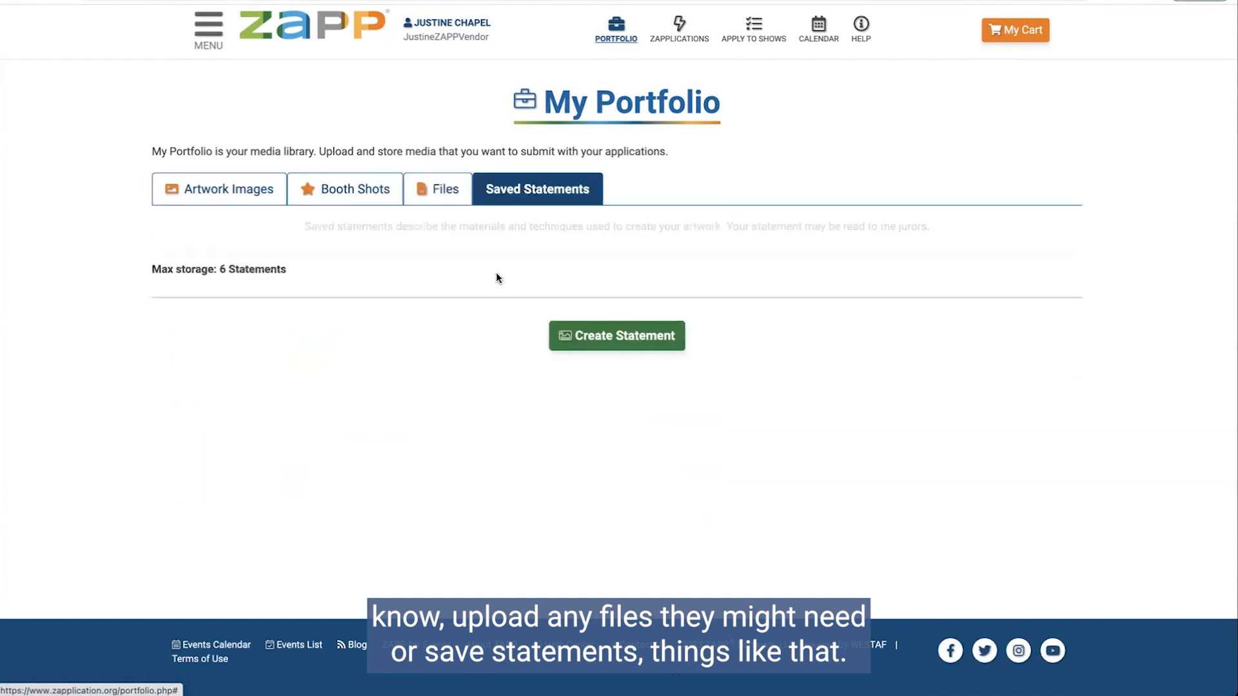
left_click(420, 201)
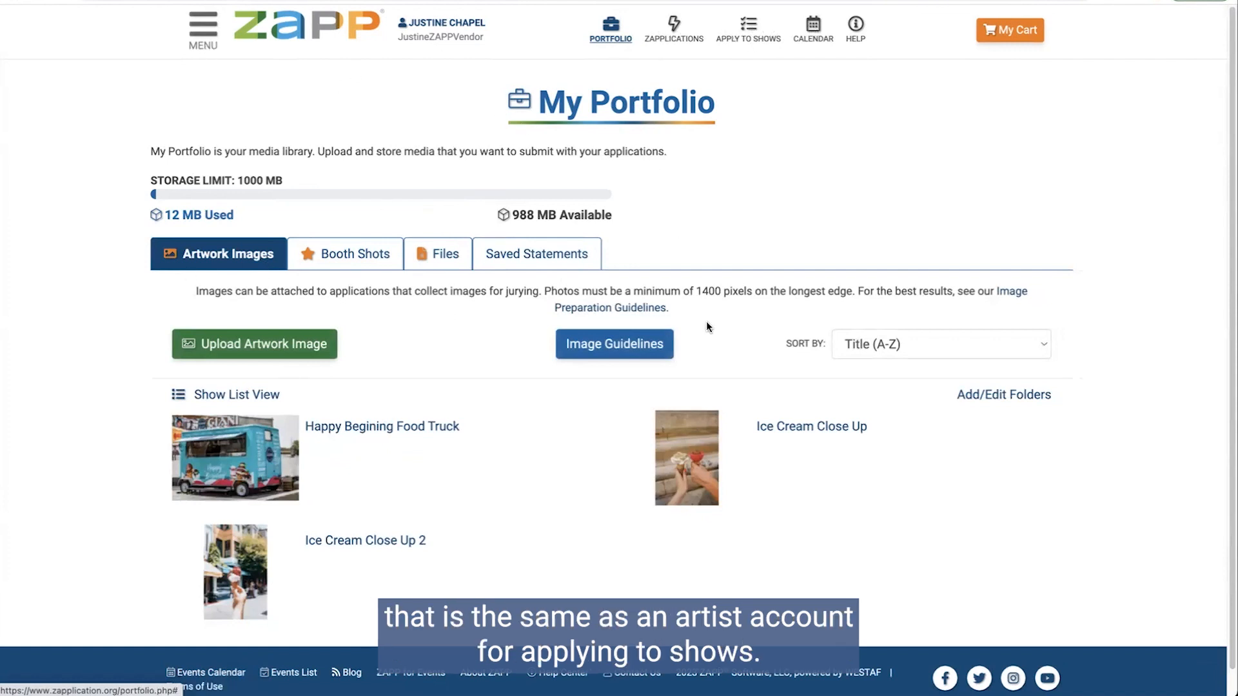
left_click(732, 37)
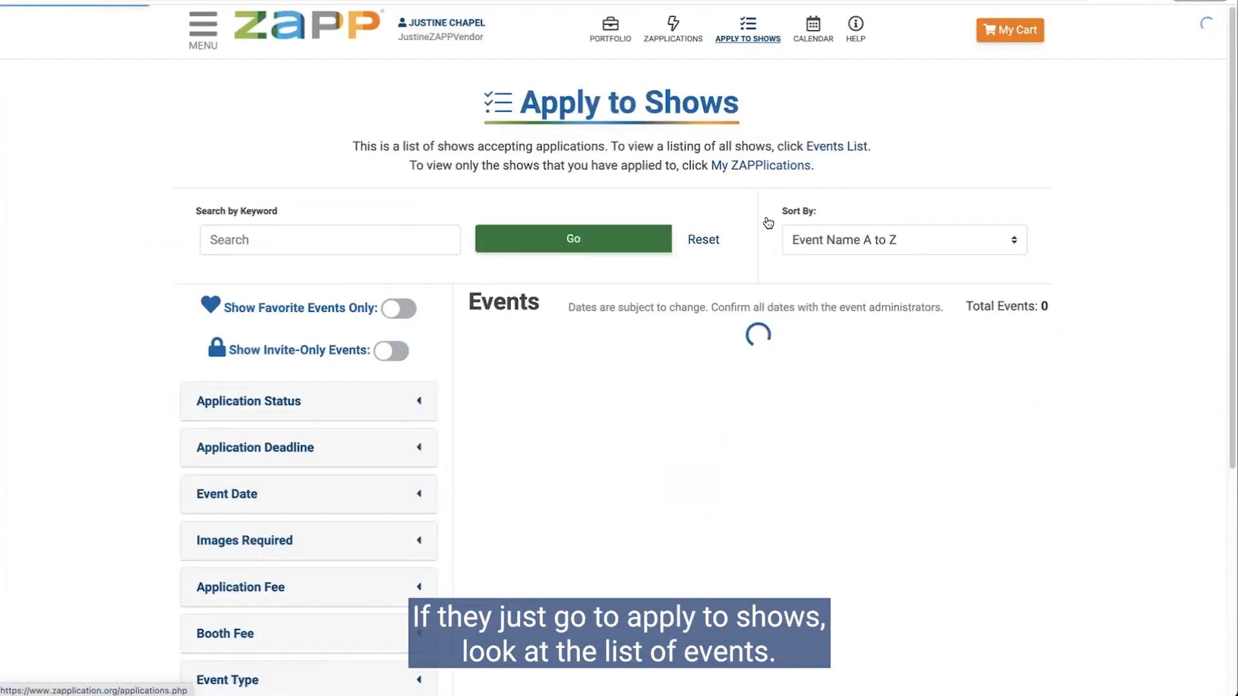
Step: Filter the show list by Application Type to Vendor only
scroll(905, 264, "down", 3)
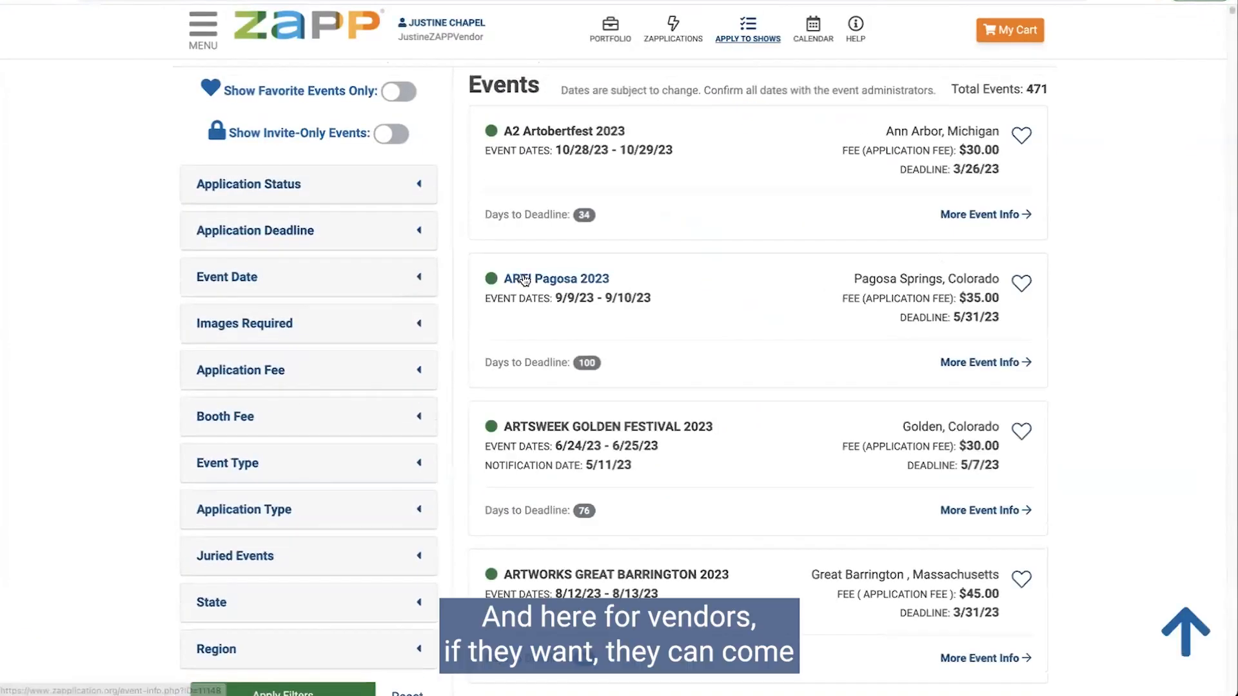
scroll(661, 246, "up", 1)
scroll(661, 247, "up", 1)
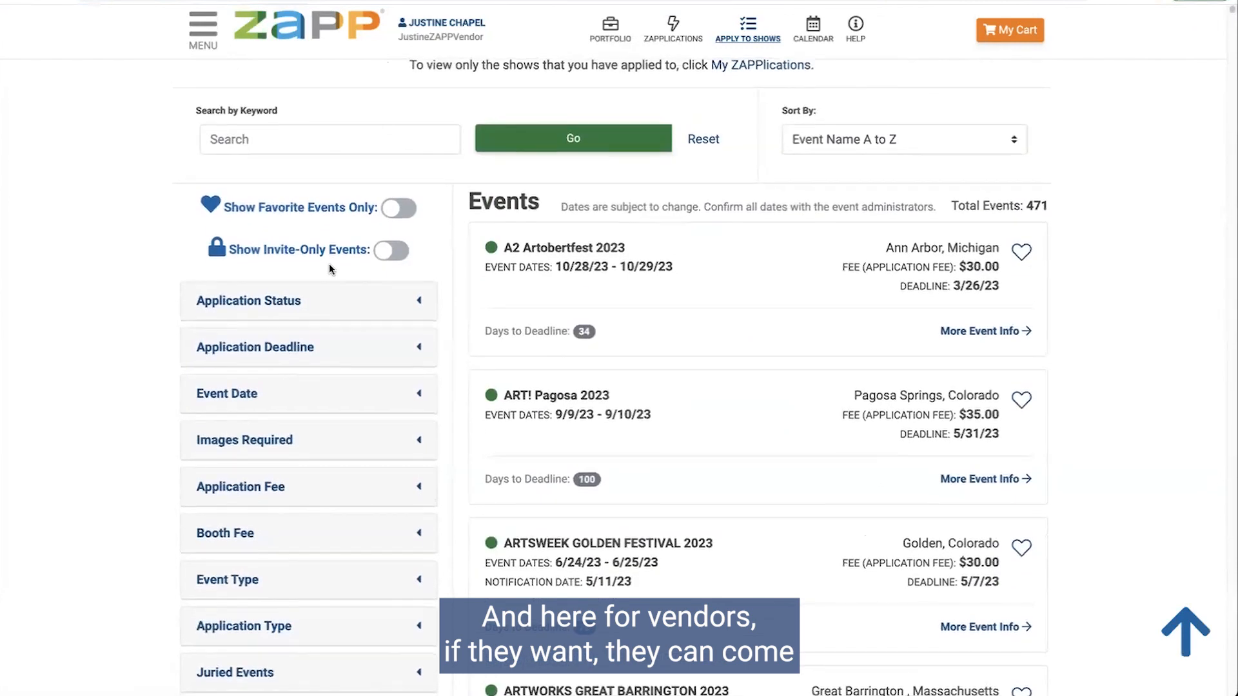
scroll(263, 222, "down", 3)
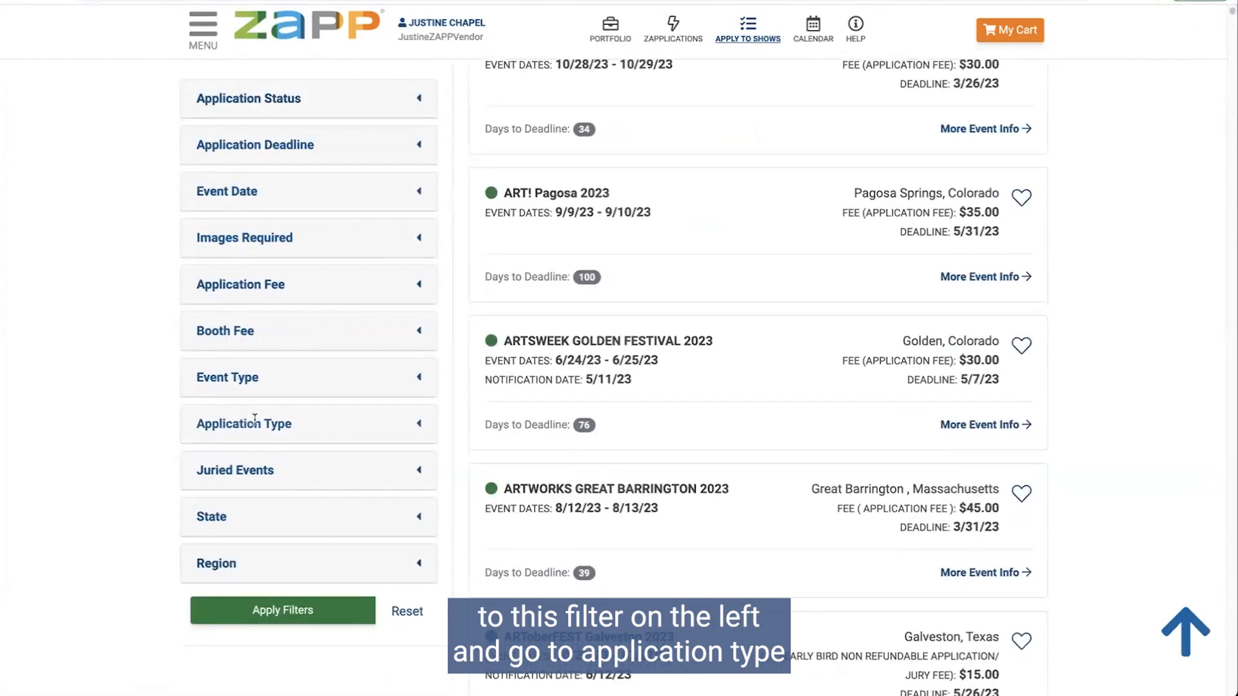
left_click(296, 424)
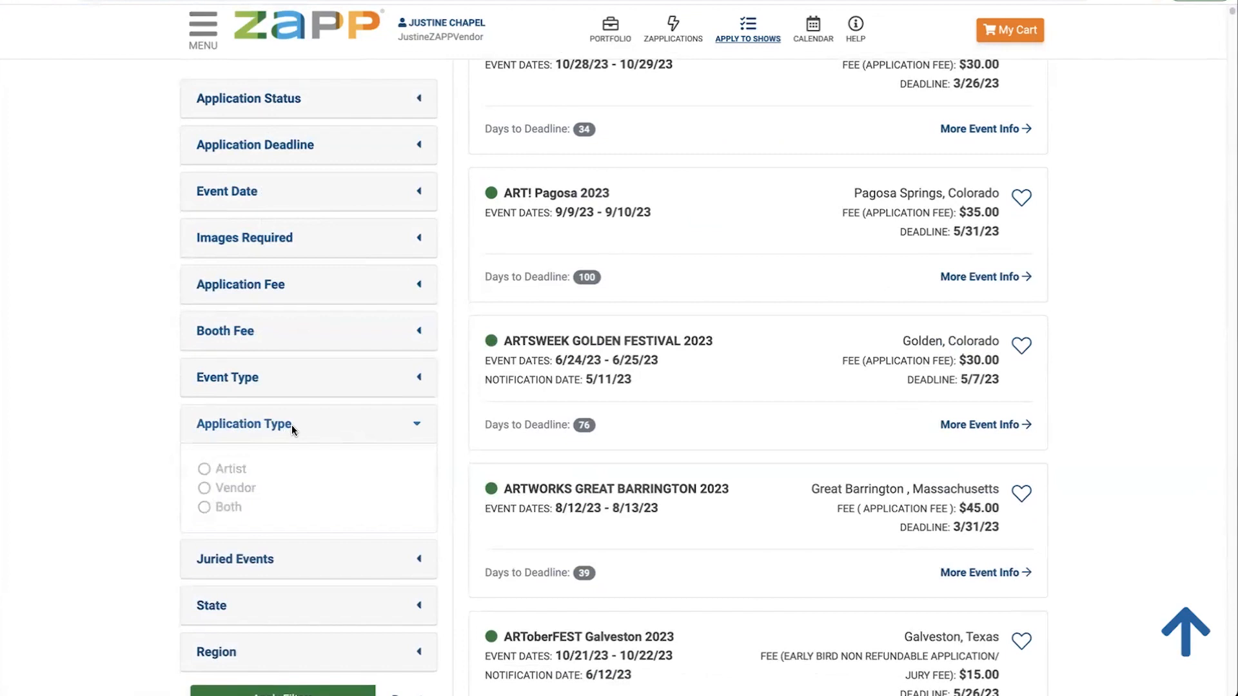
scroll(291, 424, "down", 3)
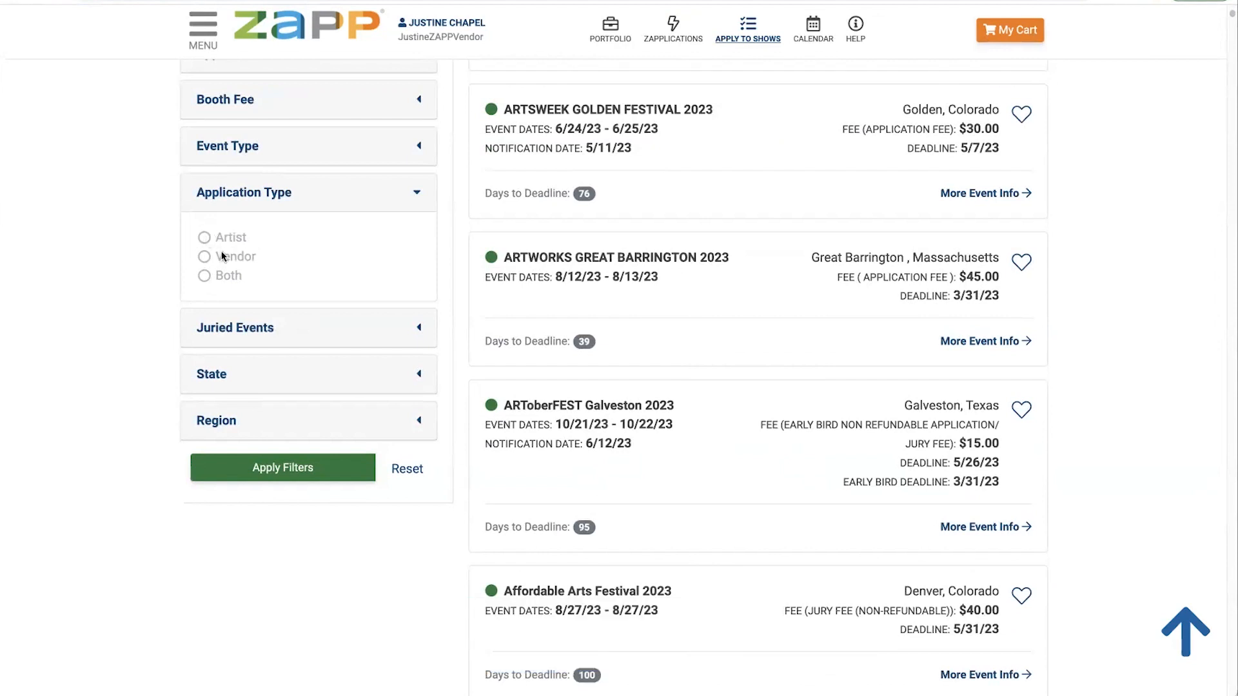
left_click(204, 256)
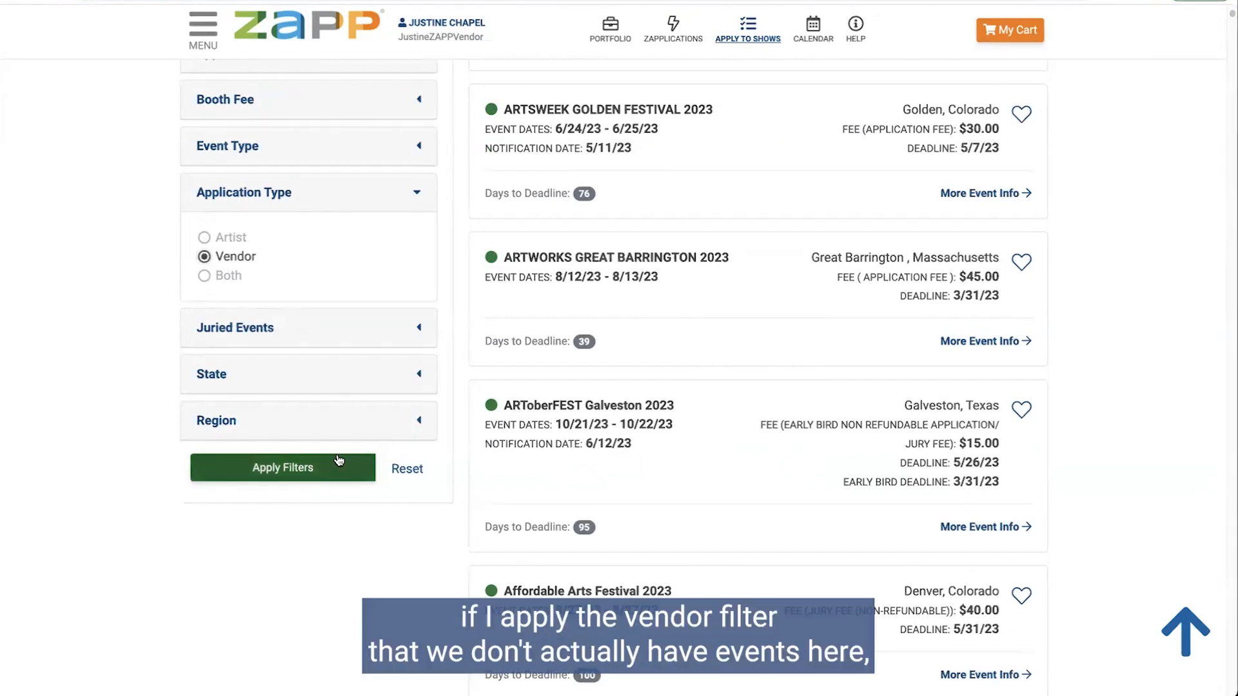
left_click(334, 459)
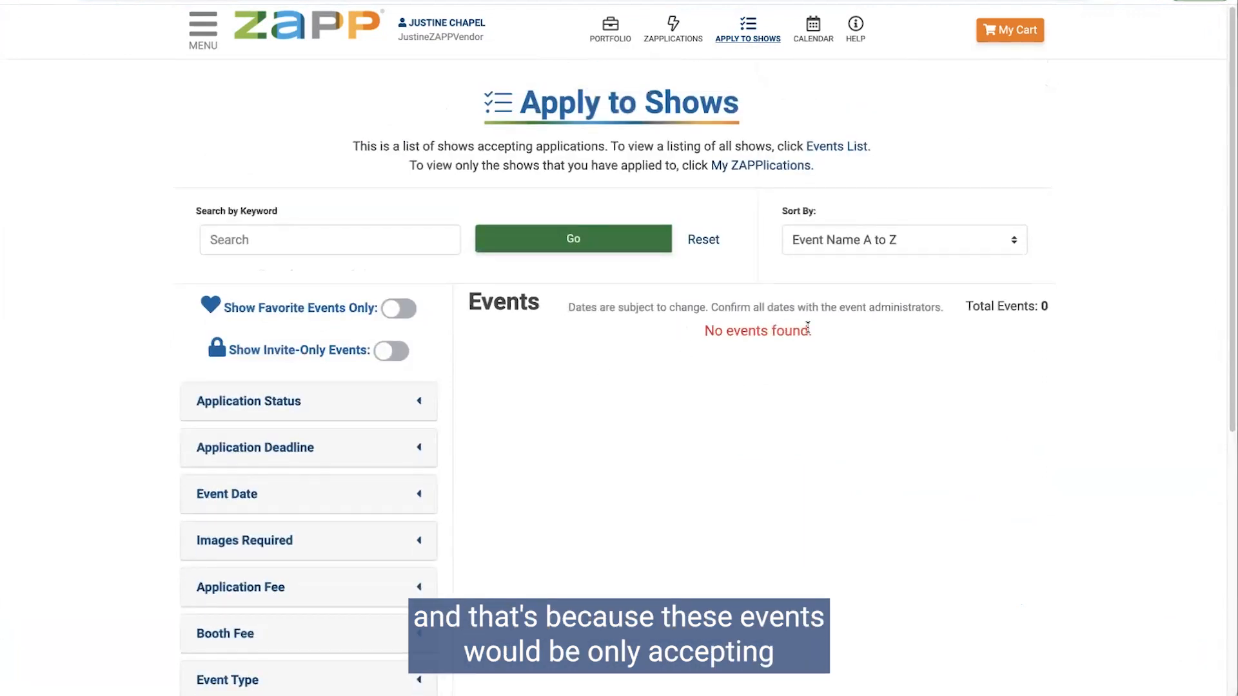
Step: Change the Application Type filter to Both and reapply it
scroll(828, 329, "down", 1)
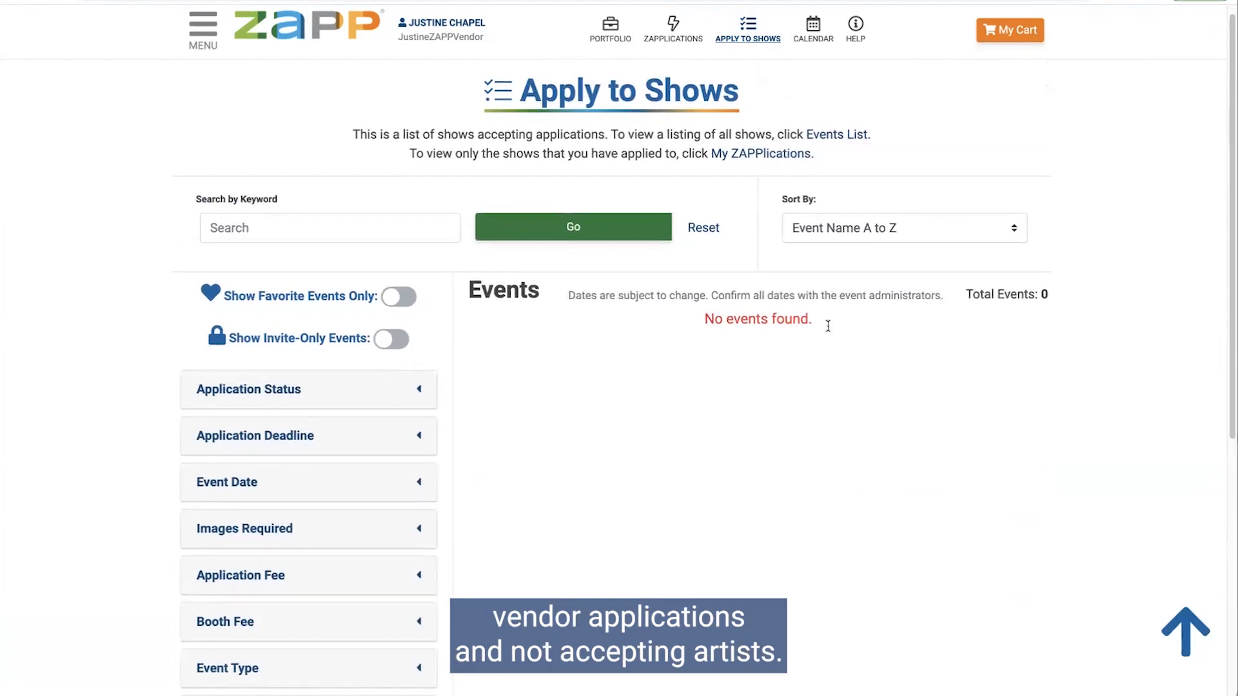
scroll(828, 294, "down", 1)
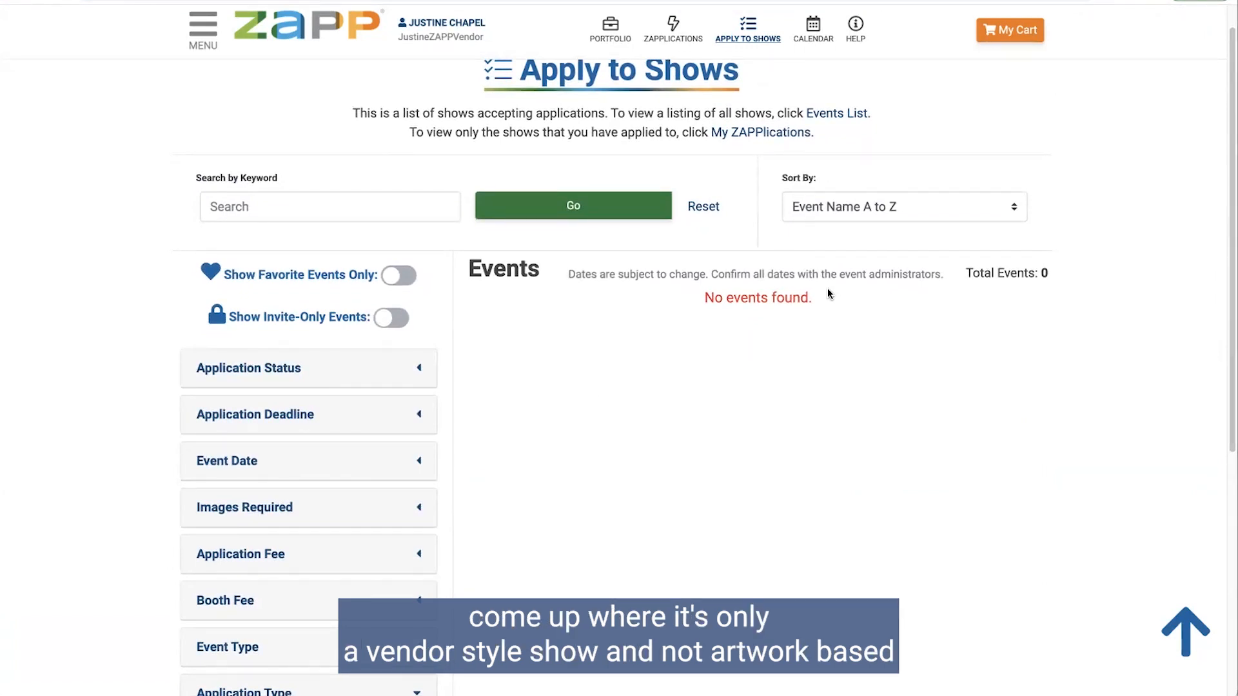
scroll(827, 288, "down", 6)
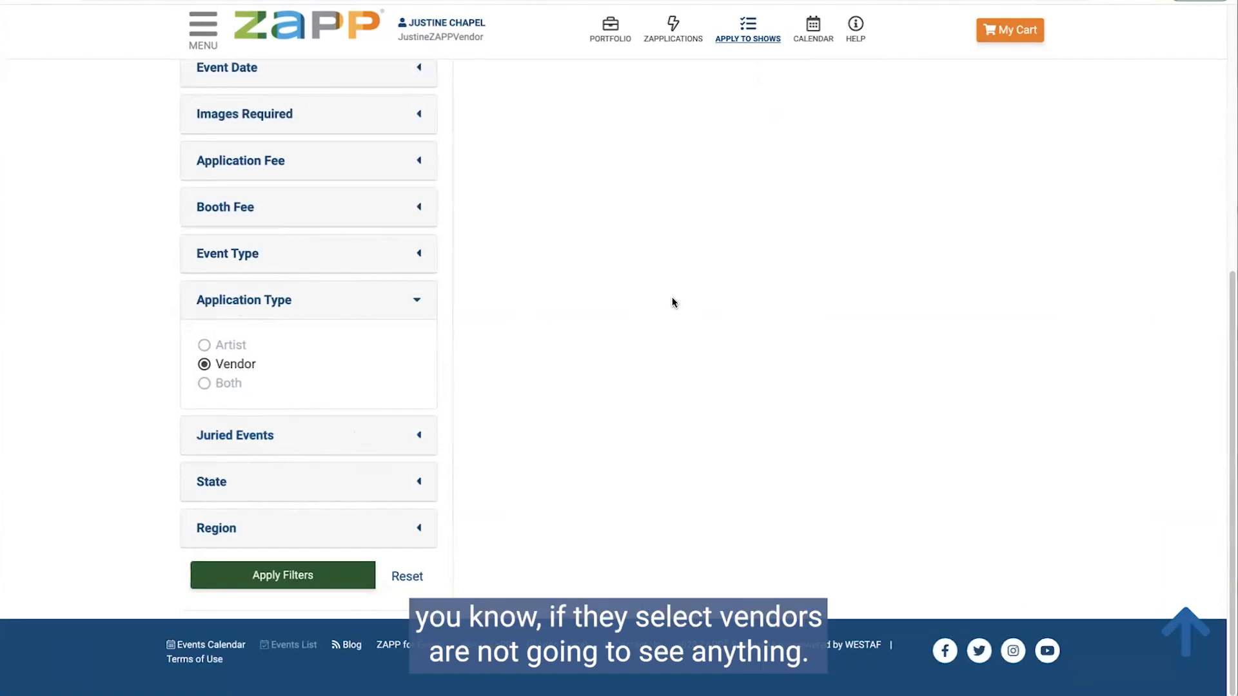
left_click(226, 384)
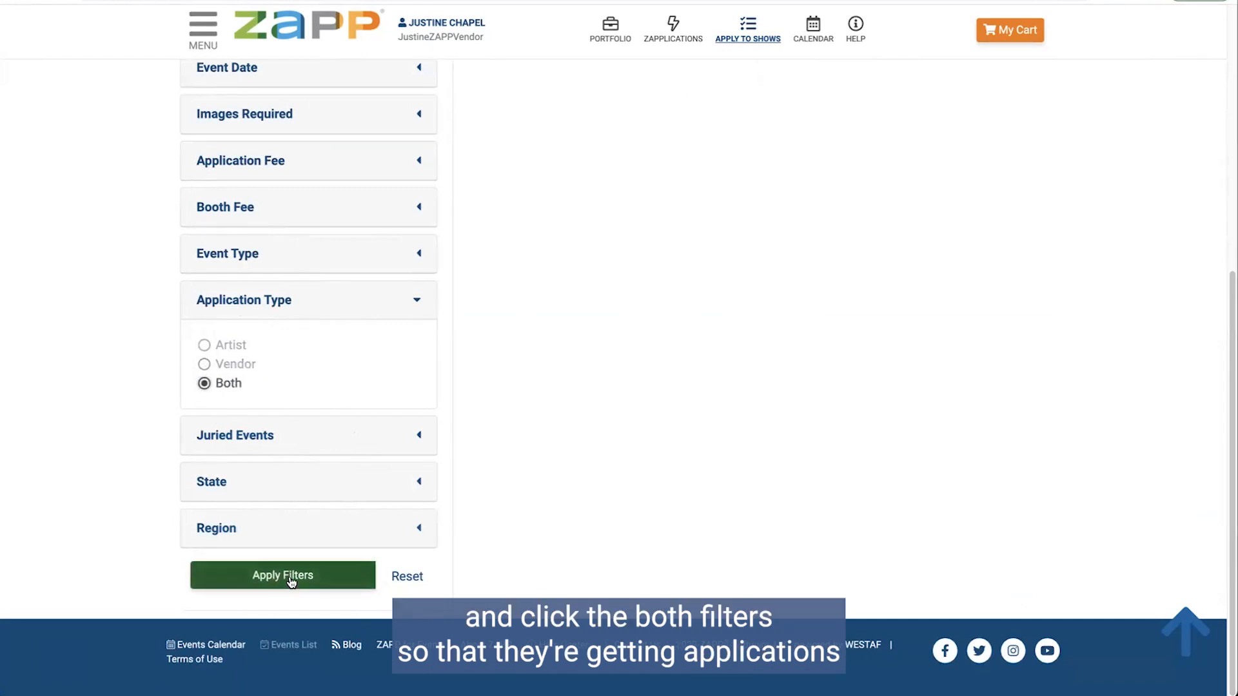
left_click(287, 575)
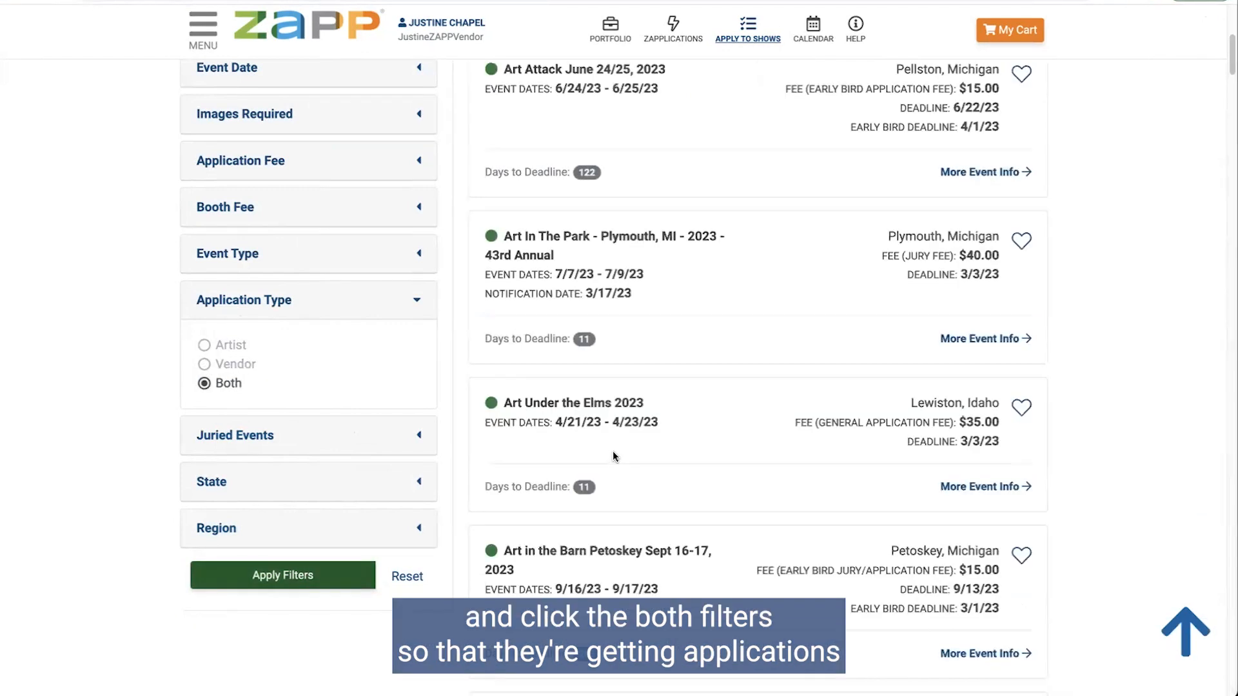
Step: Look through the filtered events and open the Art Attack event details
scroll(613, 456, "up", 5)
scroll(613, 456, "up", 2)
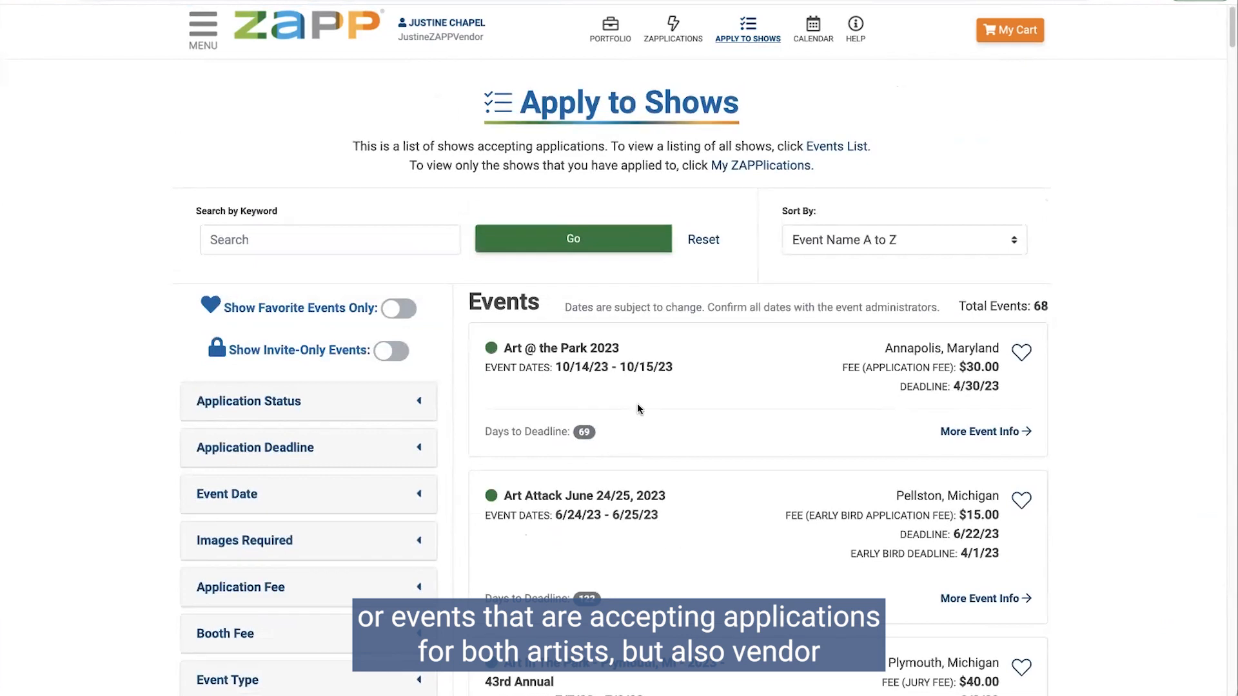
scroll(649, 403, "down", 2)
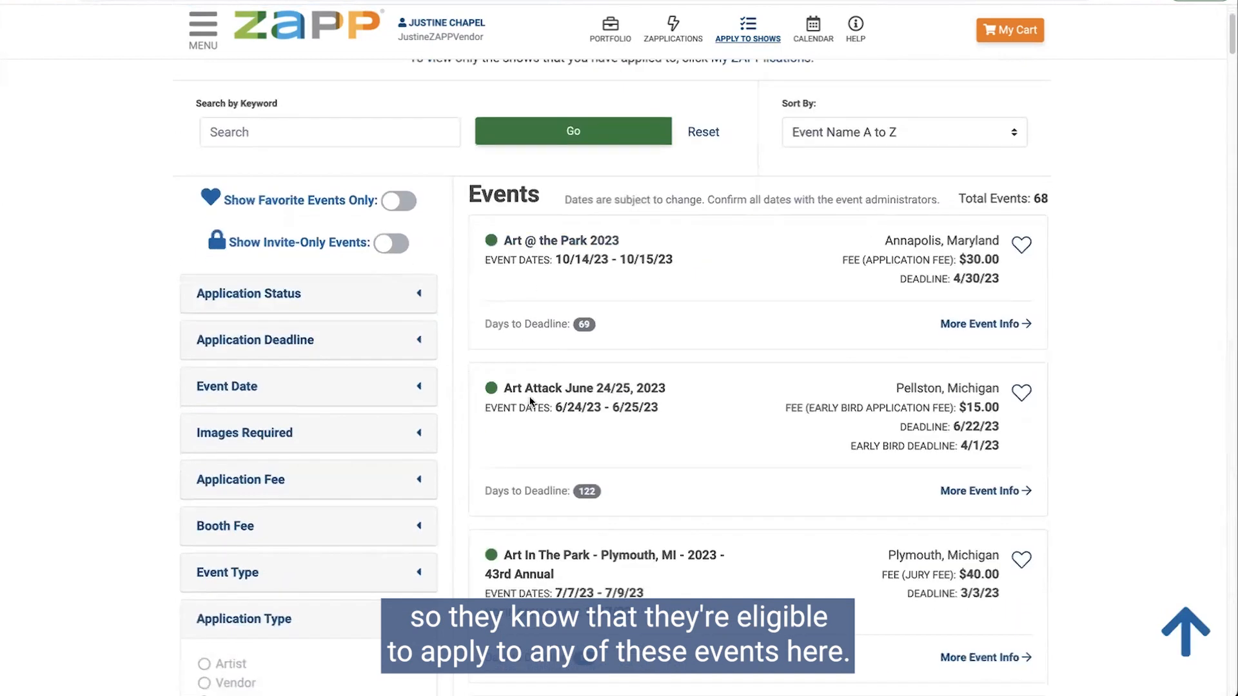
scroll(730, 241, "down", 4)
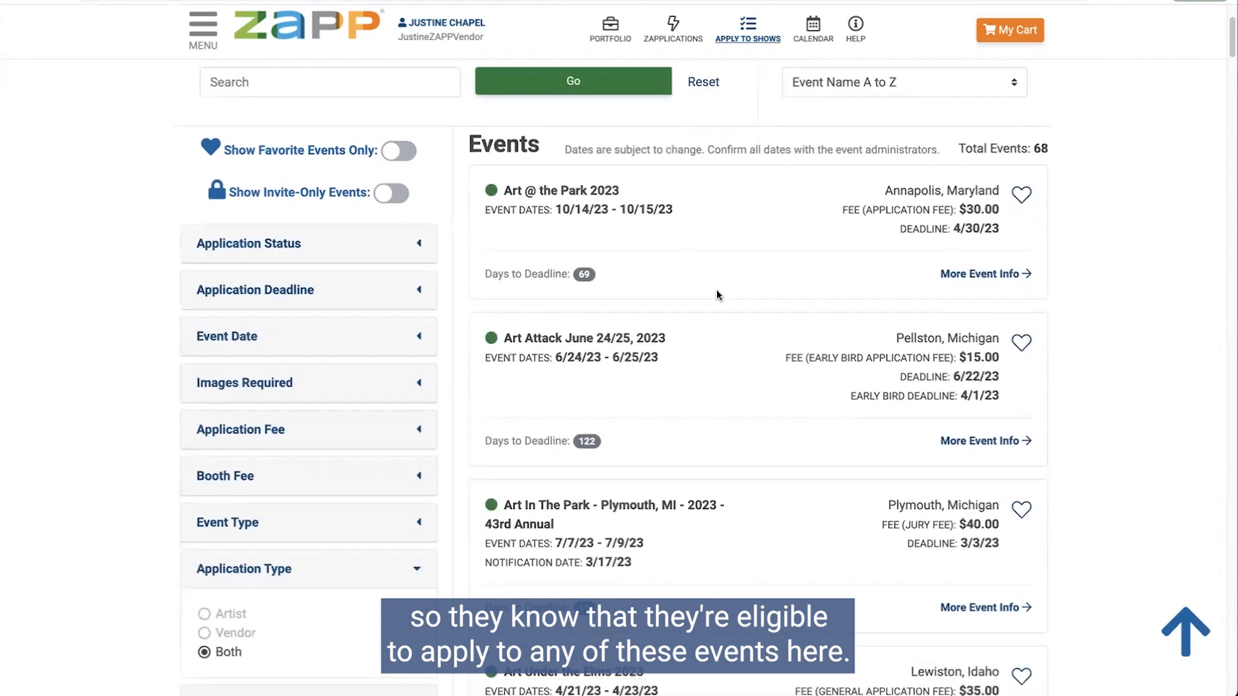
scroll(755, 311, "down", 1)
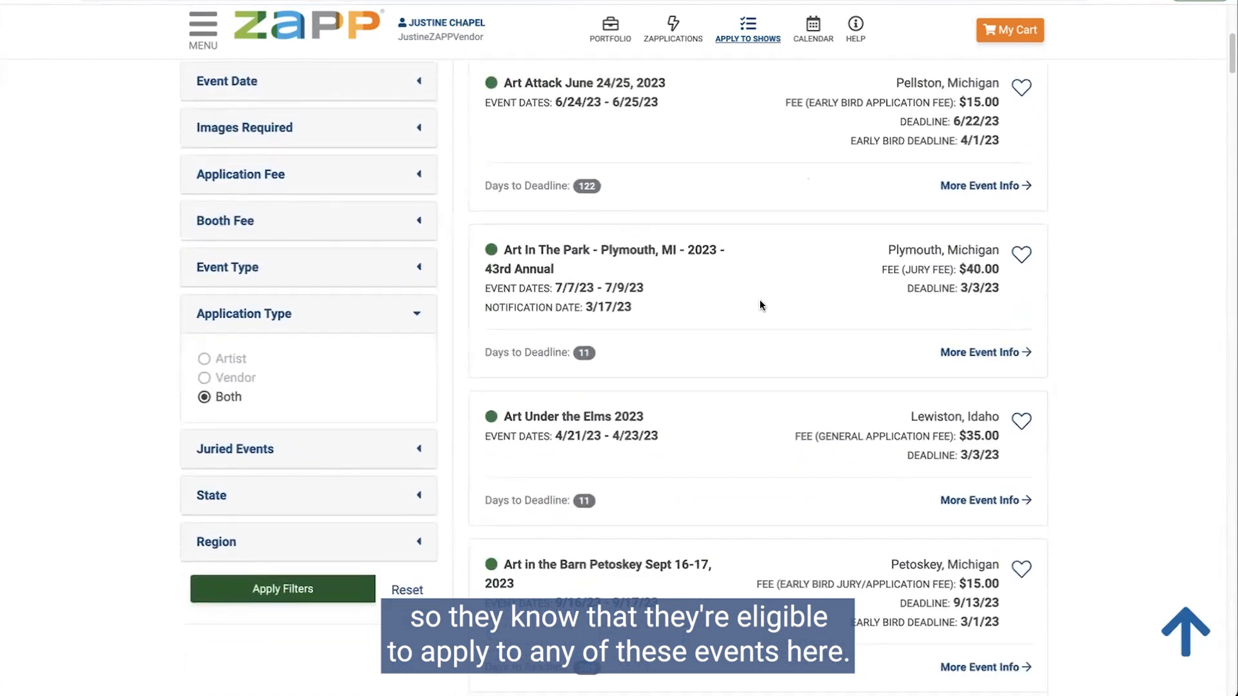
scroll(764, 296, "up", 2)
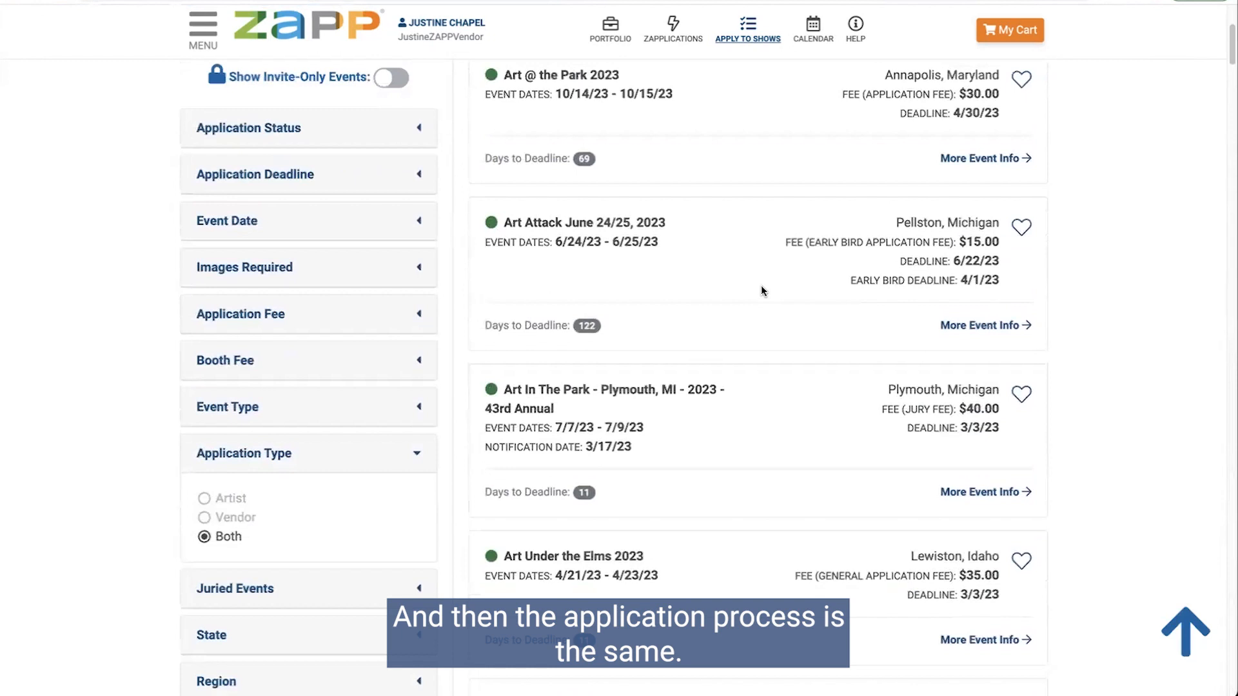
left_click(1003, 326)
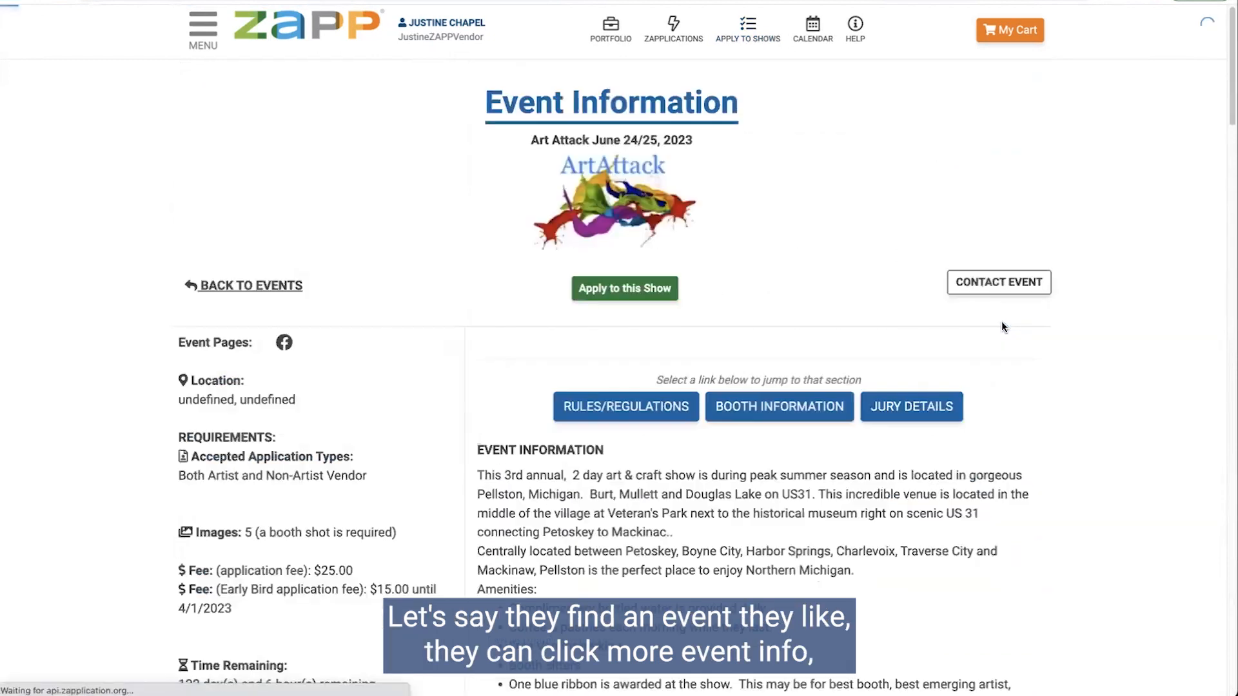
Step: Look over the Art Attack event page, then apply to the show from the top
scroll(889, 303, "down", 8)
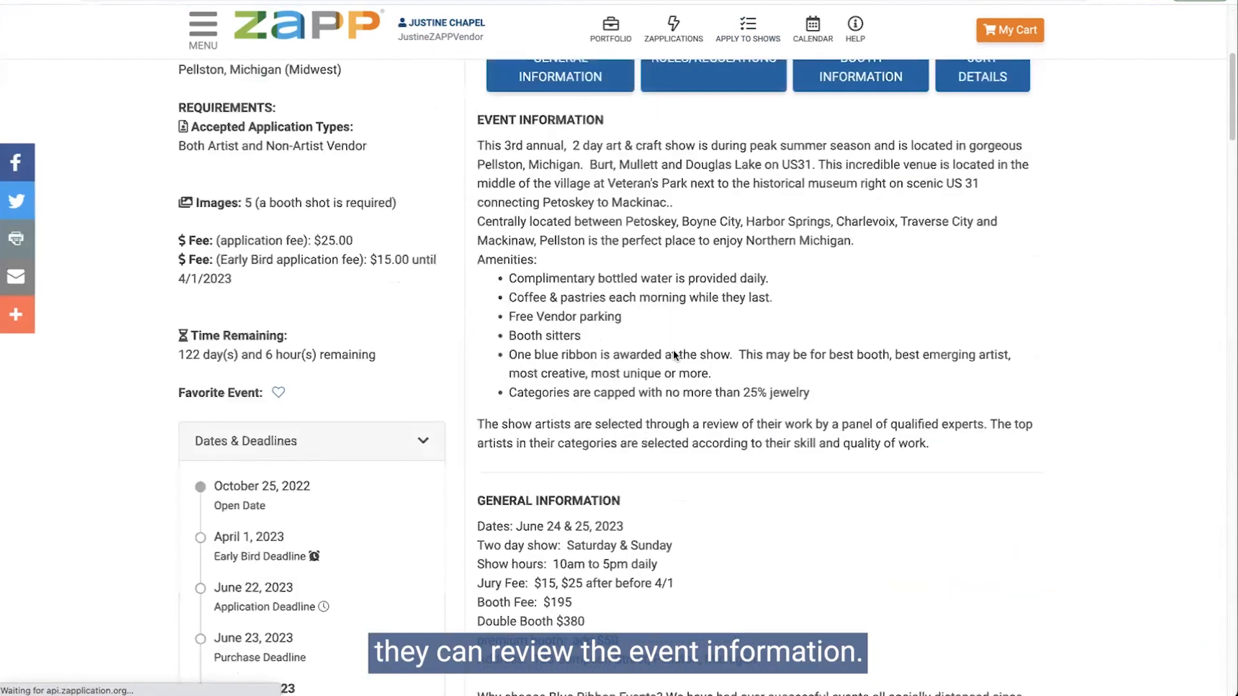
scroll(600, 429, "down", 13)
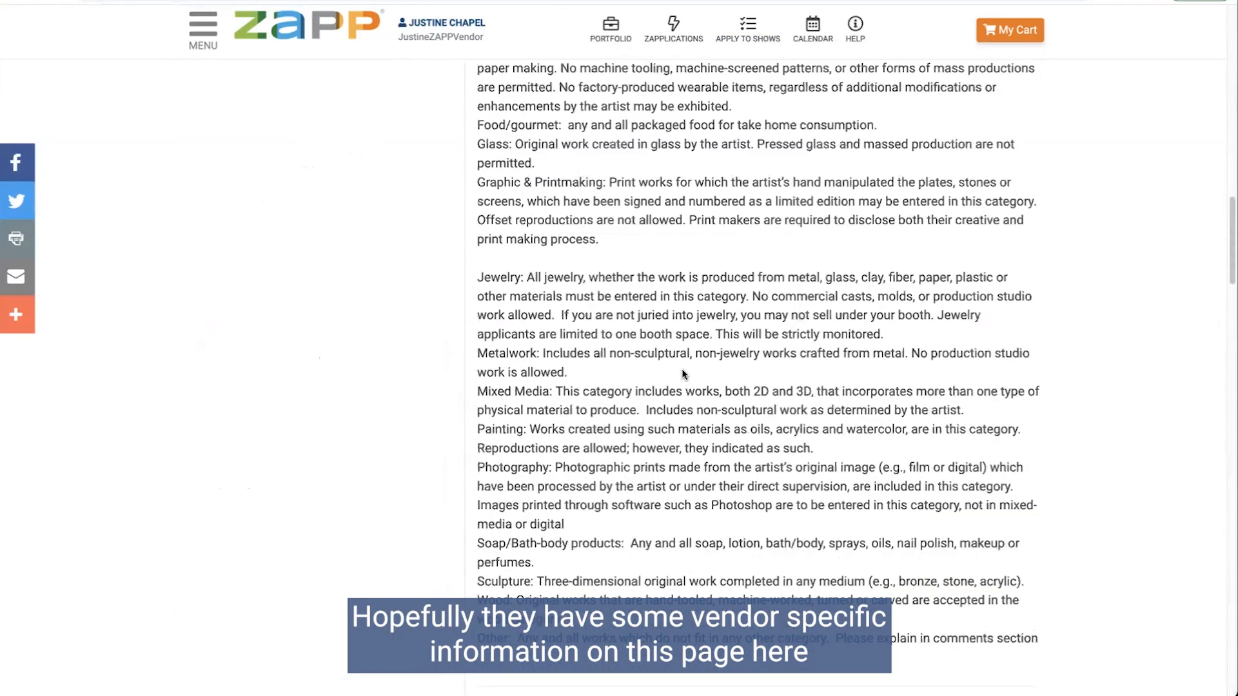
scroll(688, 374, "down", 4)
scroll(703, 375, "up", 20)
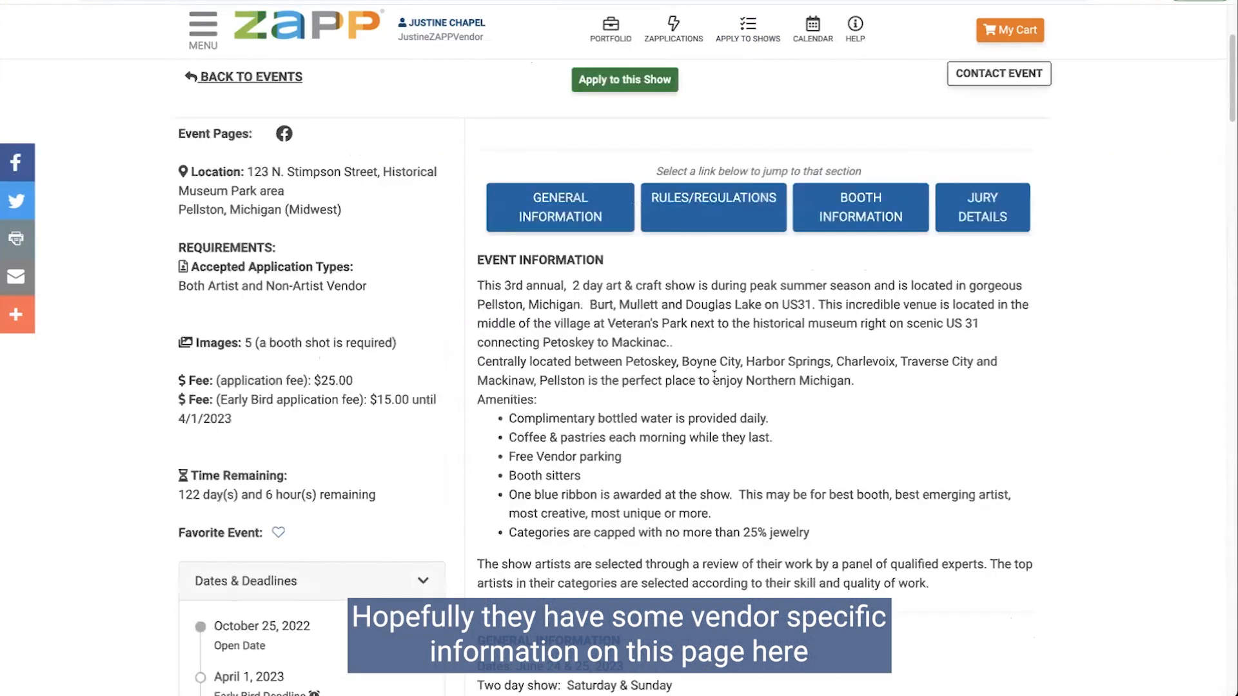
scroll(714, 378, "up", 3)
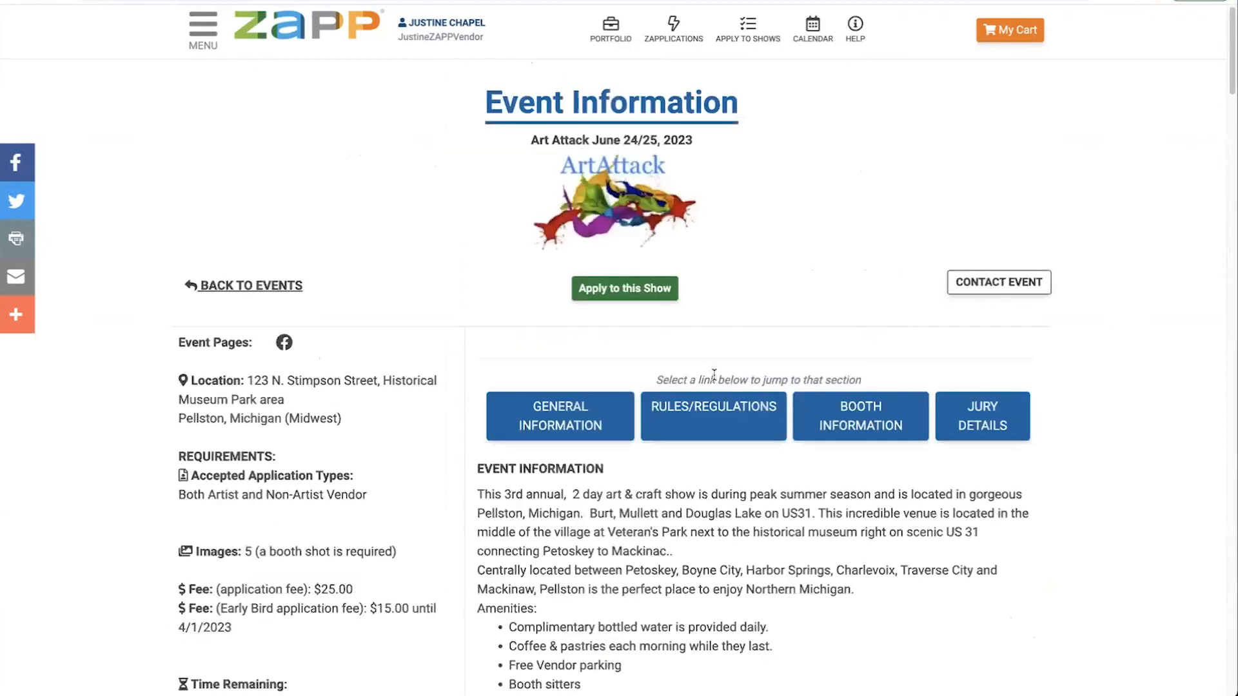
left_click(620, 291)
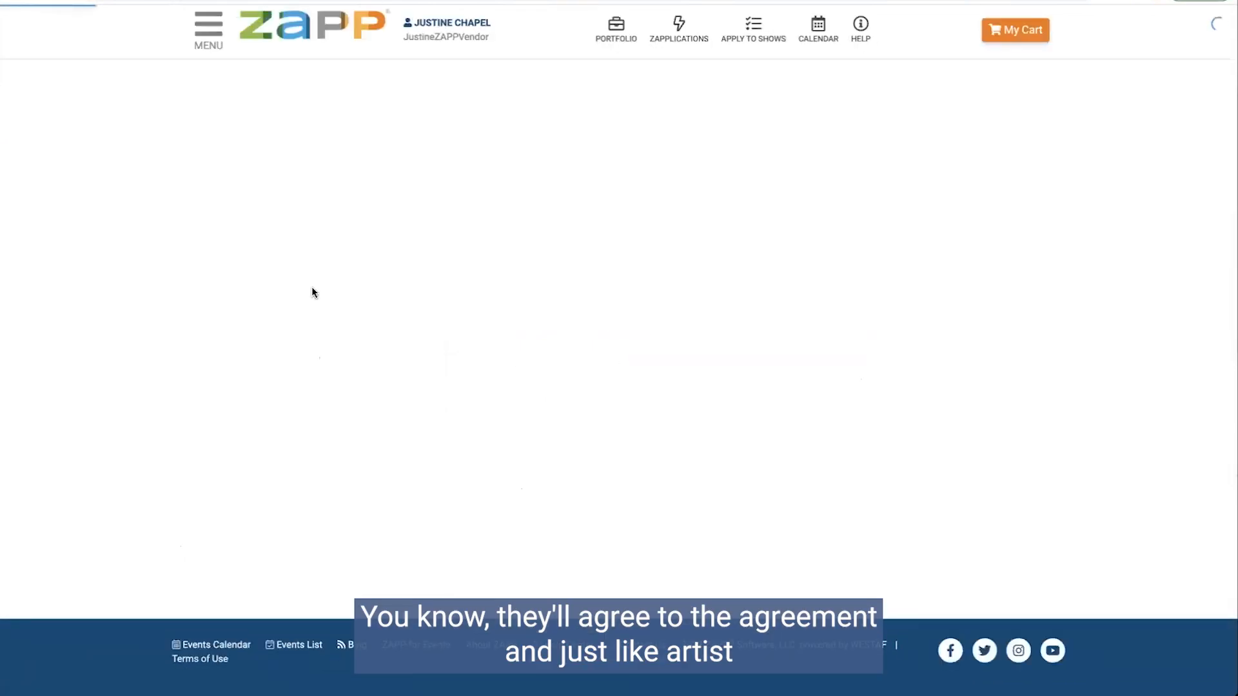
Step: Scroll through the Art Attack application form to the Selected Samples slots and back, then open My Cart
scroll(538, 297, "down", 10)
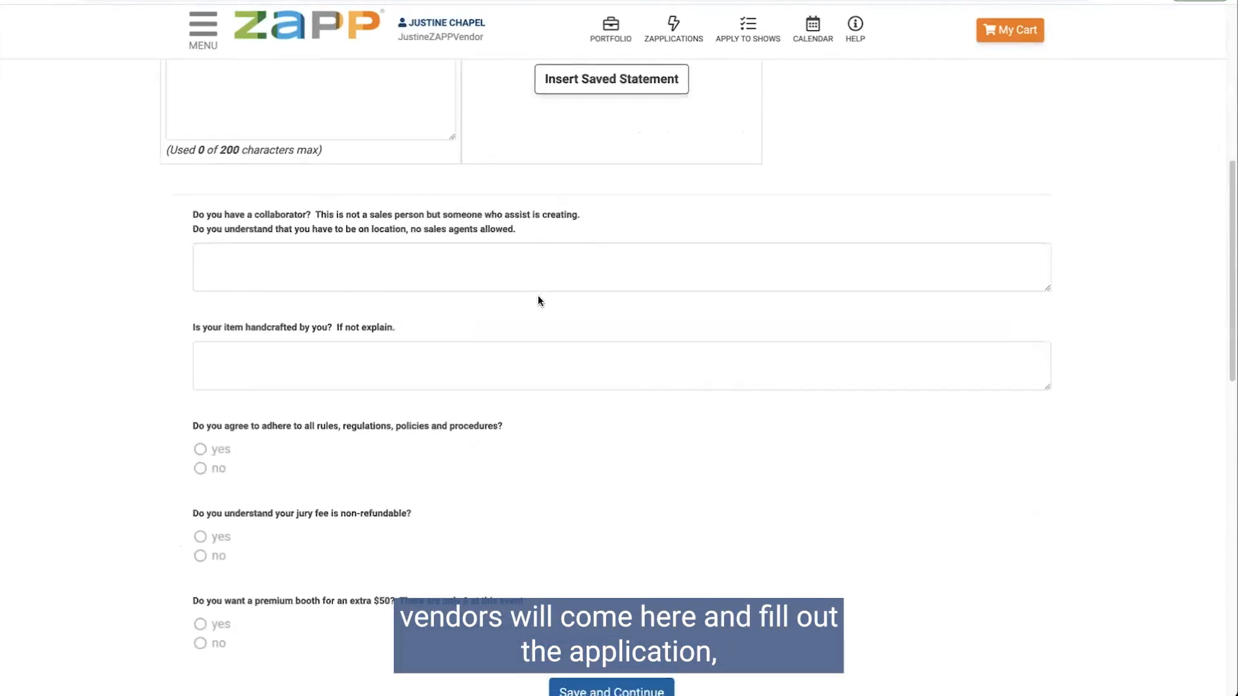
scroll(538, 301, "up", 10)
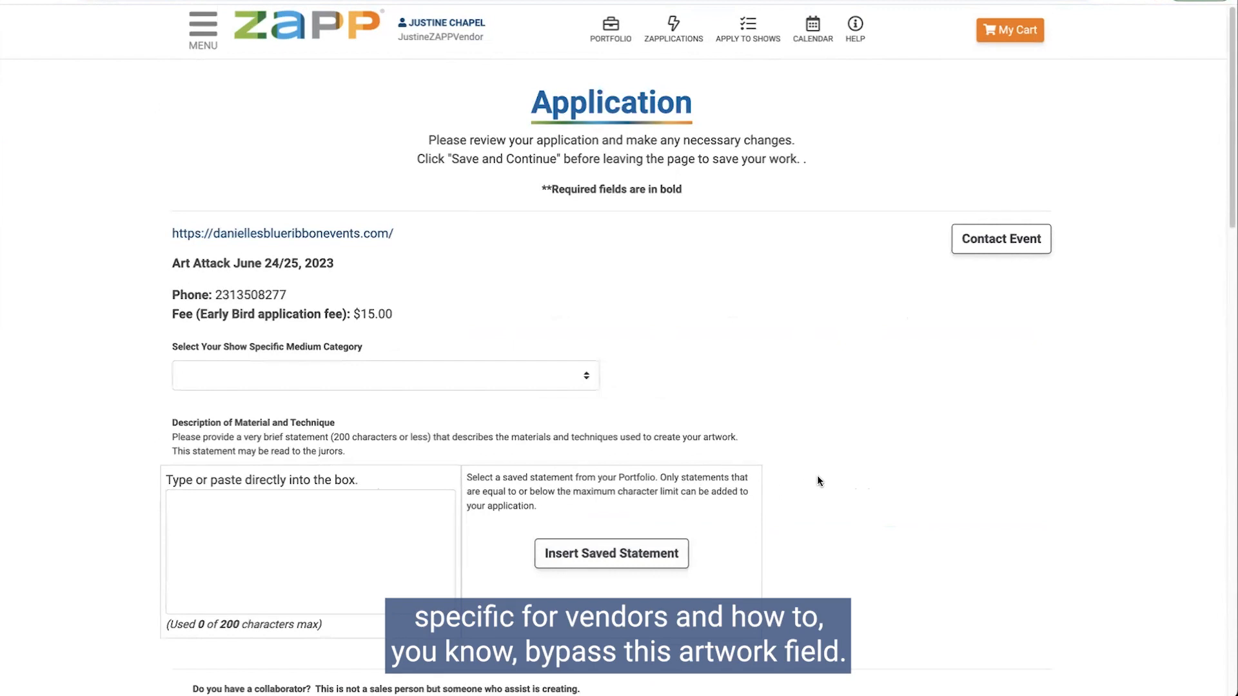
scroll(819, 479, "down", 2)
scroll(819, 480, "down", 10)
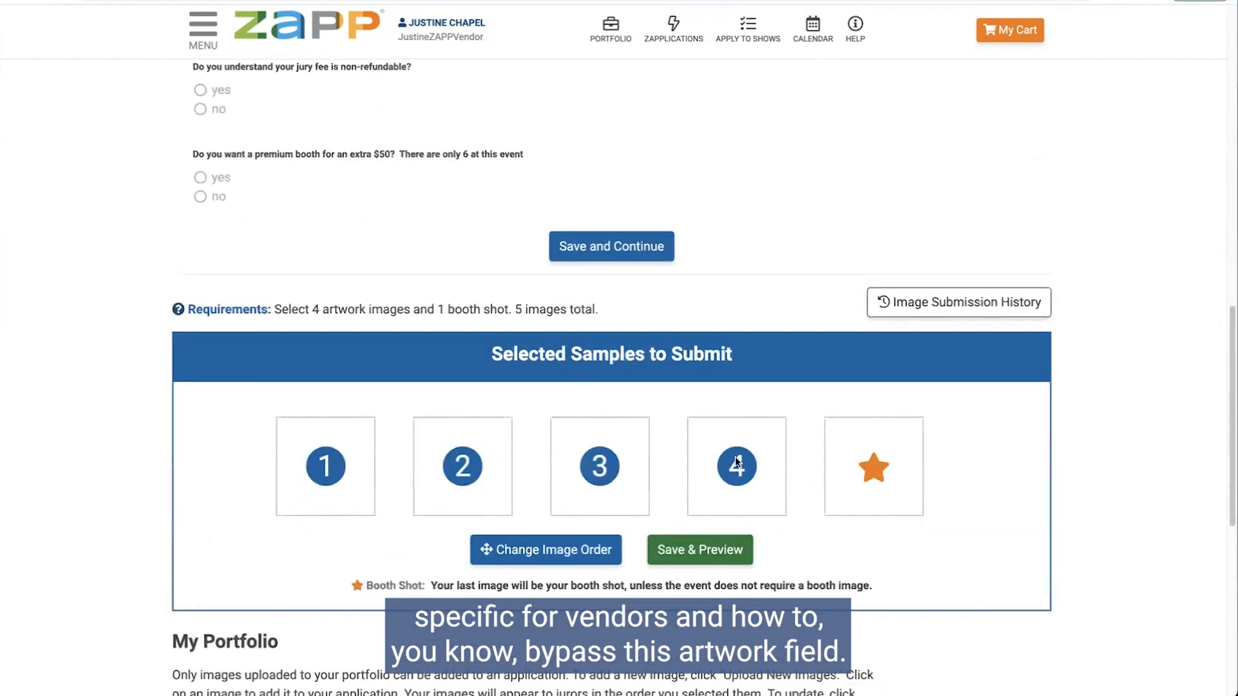
scroll(573, 496, "up", 3)
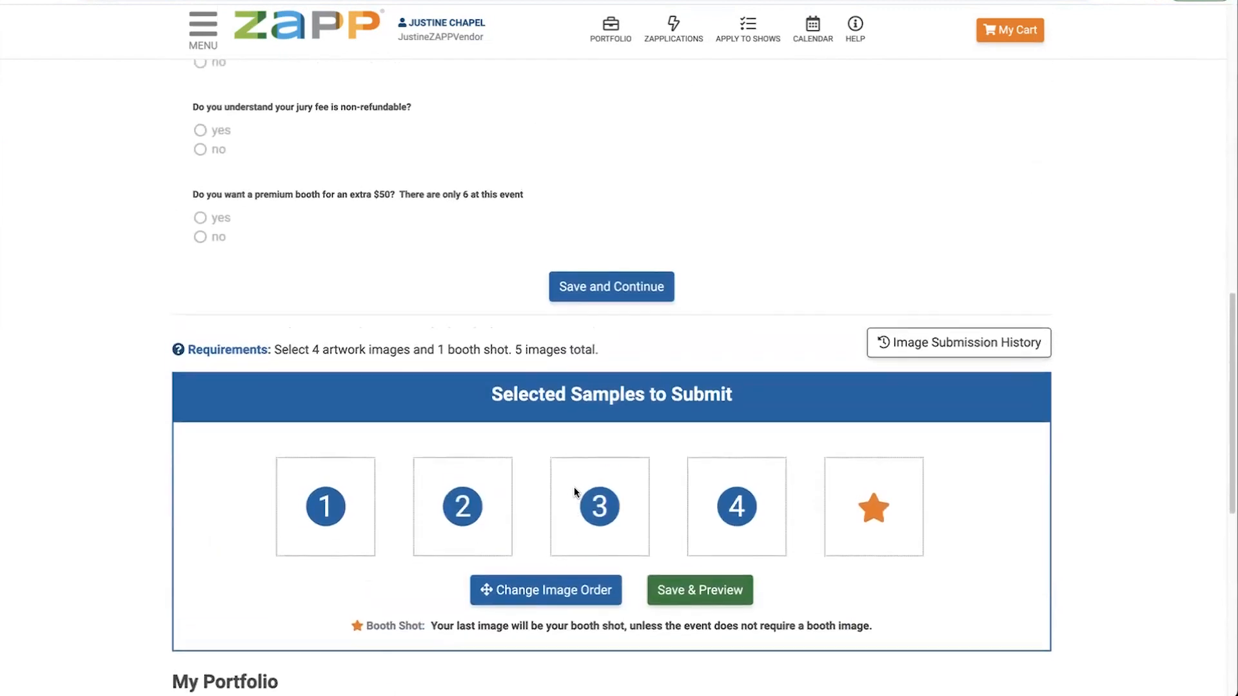
scroll(588, 439, "down", 2)
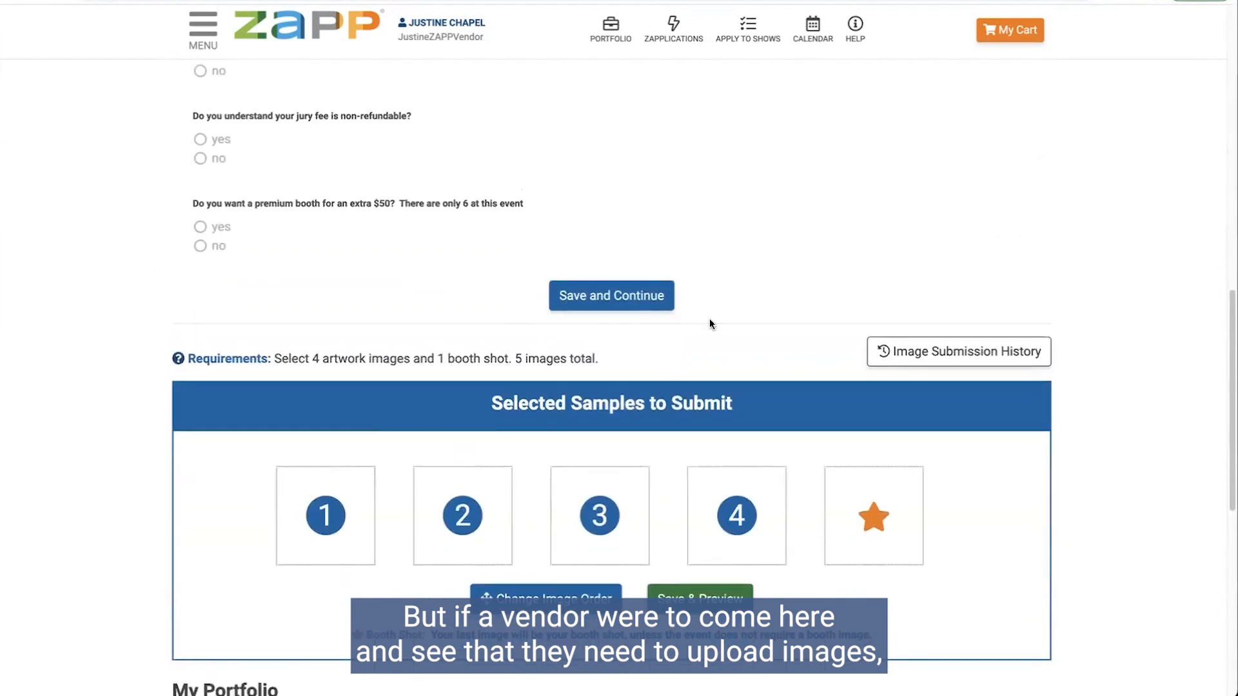
scroll(792, 348, "down", 2)
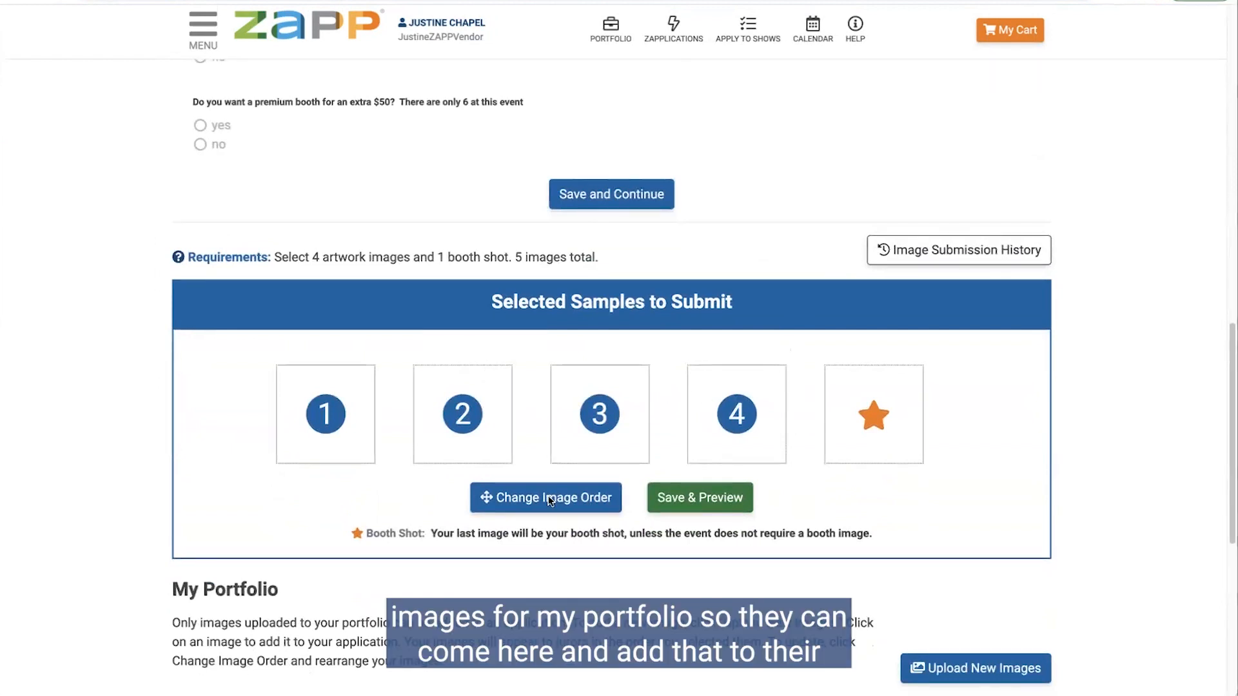
scroll(697, 469, "up", 4)
scroll(698, 468, "up", 14)
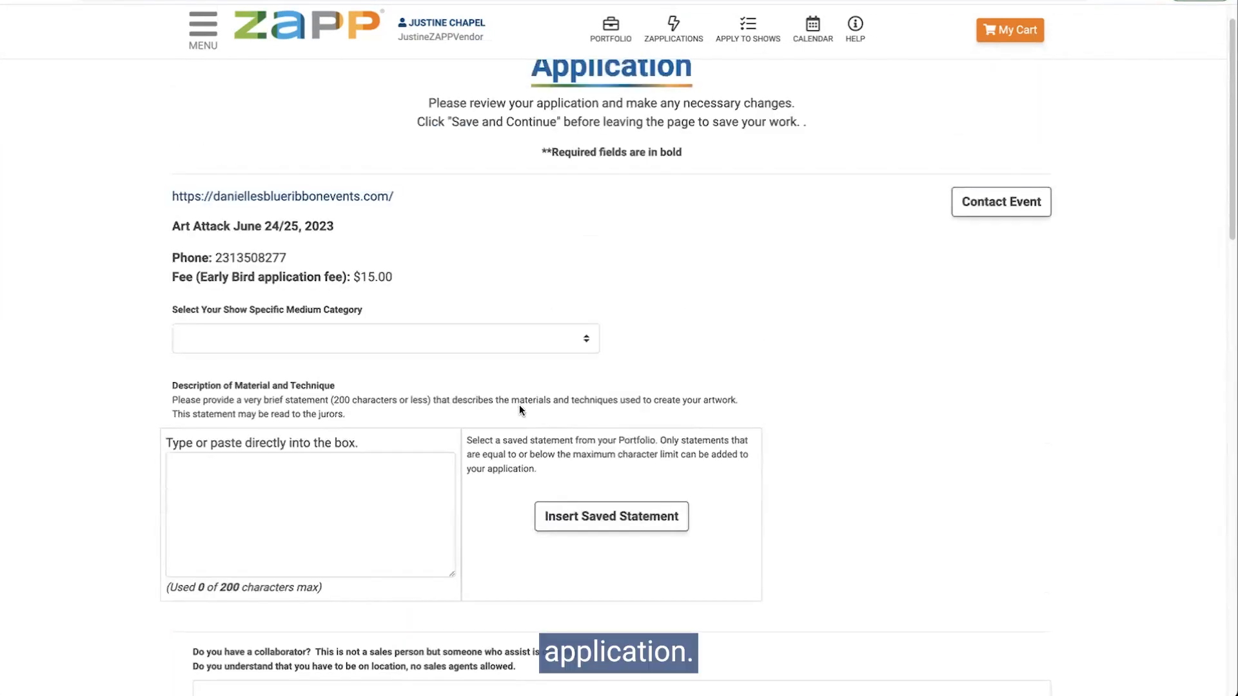
scroll(606, 376, "up", 1)
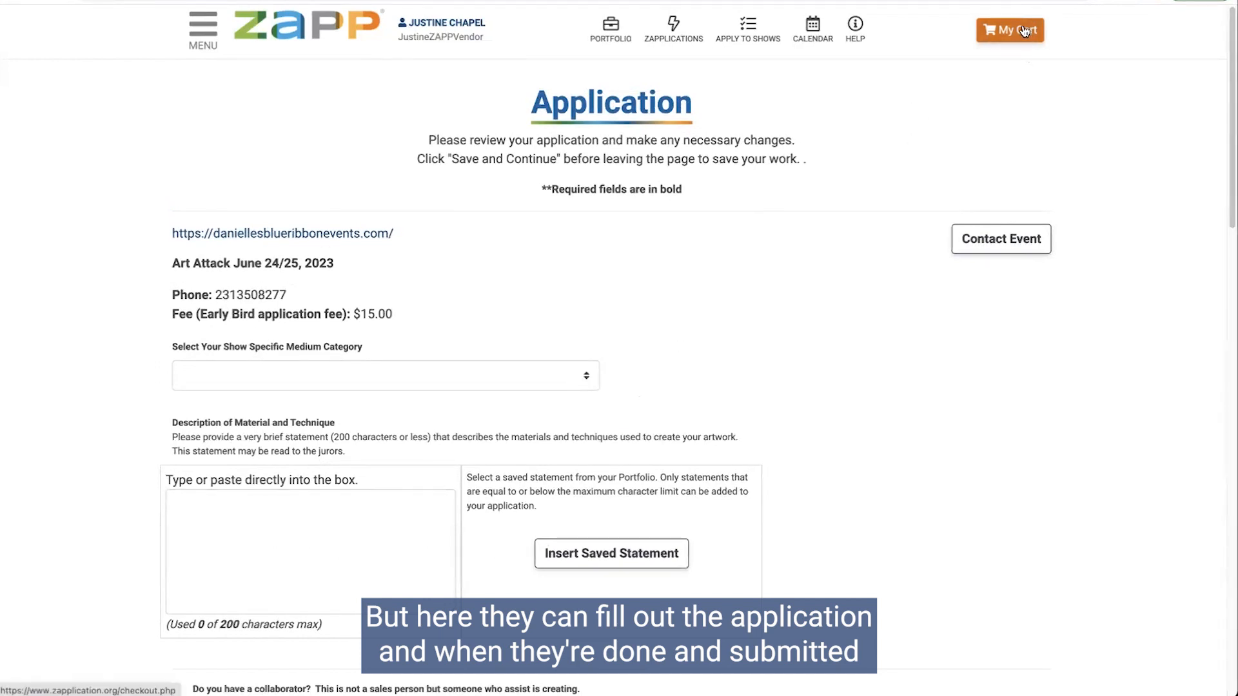
left_click(991, 37)
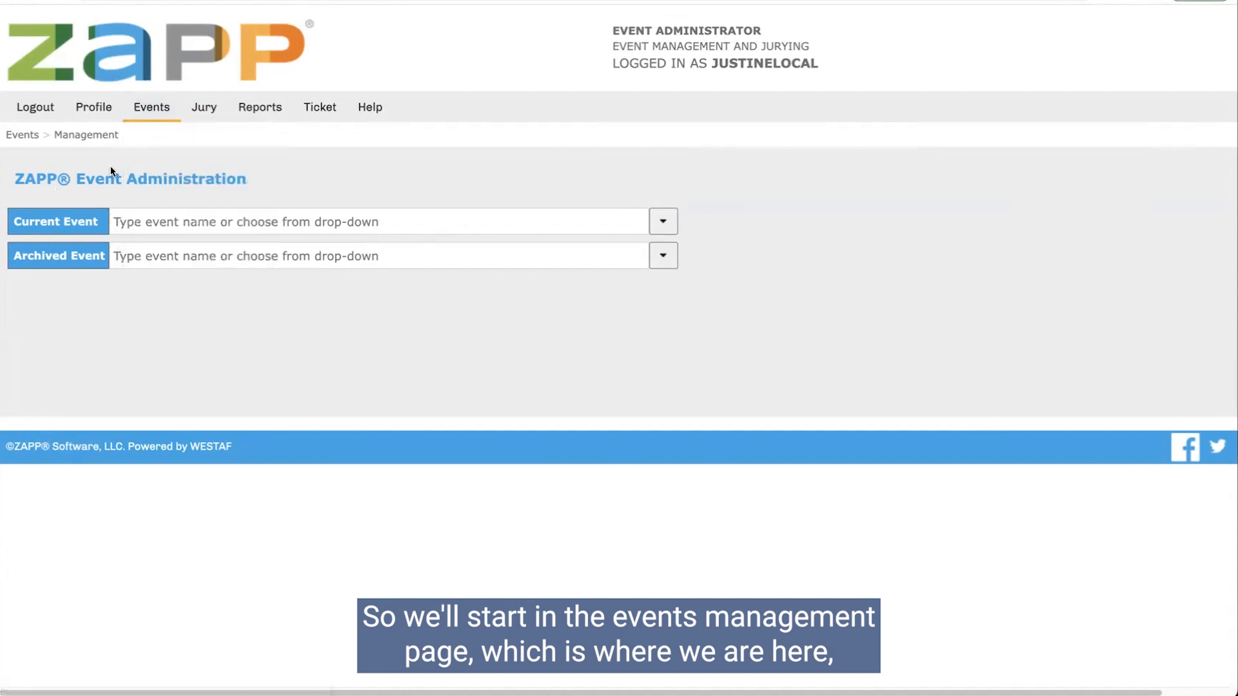
Step: Switch the current event to ZAPP Webinar Demo Event and open it in the Event Editor
mouse_move(158, 116)
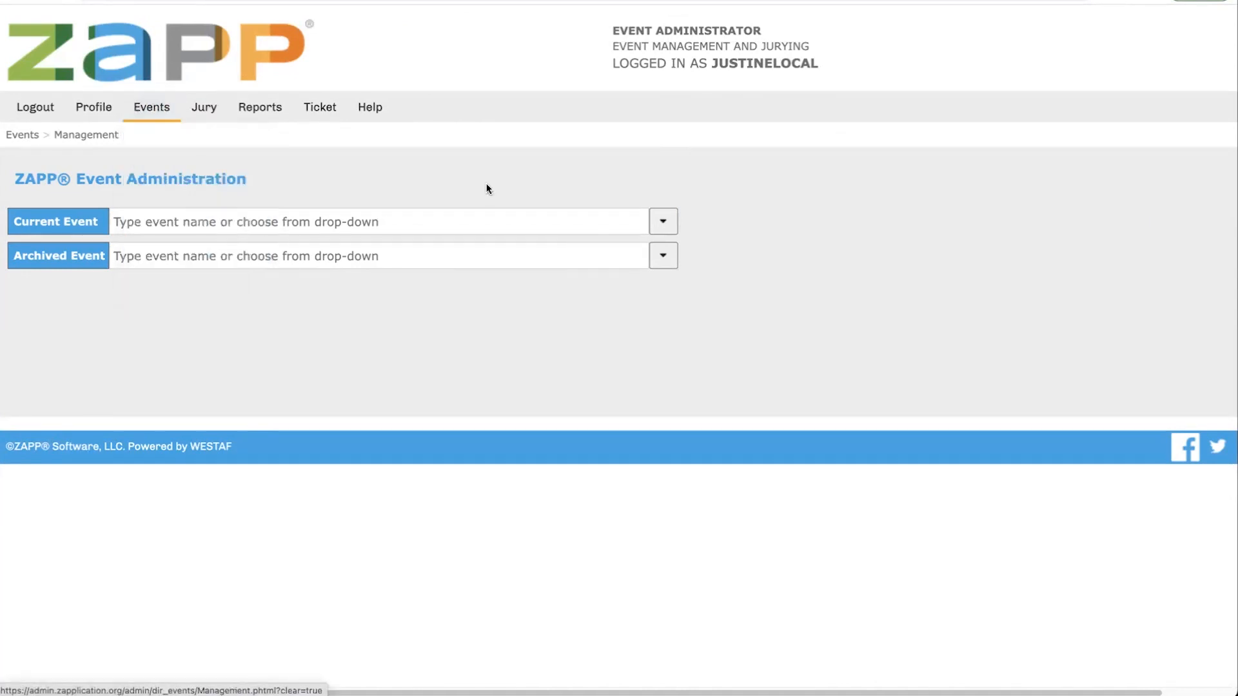
left_click(146, 219)
type("webinar")
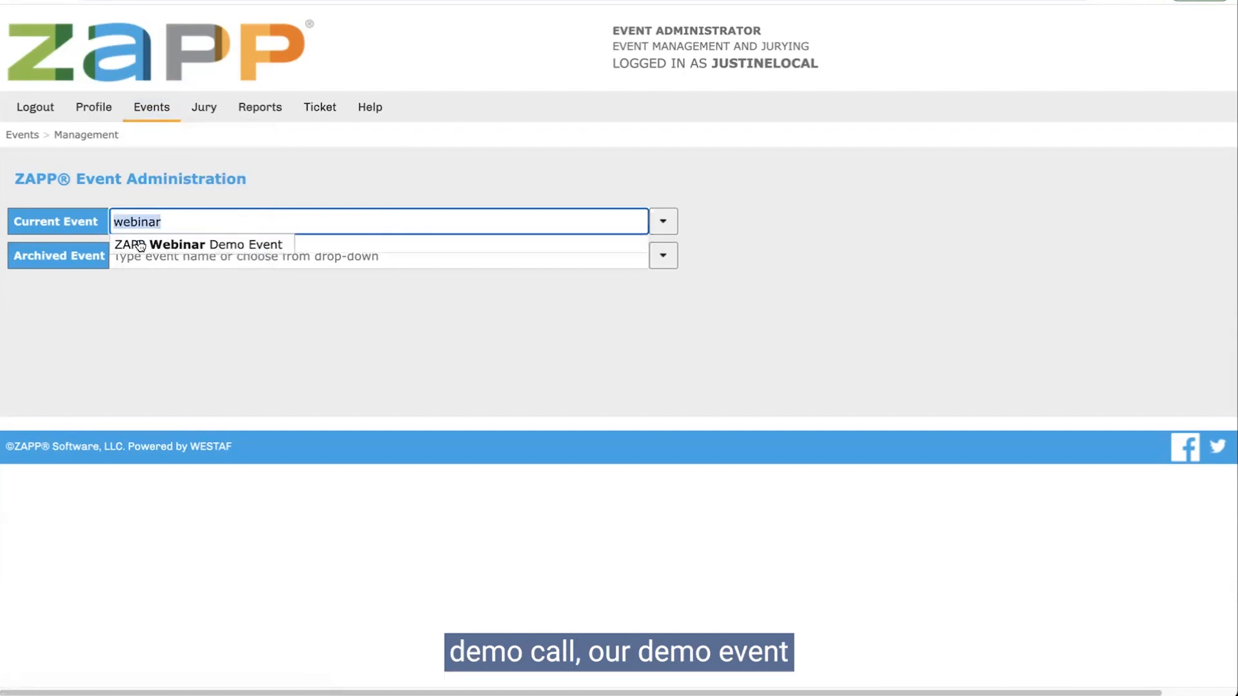
left_click(140, 244)
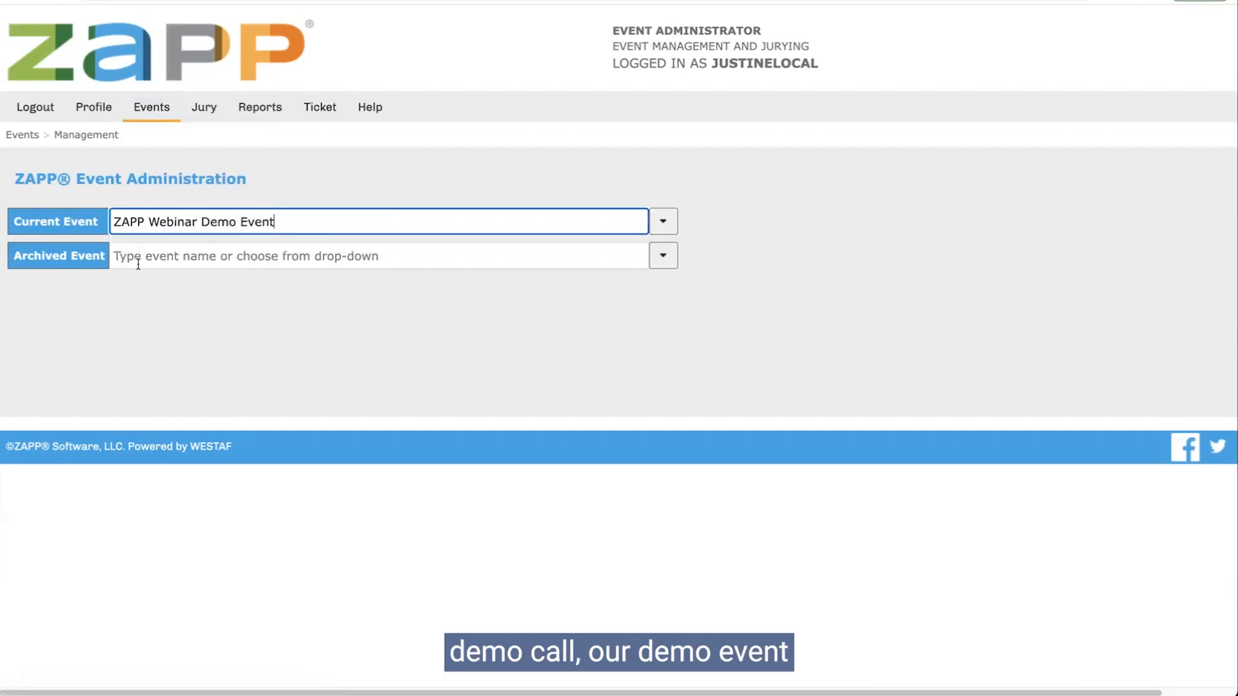
left_click(271, 336)
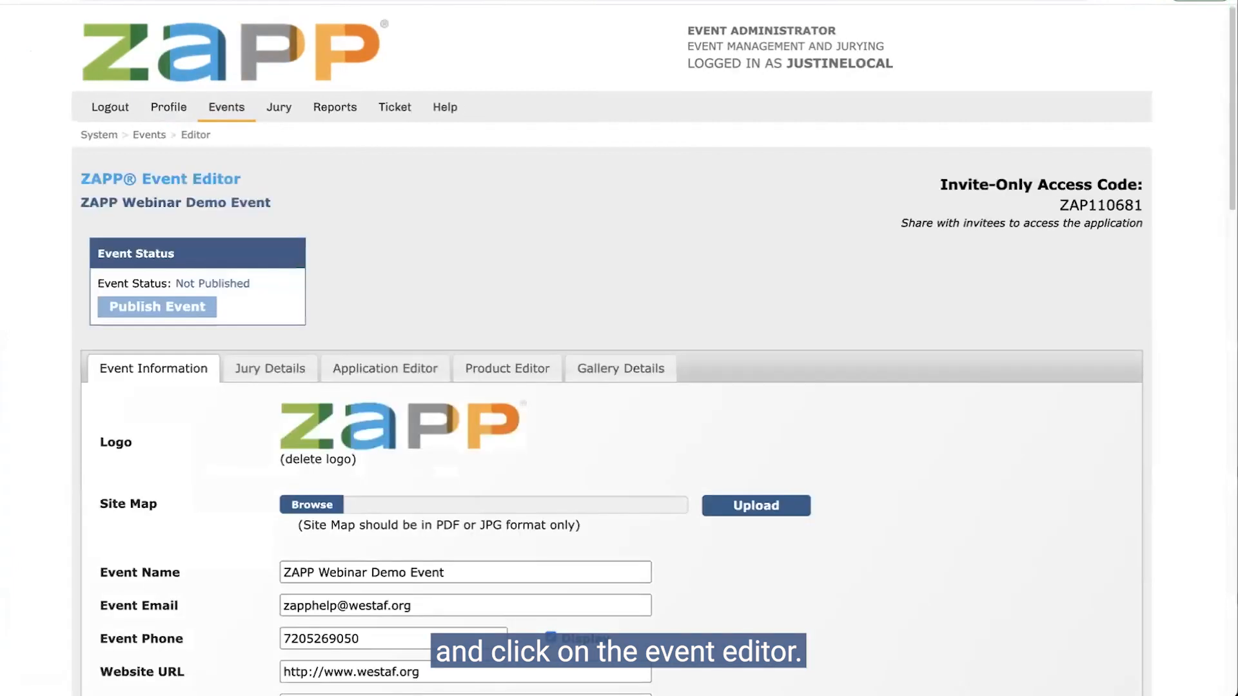
Step: Set 'What types of applications do you accept?' from Artist to Both
scroll(192, 372, "down", 3)
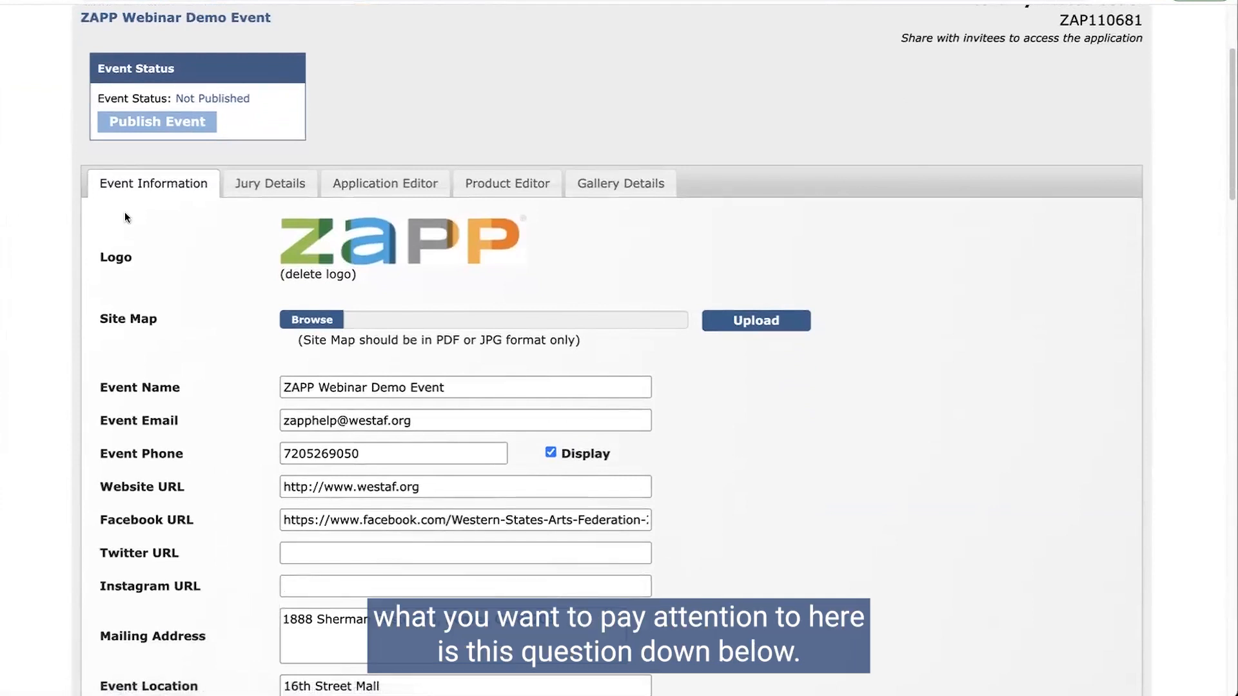
scroll(207, 272, "down", 2)
scroll(211, 285, "down", 8)
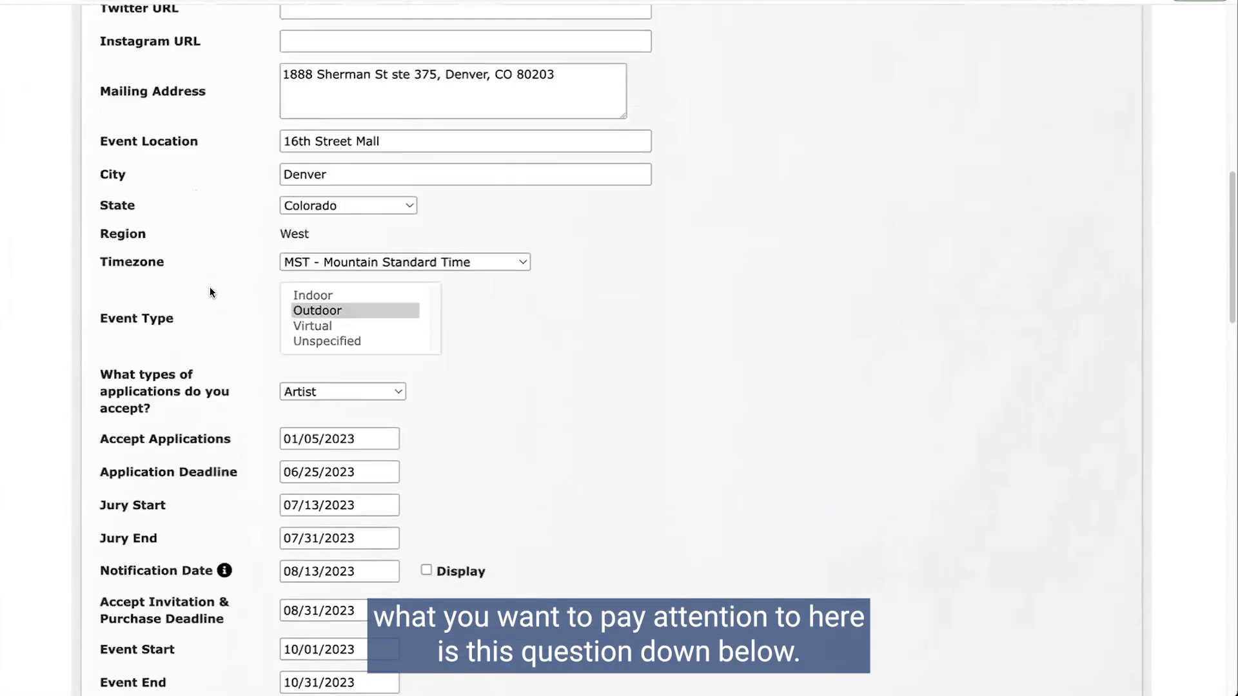
left_click_drag(166, 374, 105, 344)
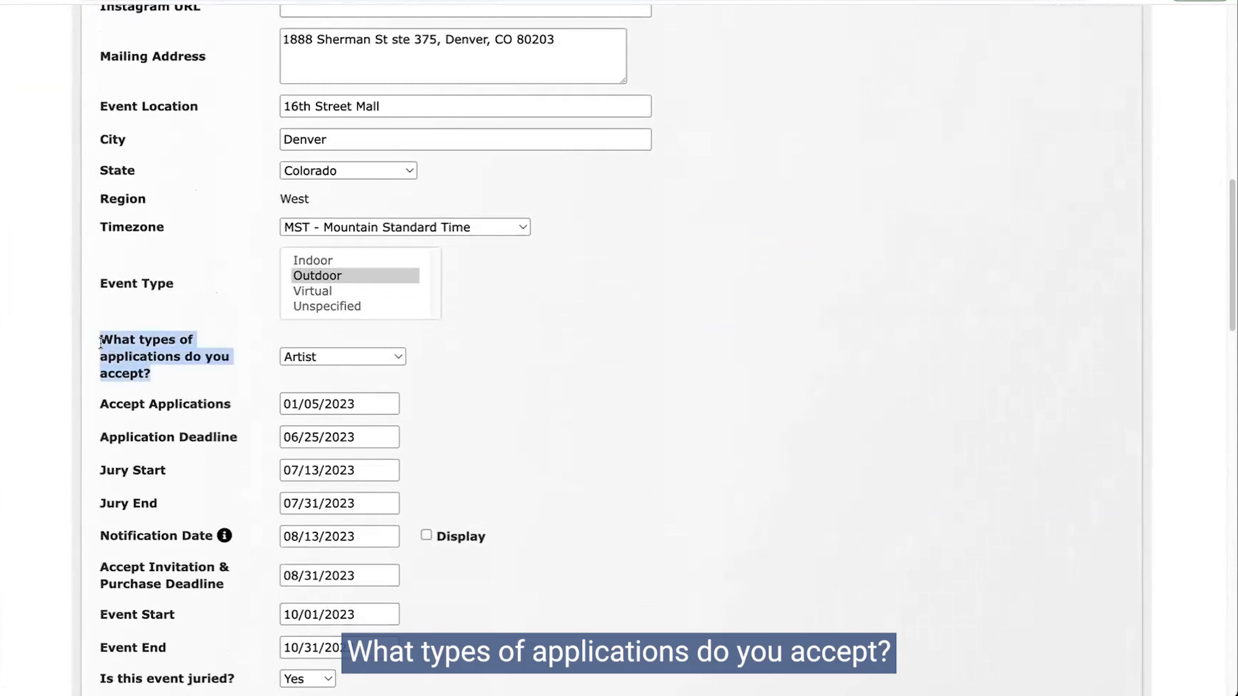
left_click(335, 358)
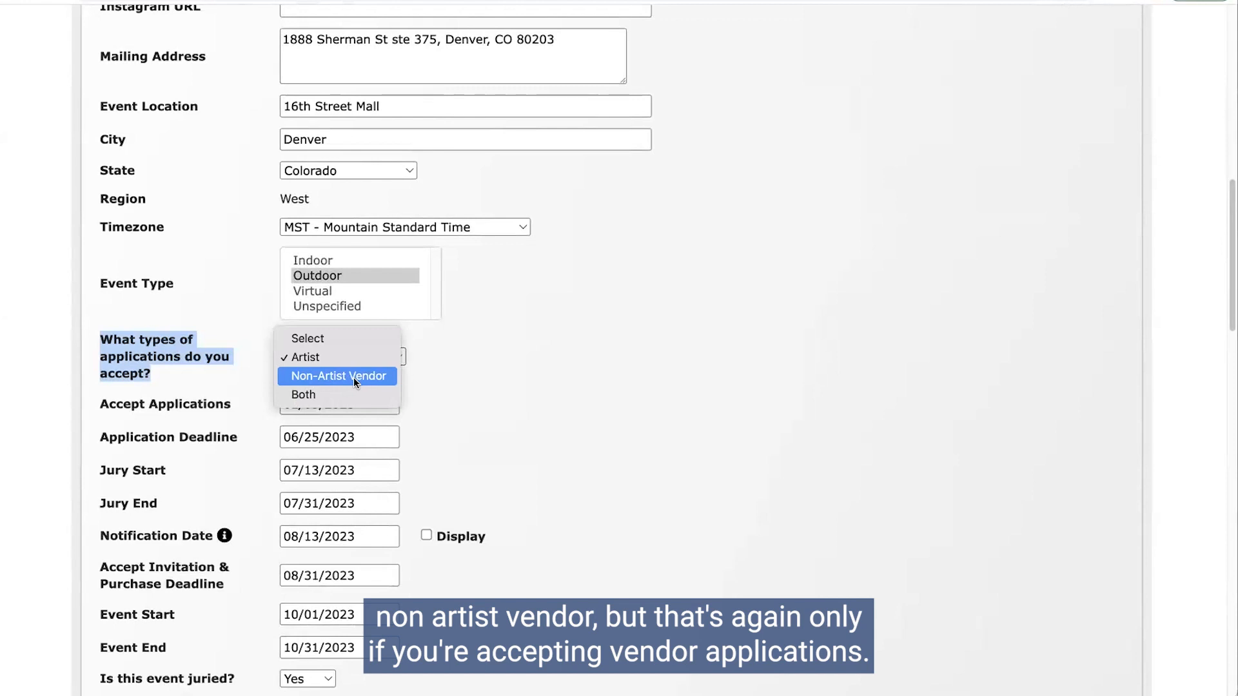
left_click(316, 396)
scroll(267, 390, "down", 2)
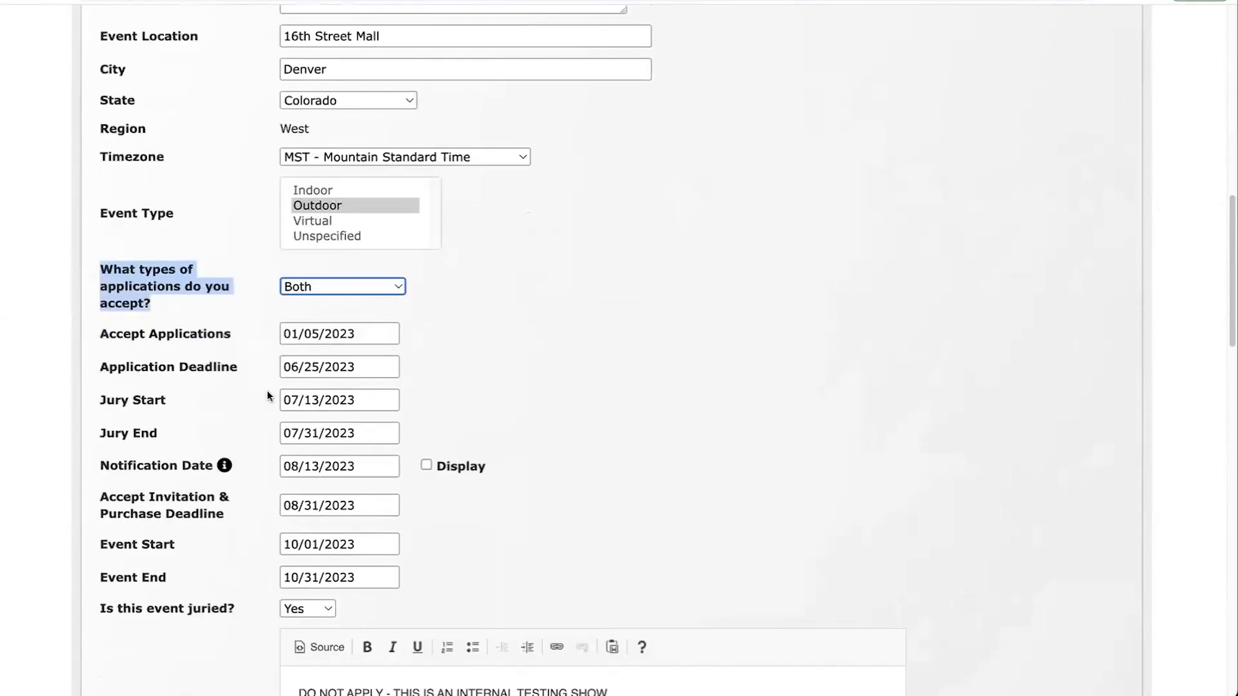
scroll(267, 389, "down", 20)
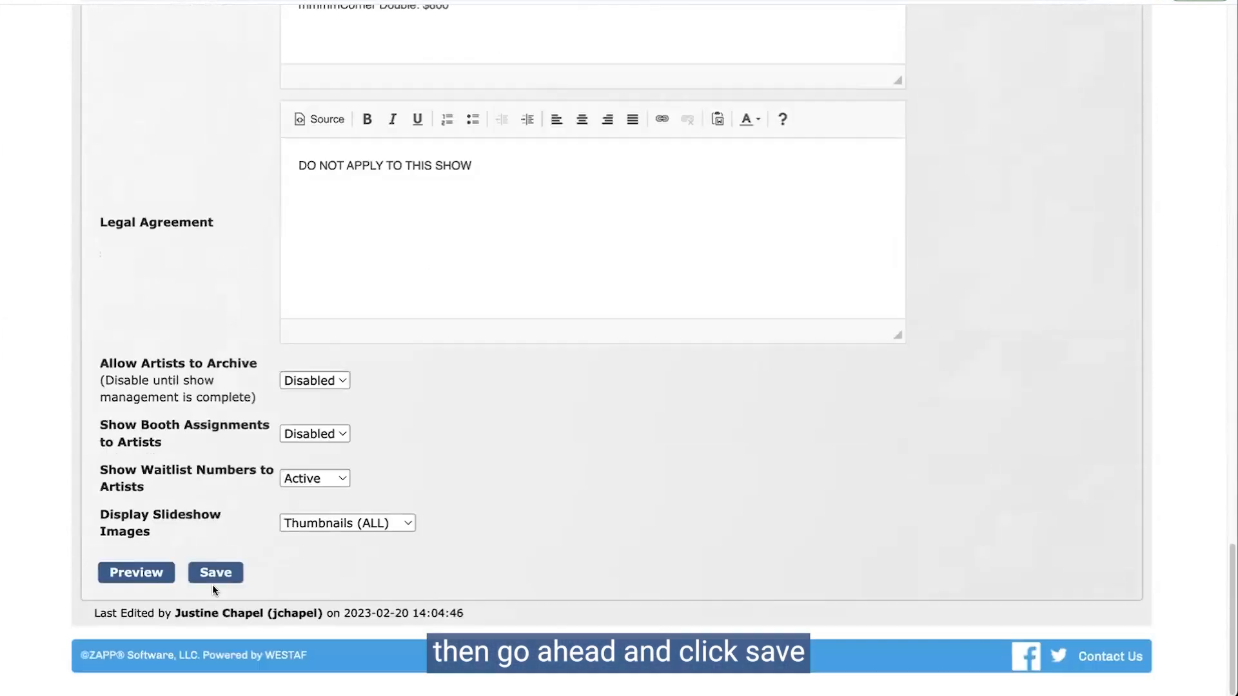
Step: Save the event's updated application-type setting
left_click(223, 576)
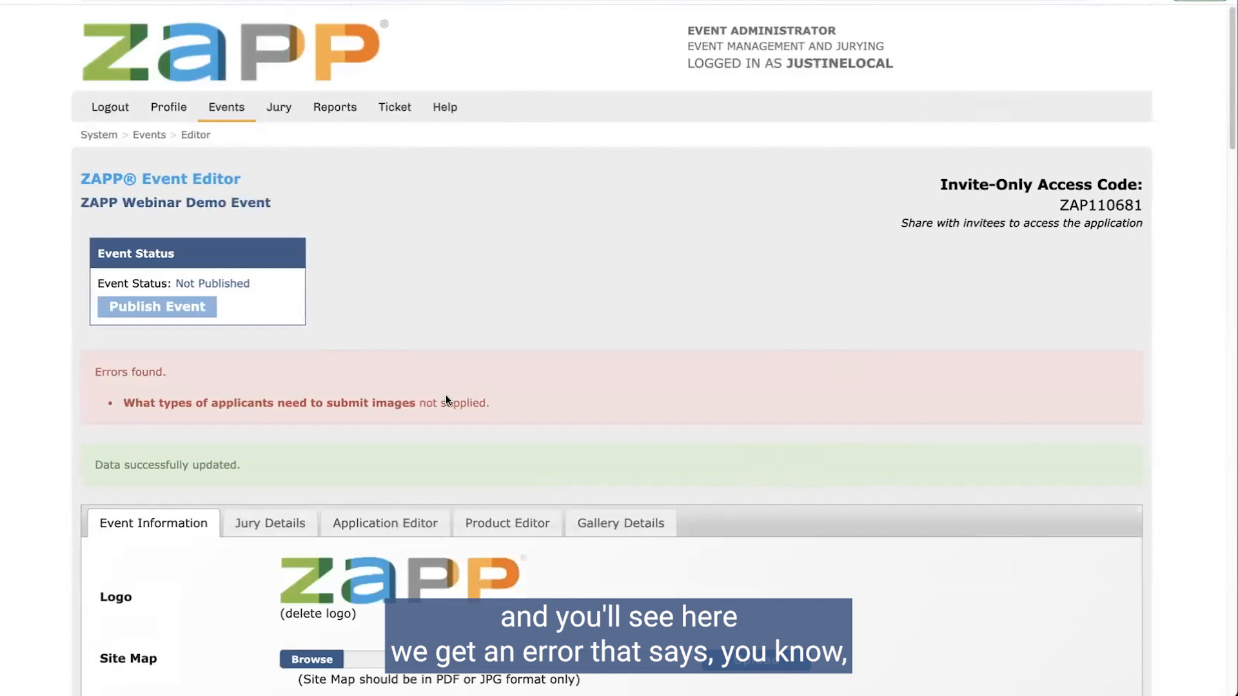
scroll(464, 401, "down", 9)
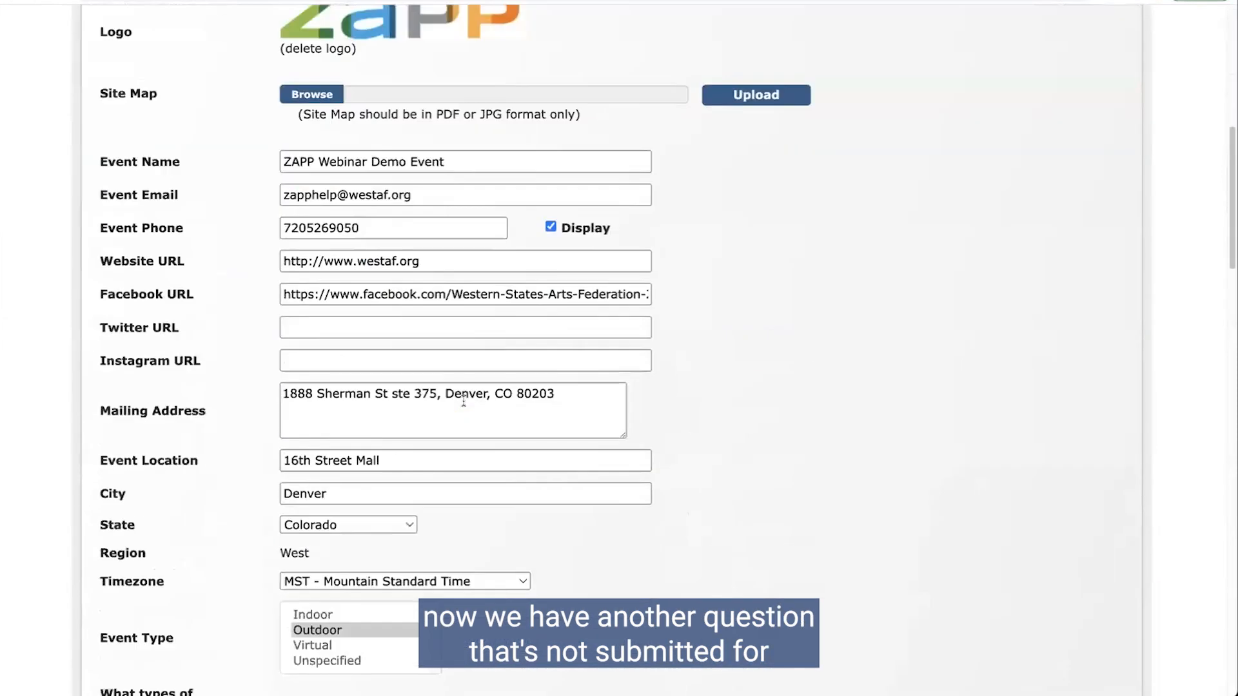
scroll(464, 401, "down", 7)
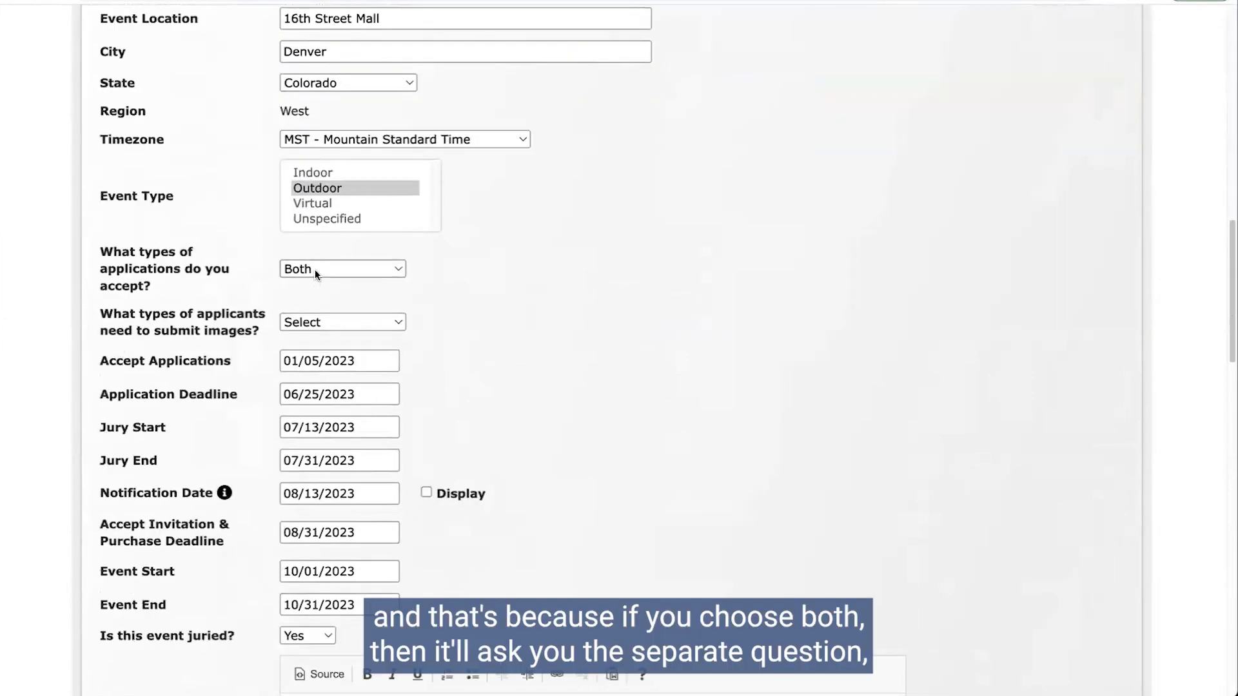
Step: Try the image-submission options, finally requiring only artists to submit images
left_click_drag(100, 311, 257, 331)
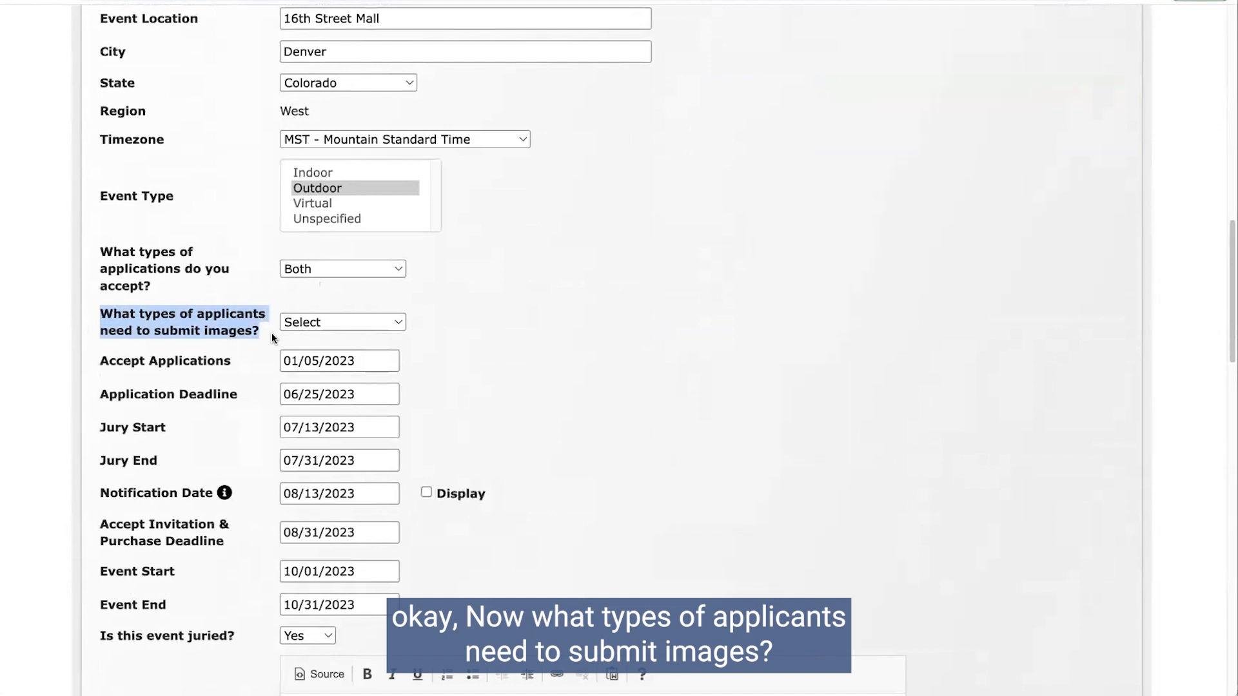
left_click(339, 323)
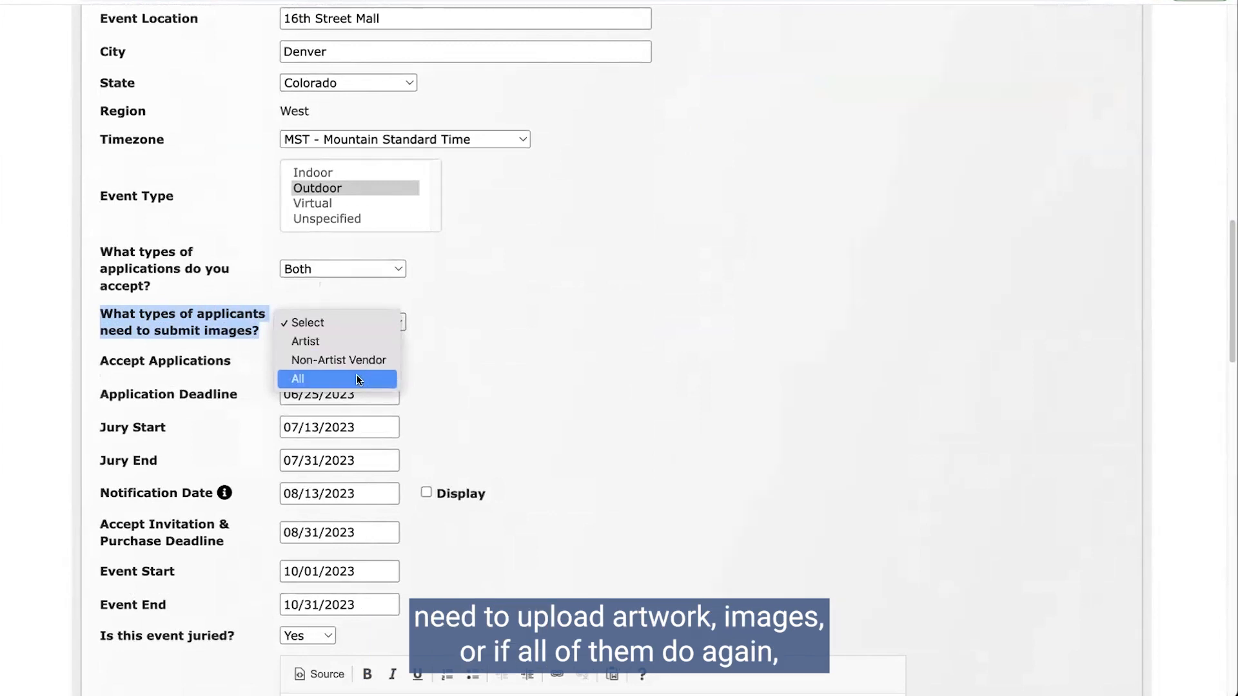
left_click(319, 359)
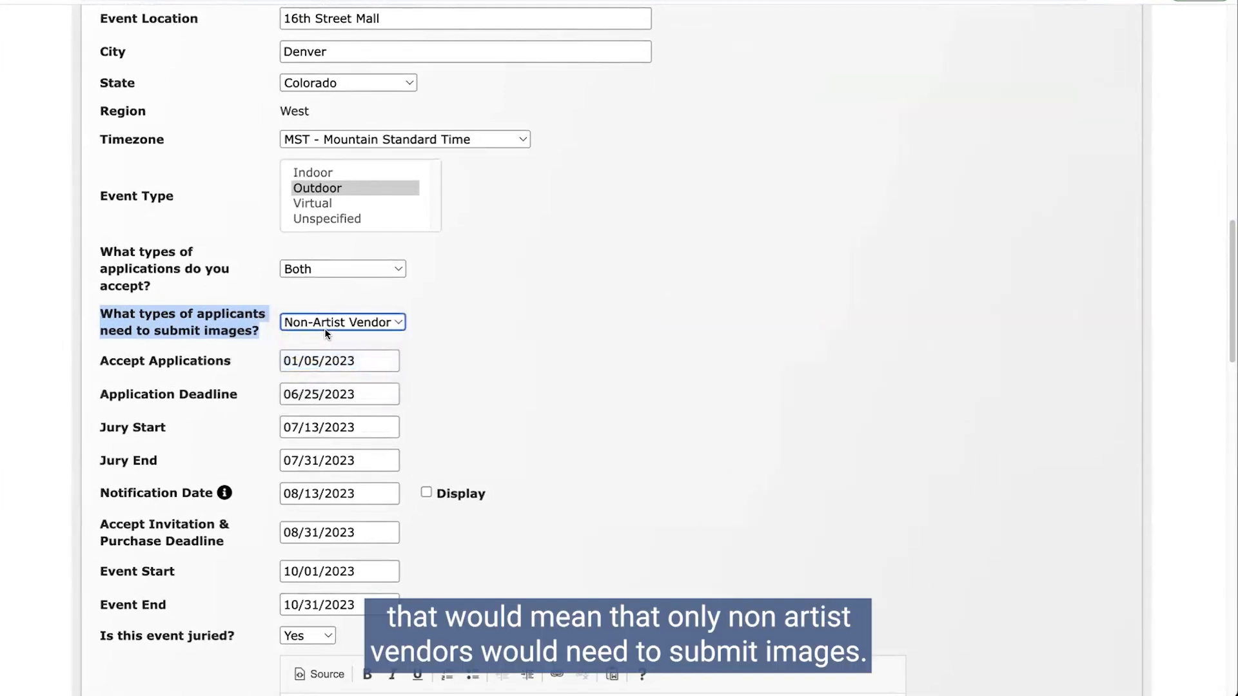
left_click(369, 322)
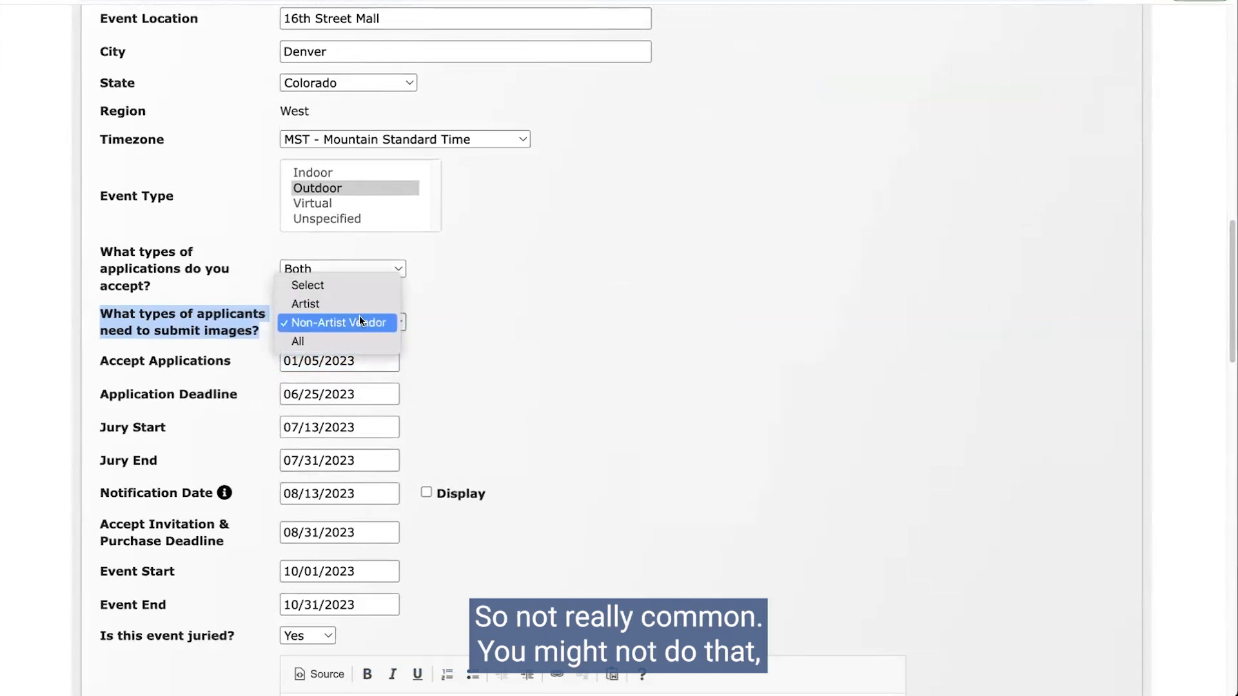
left_click(326, 344)
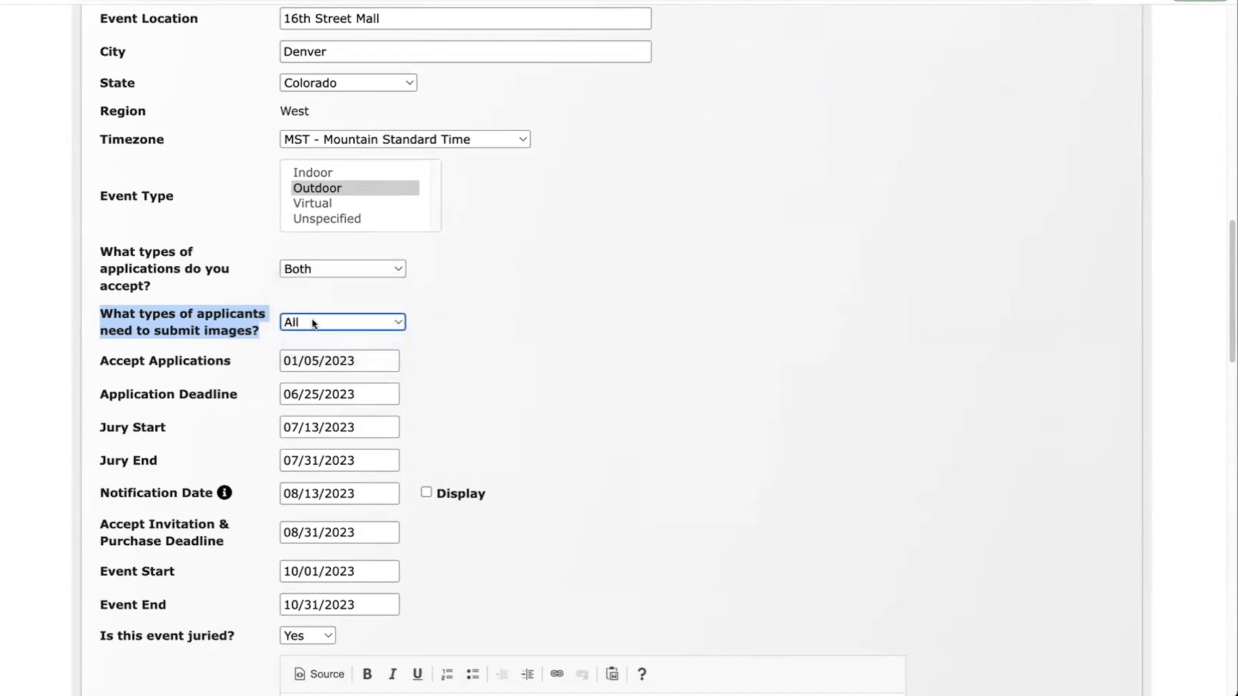
left_click(312, 323)
left_click(307, 287)
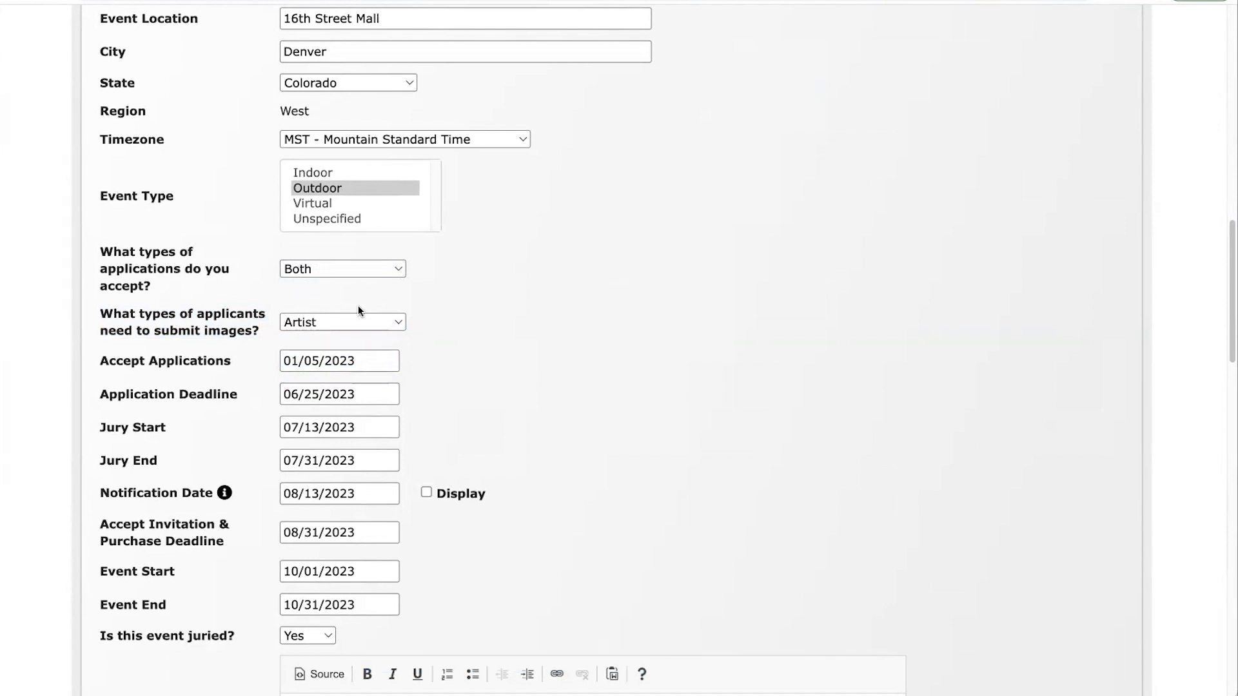
Step: Save the Event Information changes and go to the Jury Details tab
scroll(358, 304, "down", 15)
scroll(183, 618, "down", 10)
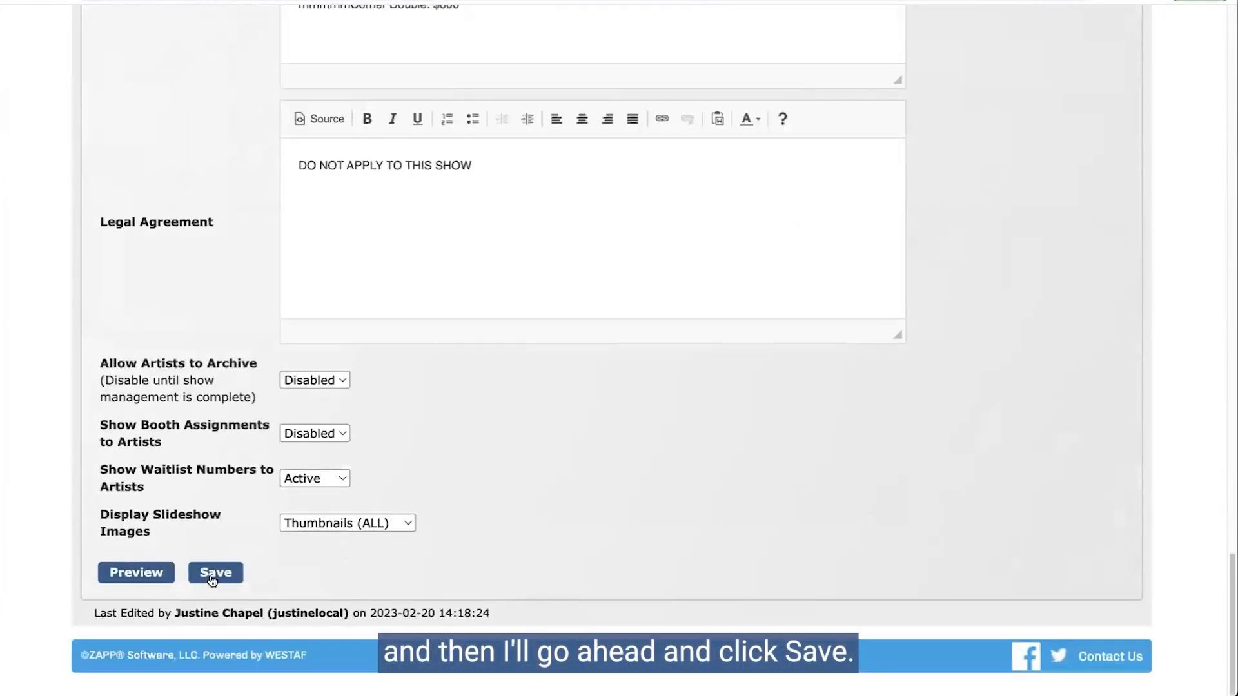
left_click(214, 574)
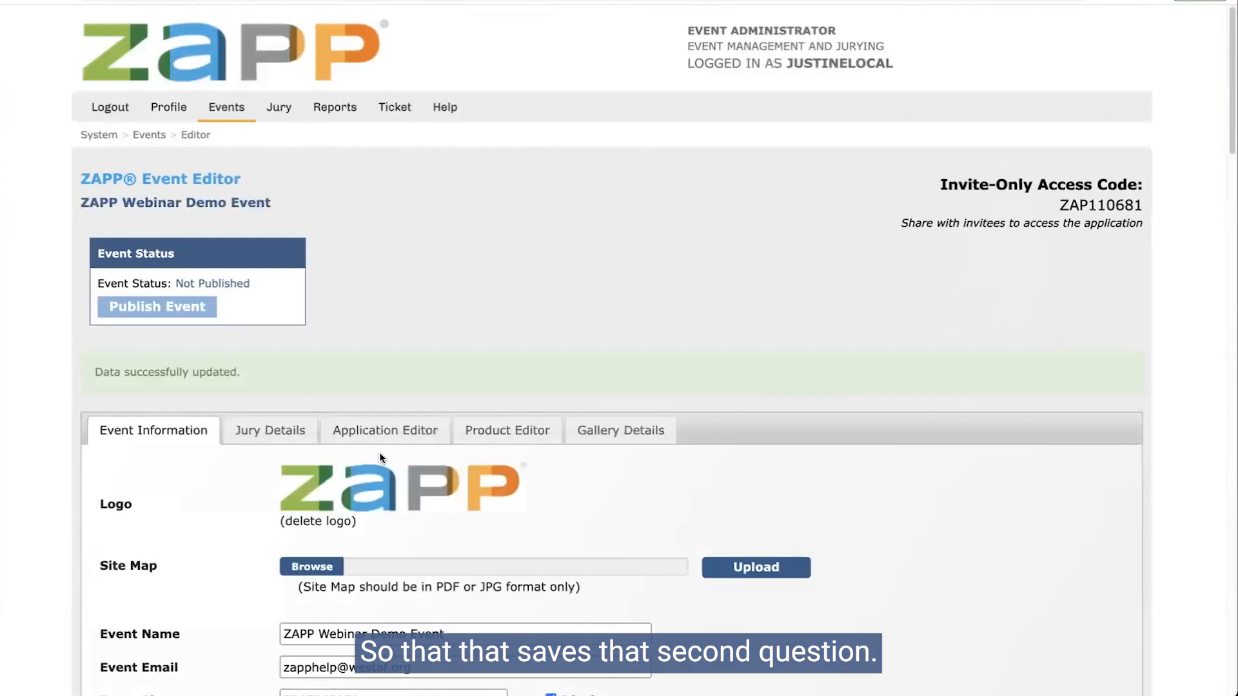
left_click(240, 442)
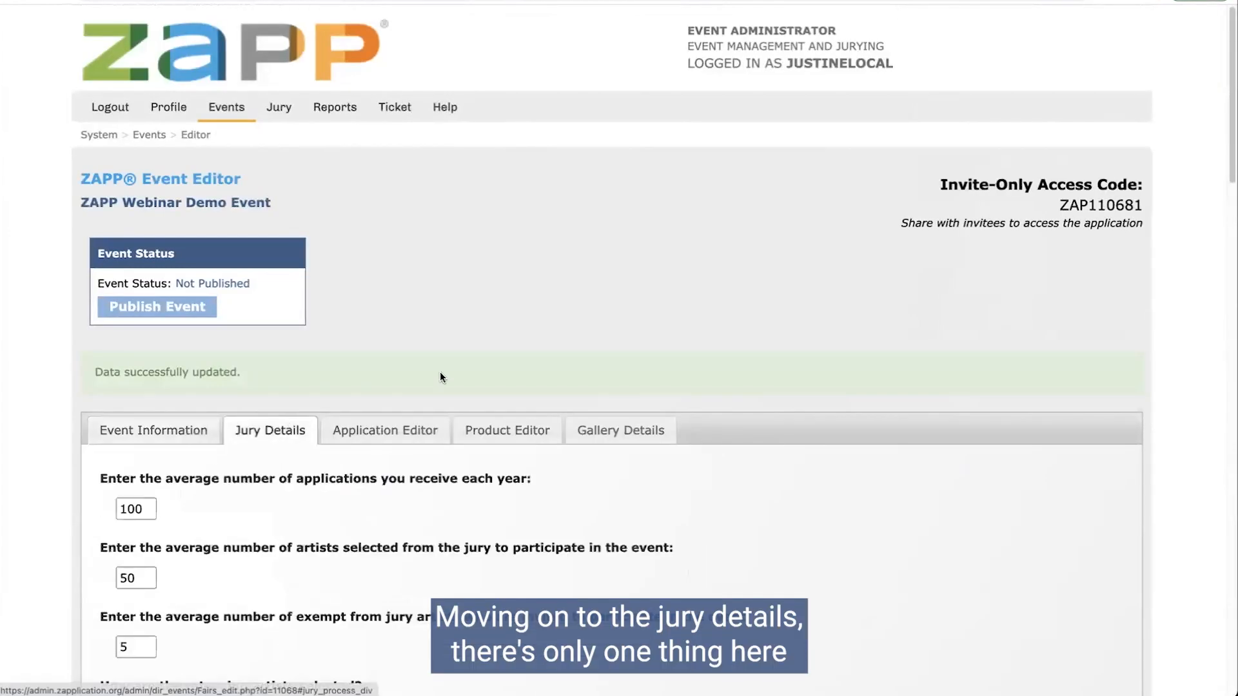
Step: Highlight the 'What types of vendors are excluded/ineligible?' question and click into its textbox
scroll(440, 373, "down", 6)
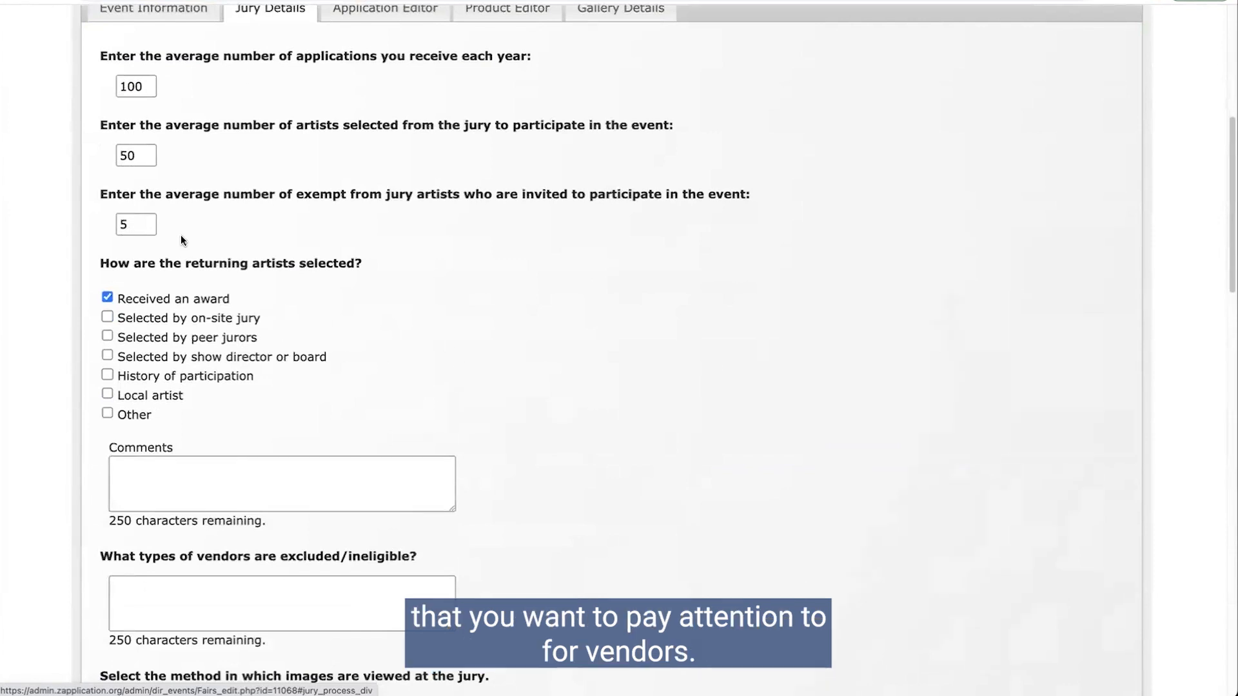
scroll(591, 299, "down", 1)
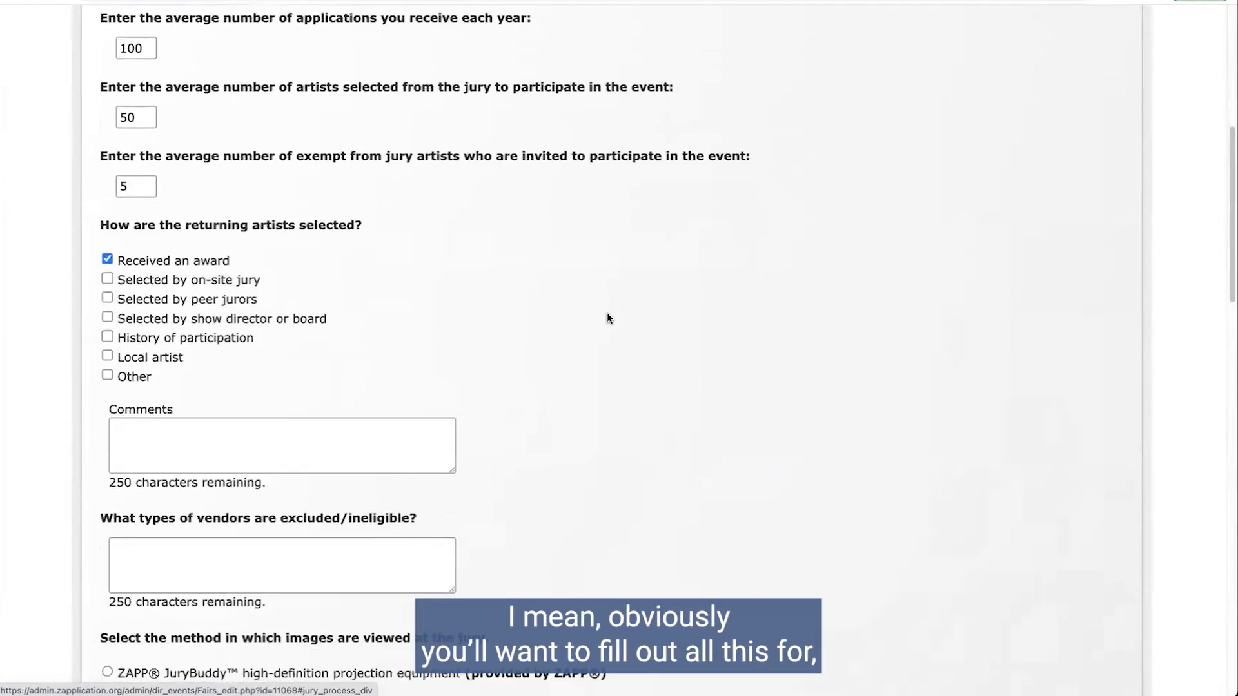
scroll(607, 314, "down", 3)
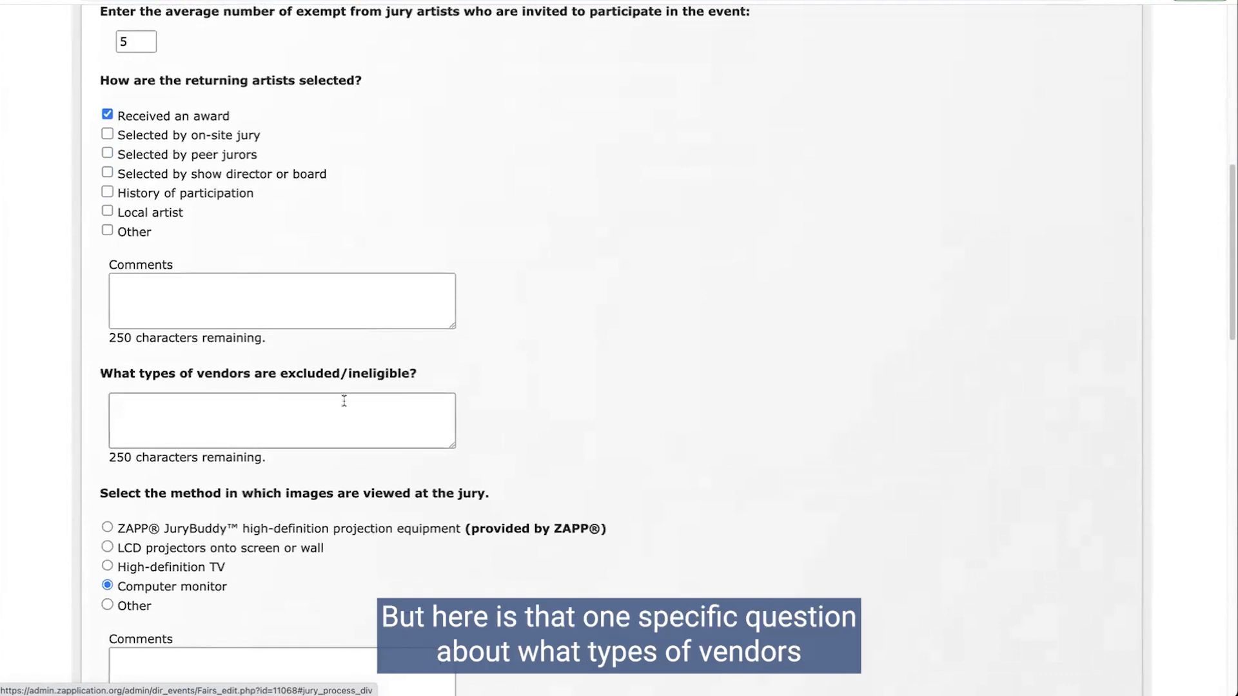
left_click_drag(98, 376, 416, 380)
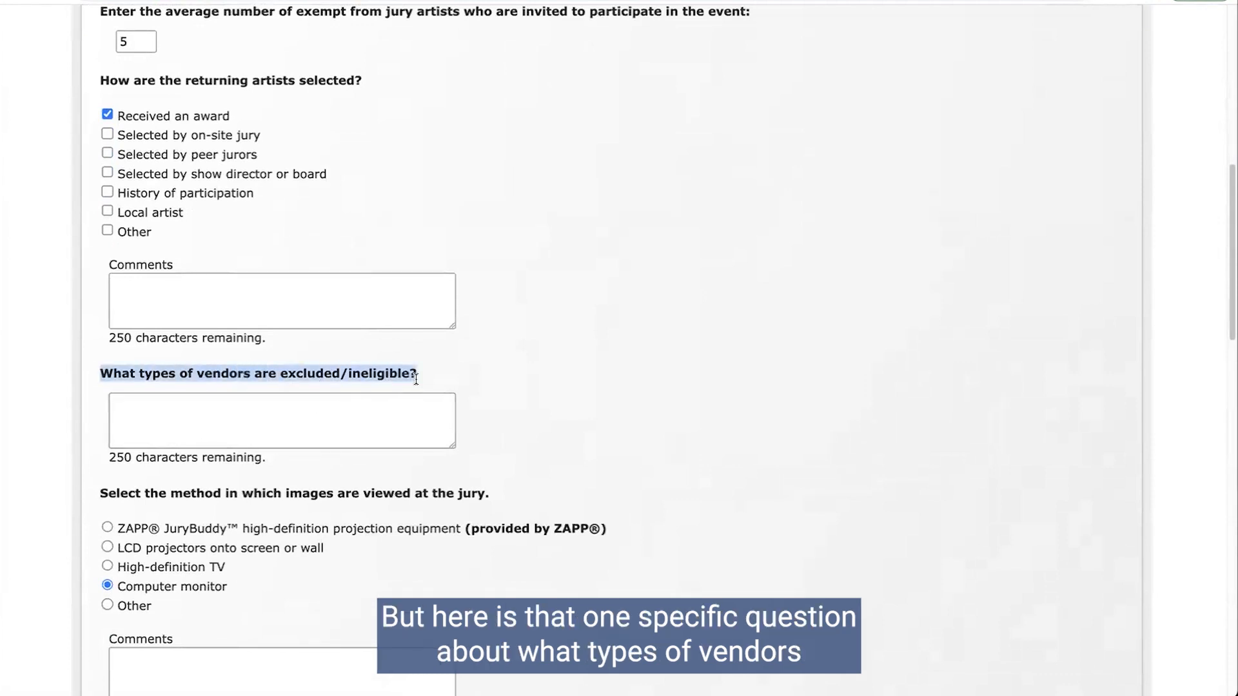
left_click(190, 409)
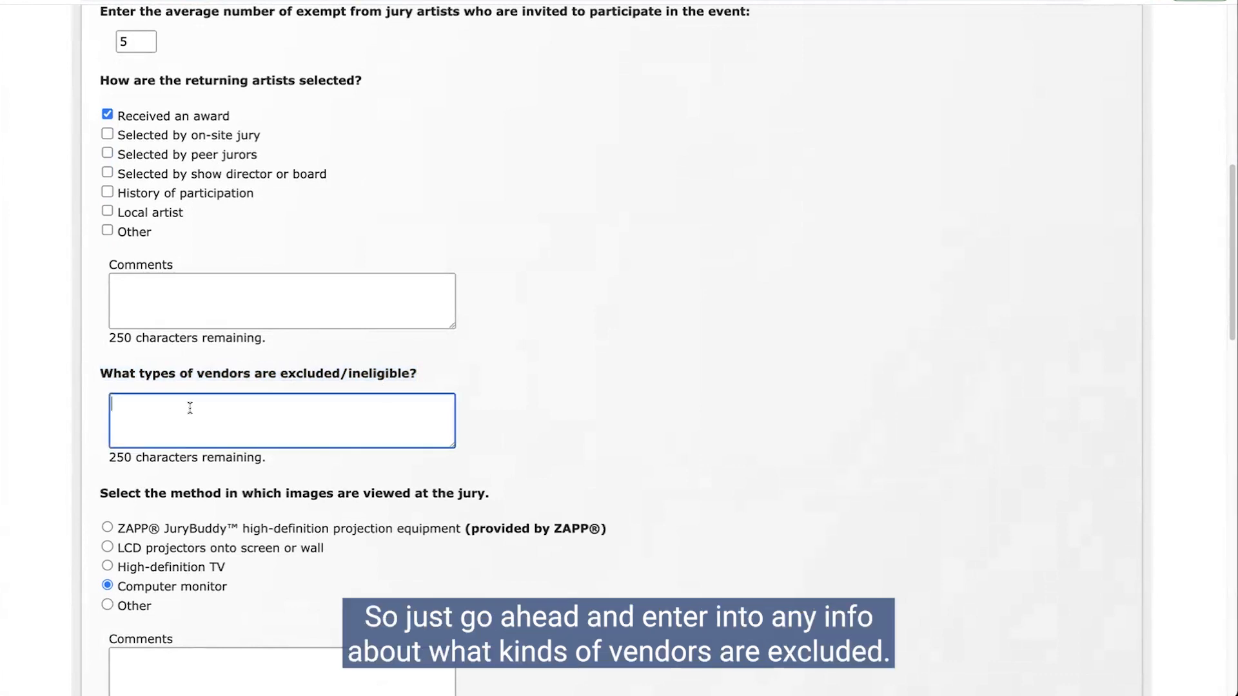
scroll(190, 408, "down", 1)
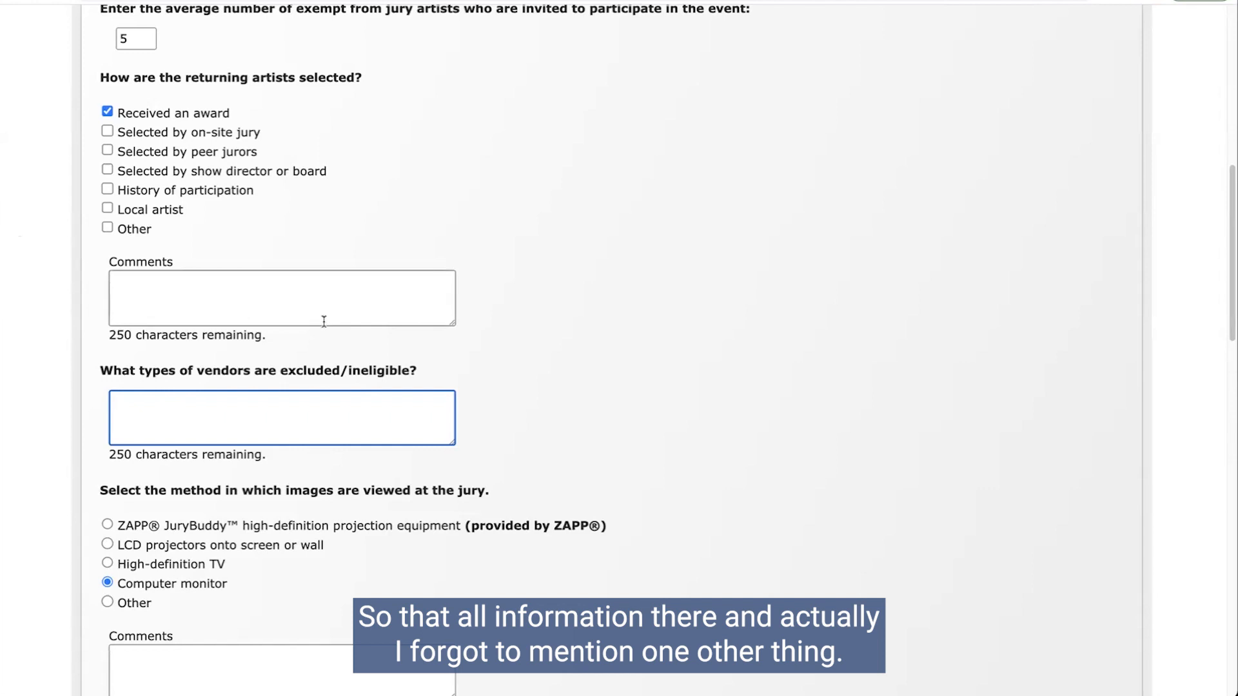
scroll(323, 321, "up", 5)
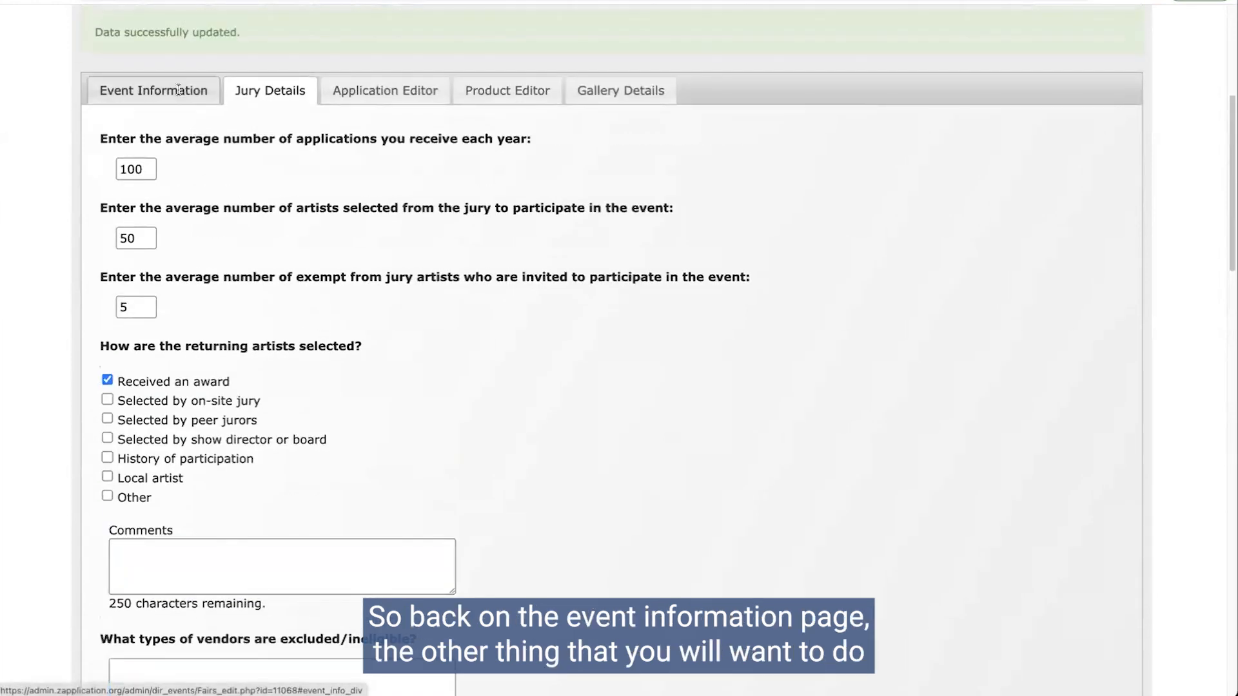
left_click(179, 90)
scroll(270, 330, "down", 10)
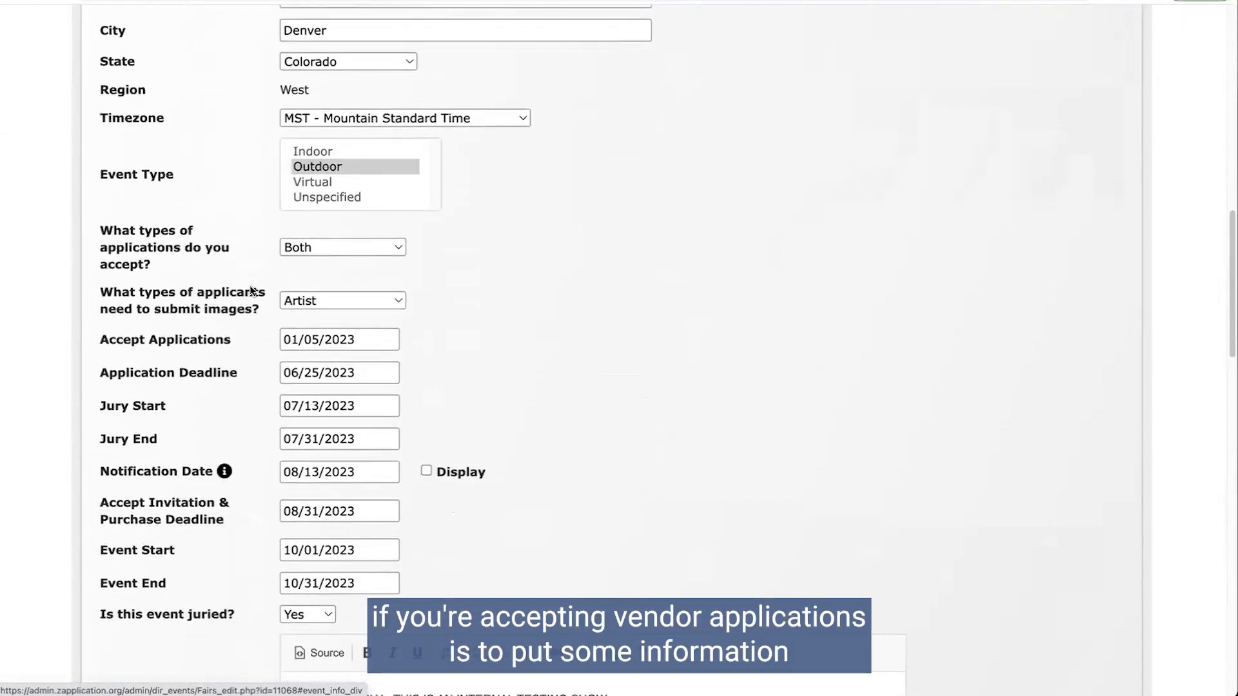
scroll(267, 304, "down", 11)
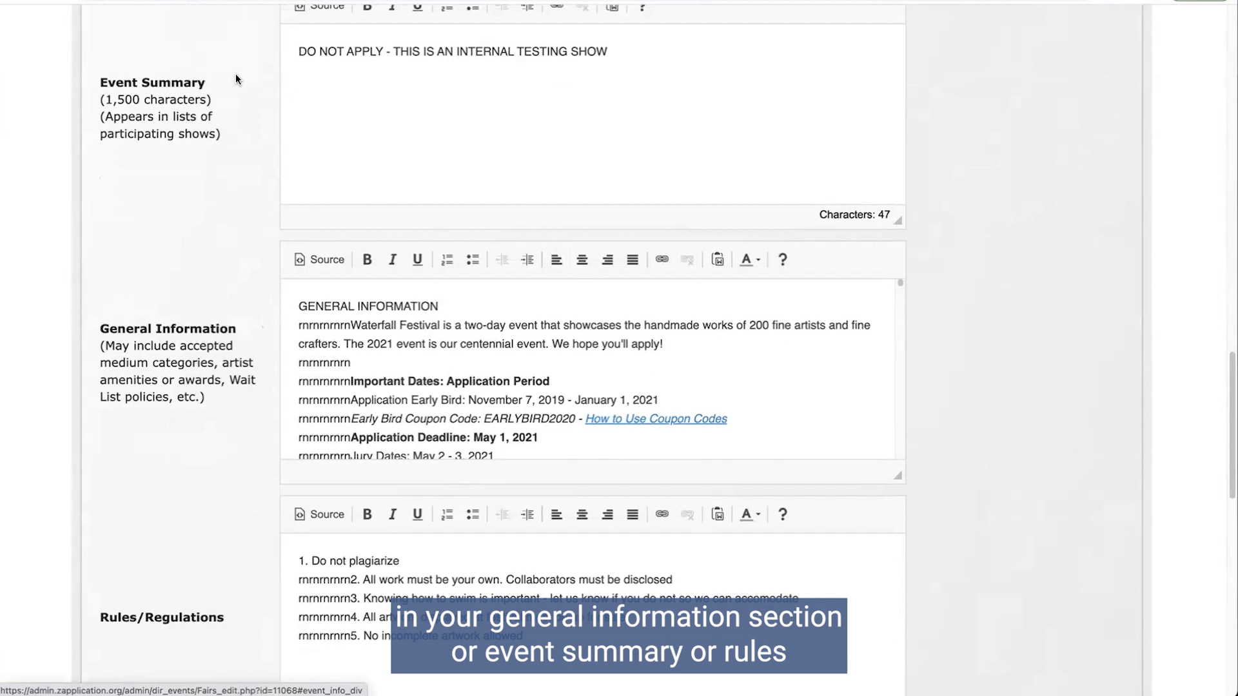
scroll(397, 432, "down", 2)
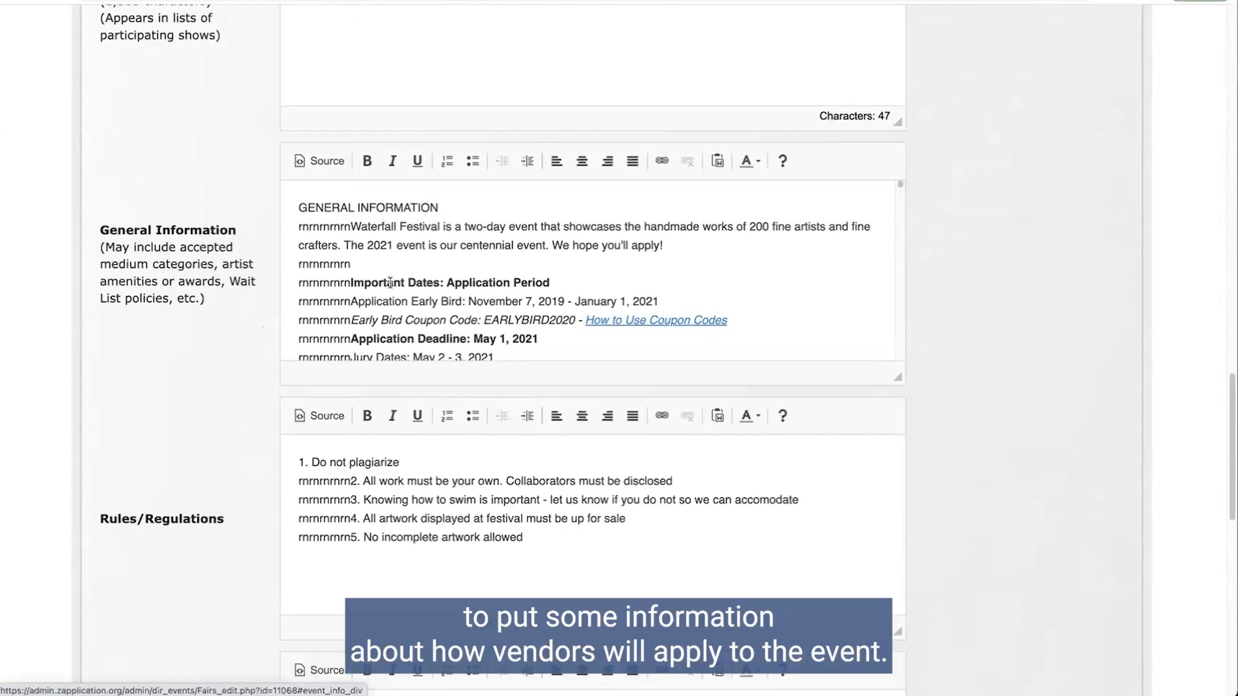
scroll(389, 283, "down", 4)
scroll(416, 99, "up", 3)
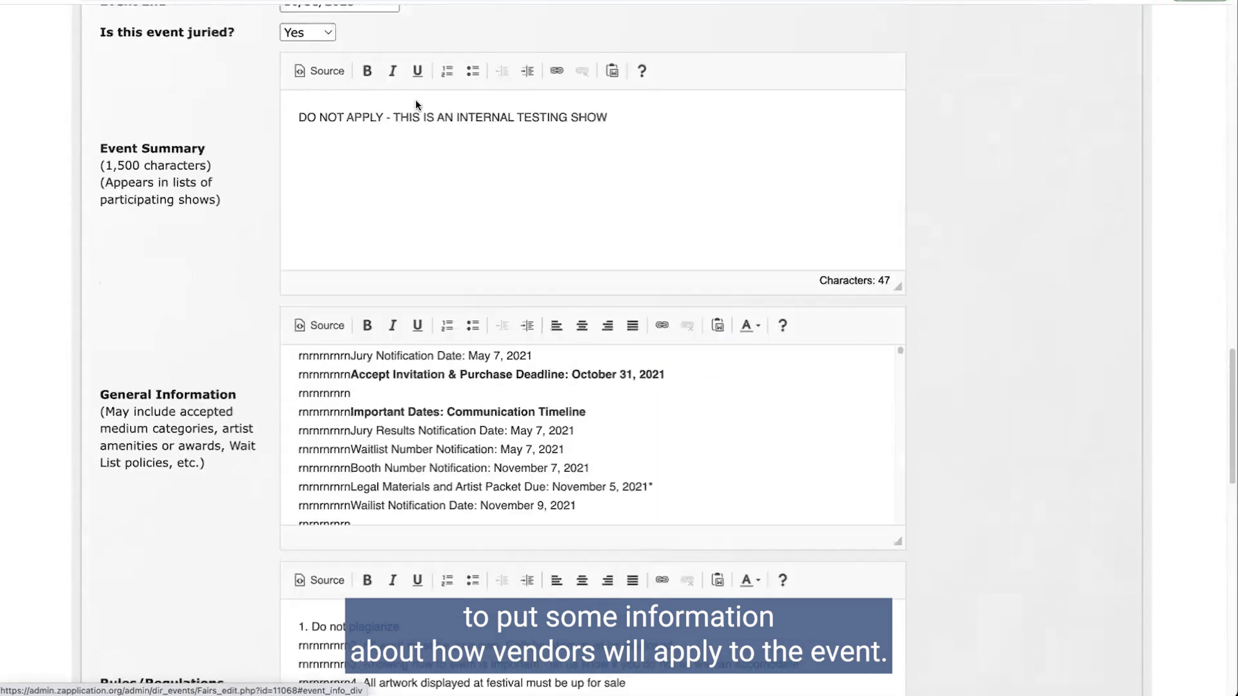
scroll(415, 104, "up", 2)
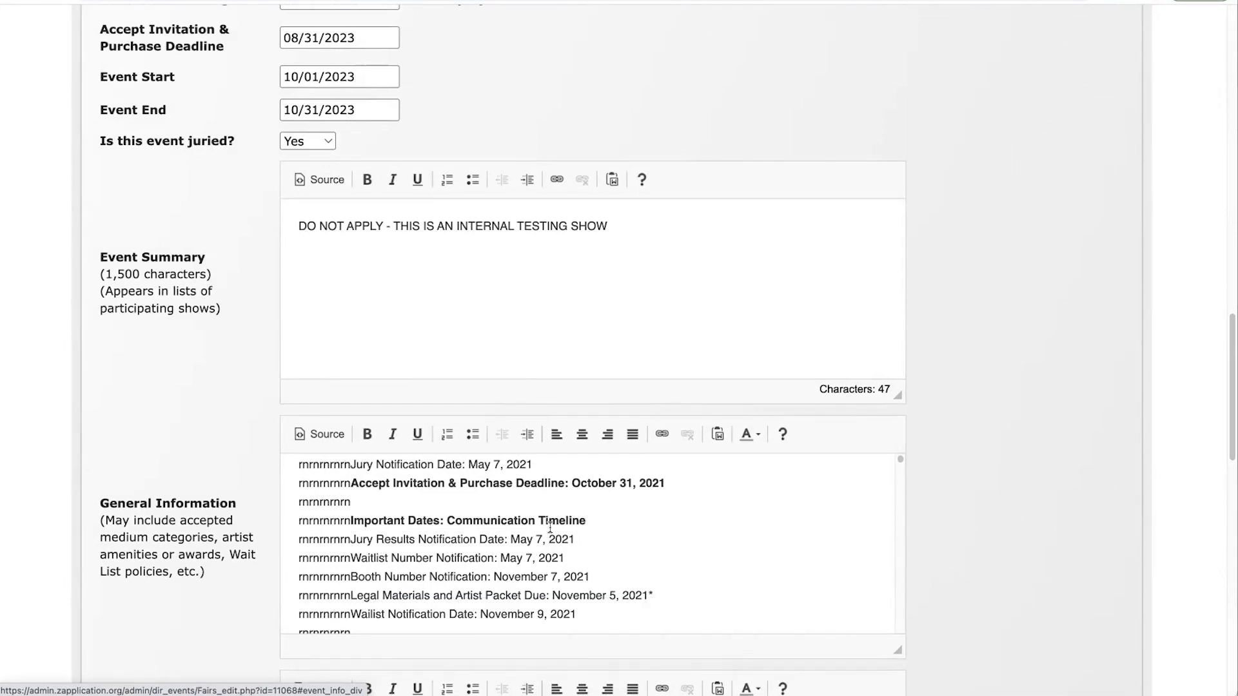
scroll(212, 404, "up", 10)
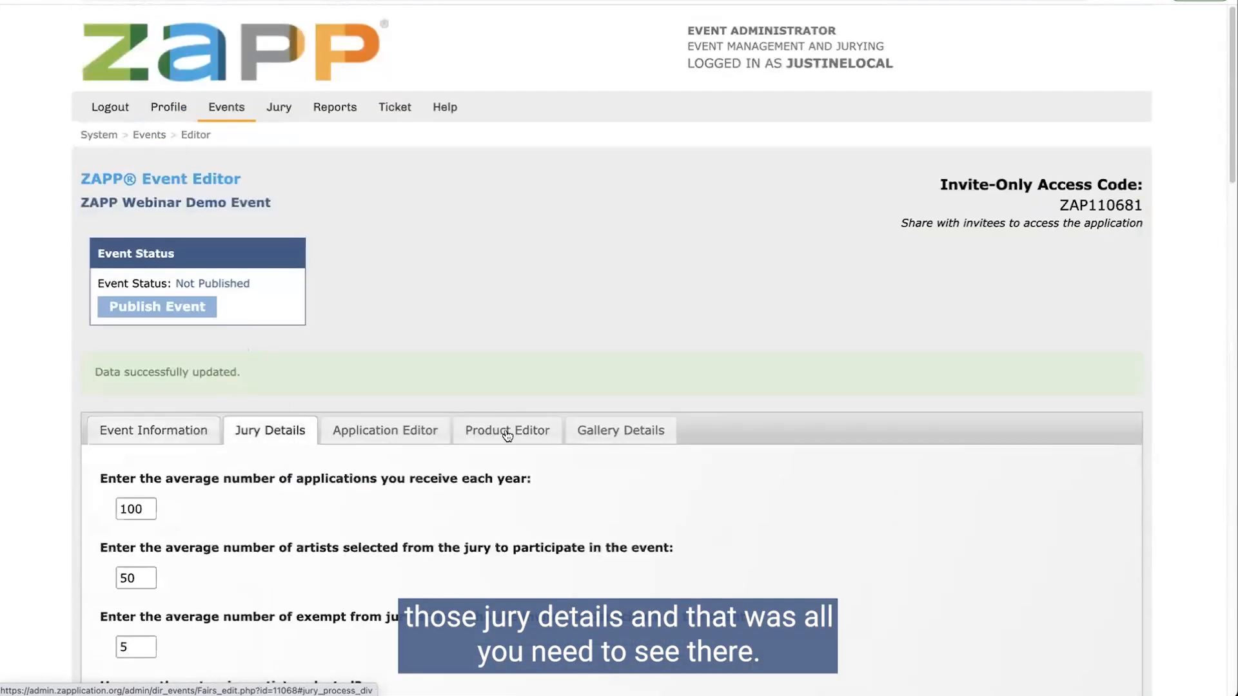
Step: Open the Application Editor and highlight the Food Truck and Apparel/Gift medium categories
scroll(166, 483, "down", 5)
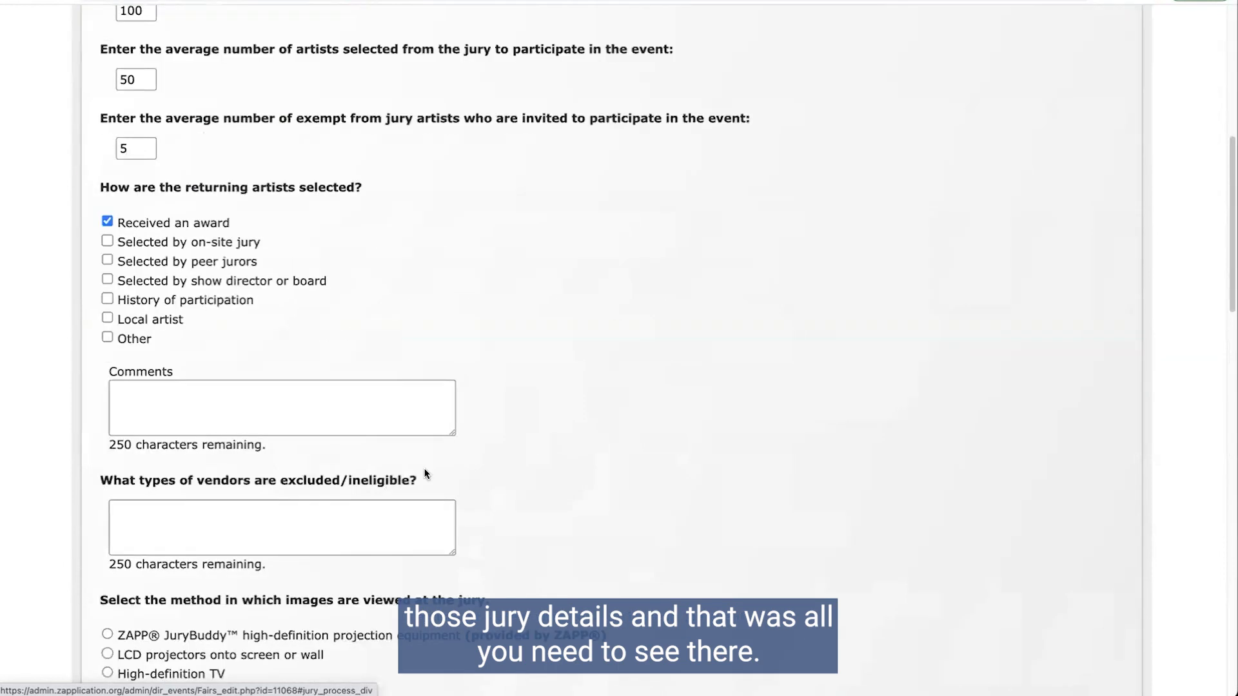
scroll(426, 476, "up", 8)
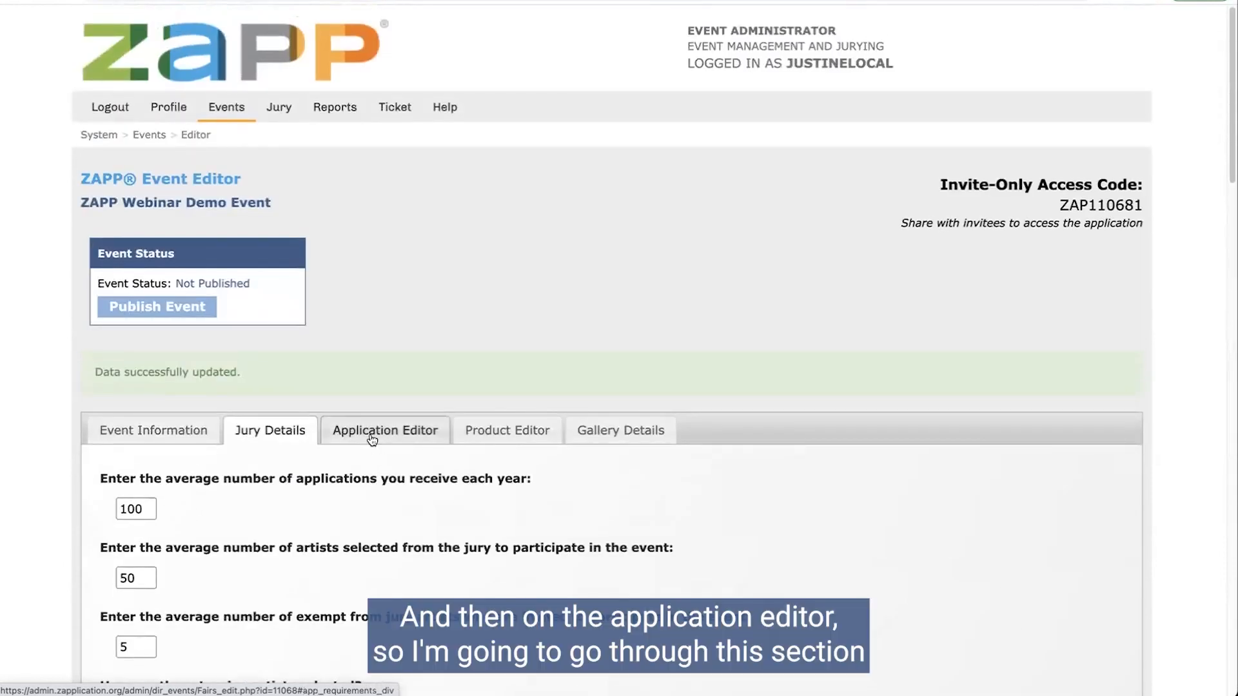
left_click(372, 441)
scroll(548, 470, "down", 1)
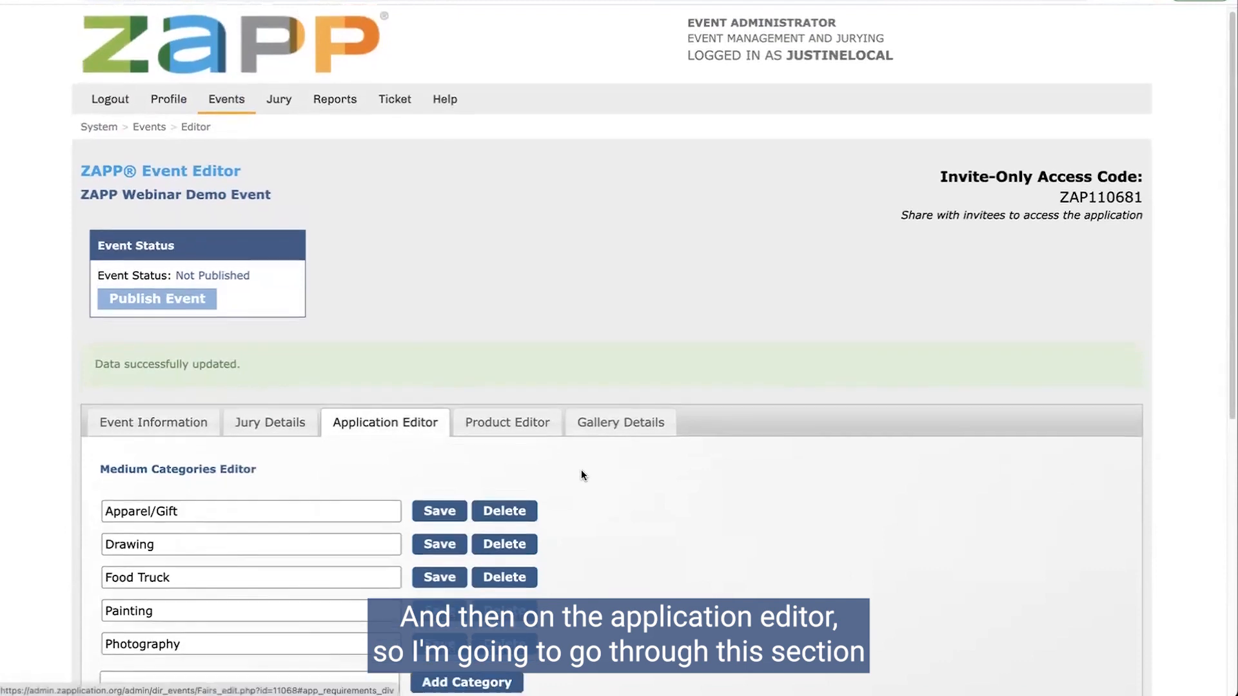
scroll(581, 476, "down", 5)
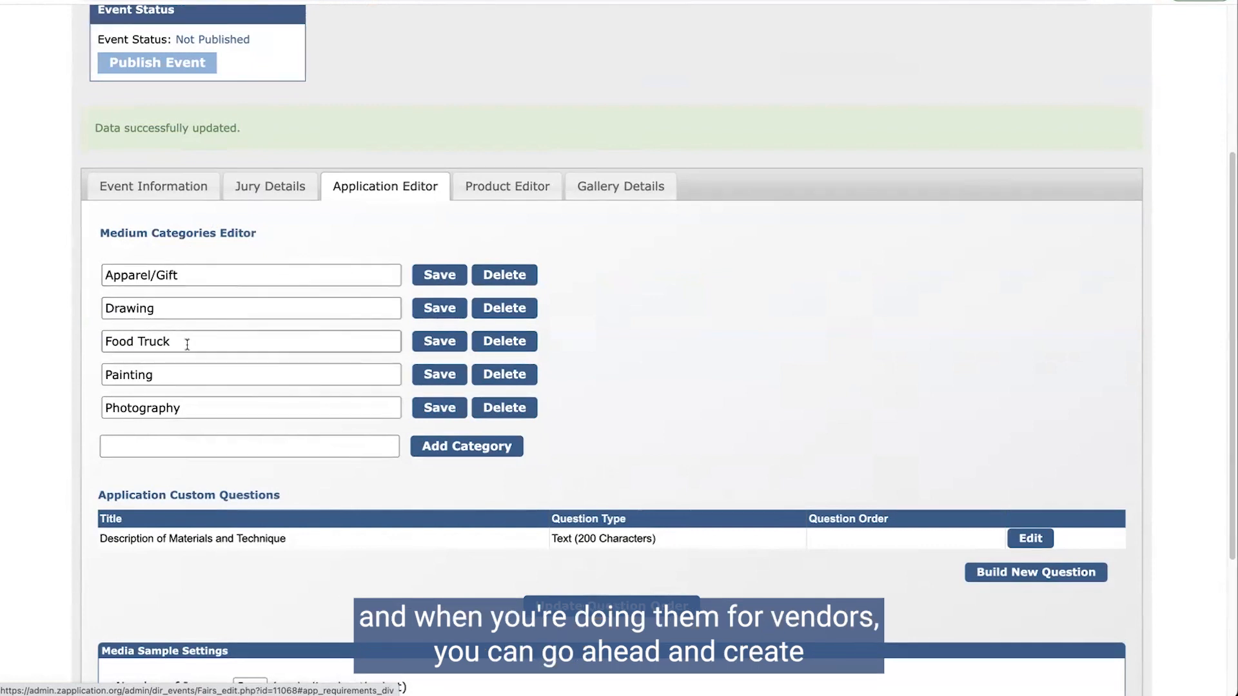
left_click_drag(185, 340, 94, 339)
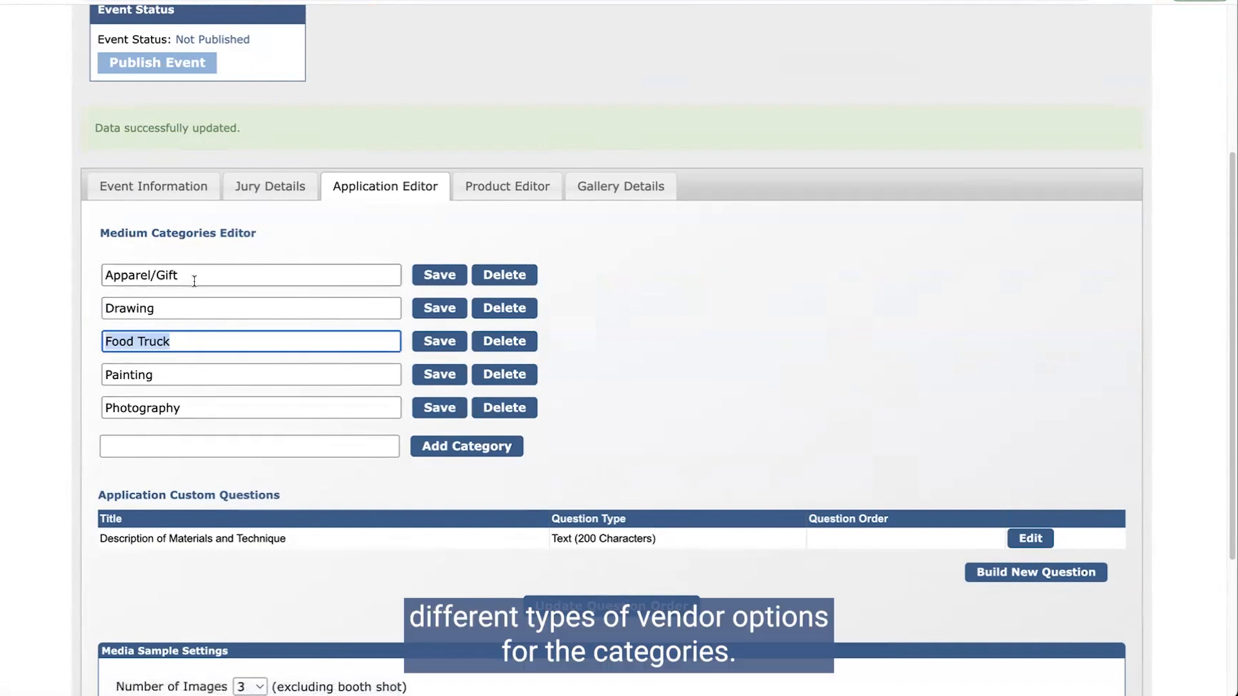
left_click_drag(193, 276, 76, 277)
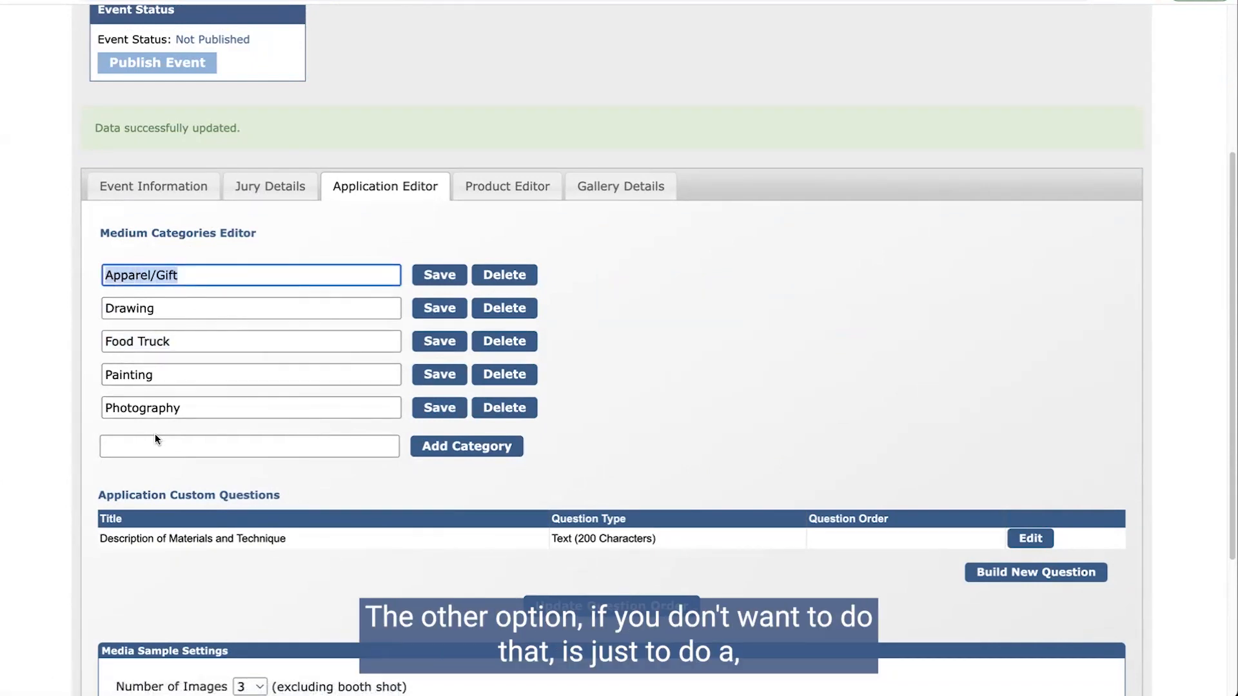
Step: Type 'Vendor' as a new medium category, then delete it unsaved
left_click(137, 444)
type("Vendor")
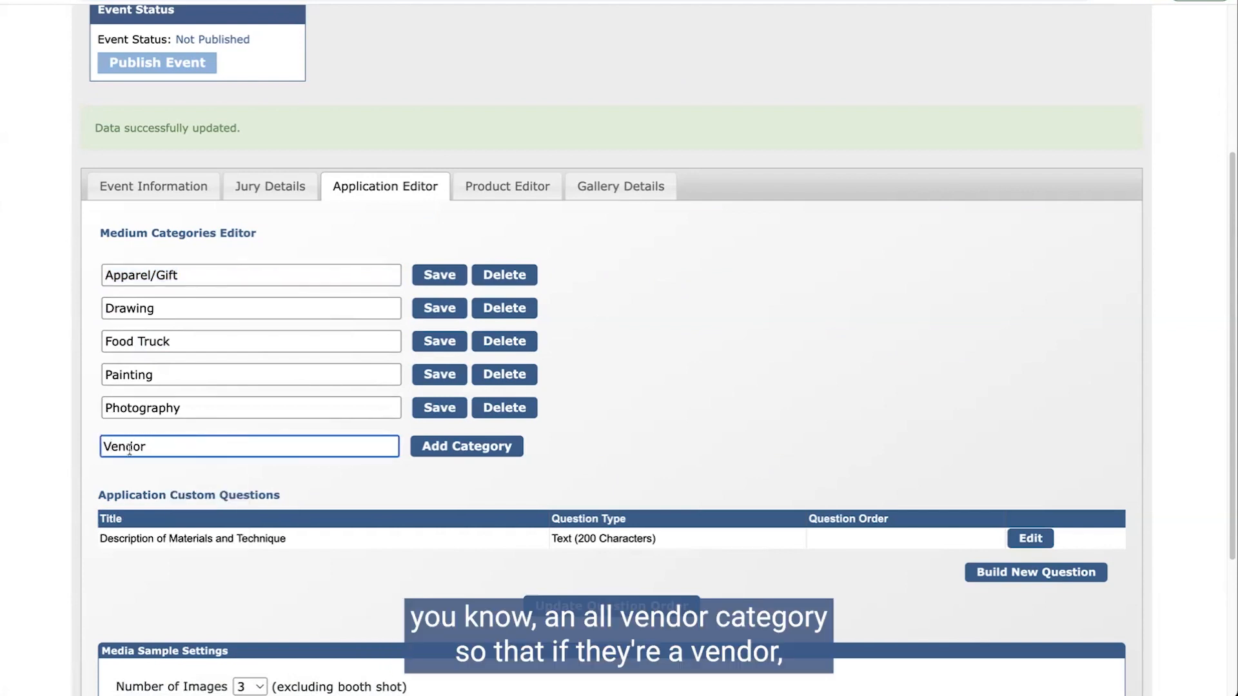
double_click(261, 451)
key("BackSpace")
scroll(280, 348, "down", 3)
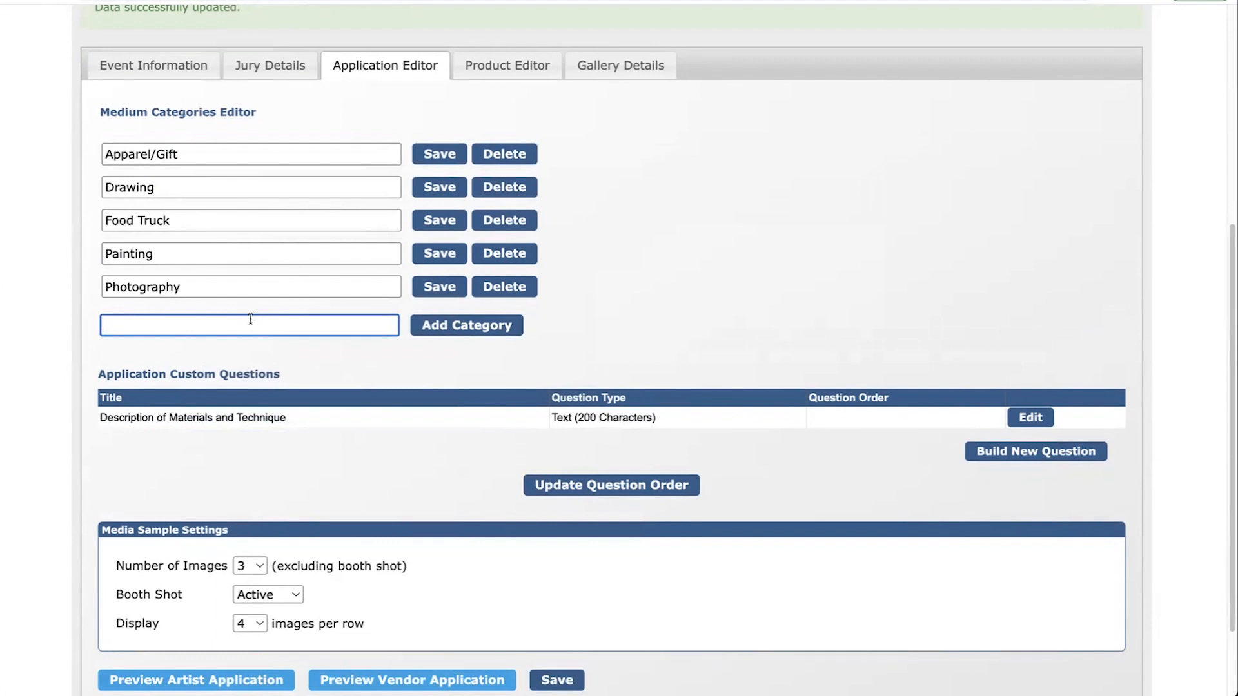
Step: Highlight the Description of Materials and Technique question, then start building a new question
scroll(278, 387, "down", 1)
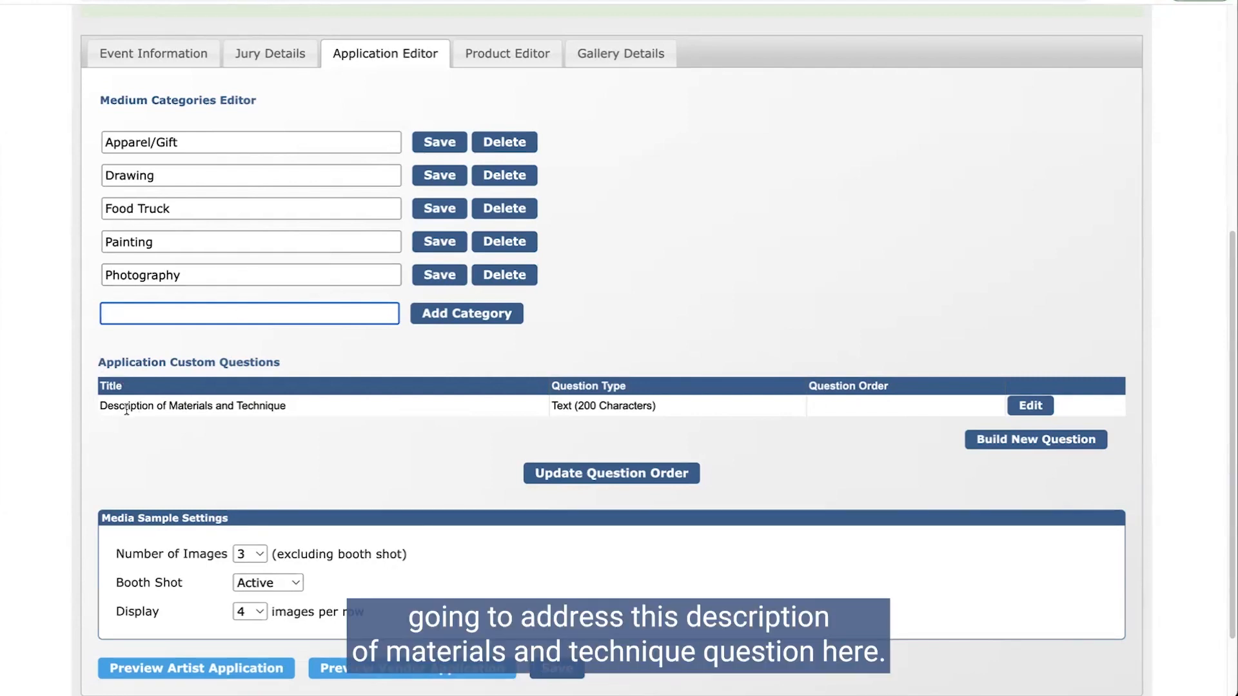
left_click_drag(99, 406, 281, 405)
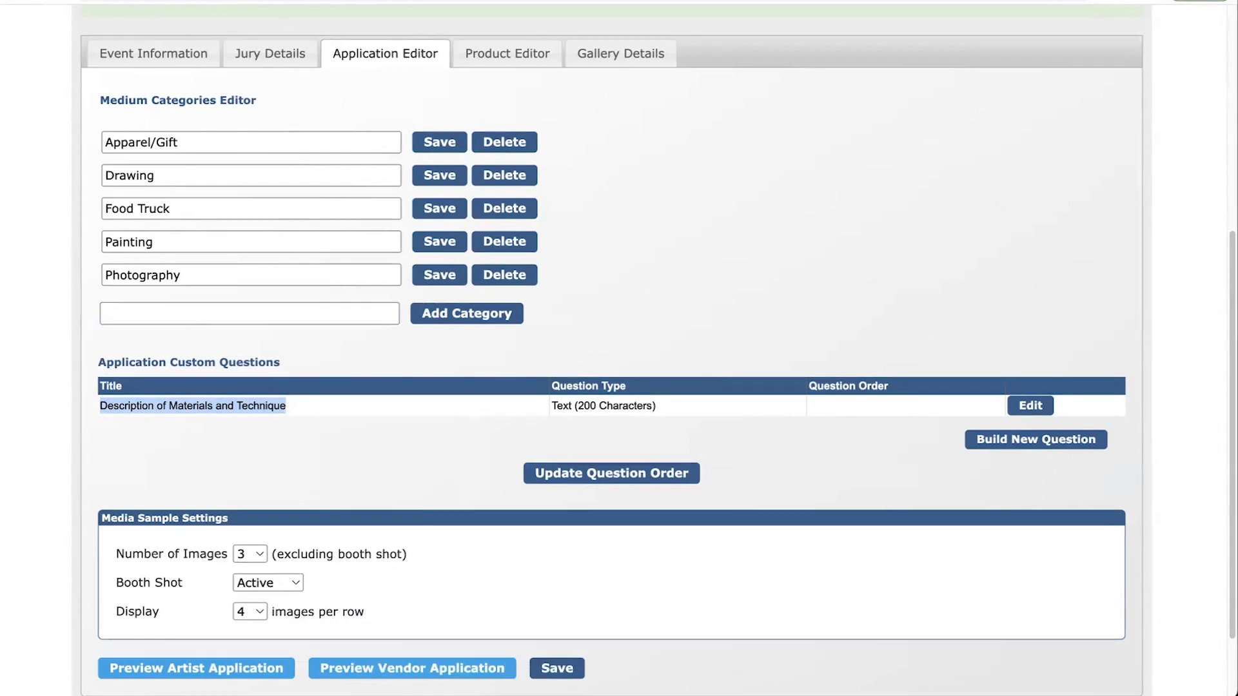
left_click(1047, 441)
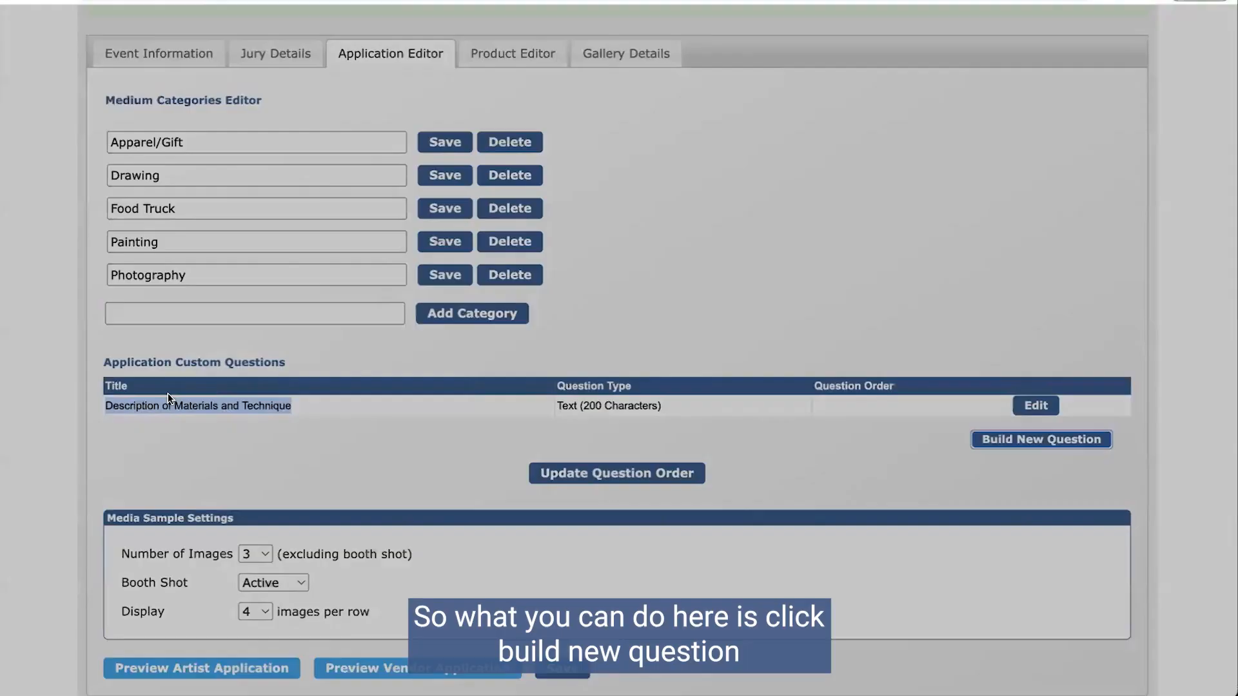
Step: Make the new question Informational Only, titled 'Vendors - Material and Technique'
left_click(508, 108)
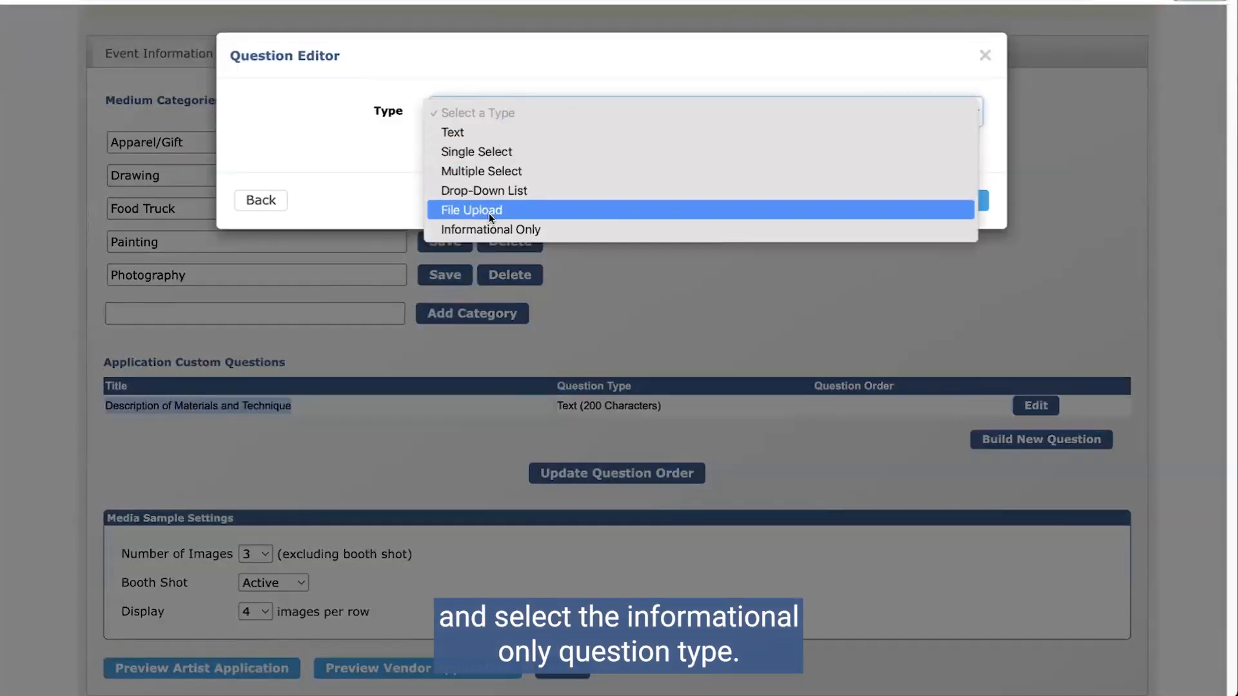
left_click(500, 230)
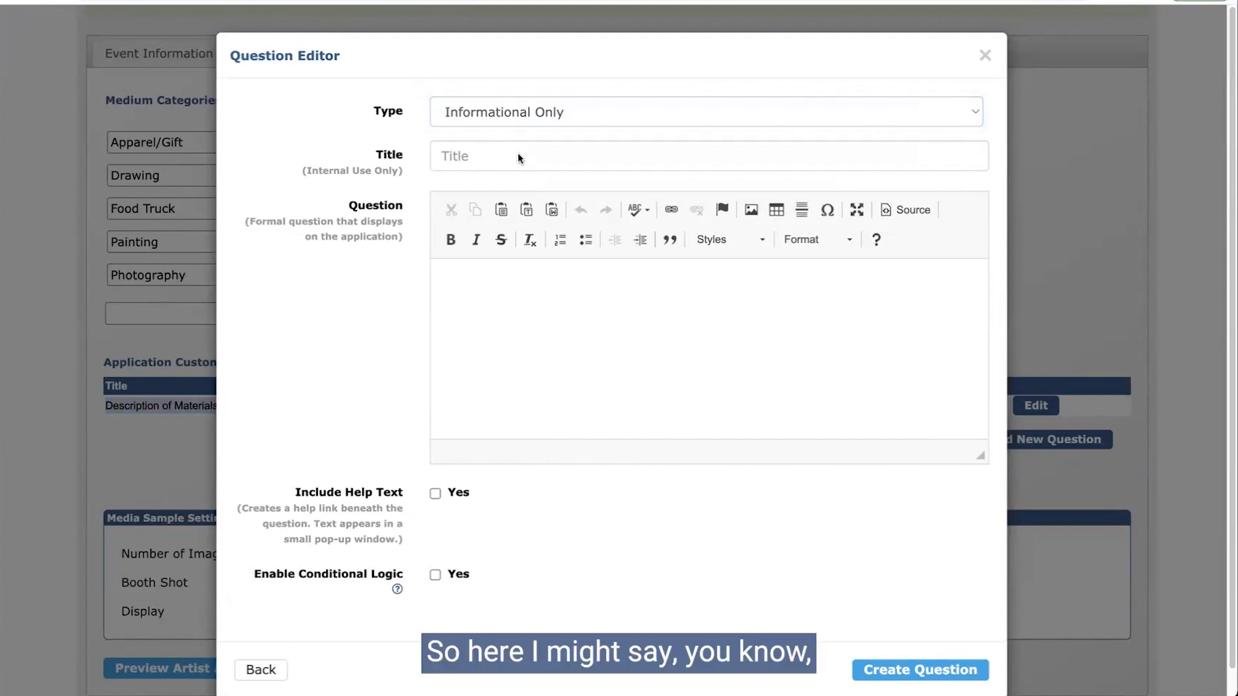
left_click(464, 155)
type("Vedni")
key("BackSpace")
key("BackSpace")
key("BackSpace")
type("ndors - Ma")
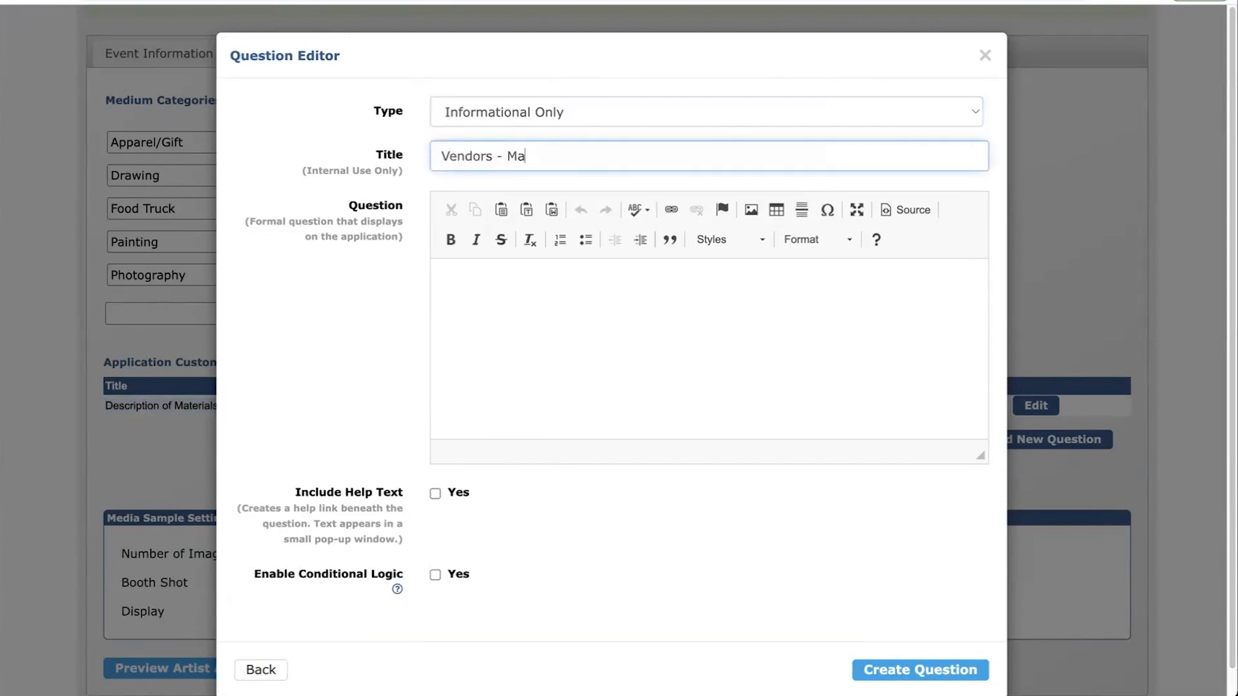
type("terial and Tec")
type("ni")
key("Tab")
left_click(729, 155)
key("BackSpace")
key("BackSpace")
type("hnique")
key("Tab")
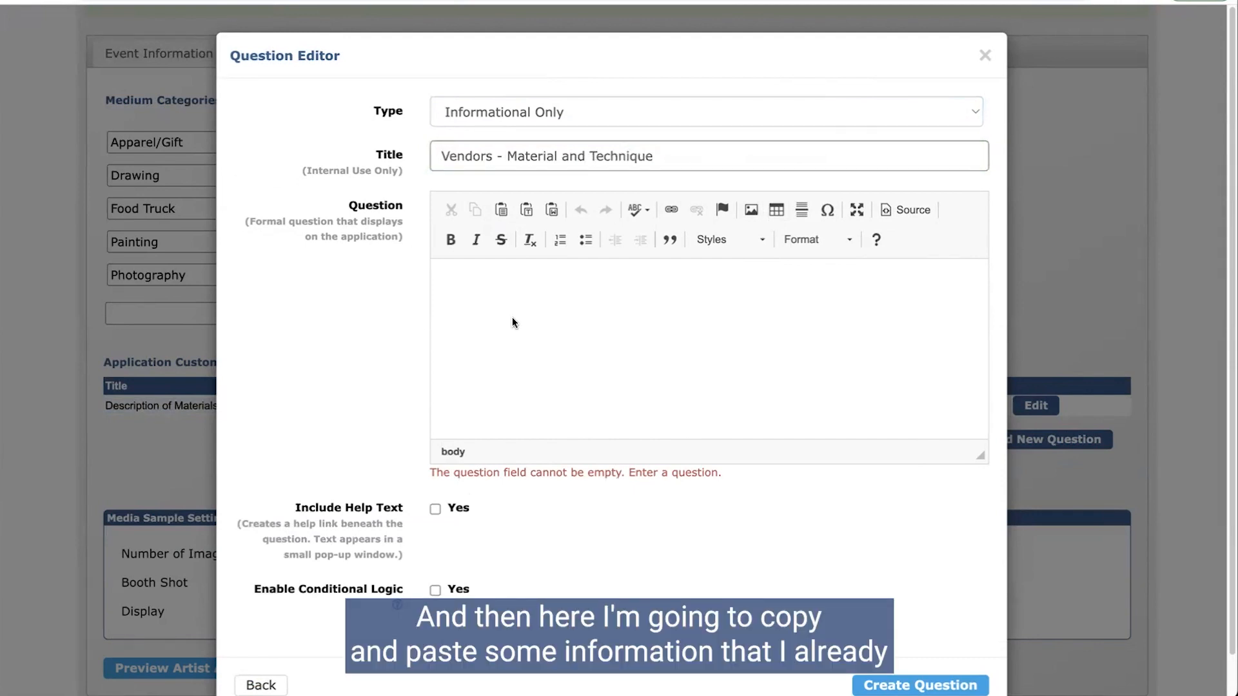
Step: Paste the VENDORS ONLY product-summary instruction as the question text
left_click(488, 298)
type("VENDORS ONLY - In the Description of Material and Technique section above, please enter some basic information/summary of the product(s) you offer.")
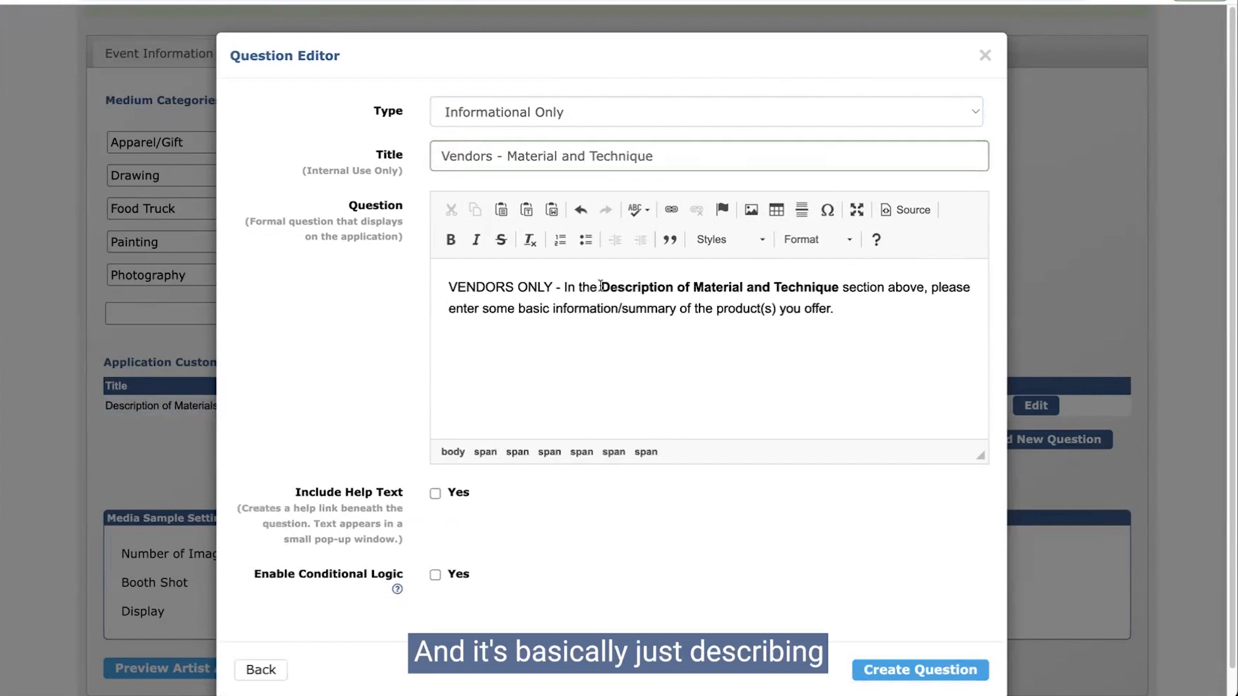
left_click_drag(601, 287, 835, 289)
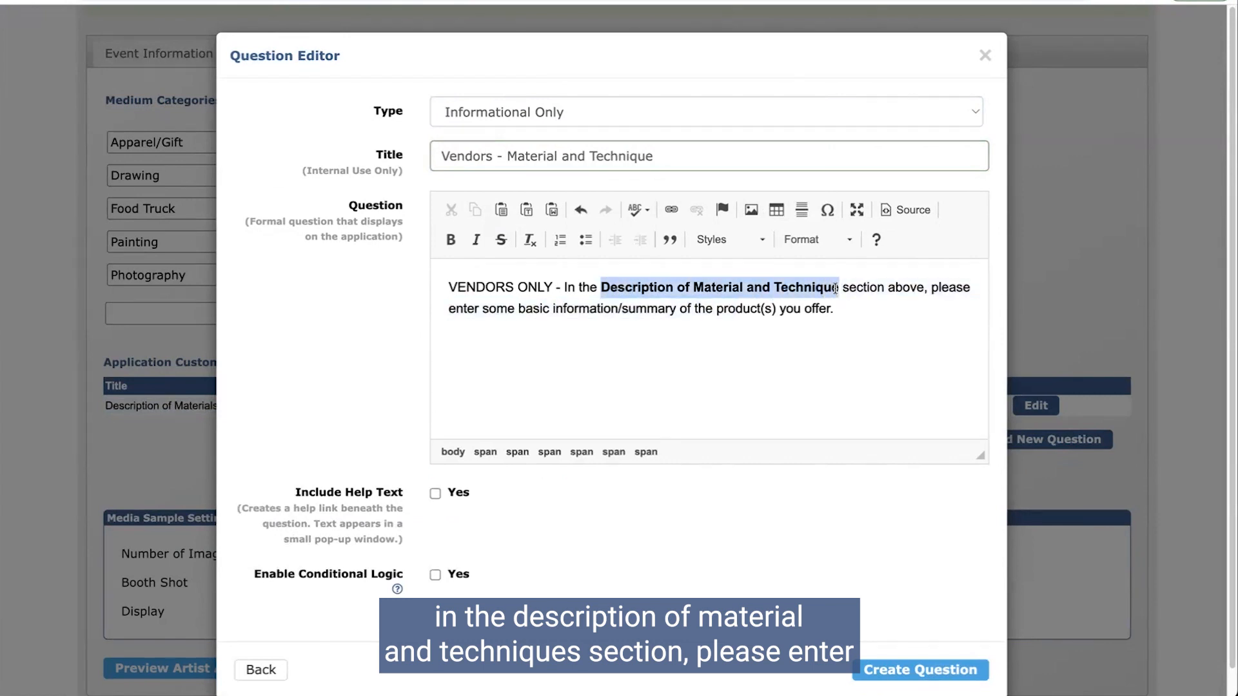
left_click(749, 318)
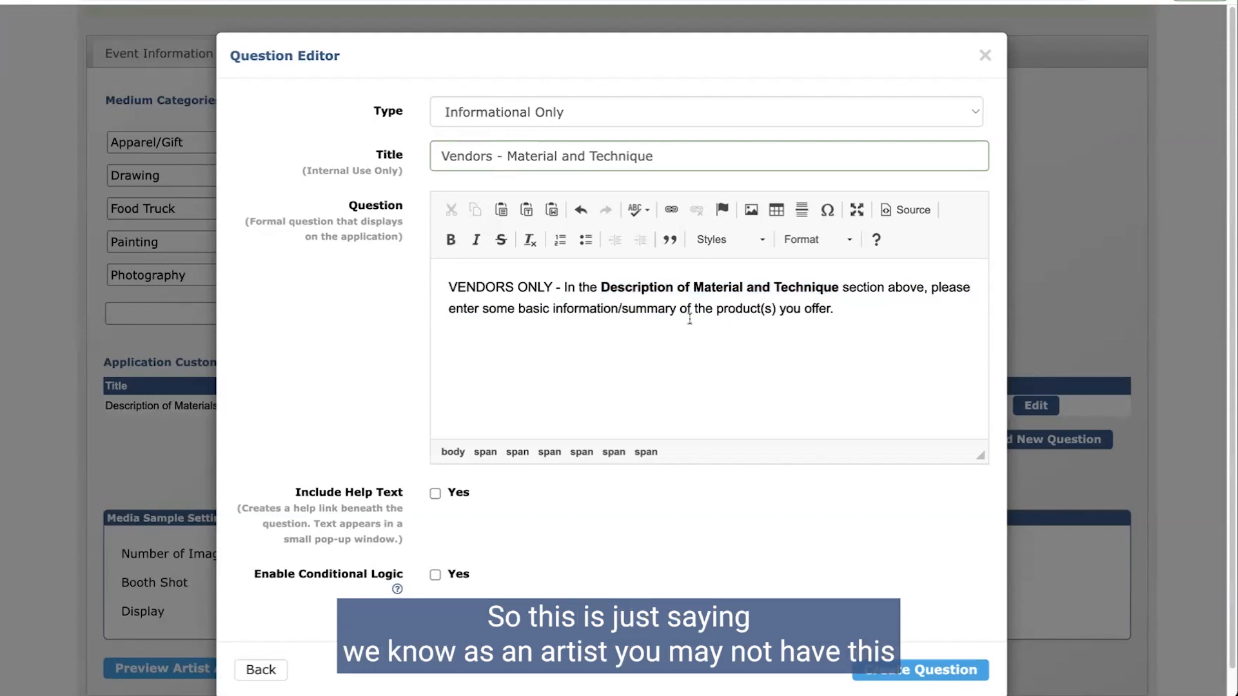
scroll(690, 319, "down", 1)
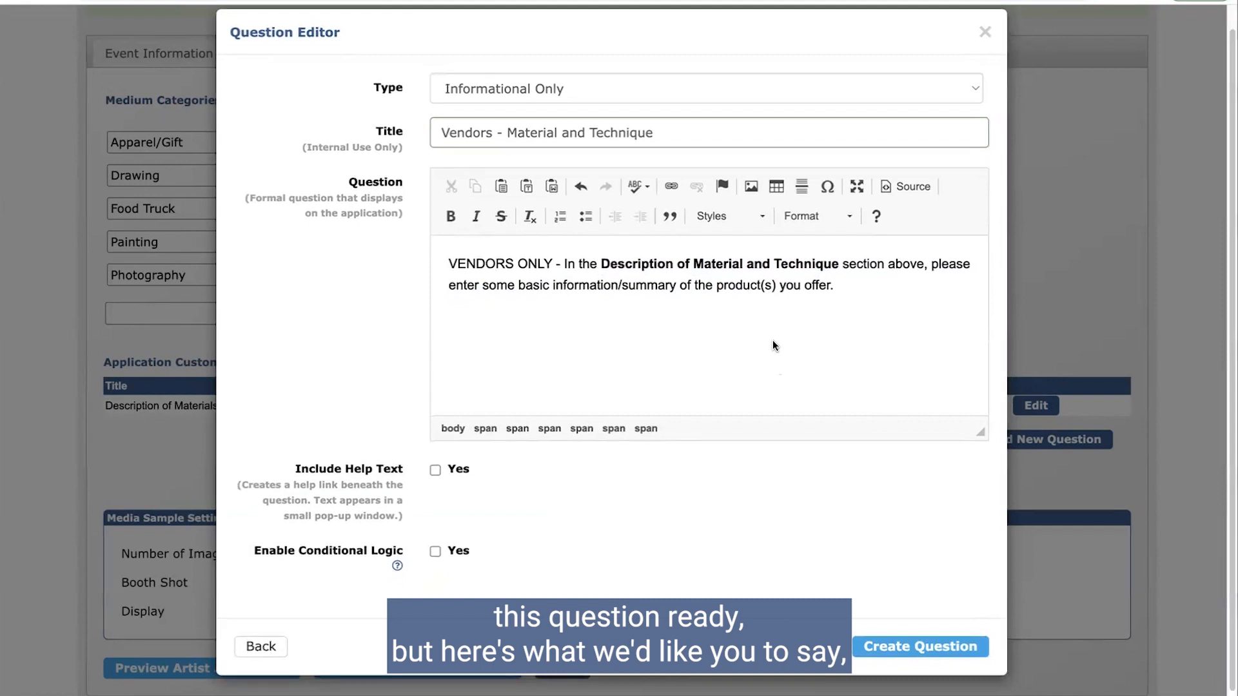
Step: Create the Vendors - Material and Technique question
left_click(914, 647)
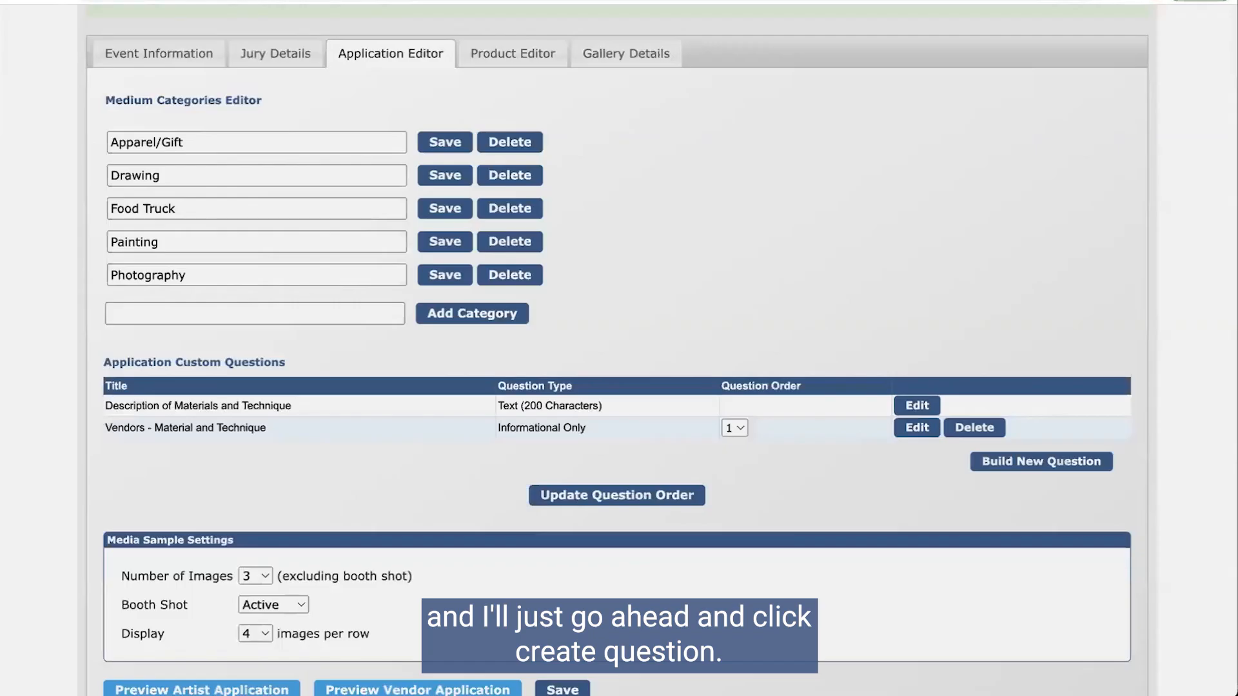
scroll(451, 358, "down", 2)
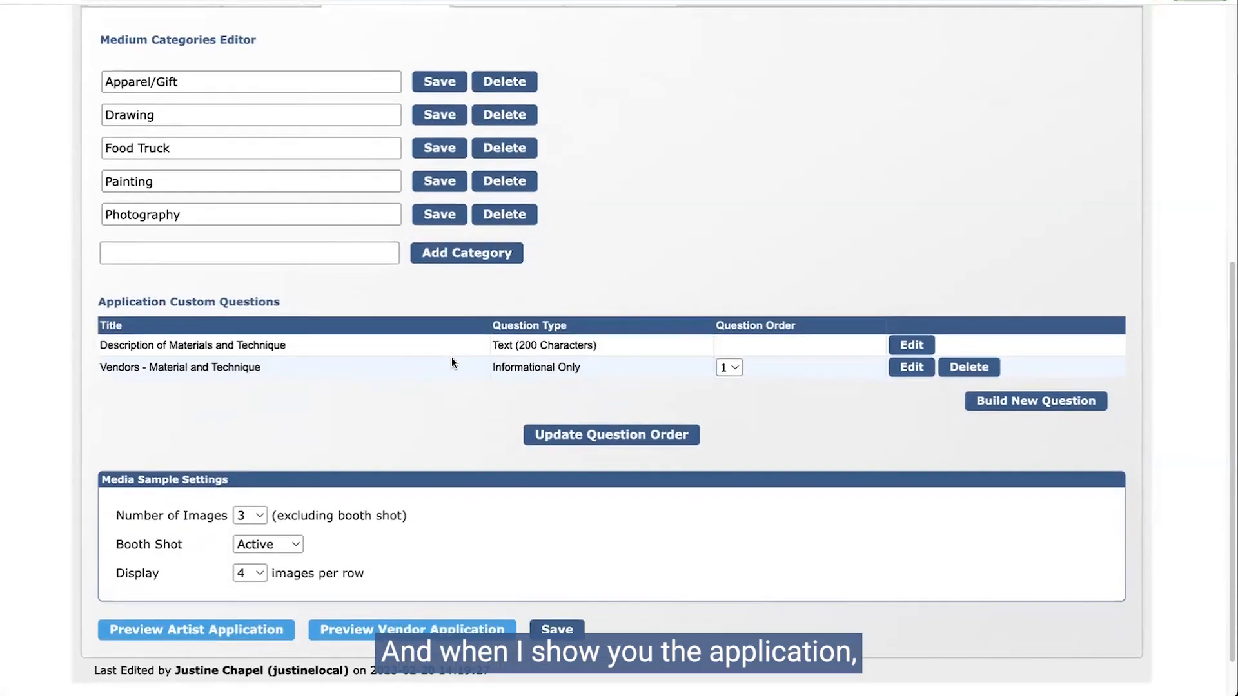
scroll(452, 363, "down", 1)
Step: Preview the vendor application with Apparel/Gift selected and check the VENDORS ONLY note
left_click(354, 610)
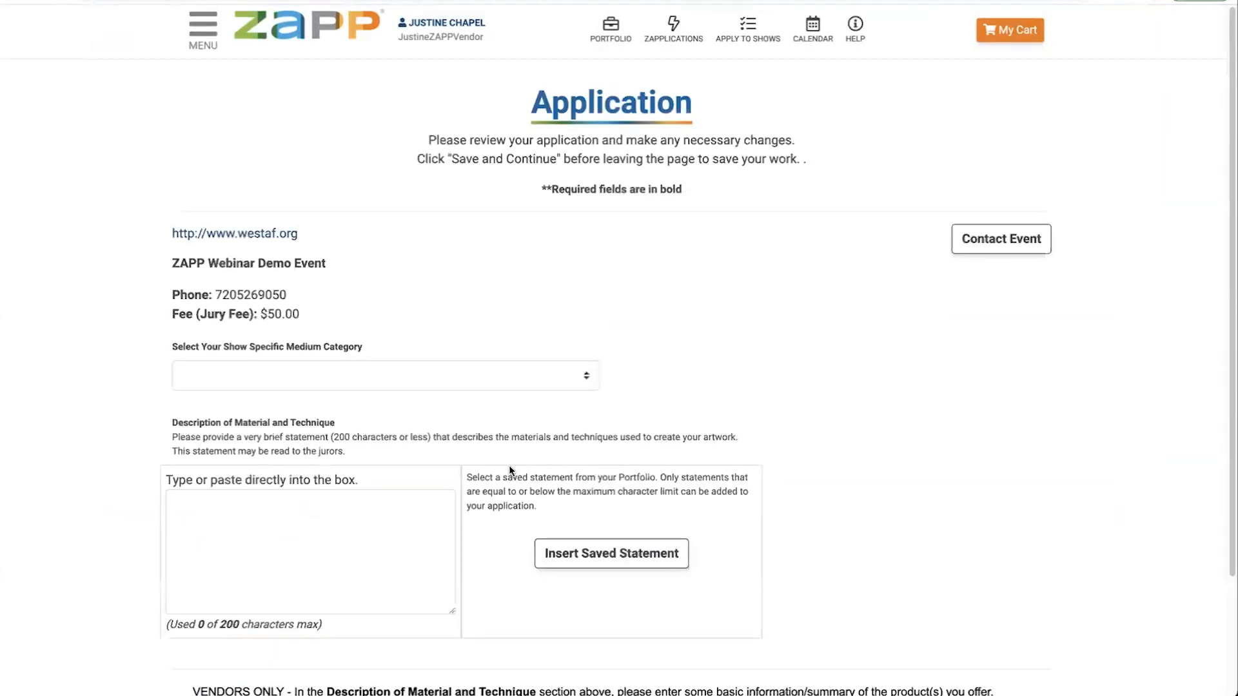
scroll(509, 470, "down", 1)
left_click(327, 350)
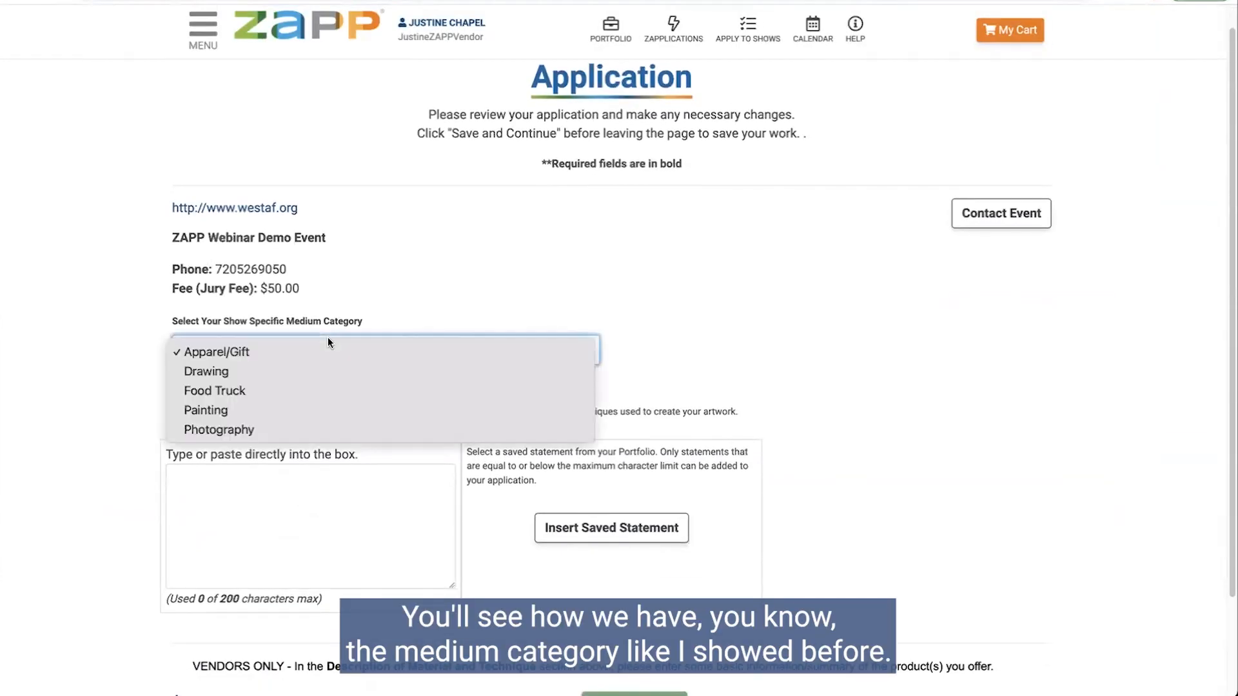
left_click(330, 347)
scroll(166, 297, "down", 3)
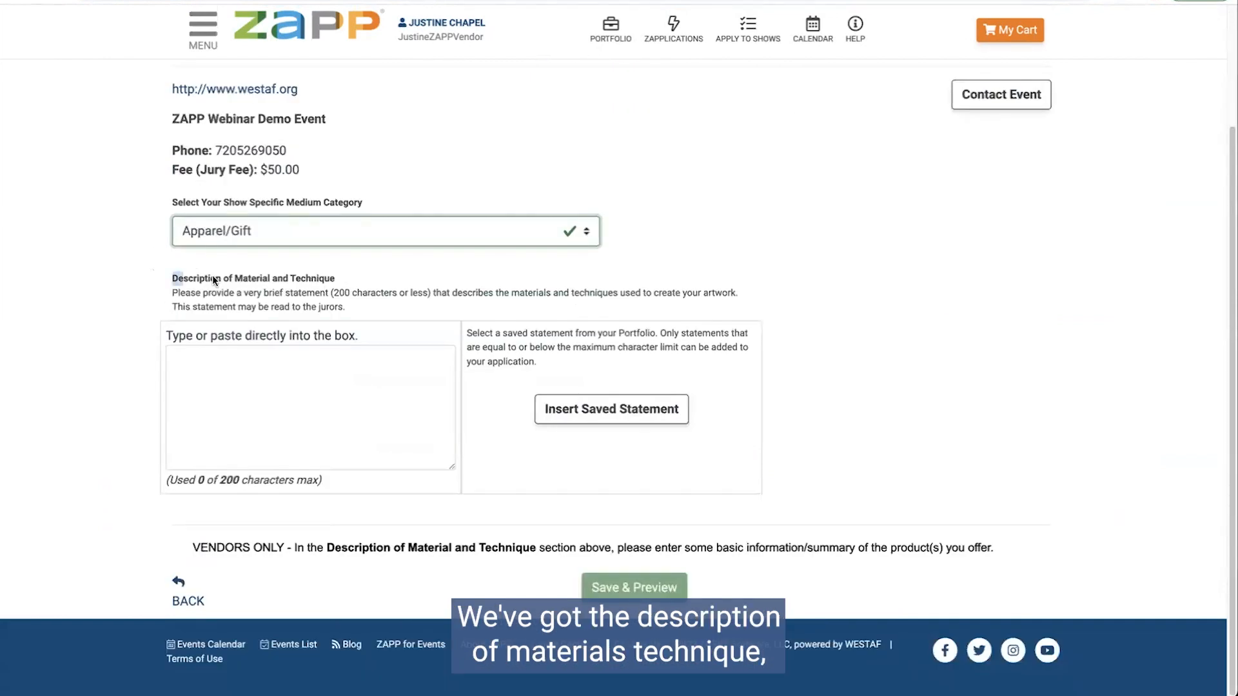
left_click_drag(168, 278, 338, 281)
left_click(302, 417)
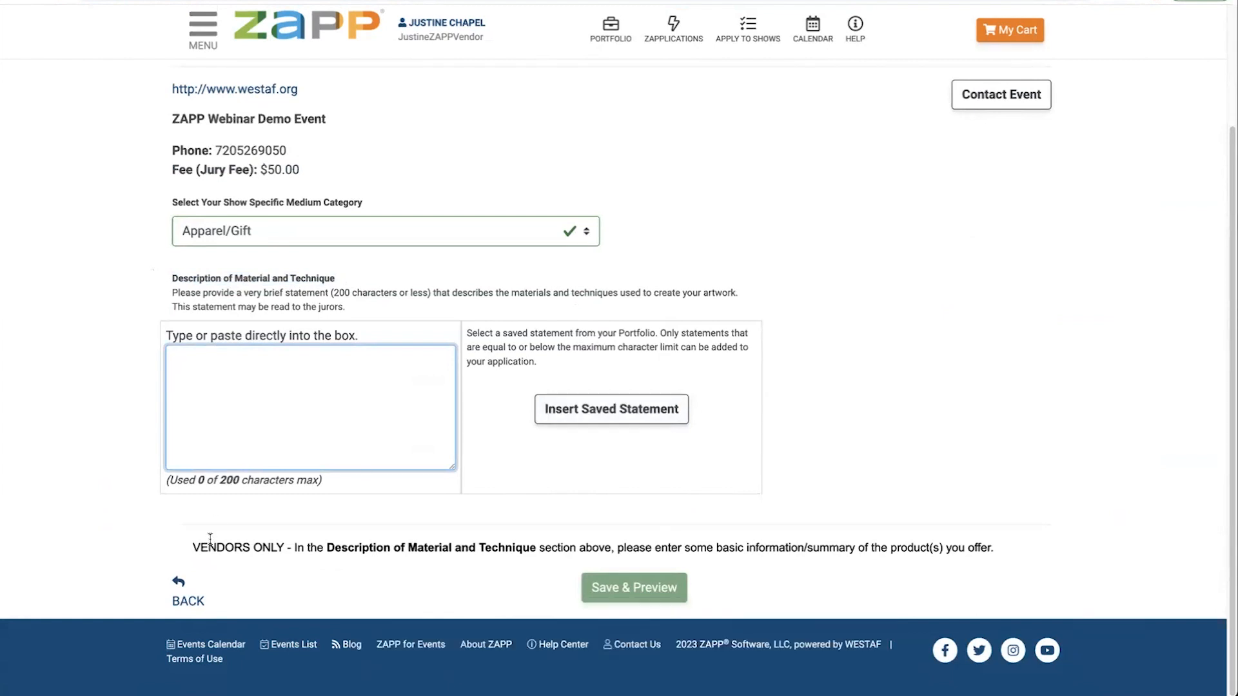
left_click_drag(200, 548, 1039, 563)
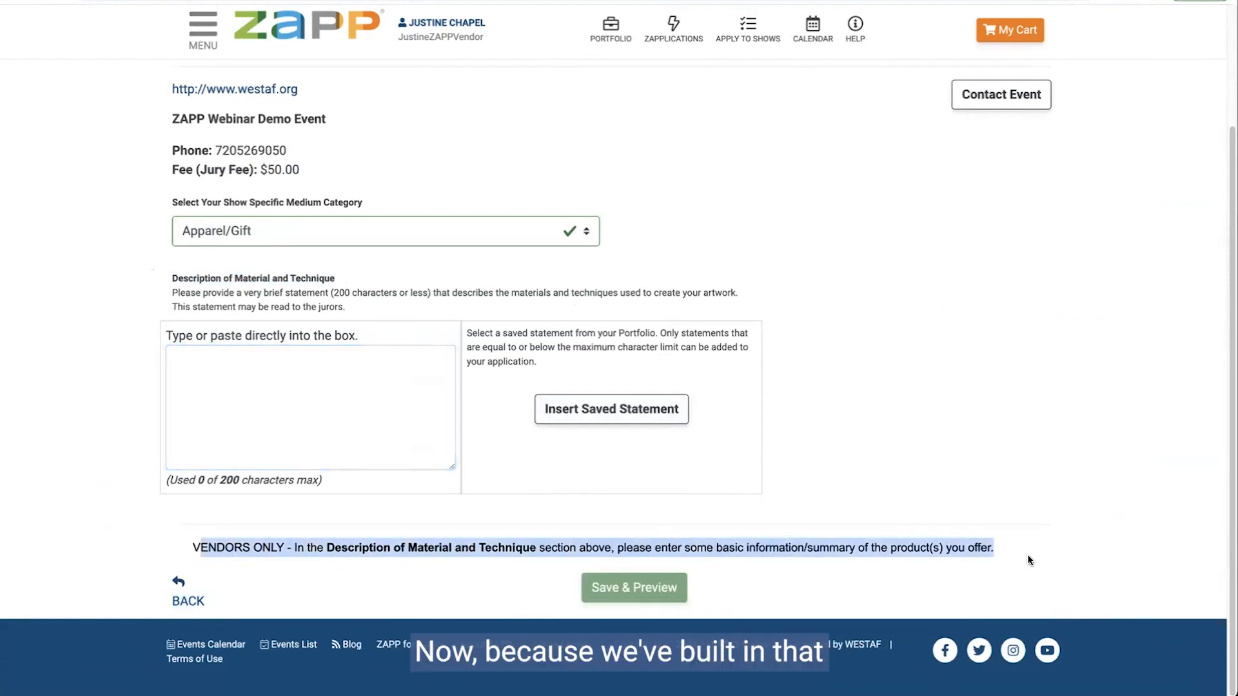
left_click(1028, 551)
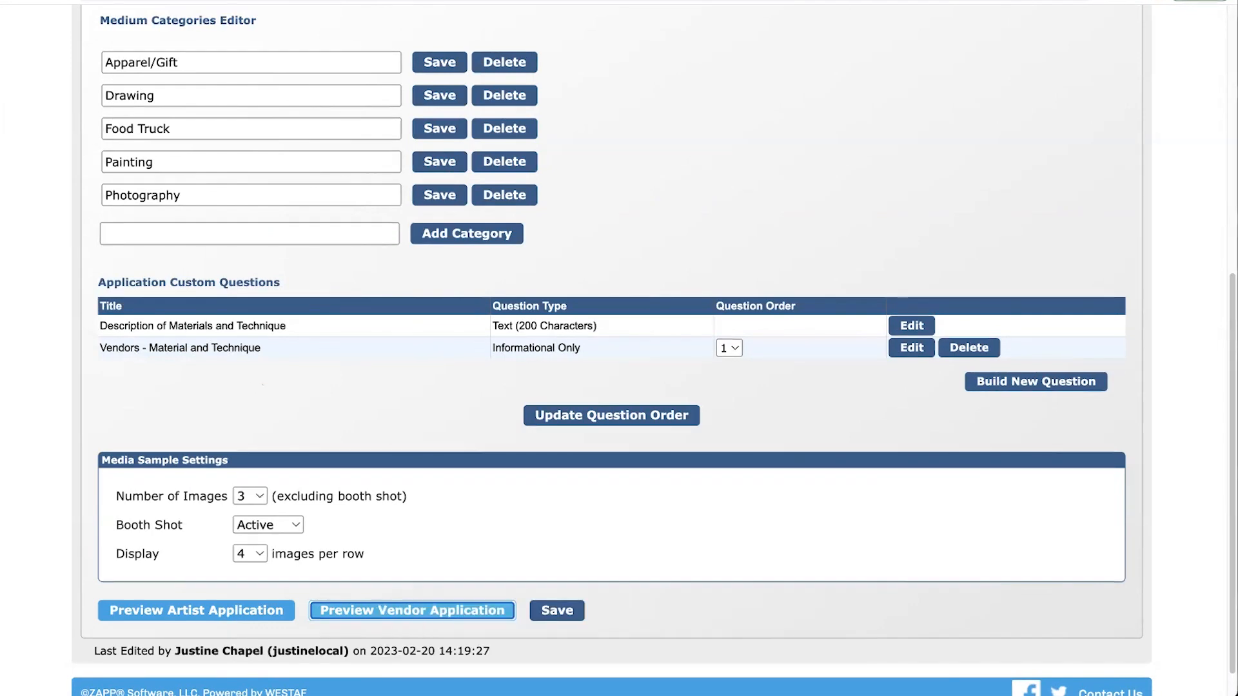
Step: Start a required Single Select question titled 'Vendor or Artist' and paste its question text
left_click(984, 382)
left_click(478, 110)
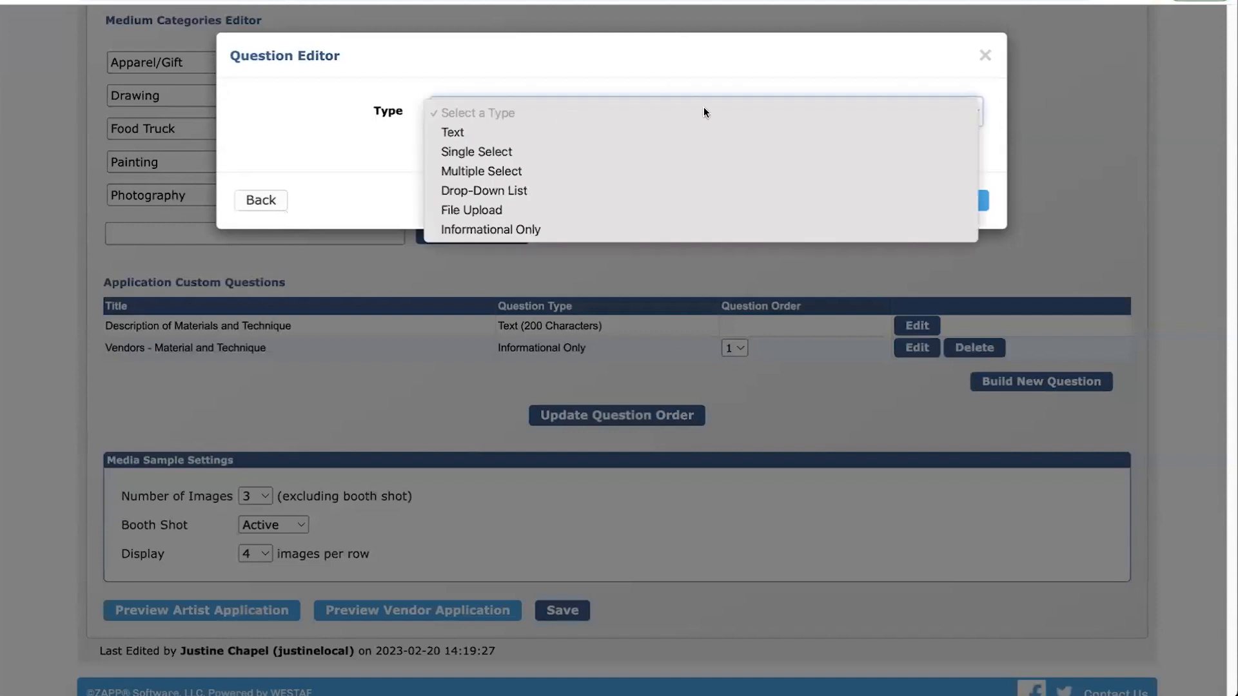
left_click(438, 156)
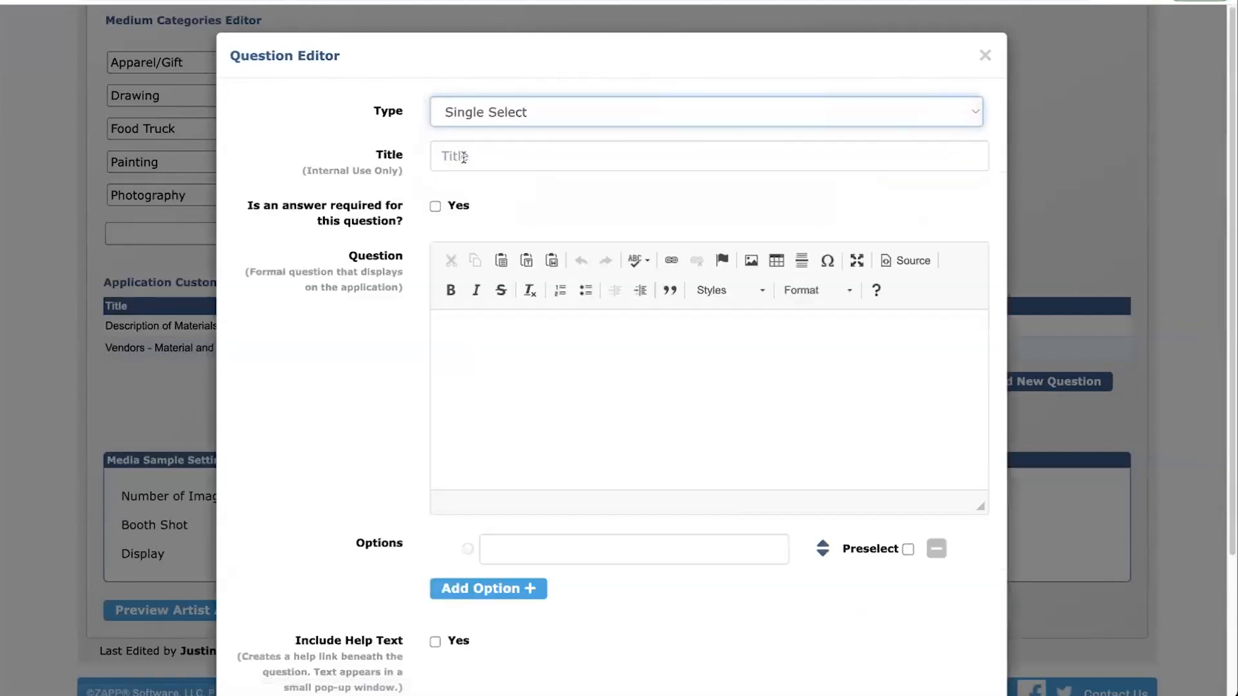
left_click(463, 156)
type("Vendor Or")
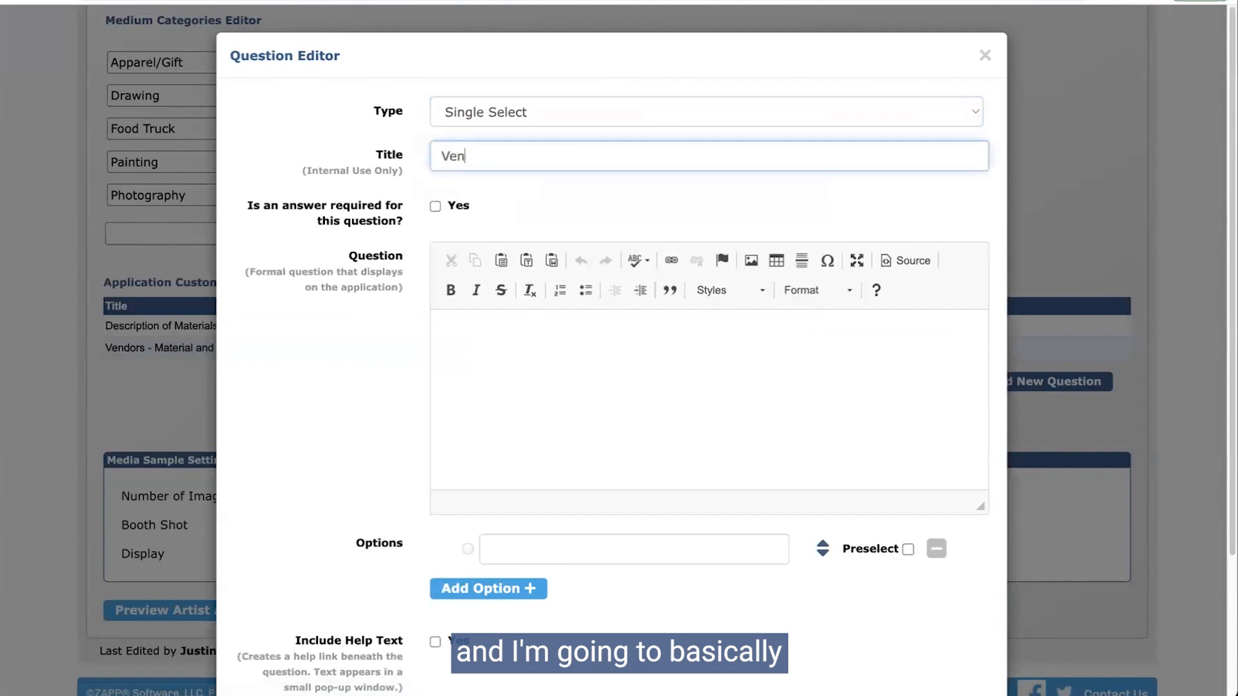
key("BackSpace")
key("BackSpace")
type("or Artist")
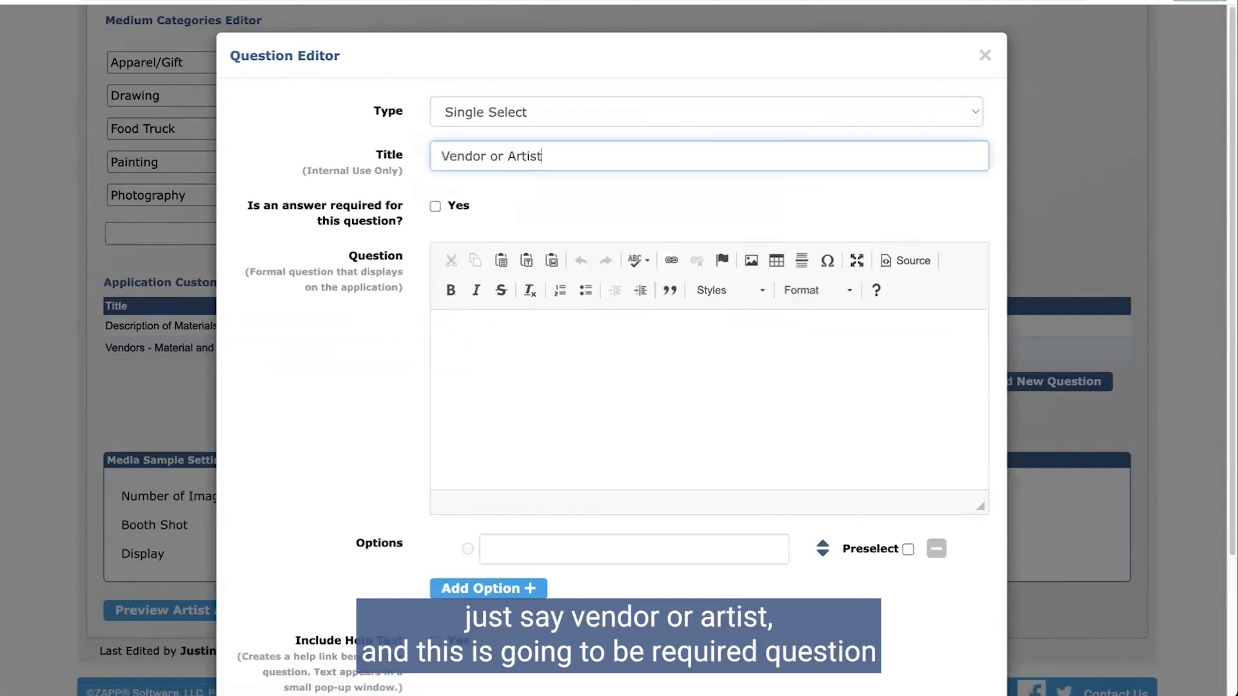
key("Tab")
key("Tab")
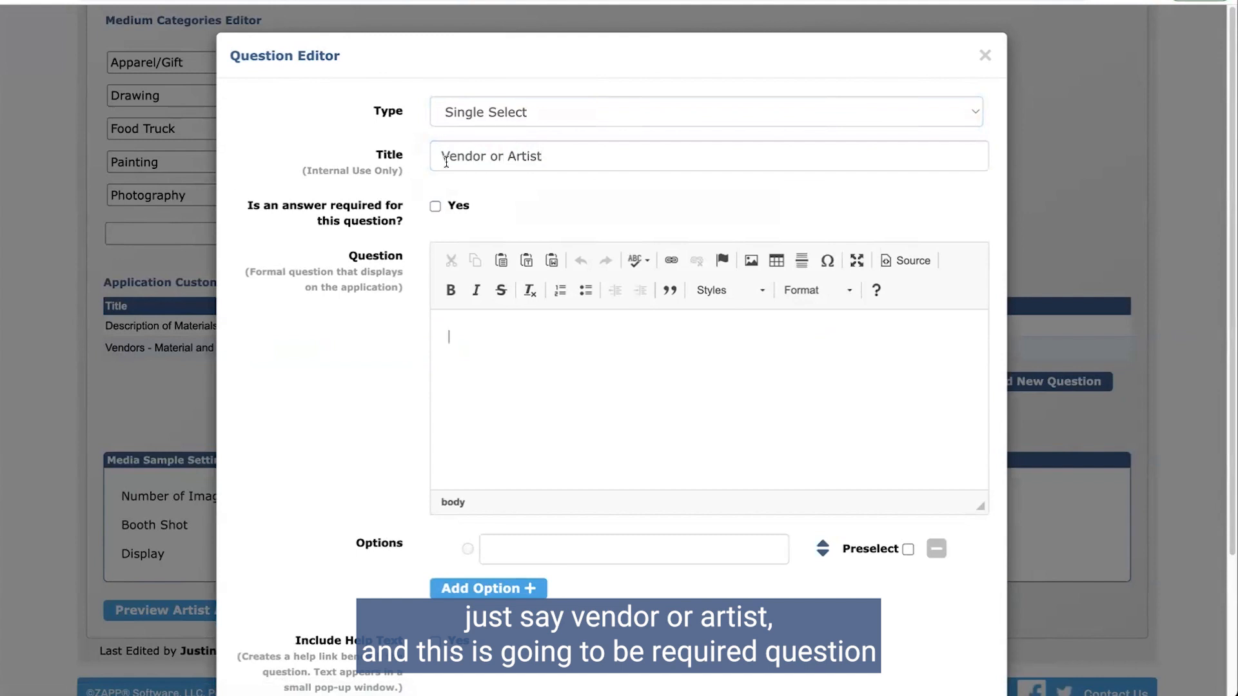
left_click(435, 207)
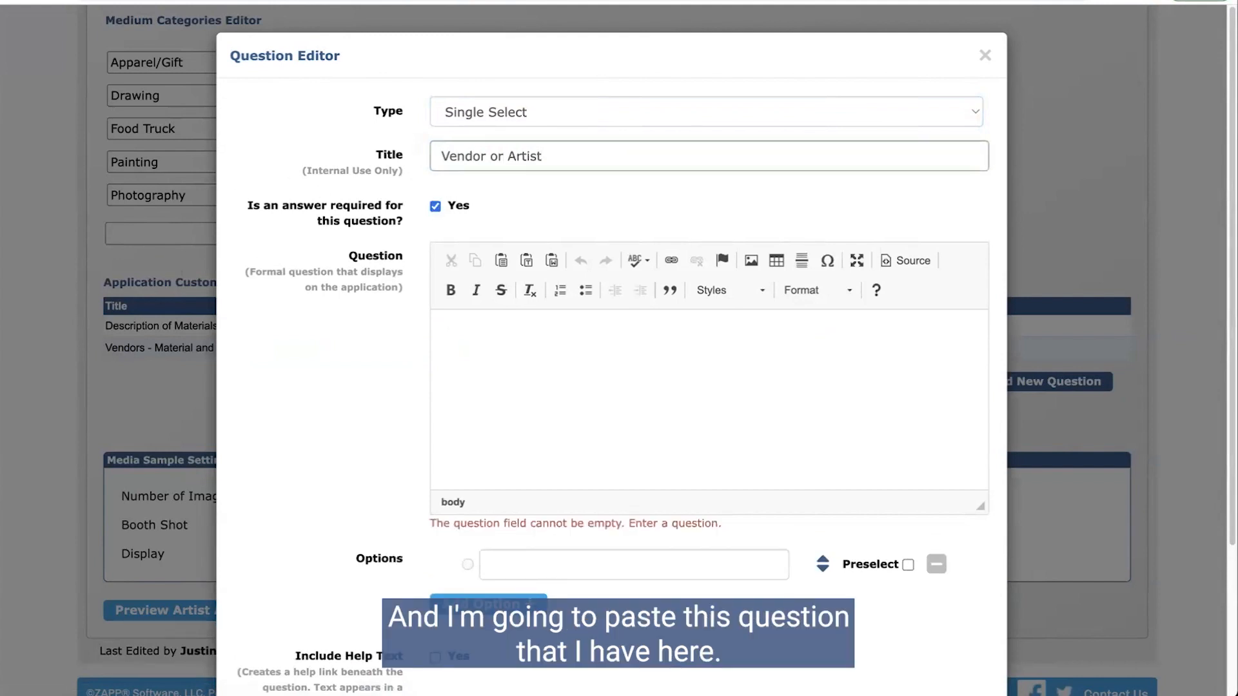
type("Are you applying as an artist or vendor?")
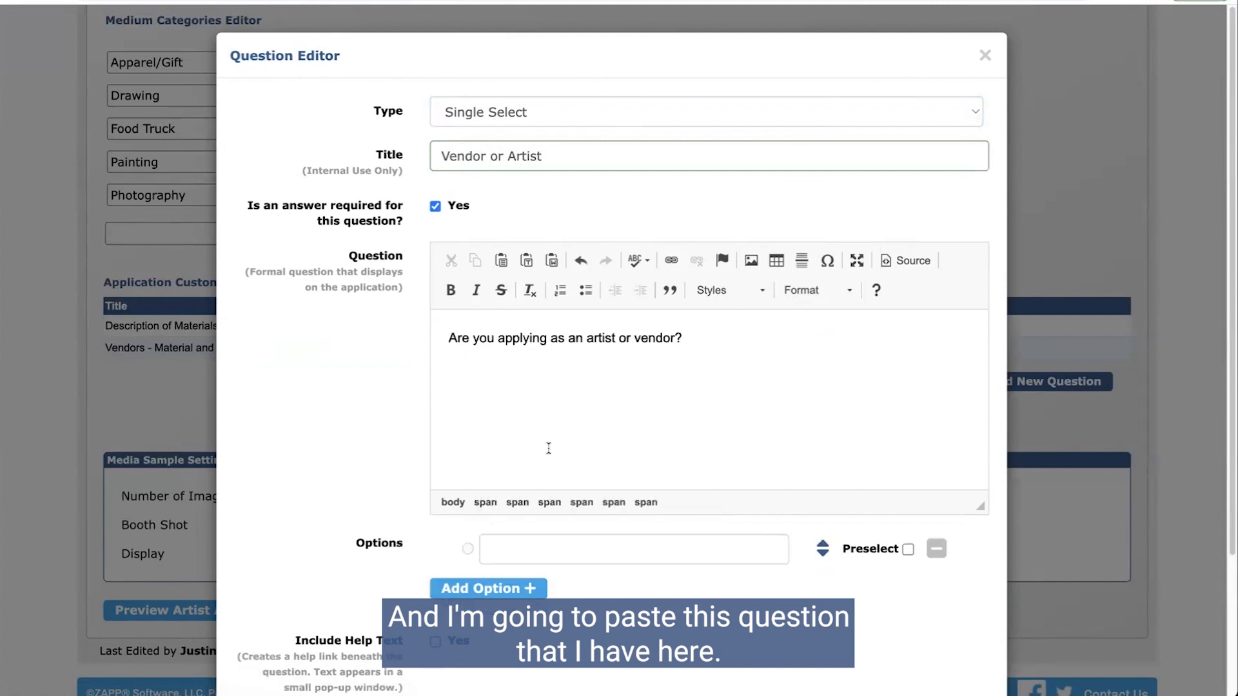
Step: Add answer options Artist and Vendor, then create the question
left_click(678, 546)
type("Artist")
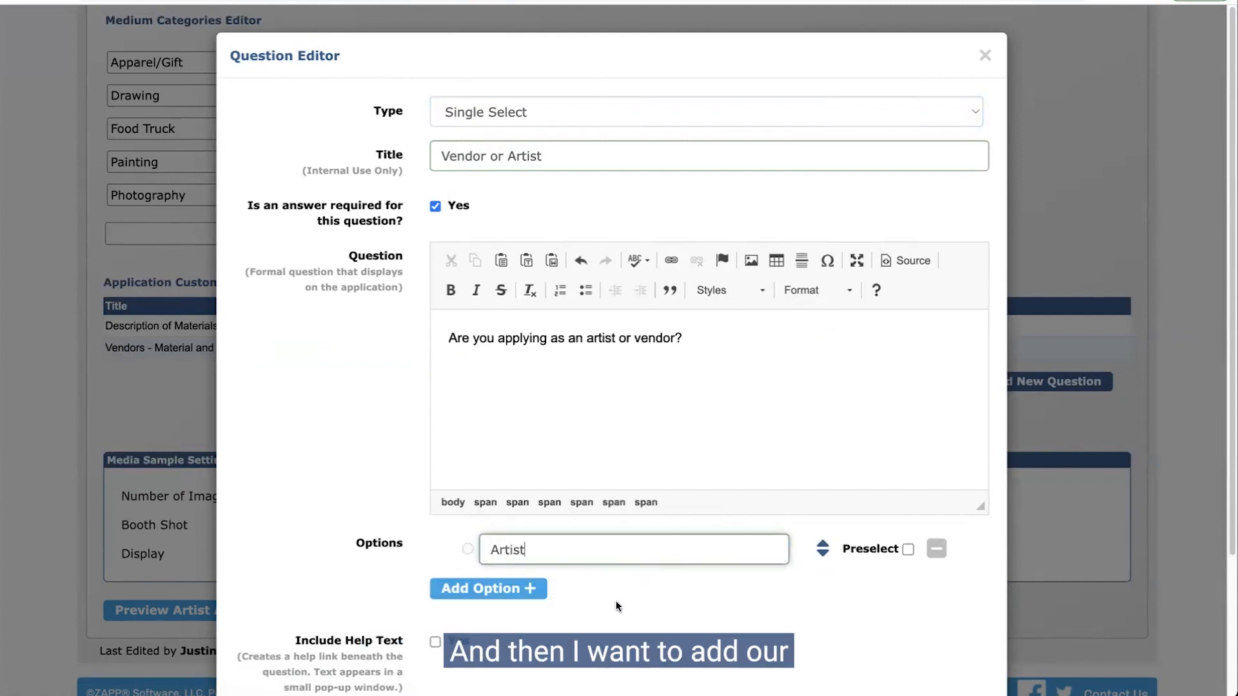
left_click(516, 588)
left_click(527, 579)
type("Vendor")
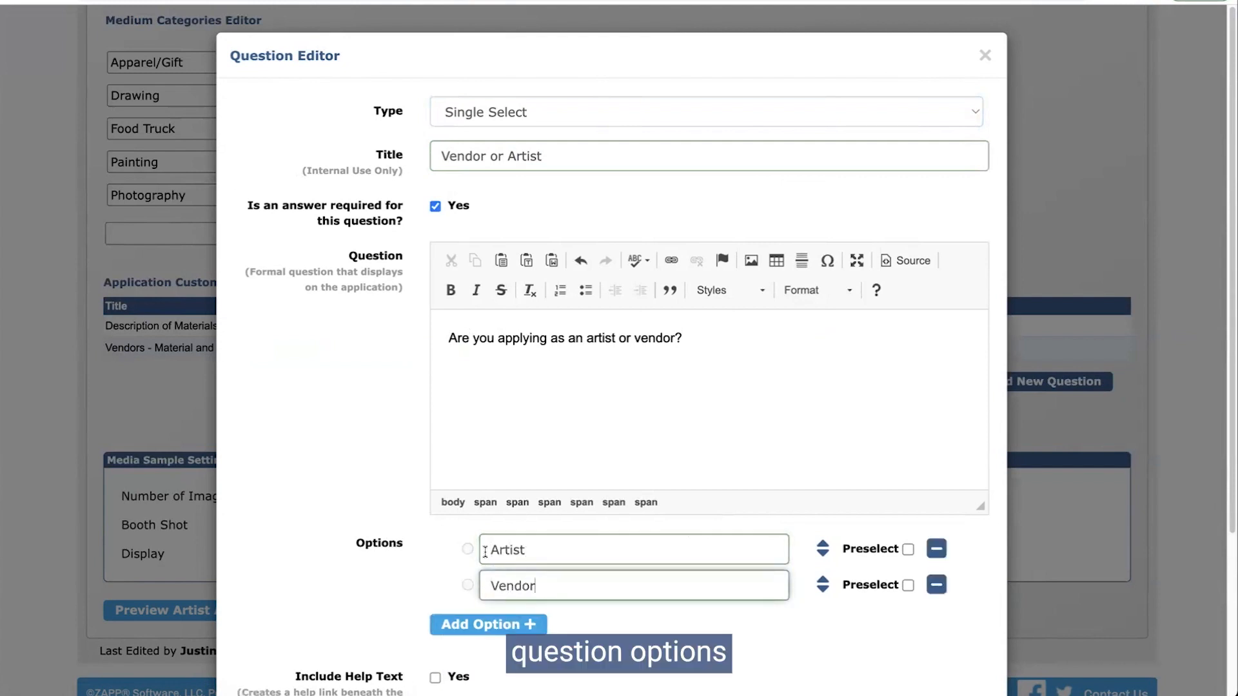
scroll(485, 552, "down", 3)
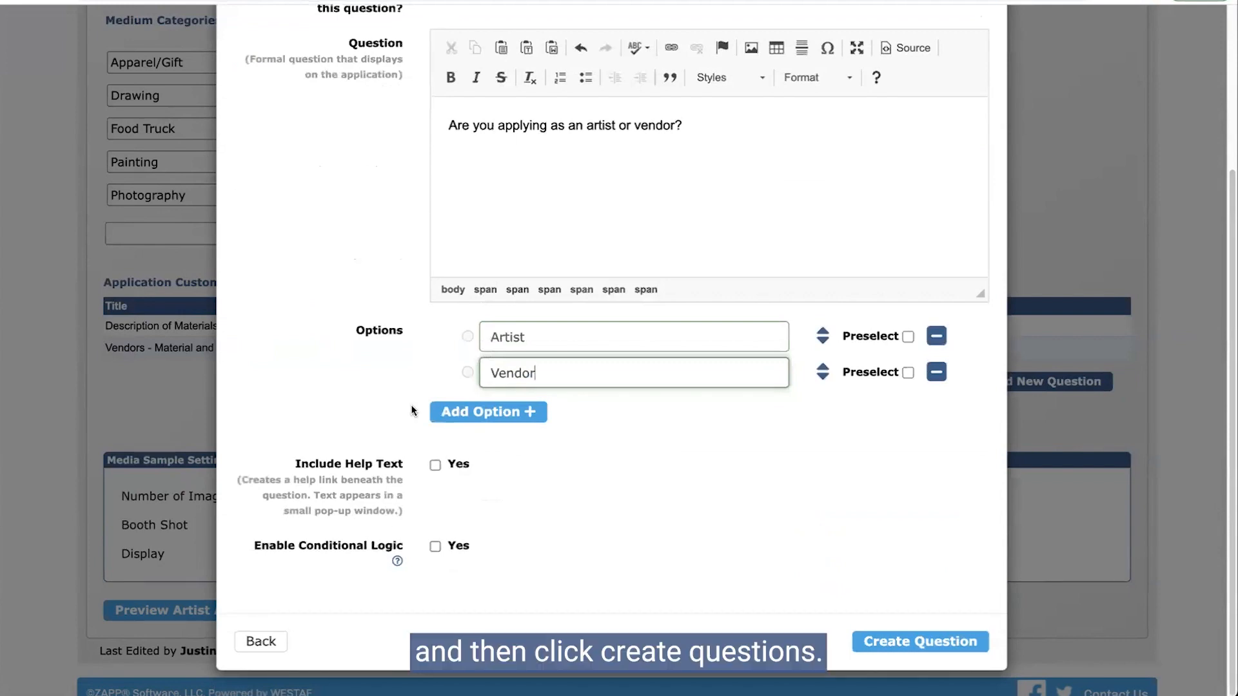
left_click(915, 641)
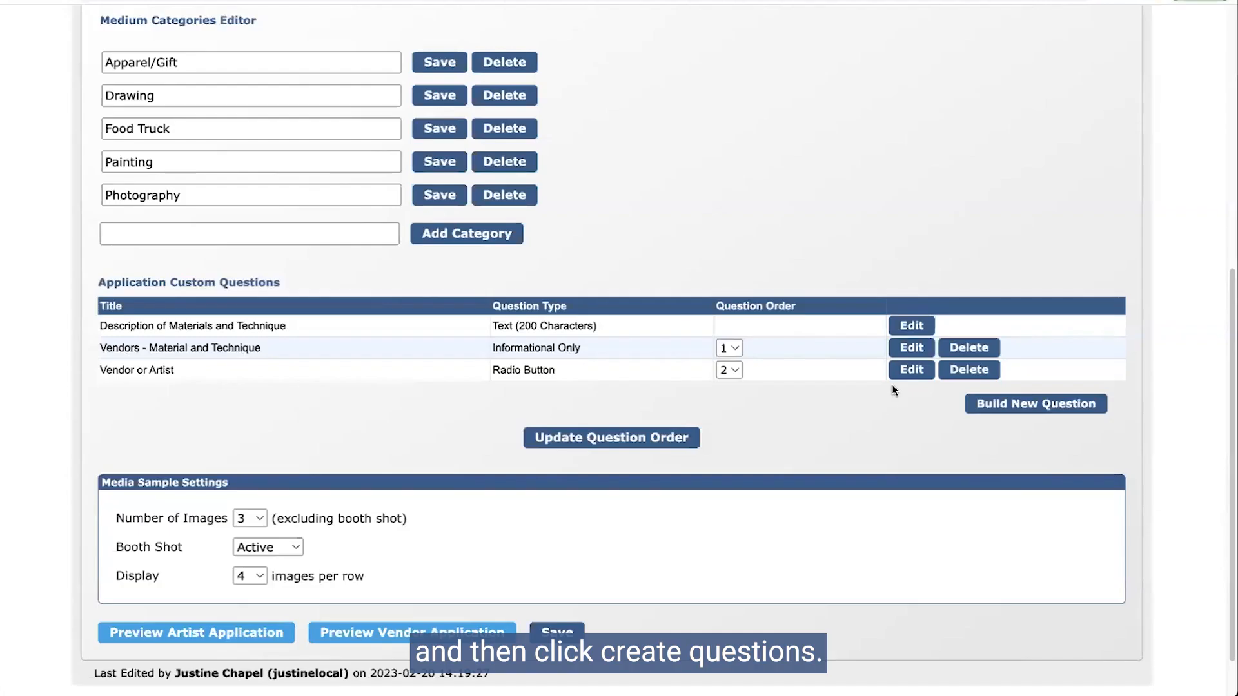
Step: Start a new Text question titled 'Artist - Bio'
scroll(826, 361, "down", 1)
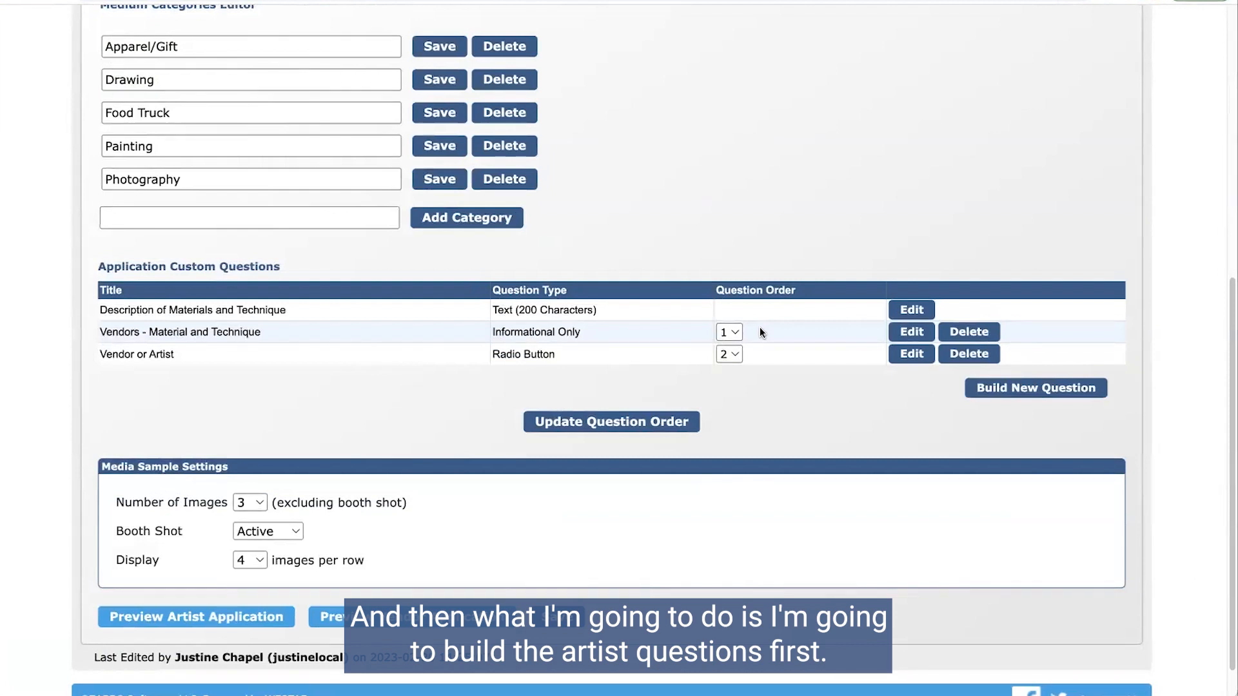
left_click(1080, 391)
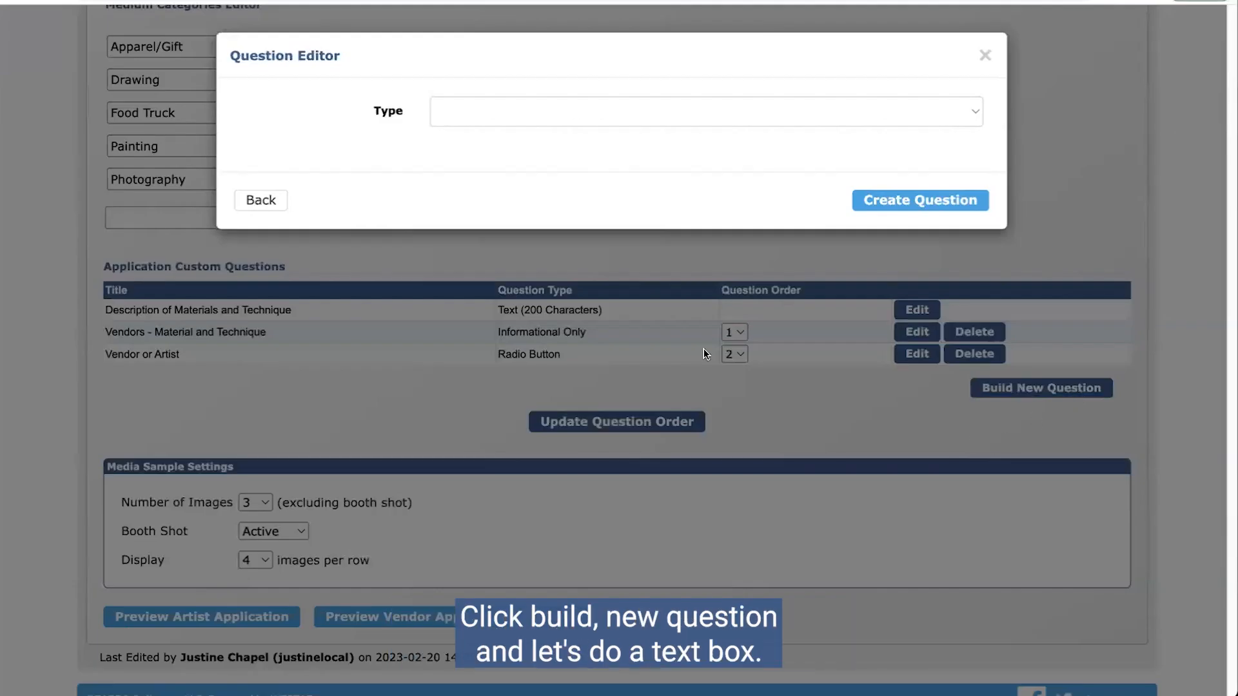
left_click(476, 113)
left_click(472, 130)
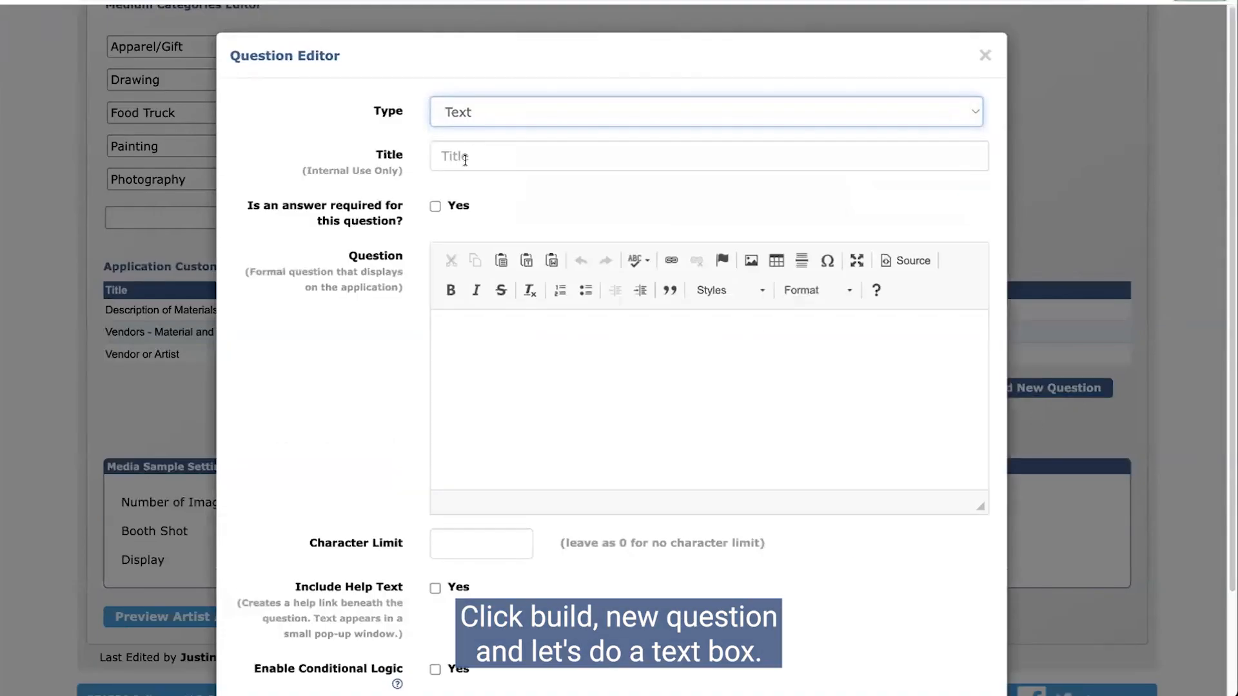
left_click(502, 160)
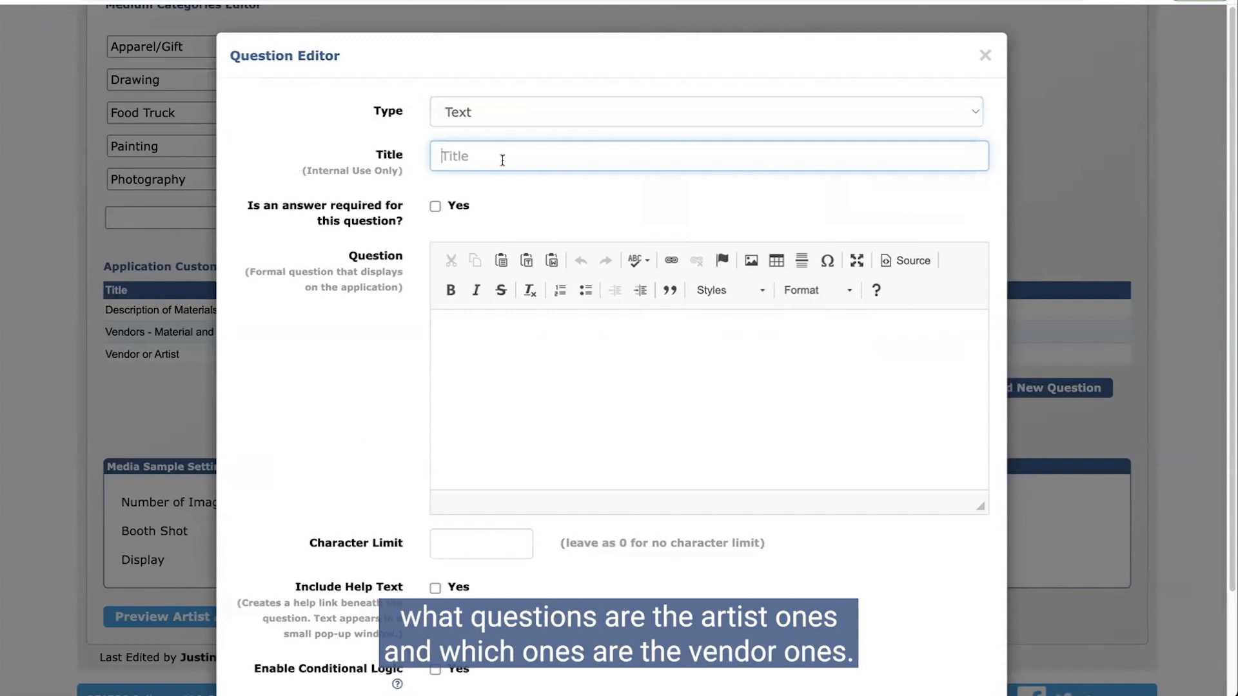
type("Artist -")
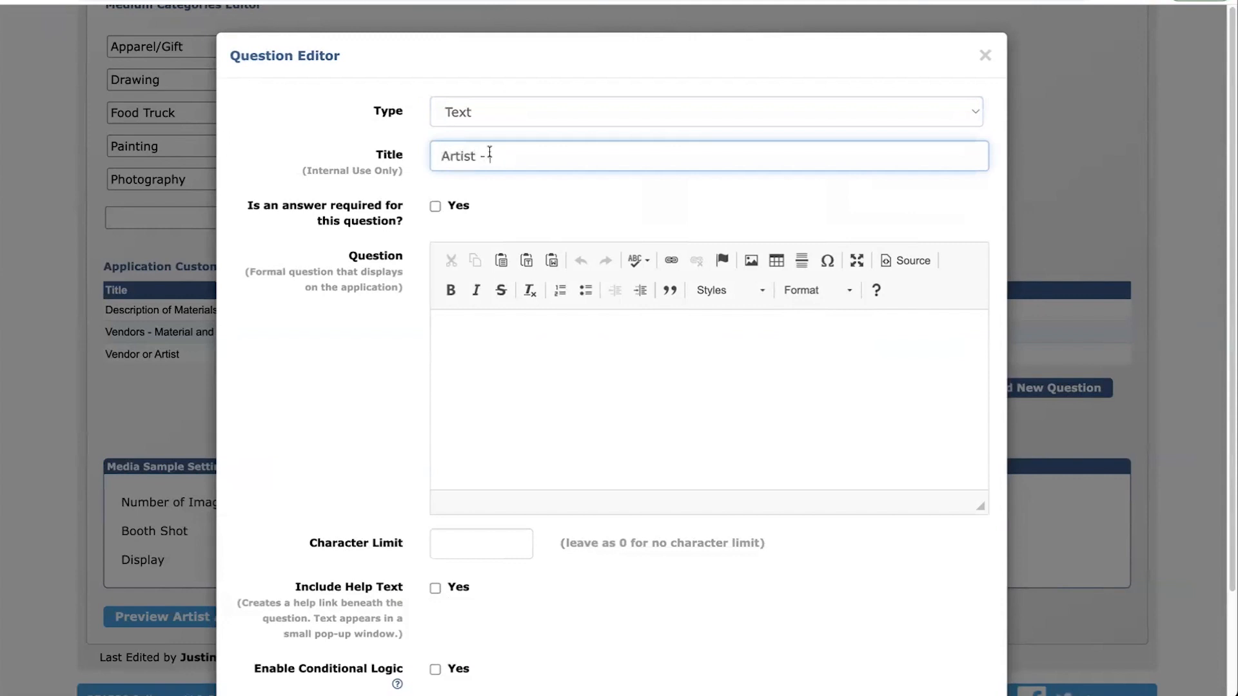
left_click(563, 153)
type("Bio")
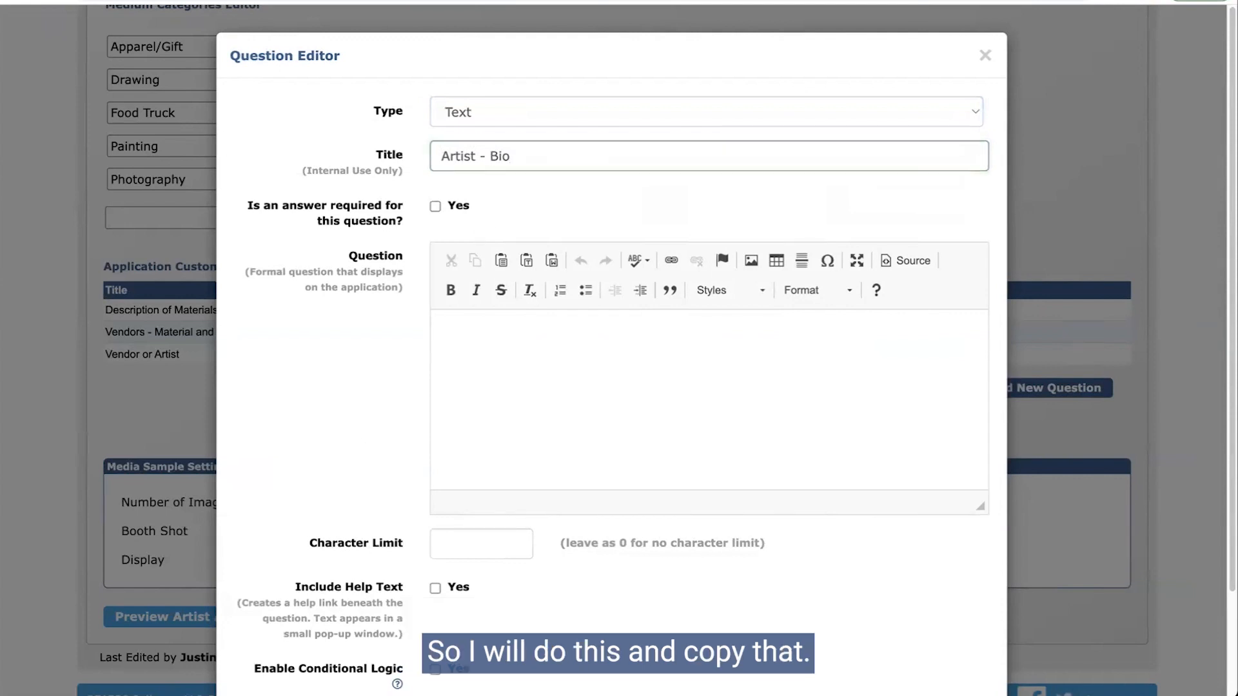
Step: Paste 'Please enter your artist bio.' as the question text
left_click(713, 406)
type("Please enter your artist bio.")
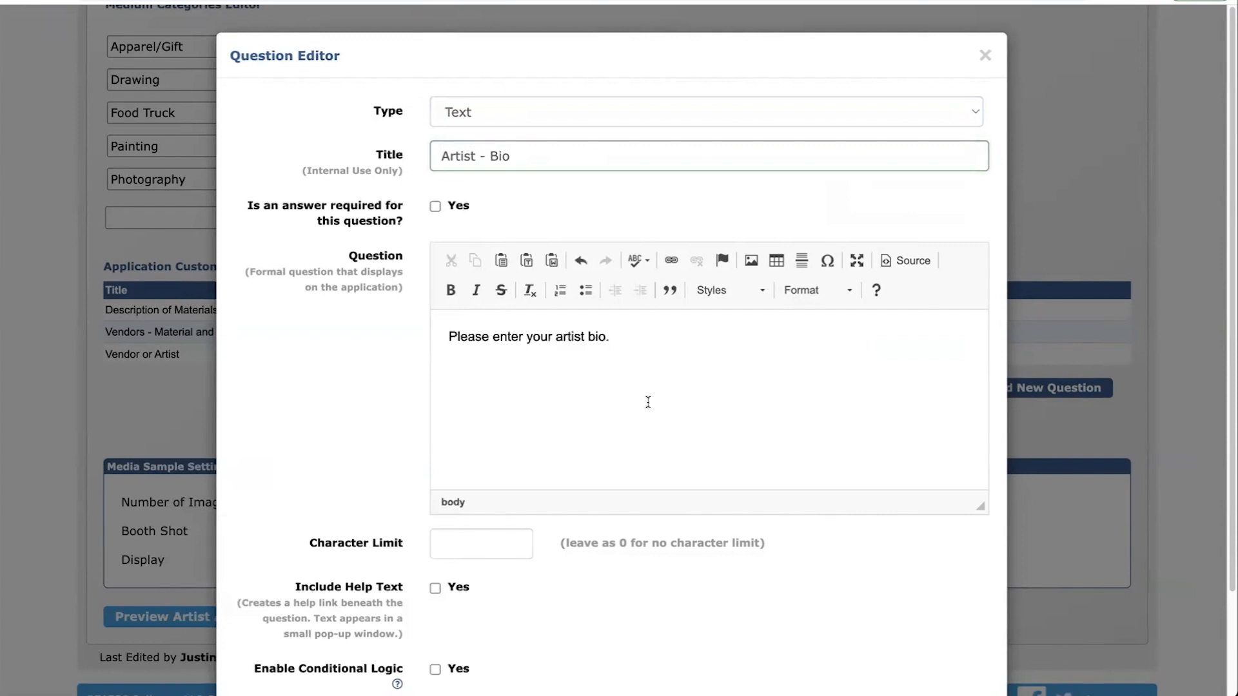
scroll(588, 470, "down", 2)
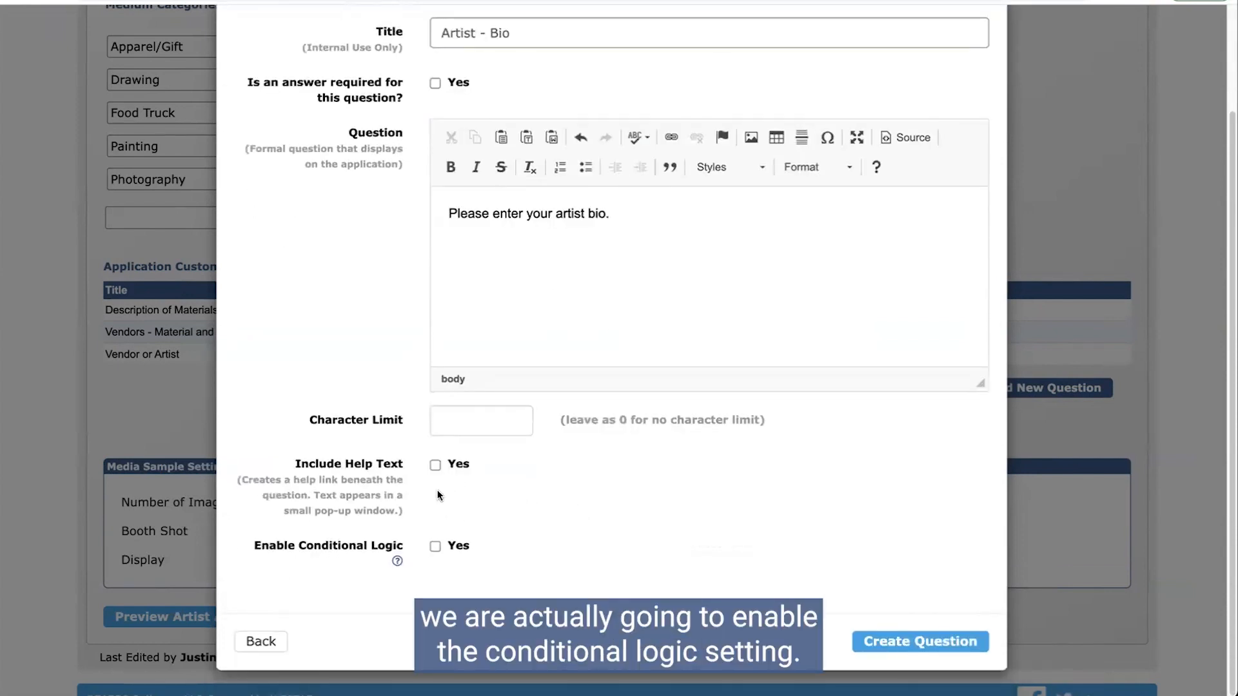
Step: Add conditional logic 'Vendor or Artist is Artist' to Artist - Bio and create it
left_click(436, 548)
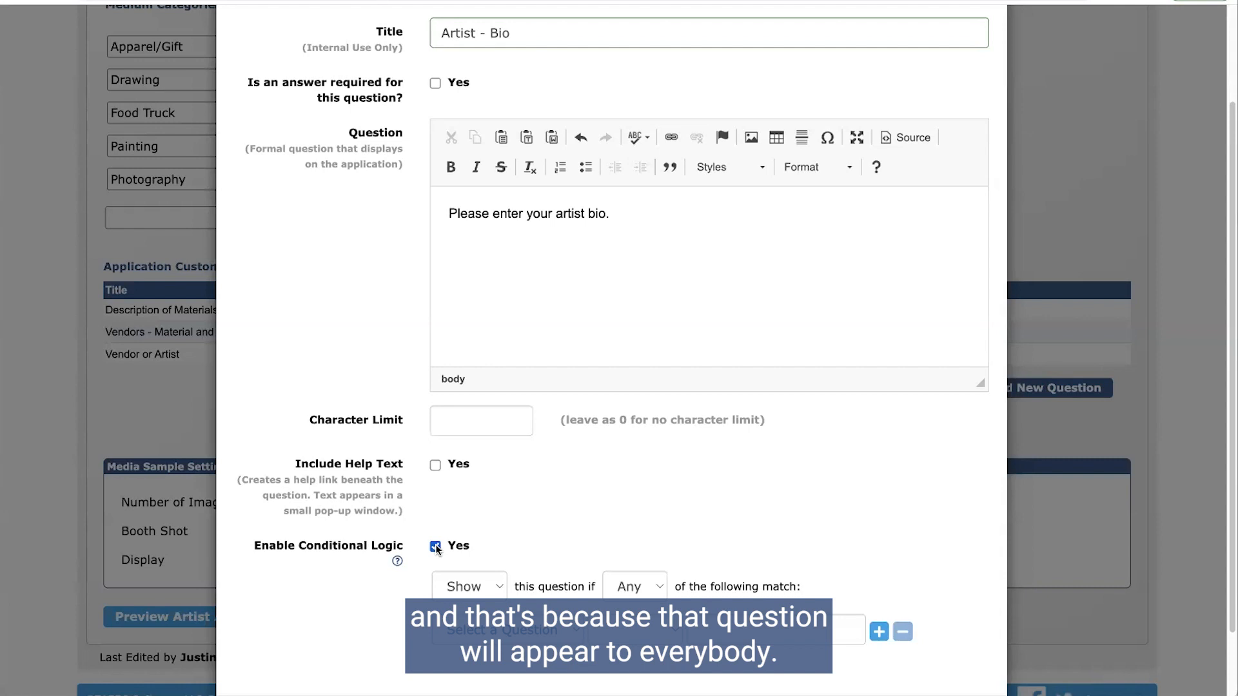
scroll(490, 510, "down", 1)
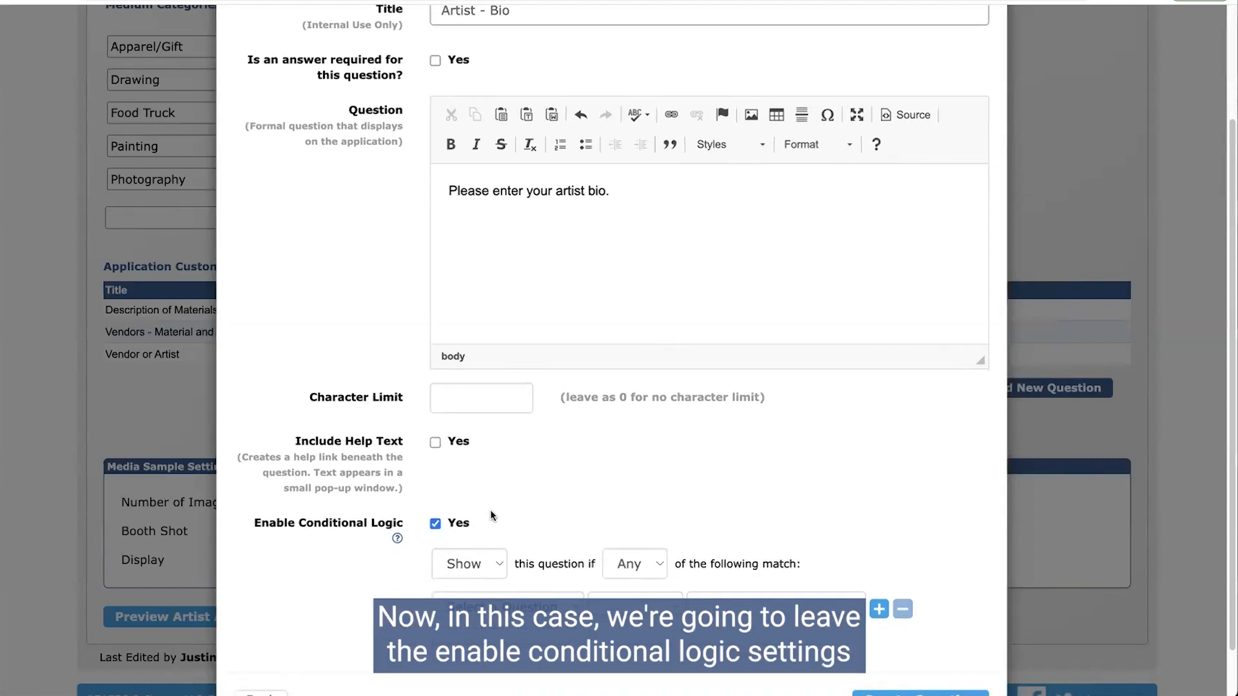
scroll(476, 501, "down", 1)
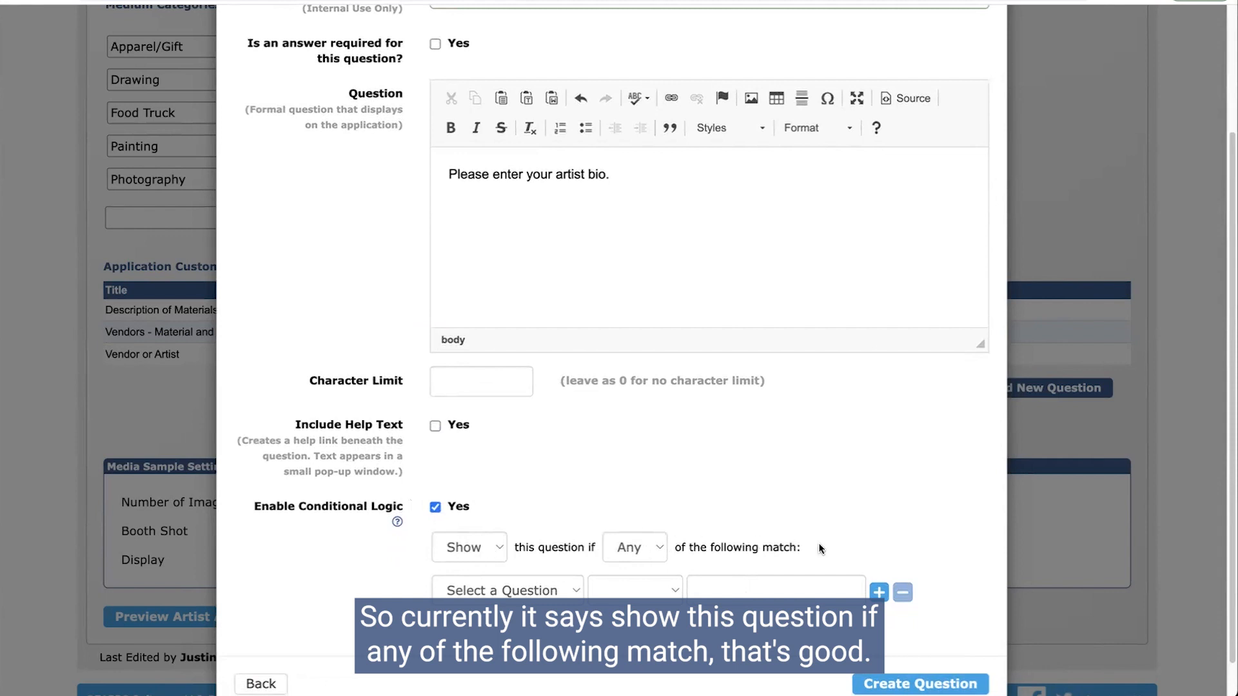
scroll(830, 556, "down", 1)
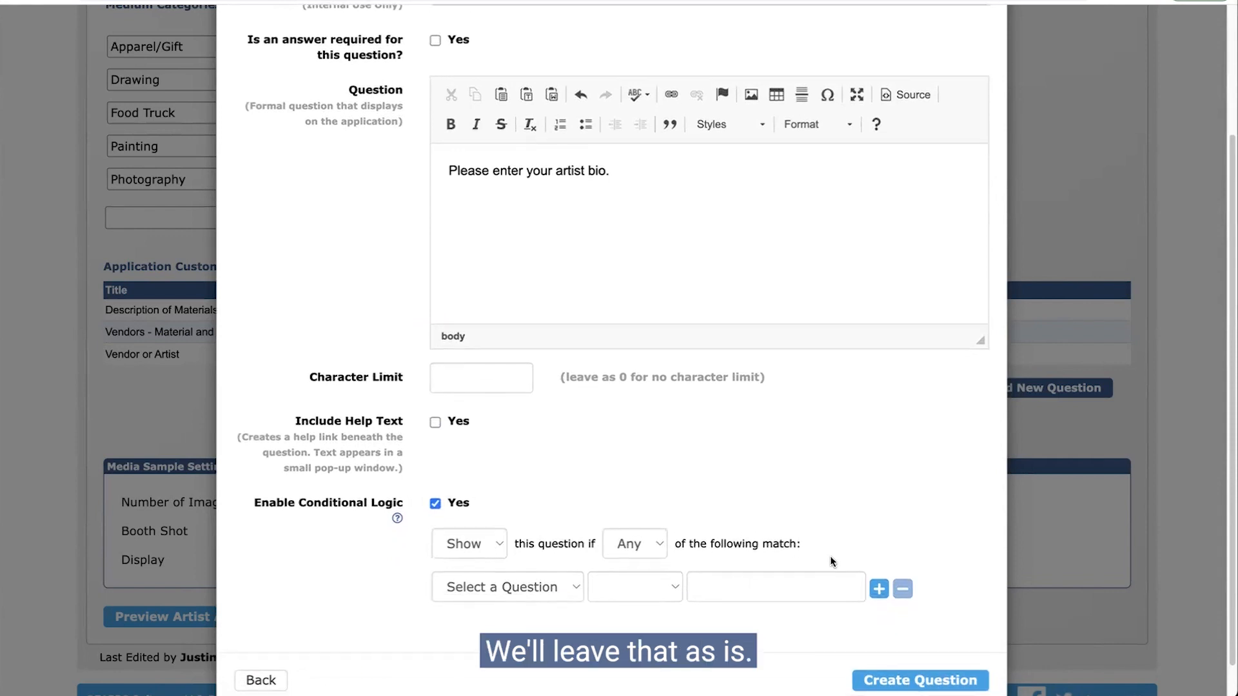
left_click(514, 578)
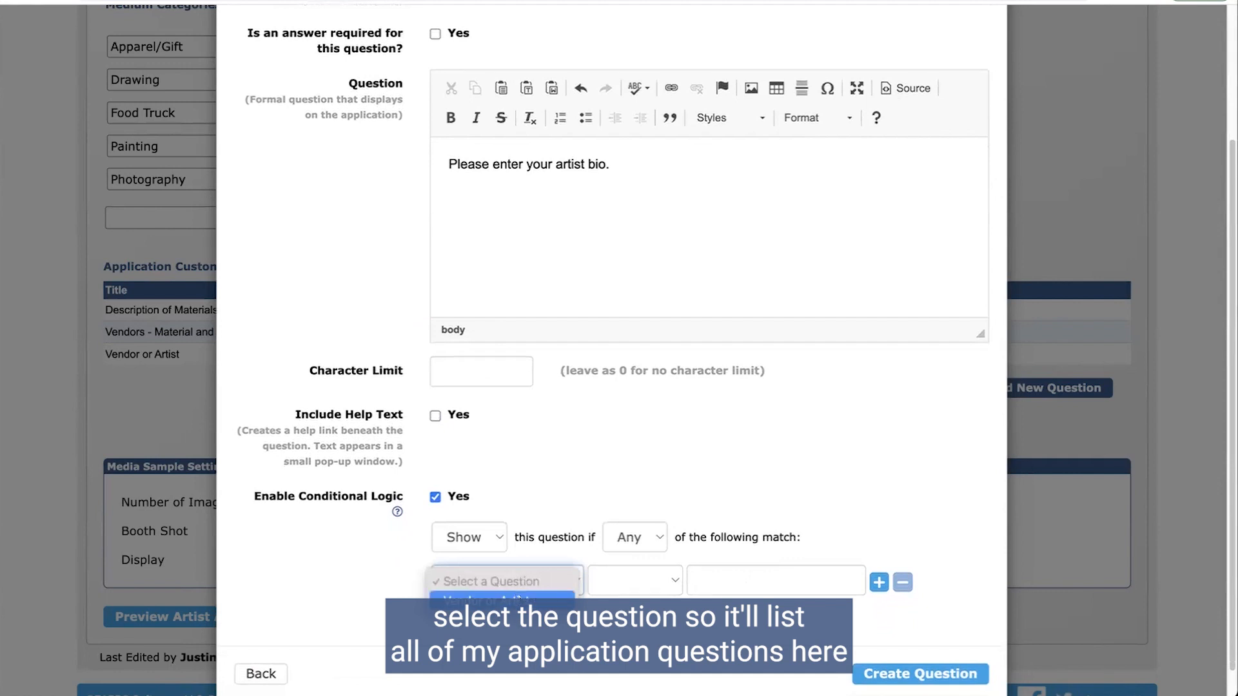
left_click(463, 602)
left_click(626, 580)
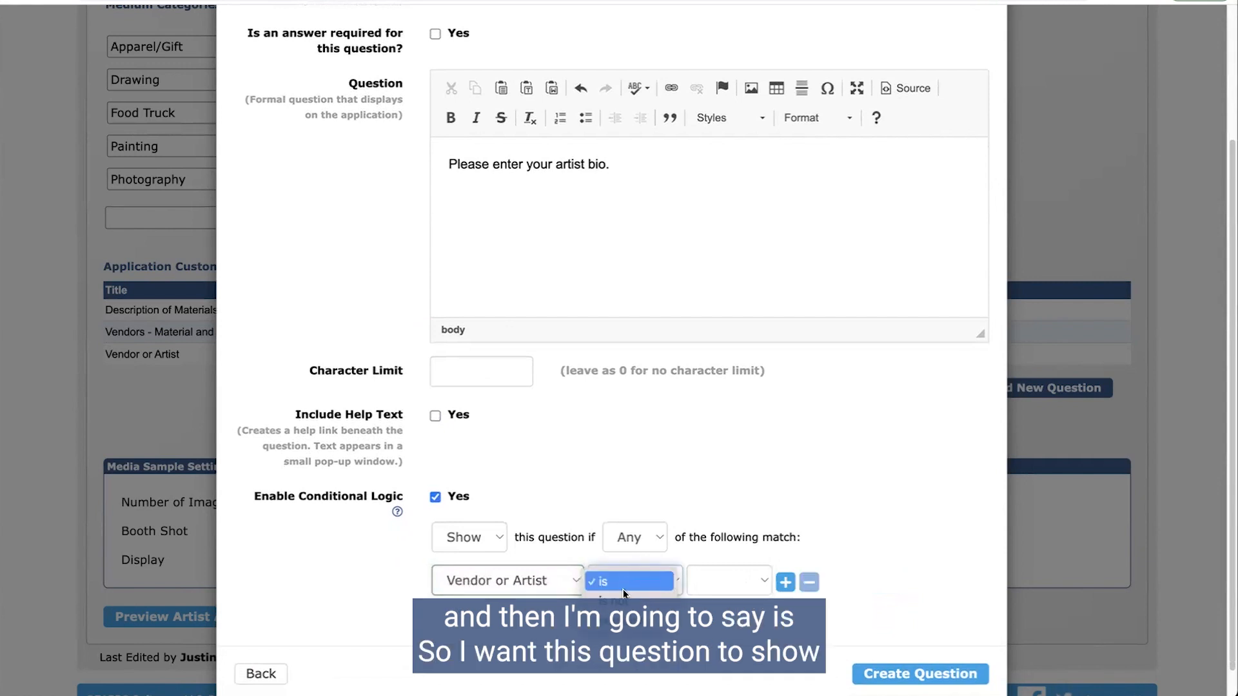
left_click(613, 581)
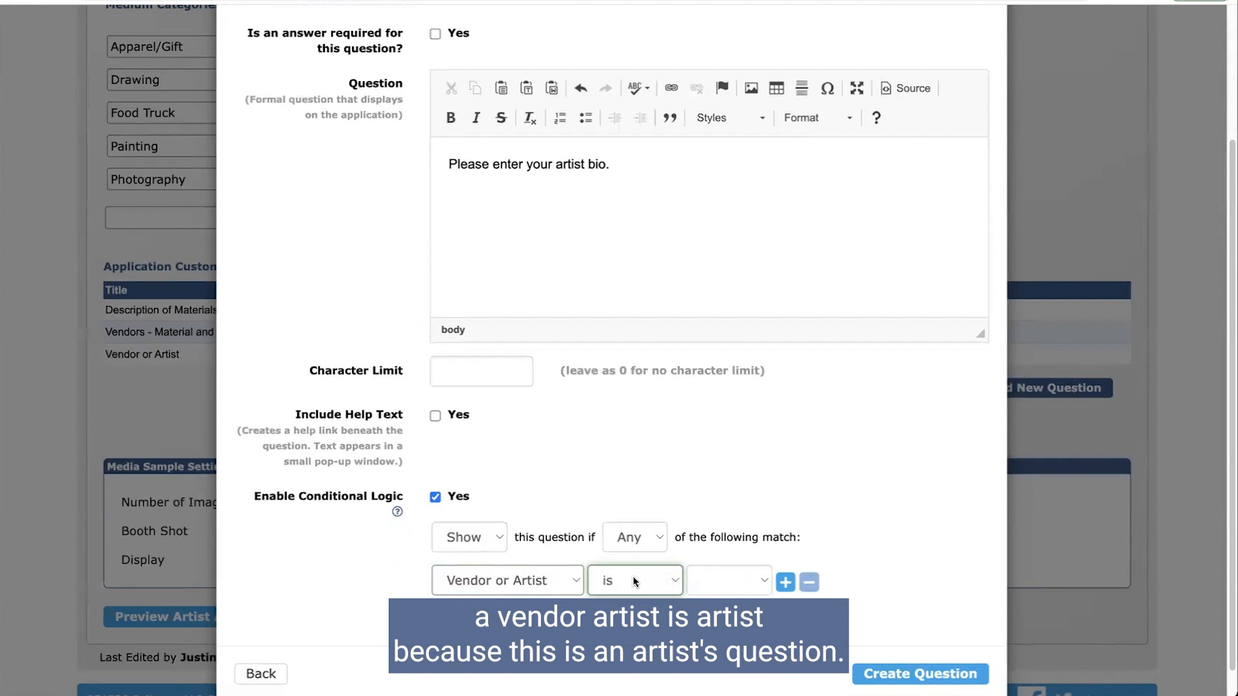
left_click(718, 588)
left_click(715, 586)
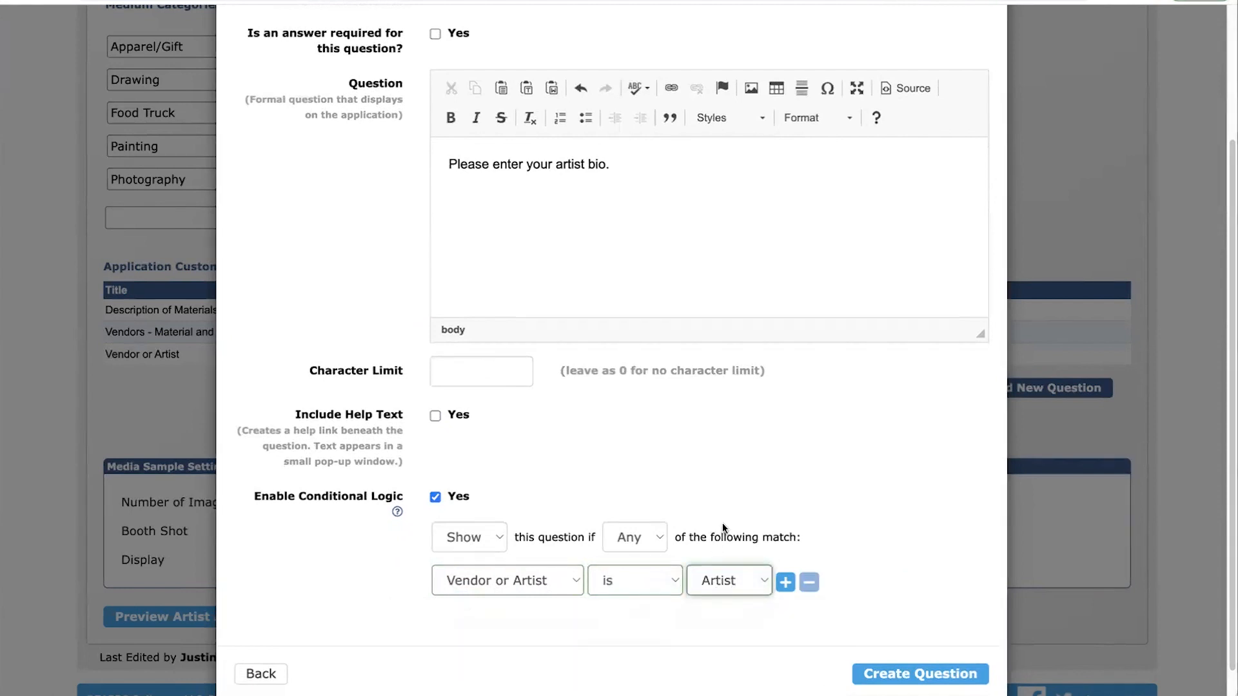
scroll(471, 545, "down", 1)
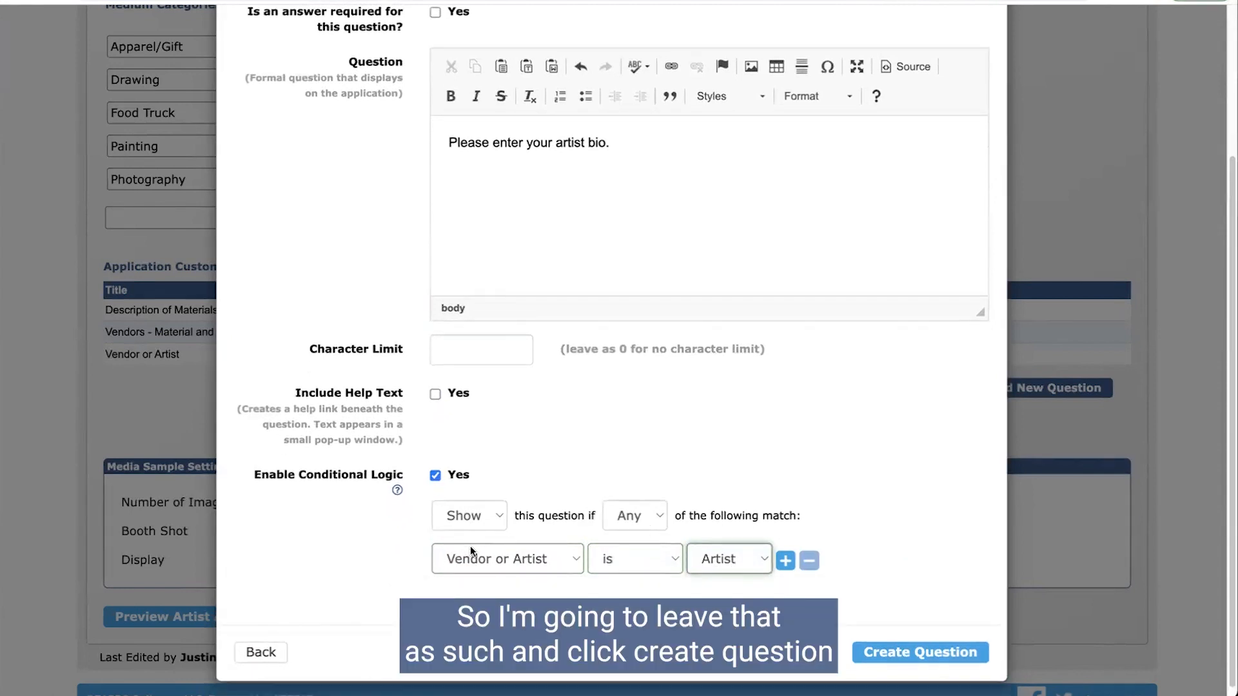
left_click(896, 654)
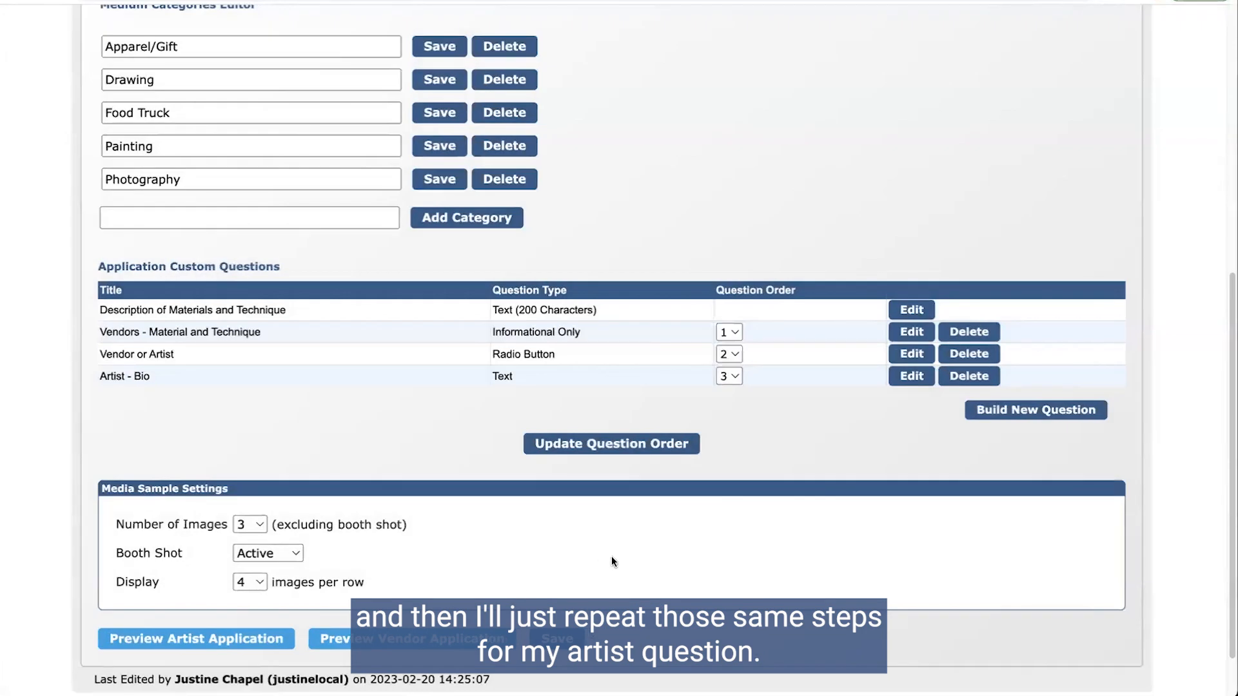
Step: Start a new Text question titled 'Artist - How Many Events' with the pasted past-events wording
left_click(1074, 411)
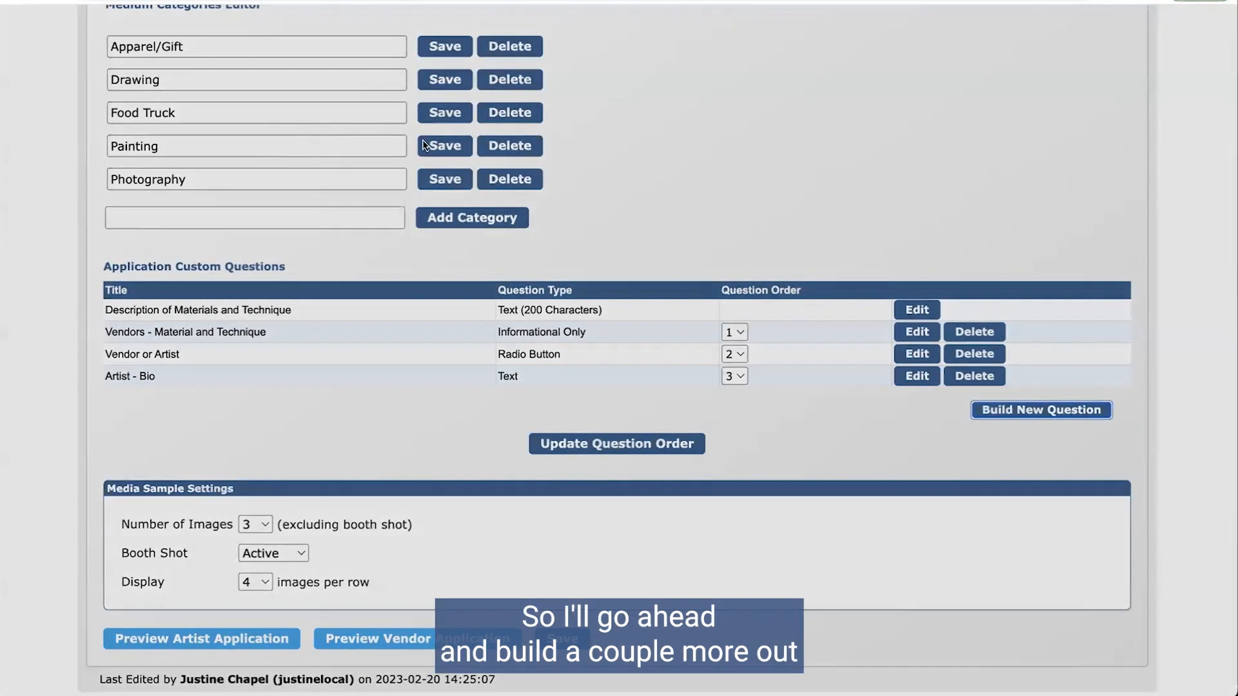
left_click(465, 113)
left_click(465, 132)
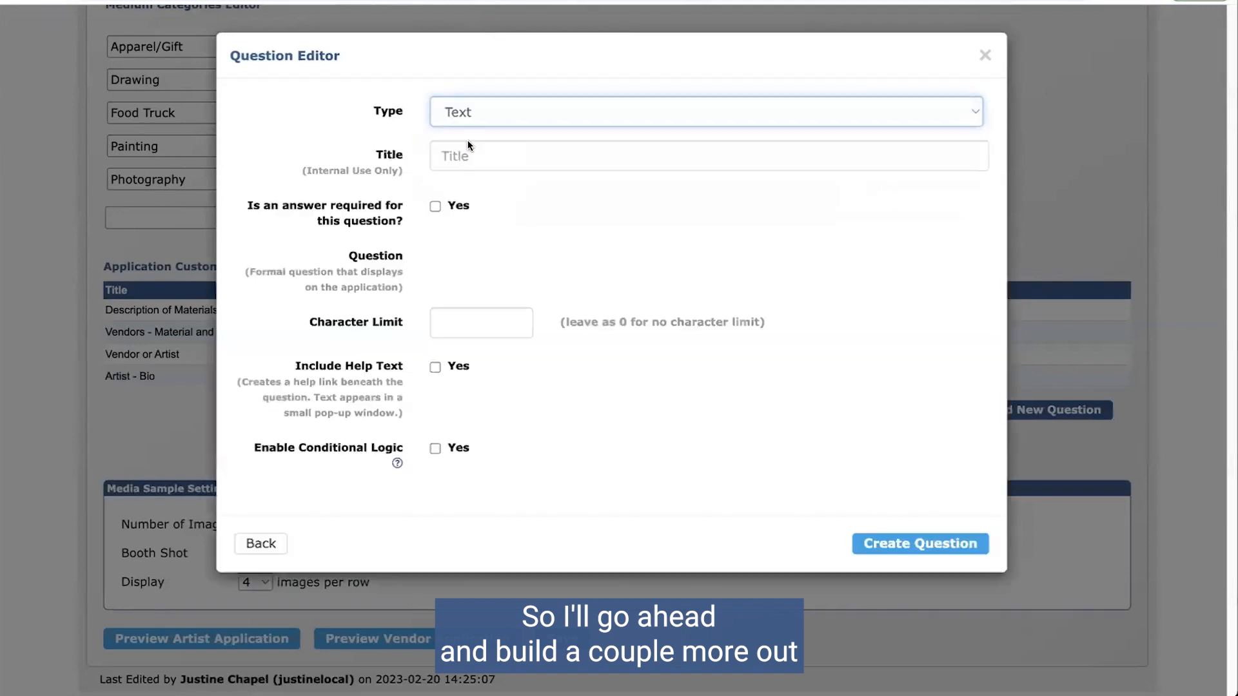
left_click(467, 156)
type("Artist -")
type(" How Man")
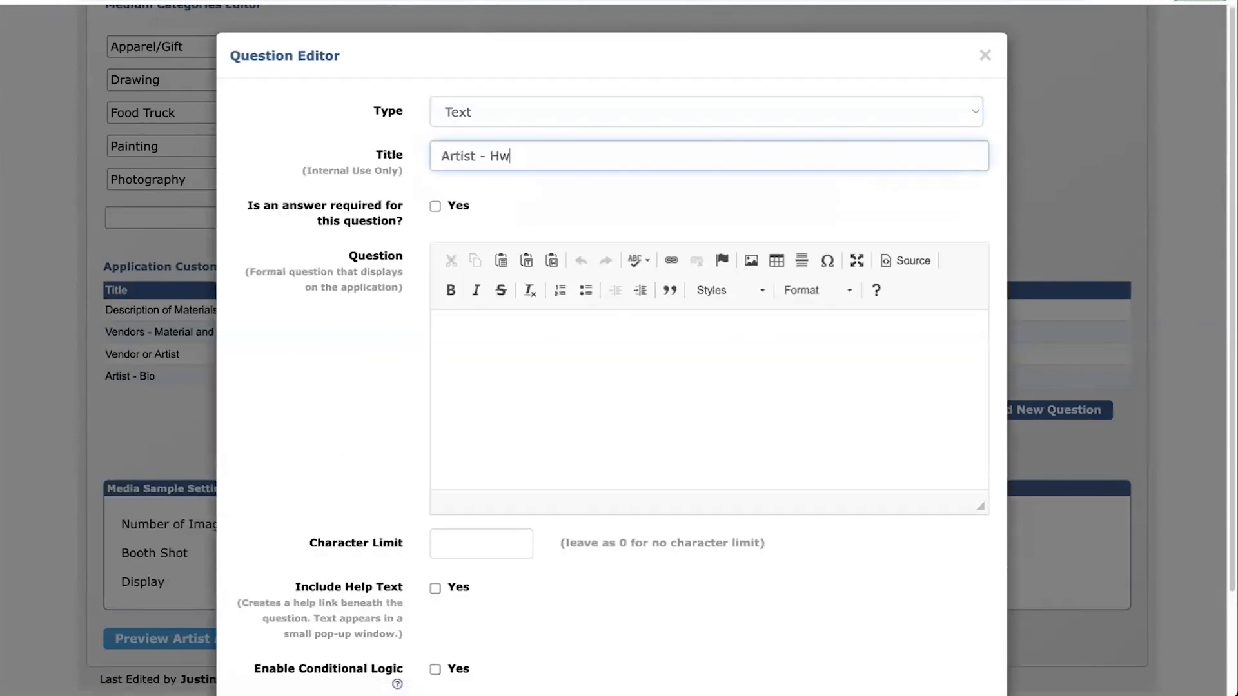
type("y Events")
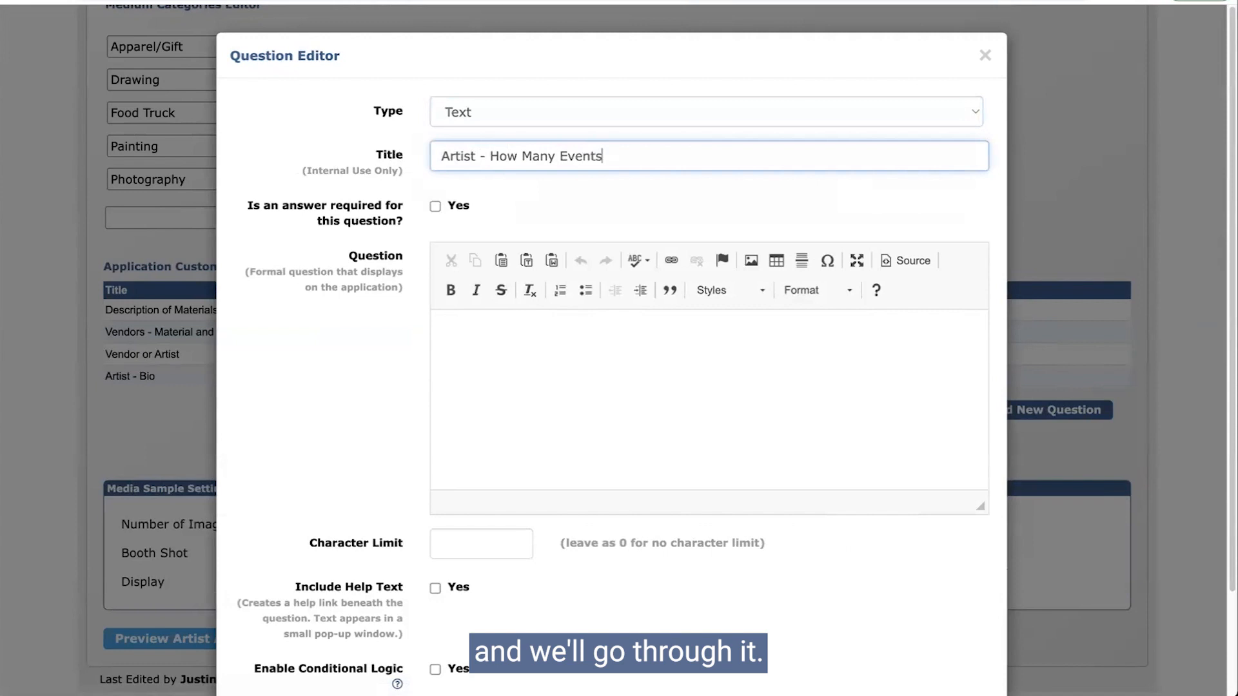
key("Tab")
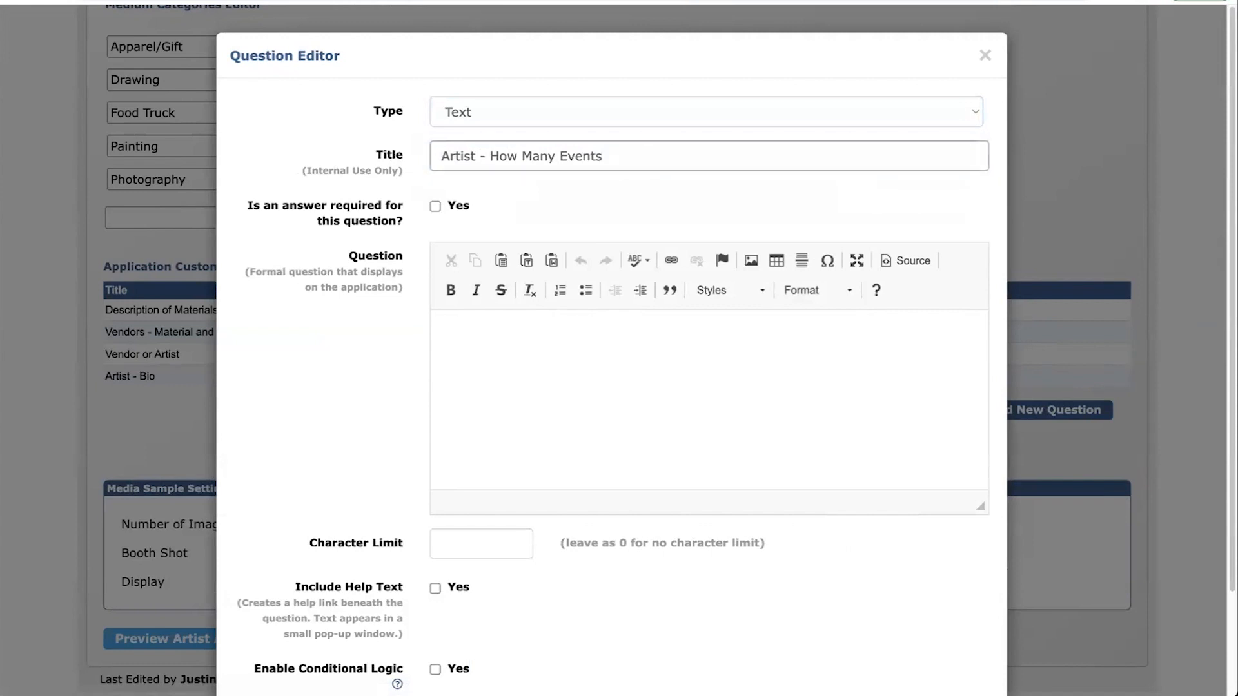
left_click(477, 347)
type("How many events have you participated in the past?")
Step: Add the condition Vendor or Artist is Artist and create the question
scroll(497, 362, "down", 2)
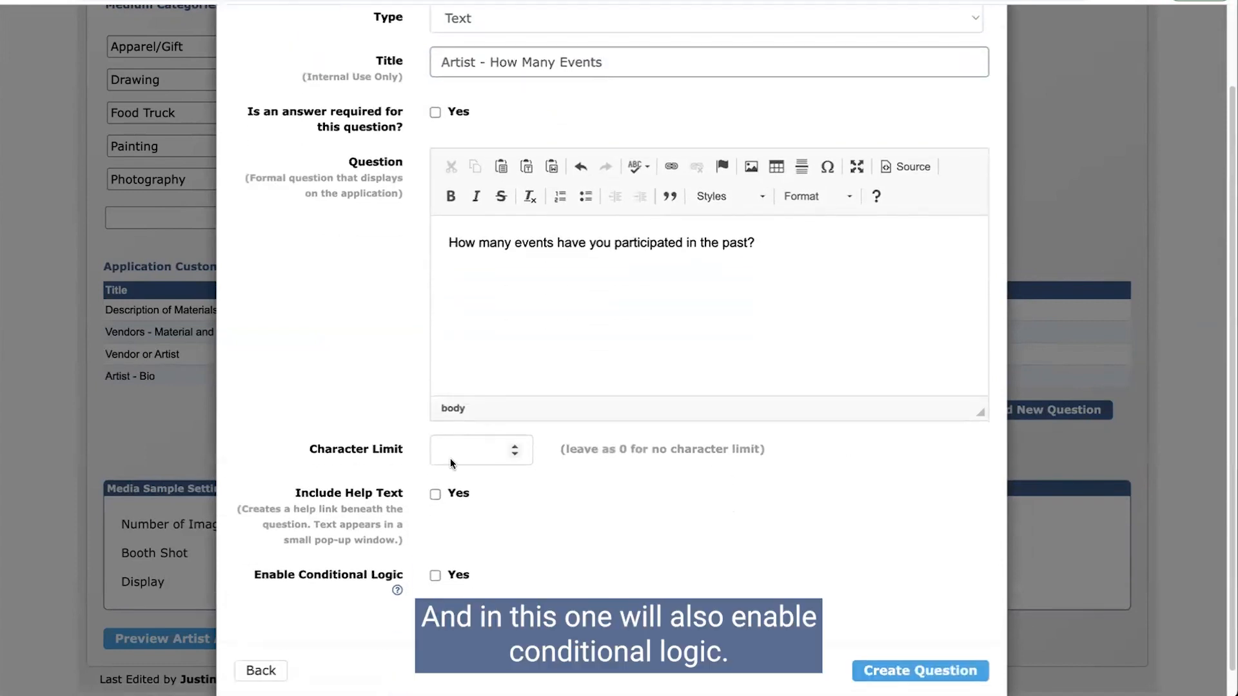
left_click(436, 575)
scroll(490, 521, "down", 2)
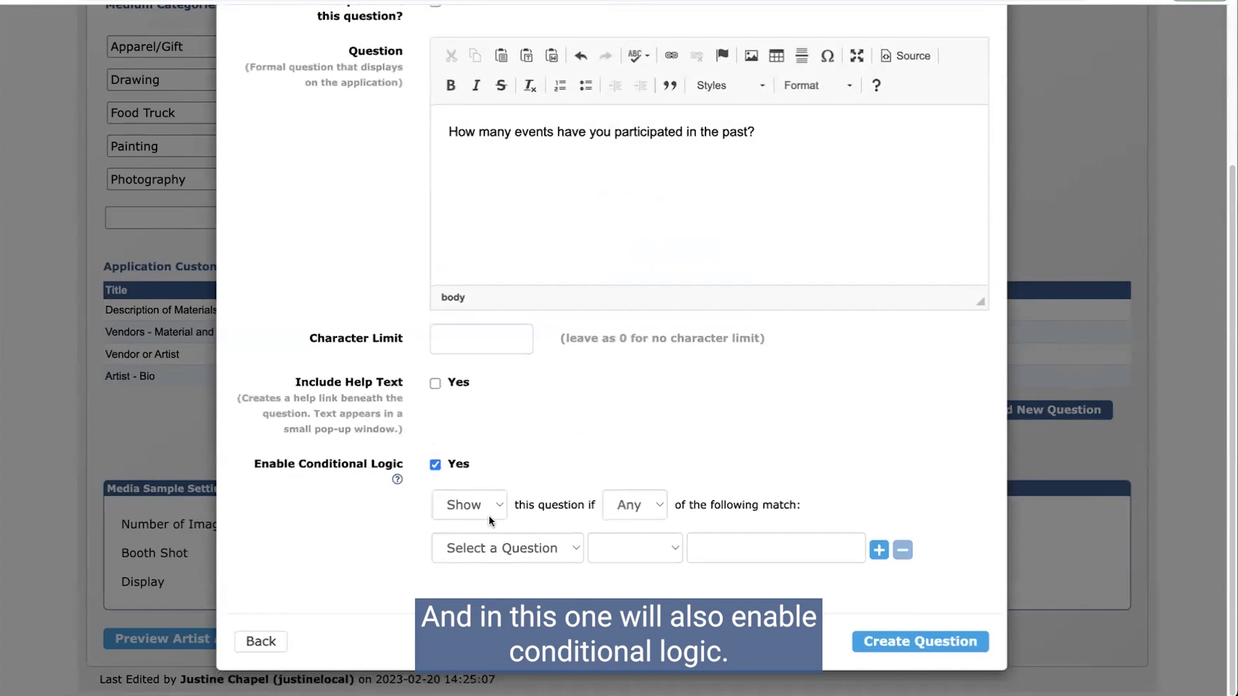
left_click(515, 549)
left_click(511, 567)
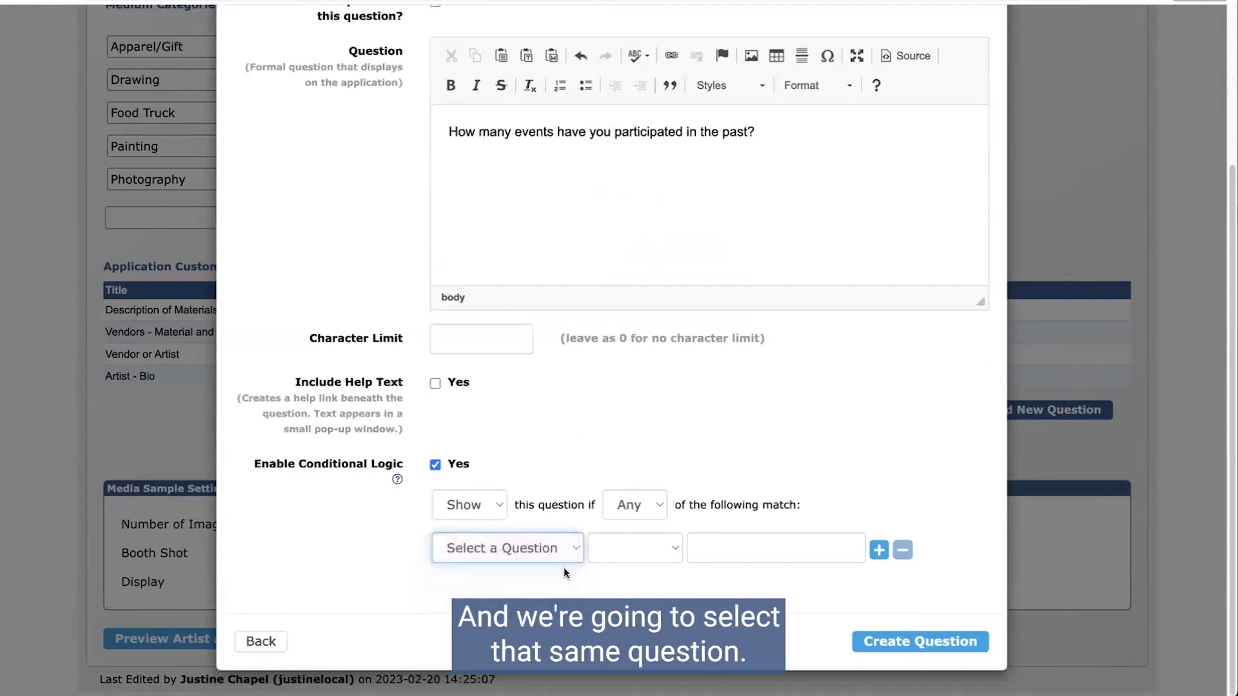
left_click(550, 552)
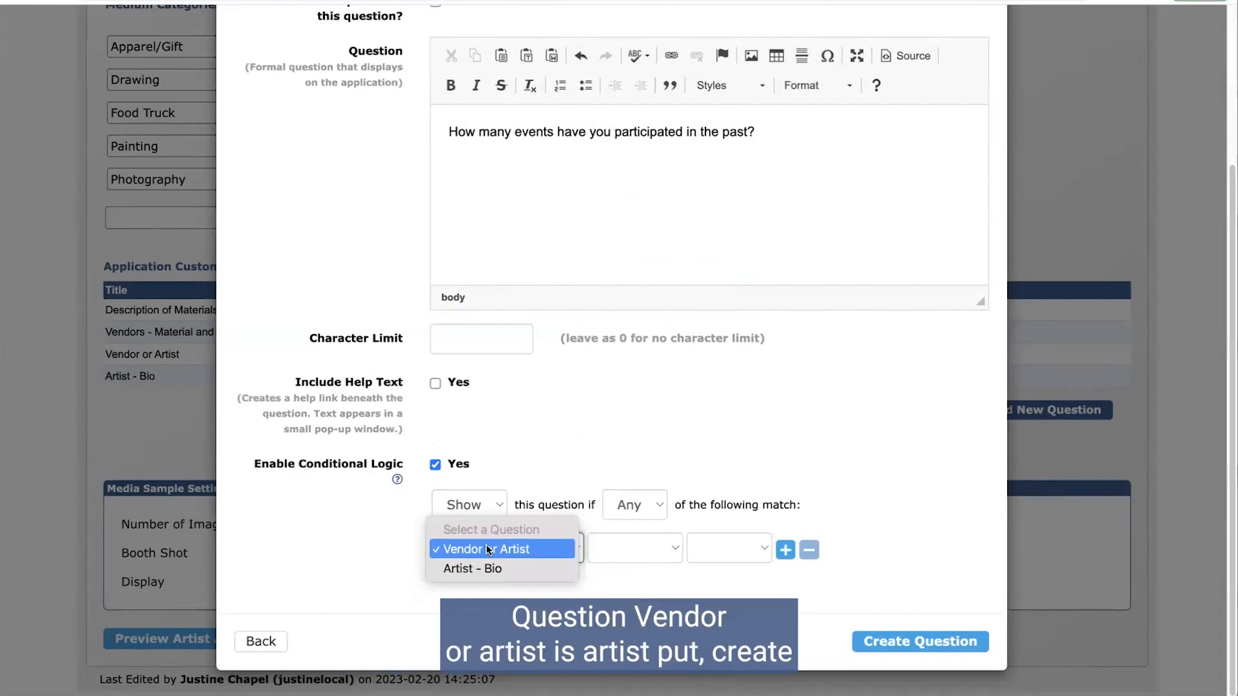
left_click(488, 550)
left_click(660, 555)
left_click(659, 554)
left_click(727, 549)
left_click(726, 548)
left_click(935, 642)
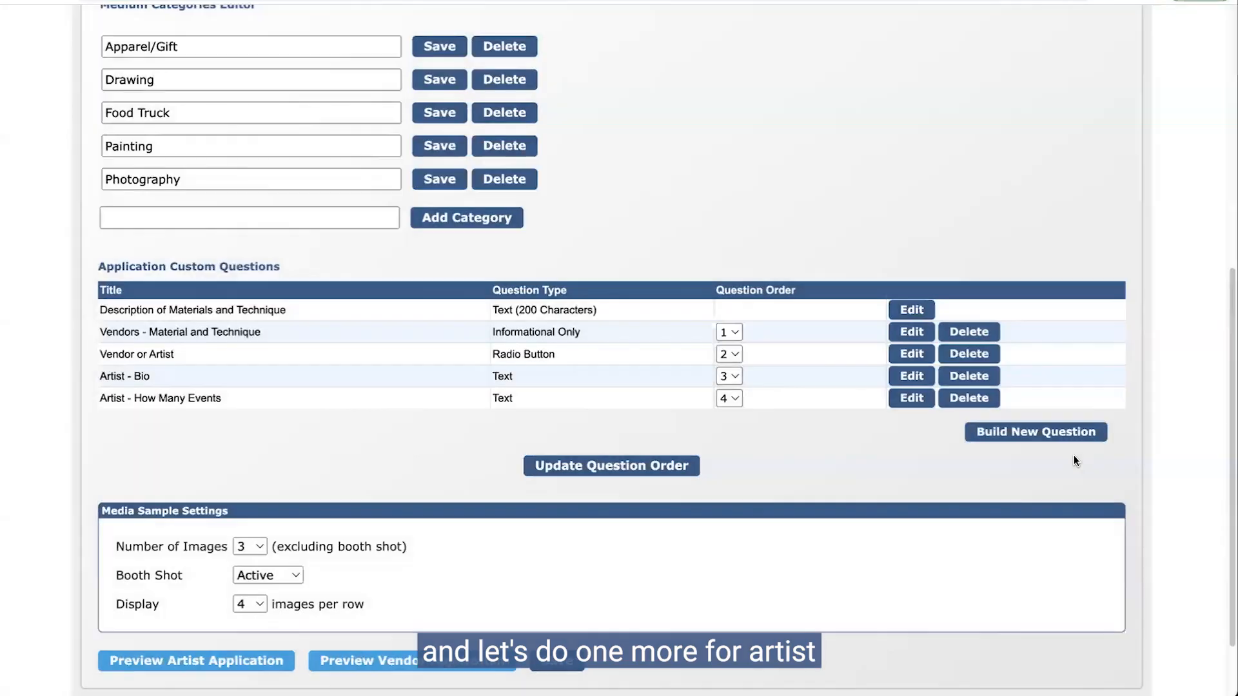
Step: Start a new Text question titled 'Artist - Why' with the pasted why-participate wording
left_click(1002, 436)
left_click(474, 115)
left_click(474, 133)
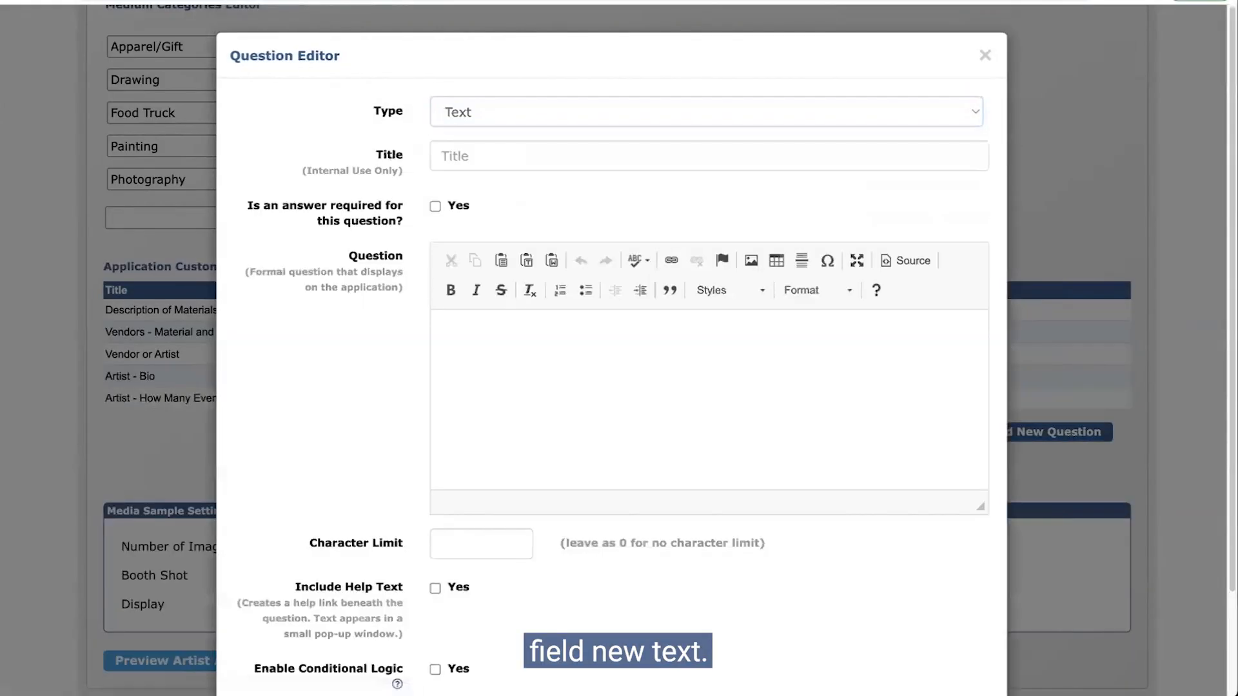
left_click(525, 158)
type("Artist - Why")
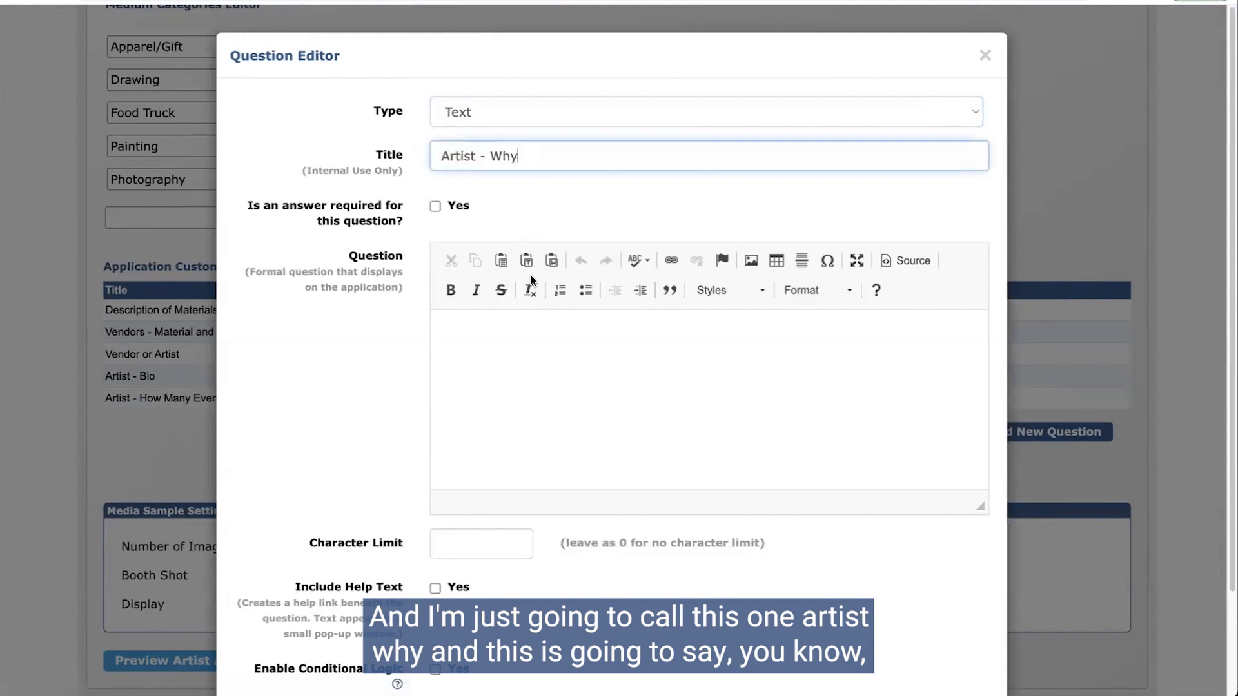
left_click(487, 383)
type("Why do you want to participate in this event as an artist?")
Step: Add the condition Vendor or Artist is Artist and create the question
scroll(477, 363, "down", 3)
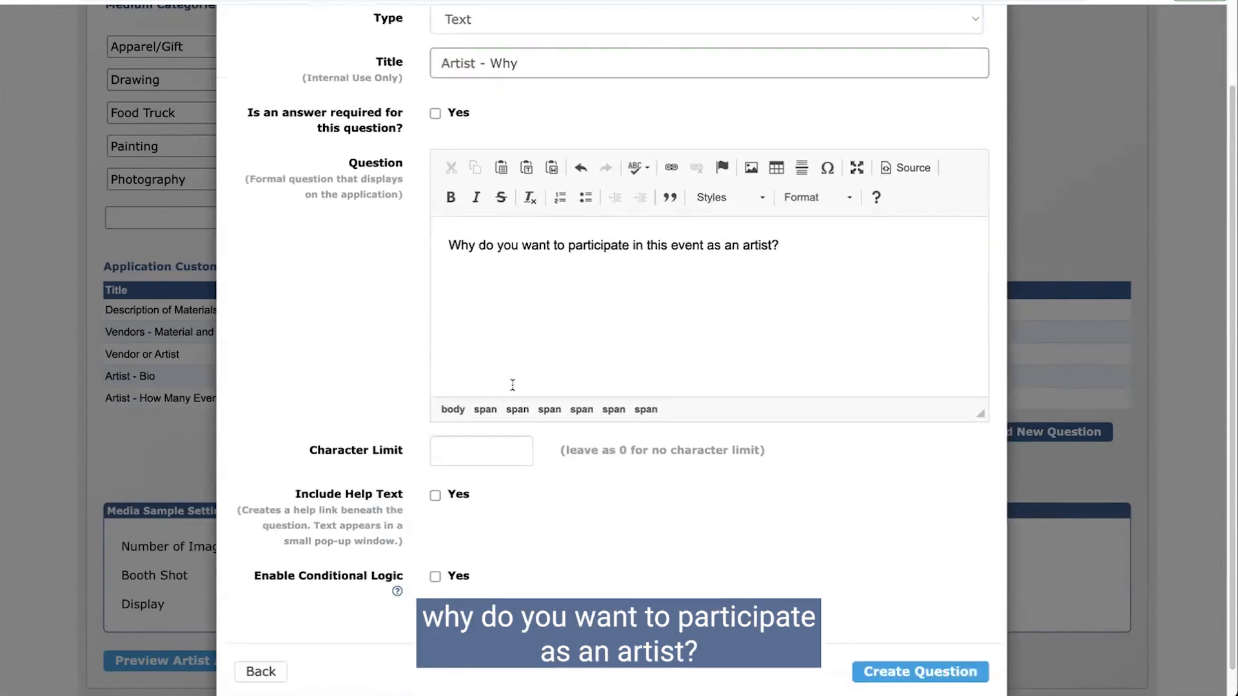
left_click(437, 575)
scroll(457, 581, "down", 3)
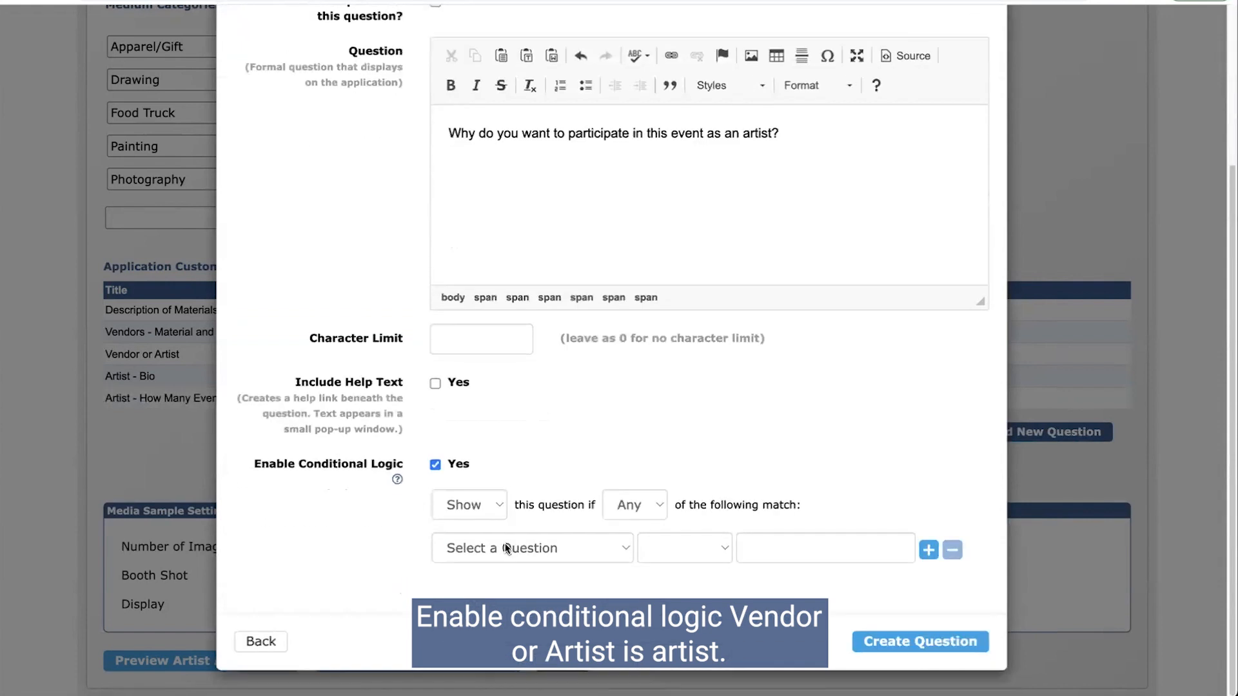
left_click(508, 548)
left_click(490, 569)
left_click(670, 548)
left_click(673, 550)
left_click(762, 552)
left_click(762, 549)
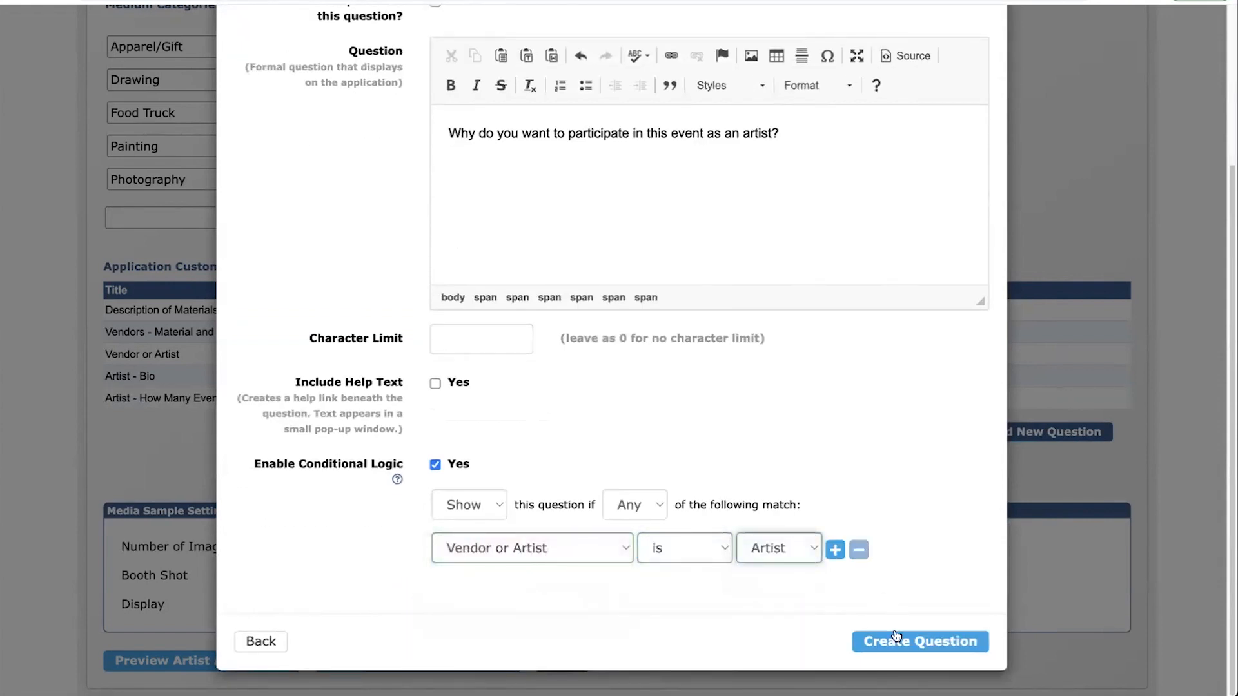
left_click(895, 643)
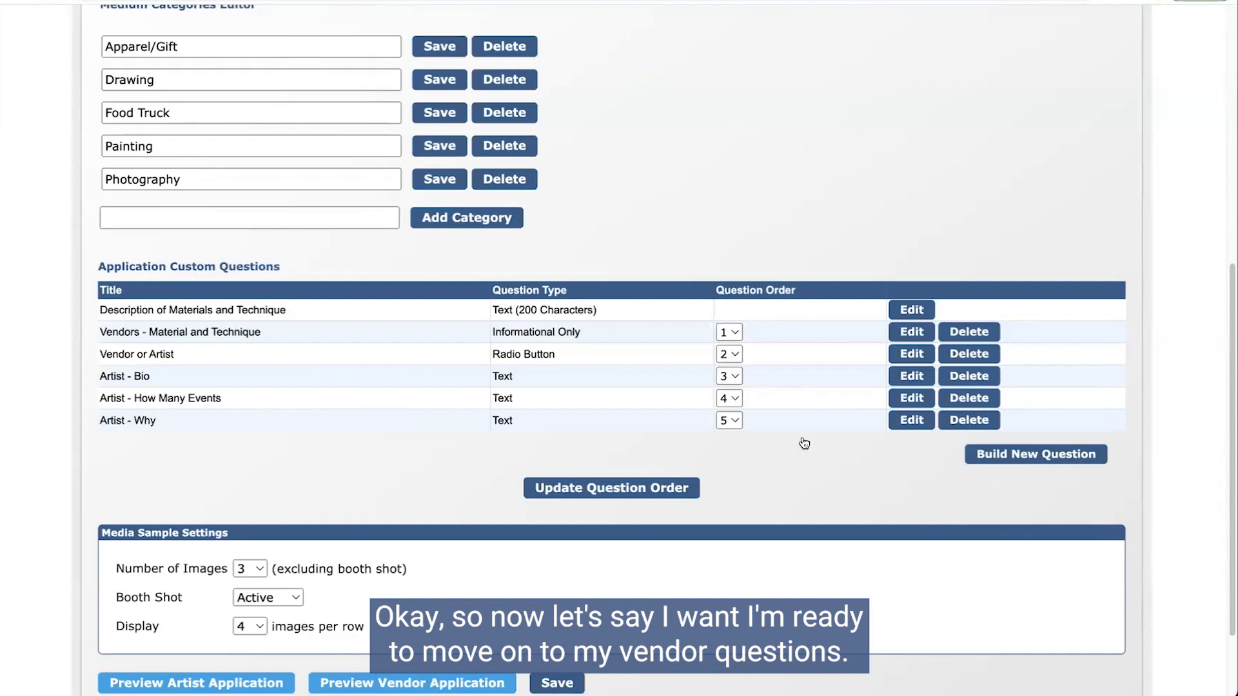
left_click(1037, 454)
Step: Set up a Text question titled 'Vendor - History' with the pasted business-history wording
left_click(555, 111)
left_click(518, 133)
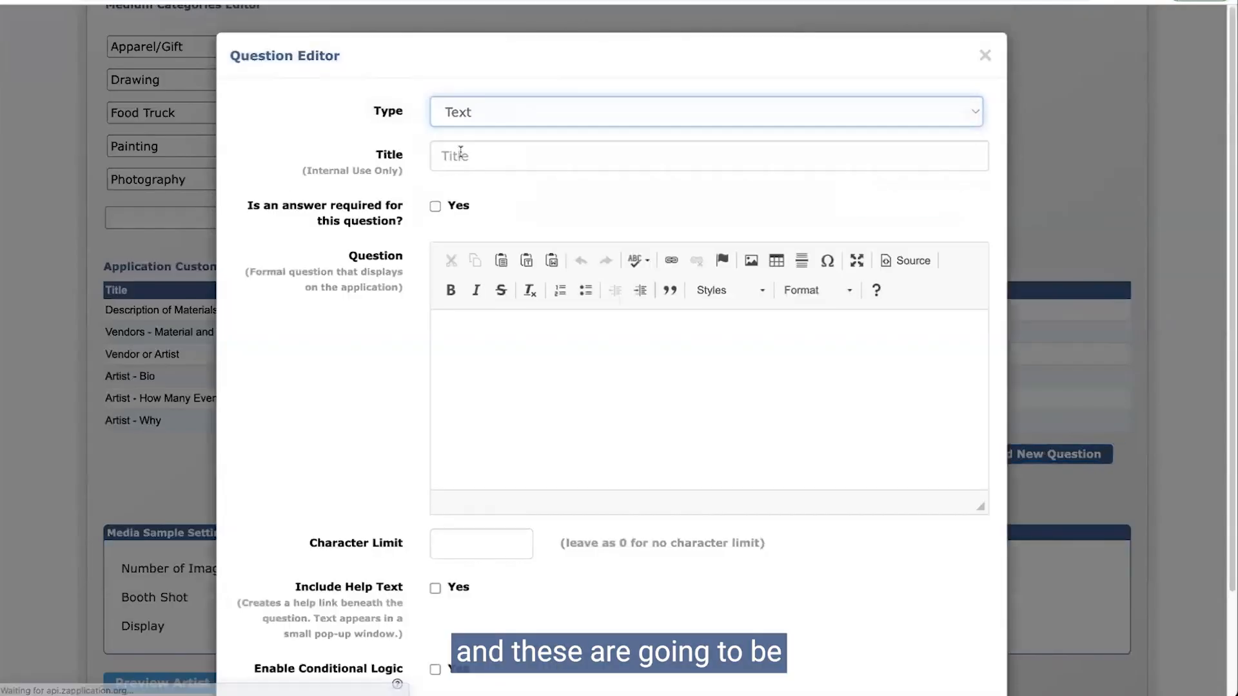
left_click(462, 157)
type("Vendor - History")
key("Tab")
left_click(534, 386)
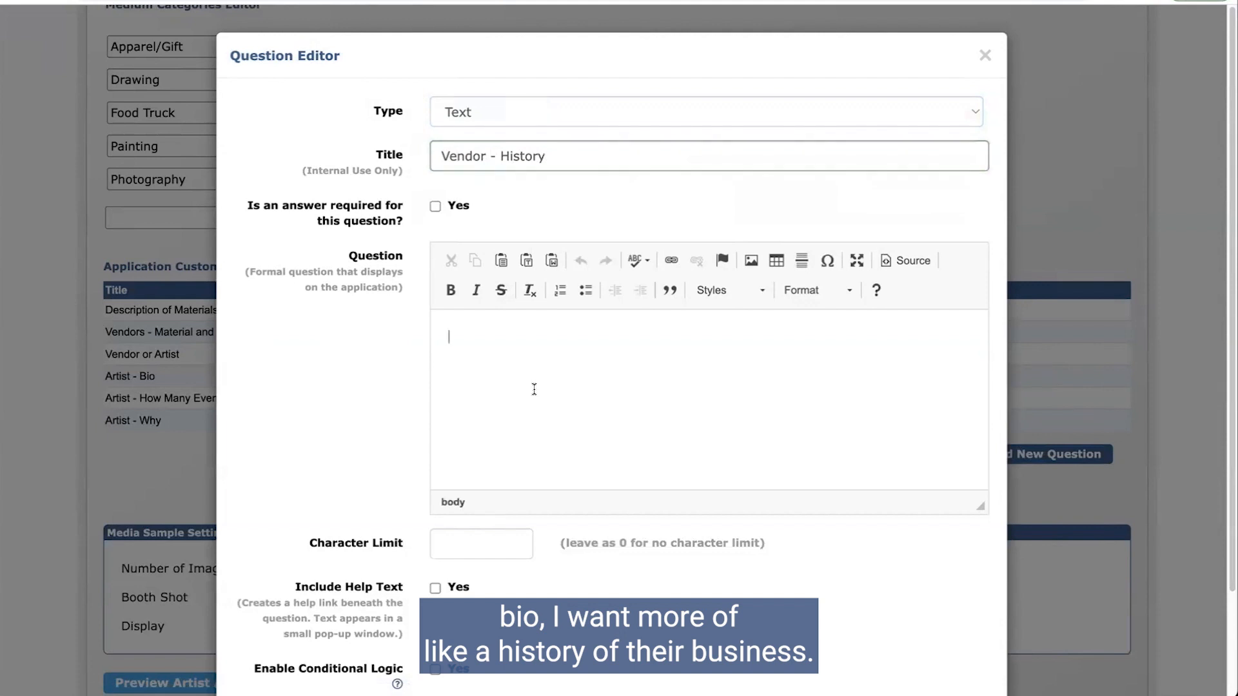
type("Please provide a history of your business/food truck/apparel shop?")
Step: Add the condition Vendor or Artist is Vendor so only vendors see it
scroll(523, 382, "down", 3)
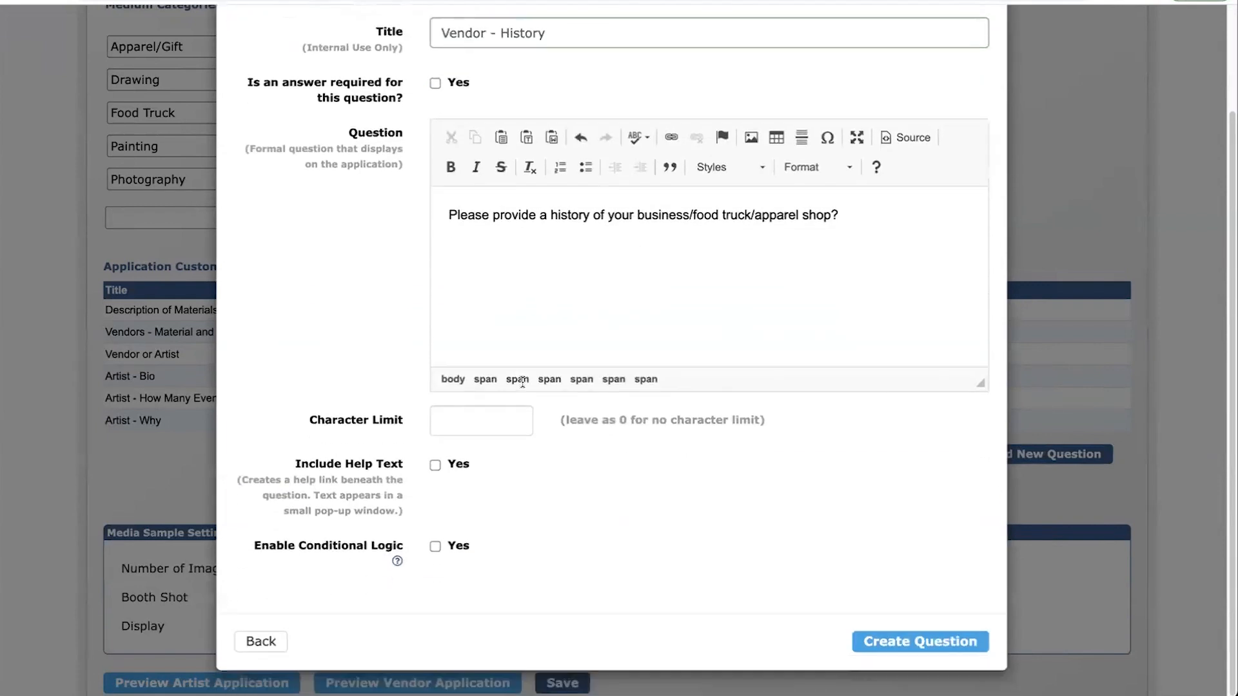
left_click(433, 546)
scroll(506, 513, "down", 1)
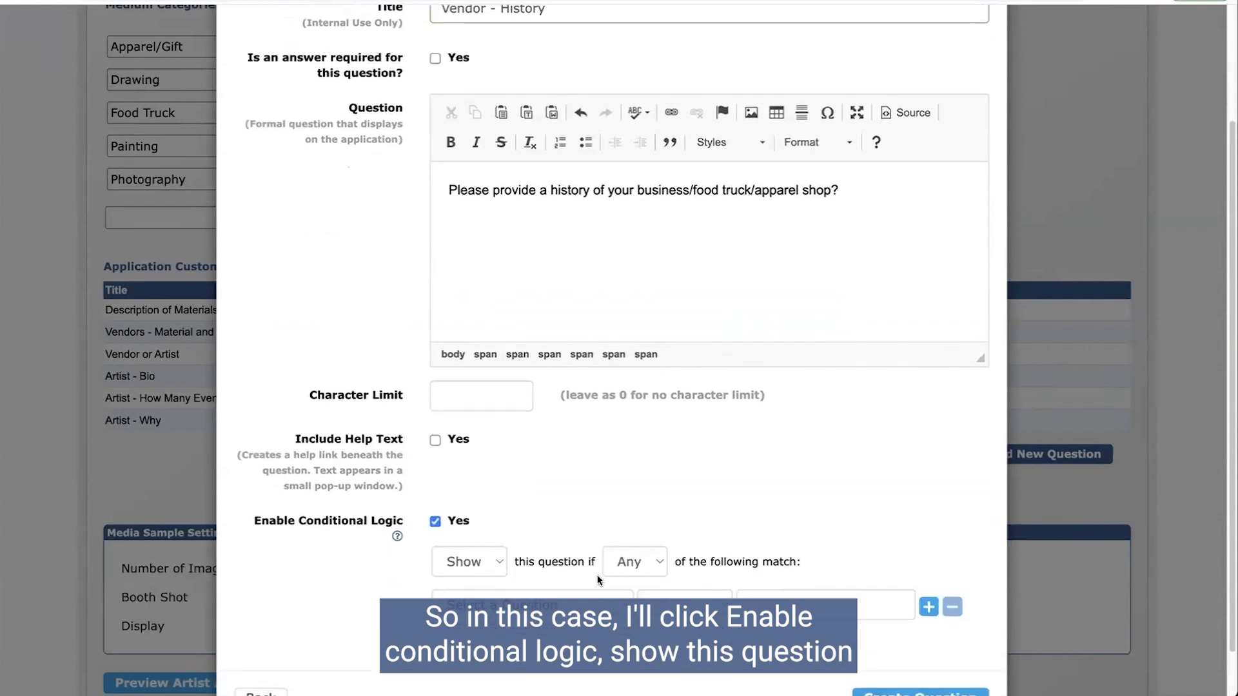
left_click(570, 603)
left_click(549, 624)
left_click(686, 604)
left_click(765, 597)
left_click(767, 625)
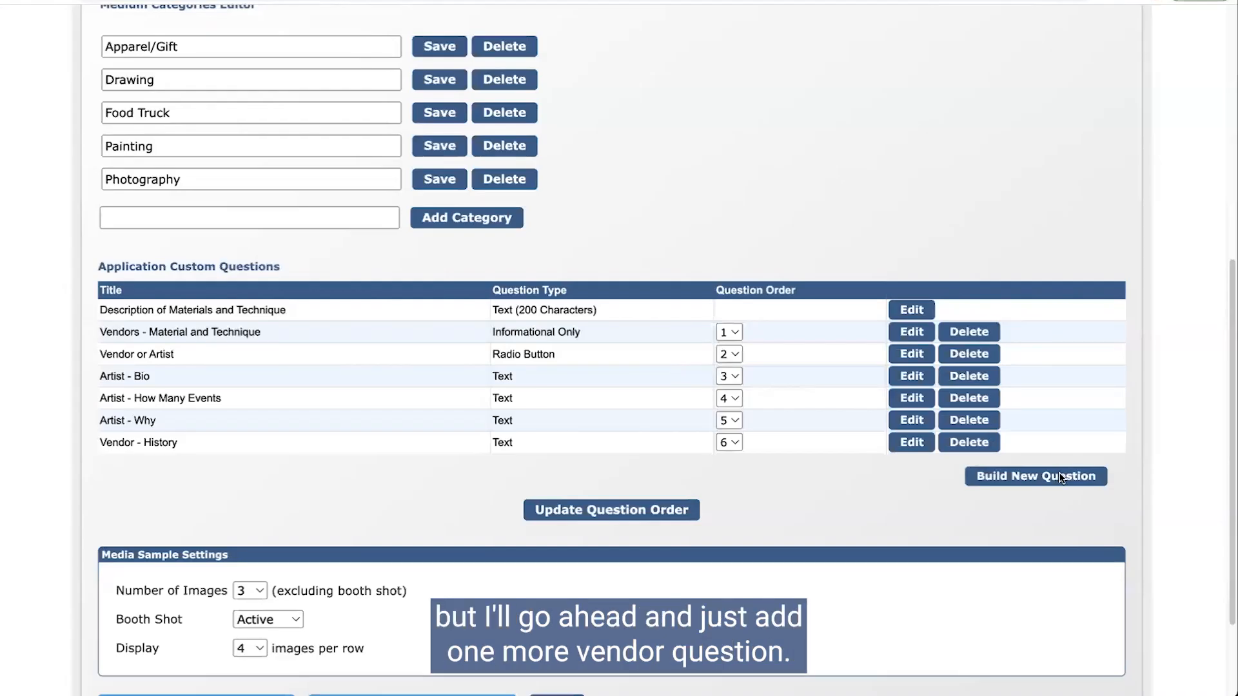
Step: Start a new Text question titled 'Vendor - Equipment' with the pasted equipment wording
left_click(1063, 475)
left_click(494, 111)
left_click(477, 130)
left_click(497, 149)
type("Vendor")
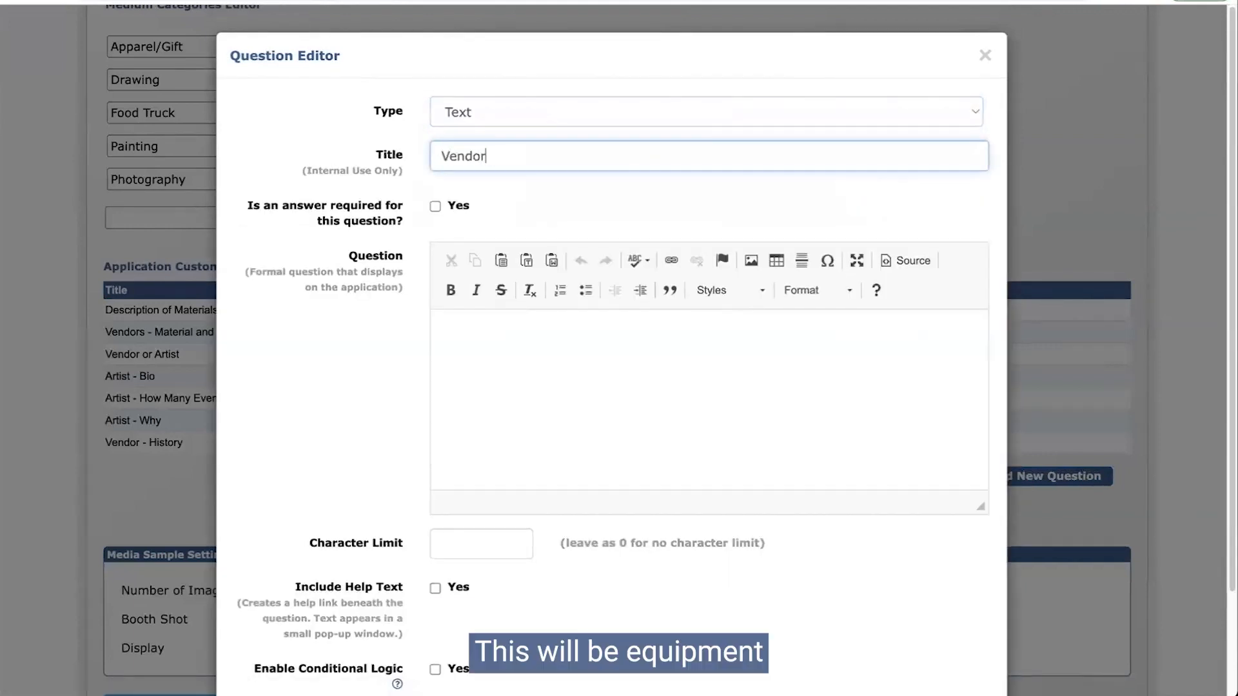
type(" - Equipment")
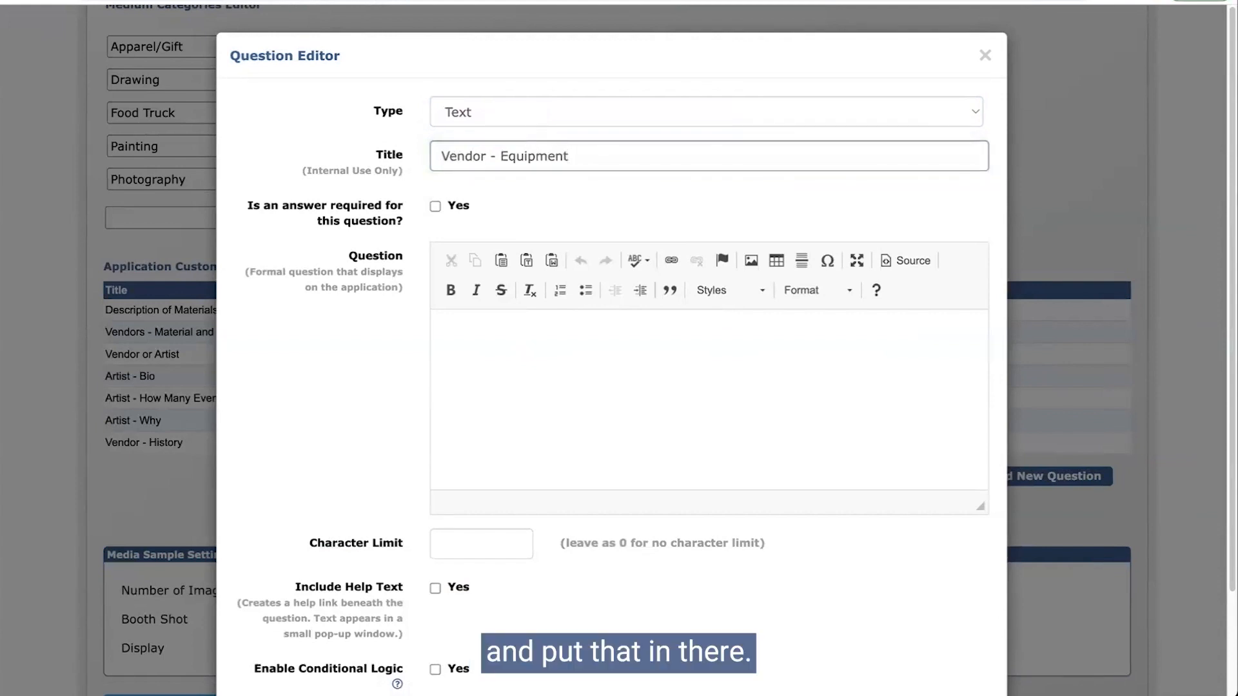
left_click(572, 359)
type("What is required, equipment-wise to run your food truck/booth/etc.? (electrical outlet, generator, etc.)")
Step: Add the condition Vendor or Artist is Vendor
scroll(573, 359, "down", 2)
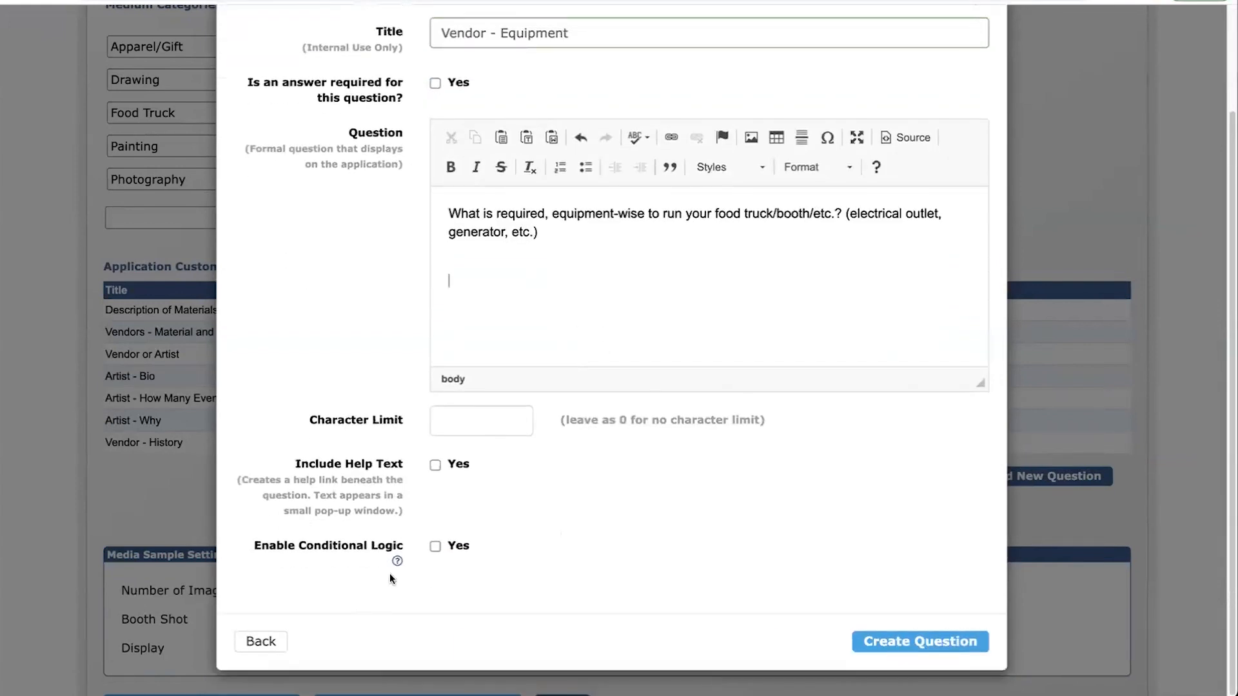
left_click(436, 546)
scroll(489, 543, "down", 1)
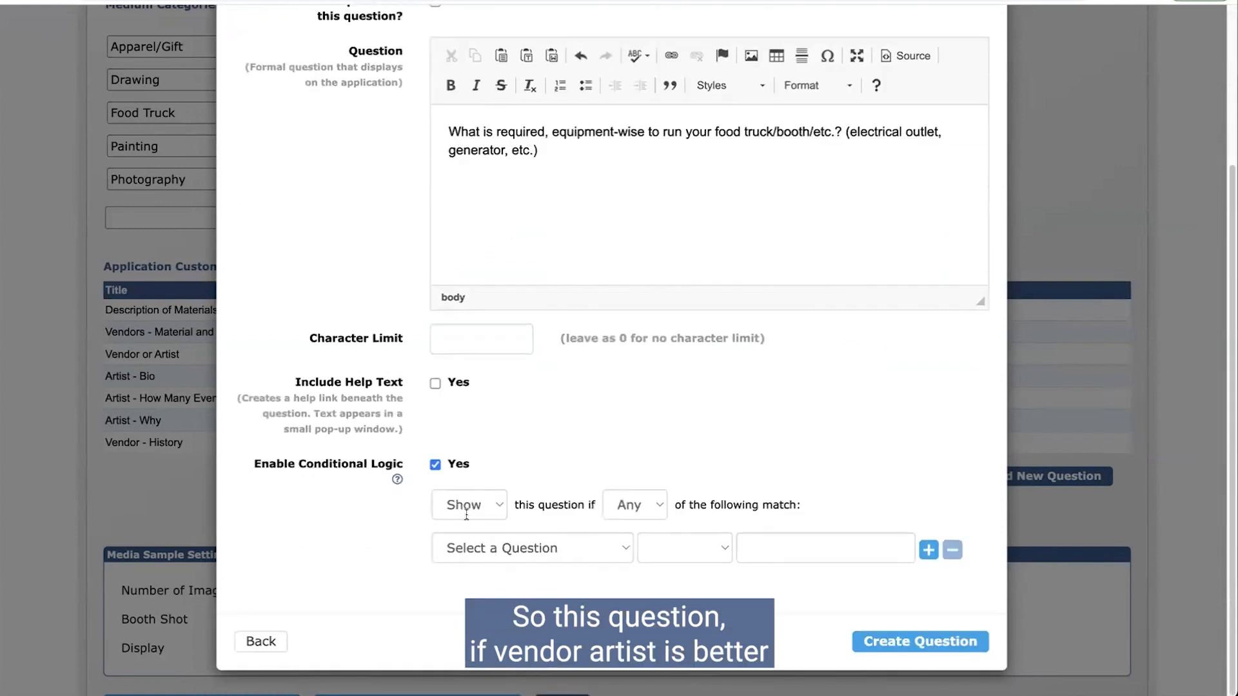
left_click(527, 543)
left_click(513, 571)
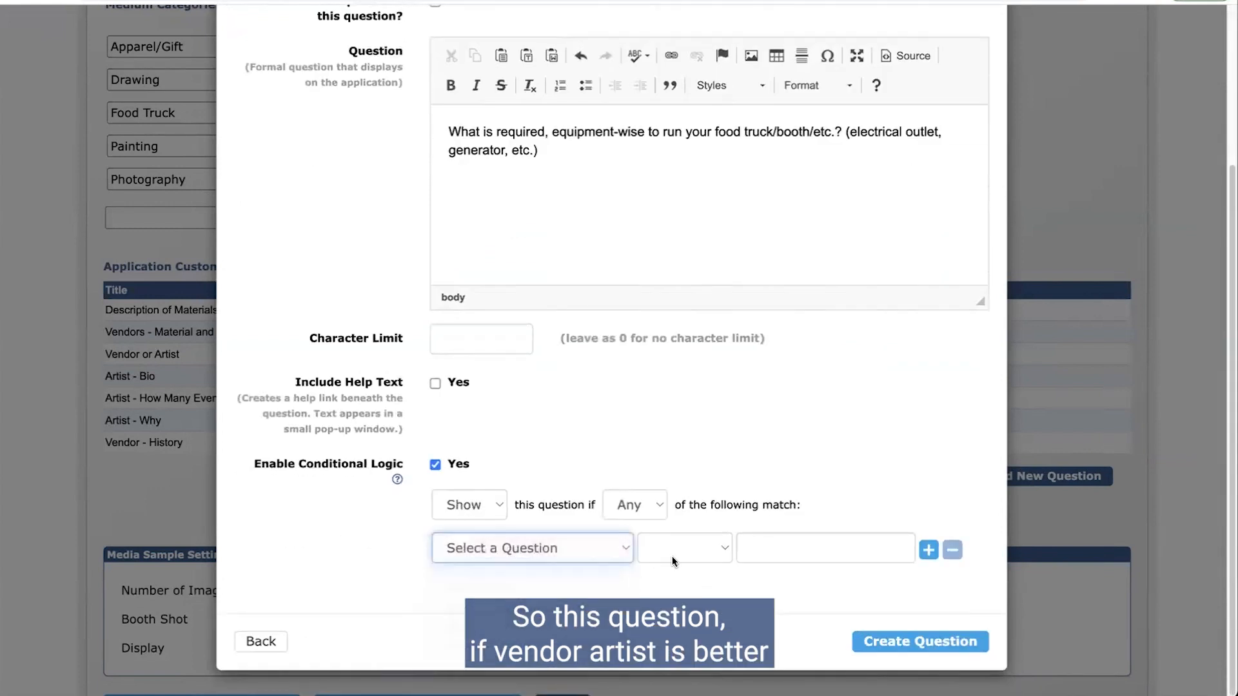
left_click(674, 556)
left_click(653, 549)
left_click(777, 551)
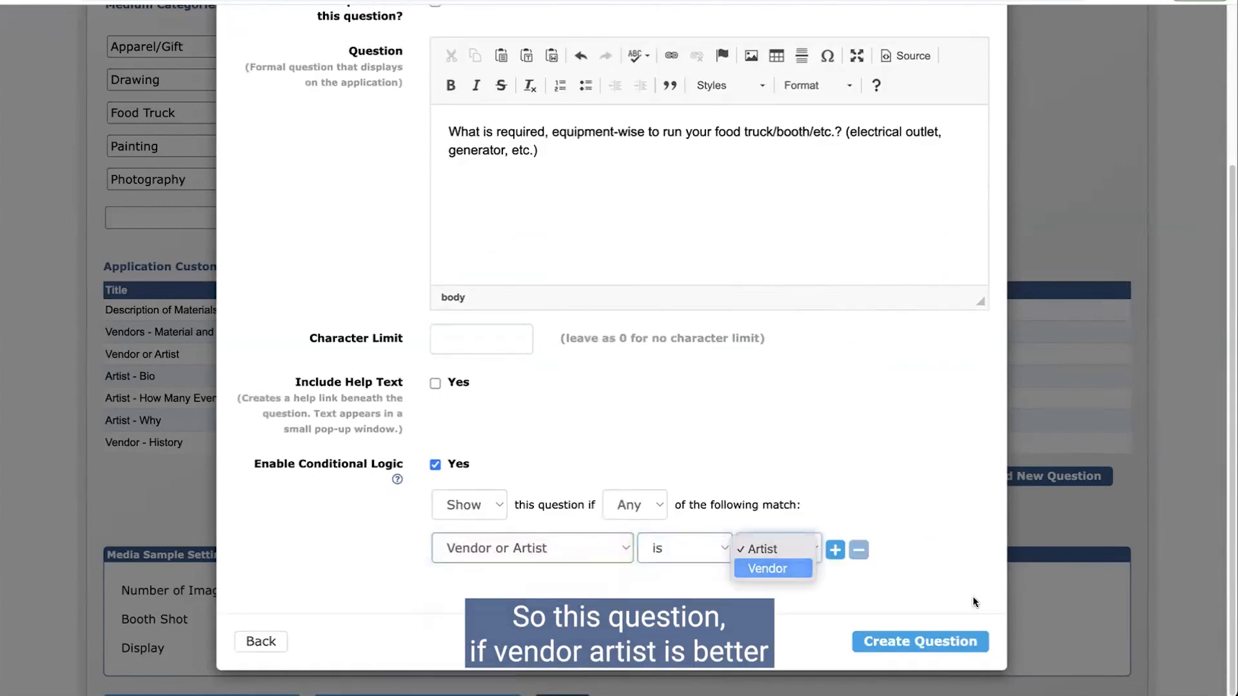
left_click(777, 567)
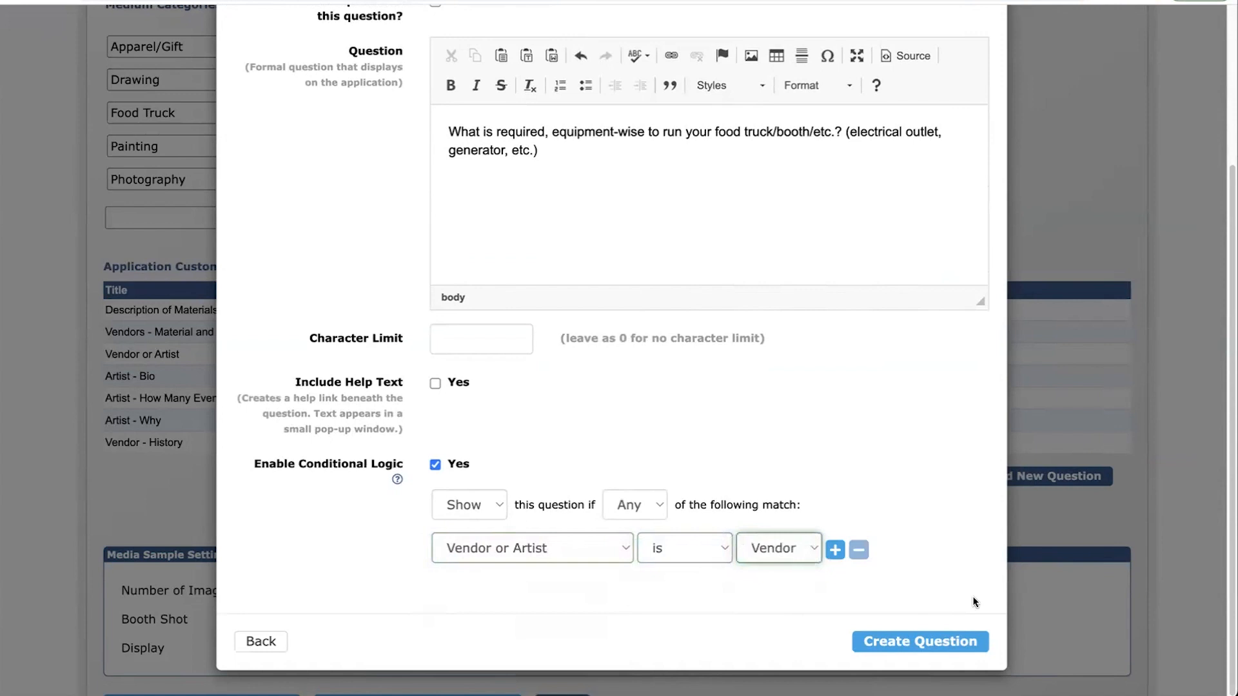
Step: Keep the rule on Show with Any matching, discard an extra rule, and create the question
left_click(526, 547)
left_click(484, 495)
left_click(471, 503)
left_click(473, 507)
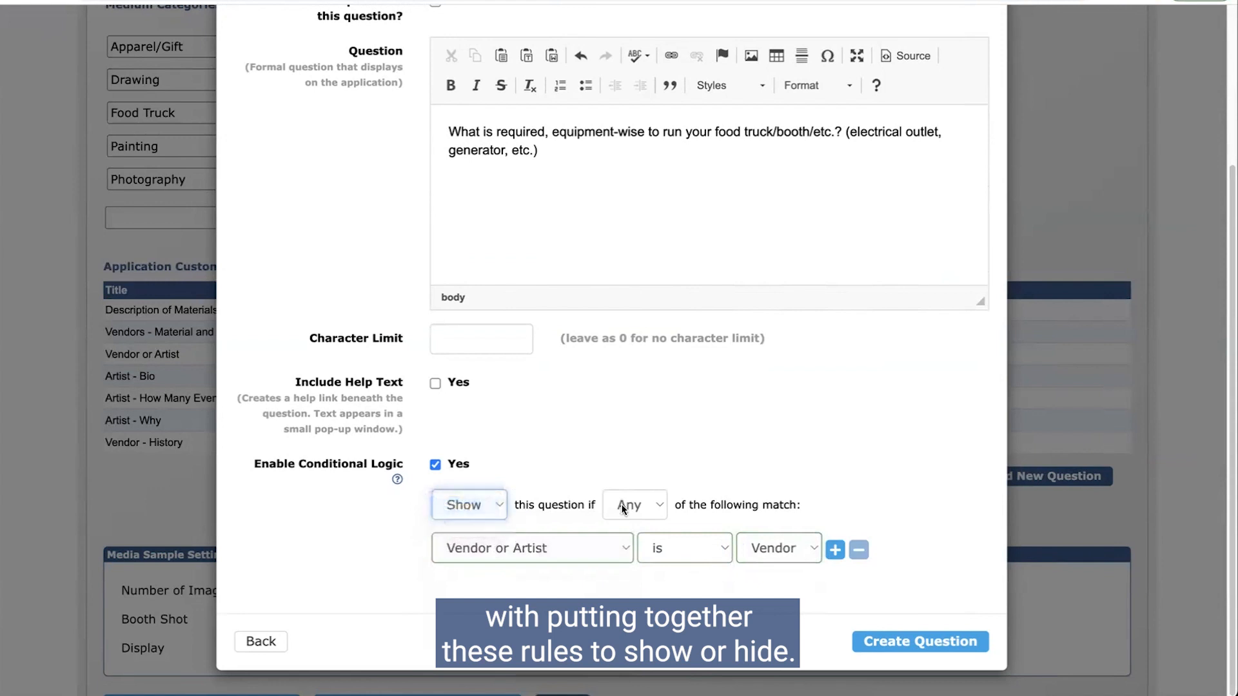
left_click(623, 508)
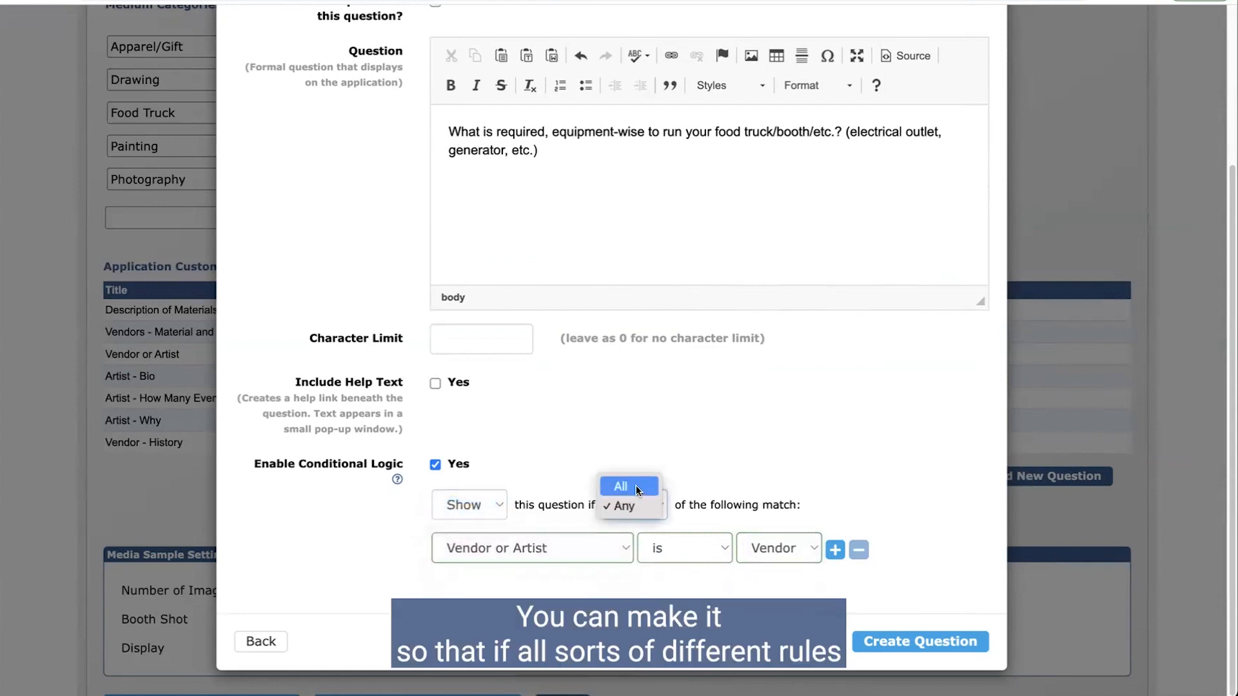
left_click(624, 506)
left_click(835, 550)
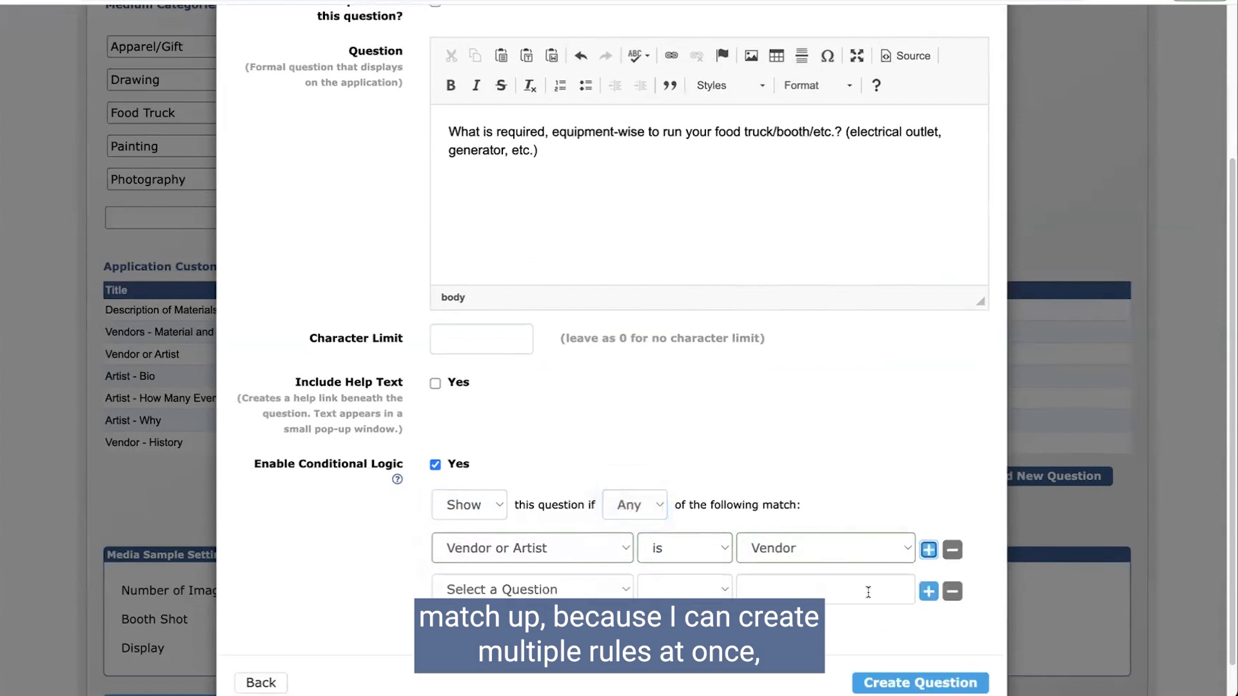
left_click(953, 592)
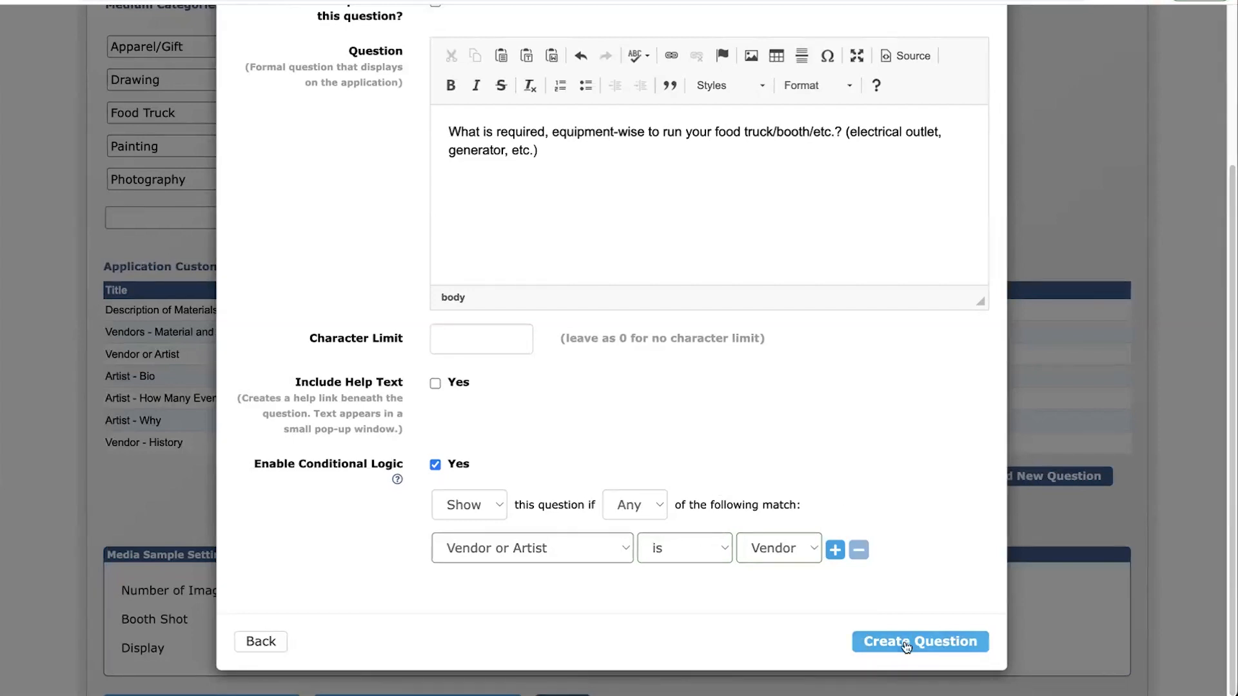
left_click(946, 640)
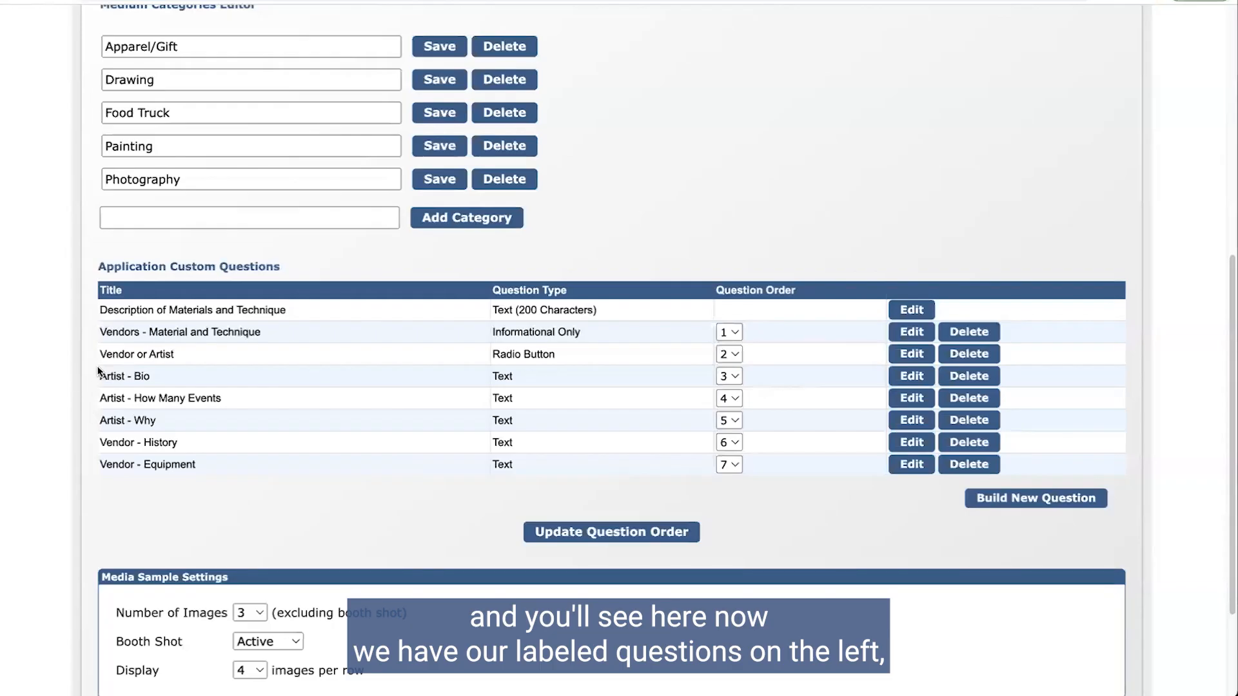
left_click_drag(101, 376, 215, 468)
left_click(215, 468)
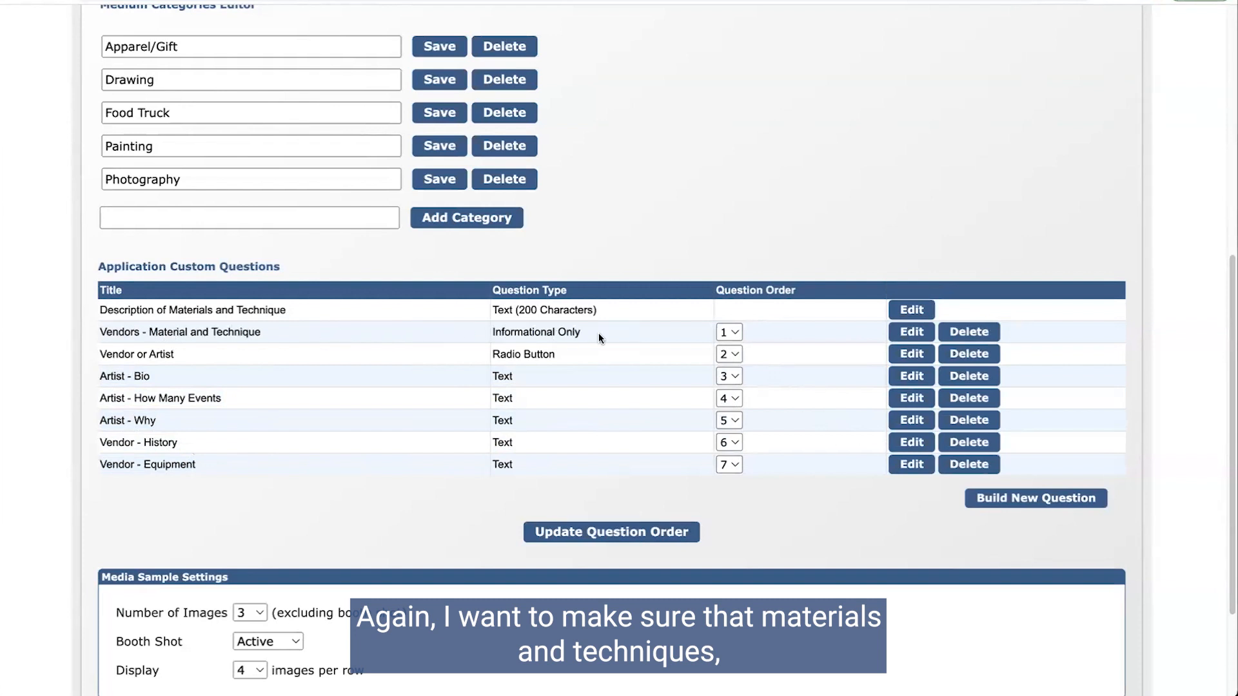
left_click(726, 332)
left_click(726, 332)
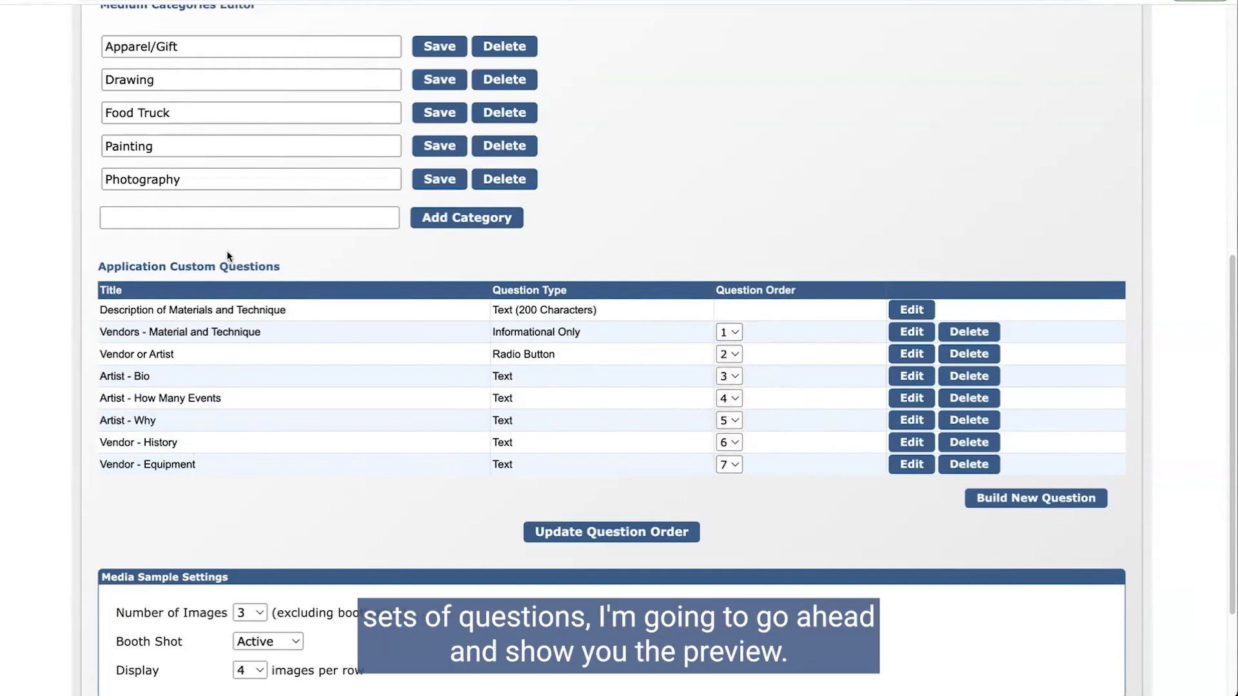
scroll(391, 297, "down", 3)
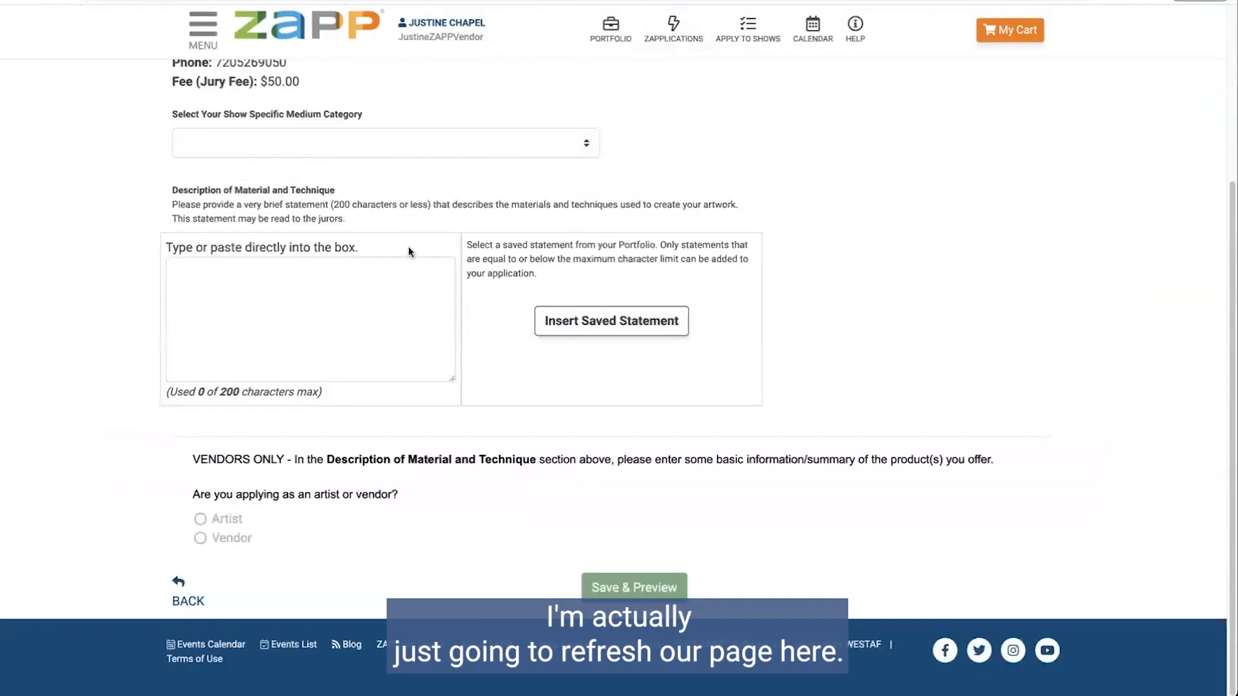
key("F5")
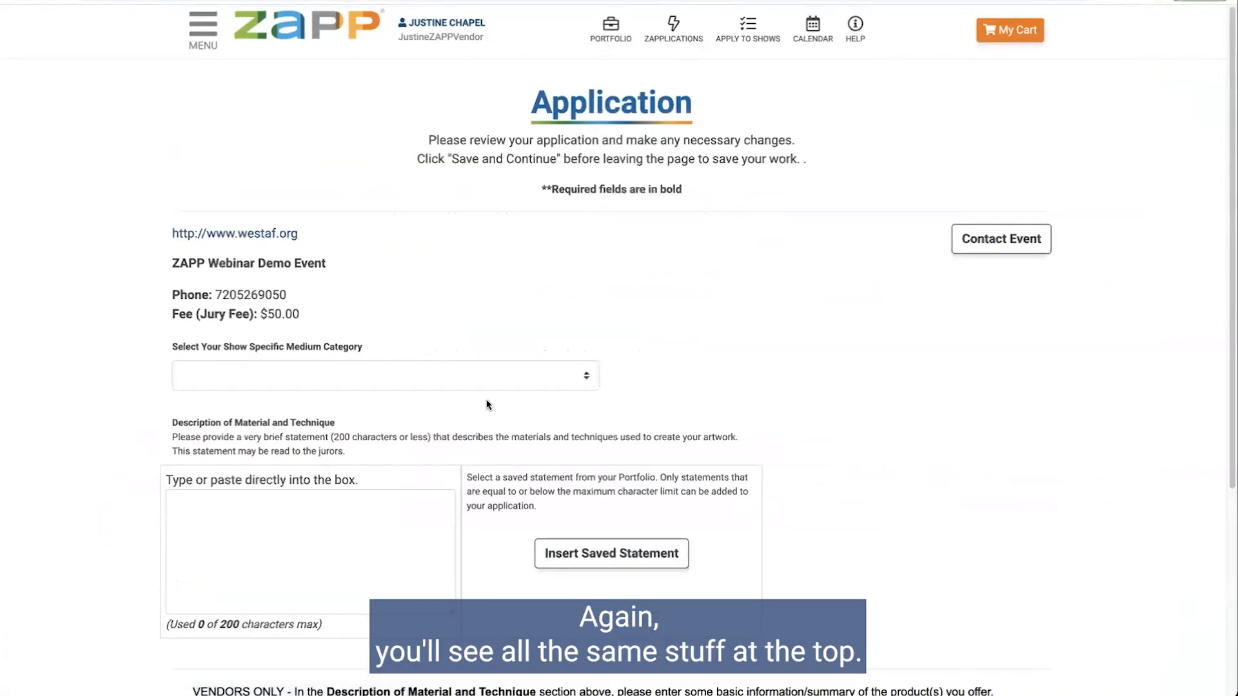
Step: Scroll the application preview down to the Vendor or Artist question and highlight it
scroll(486, 405, "down", 1)
scroll(487, 405, "down", 2)
left_click_drag(193, 599, 997, 606)
scroll(951, 534, "down", 3)
left_click(134, 546)
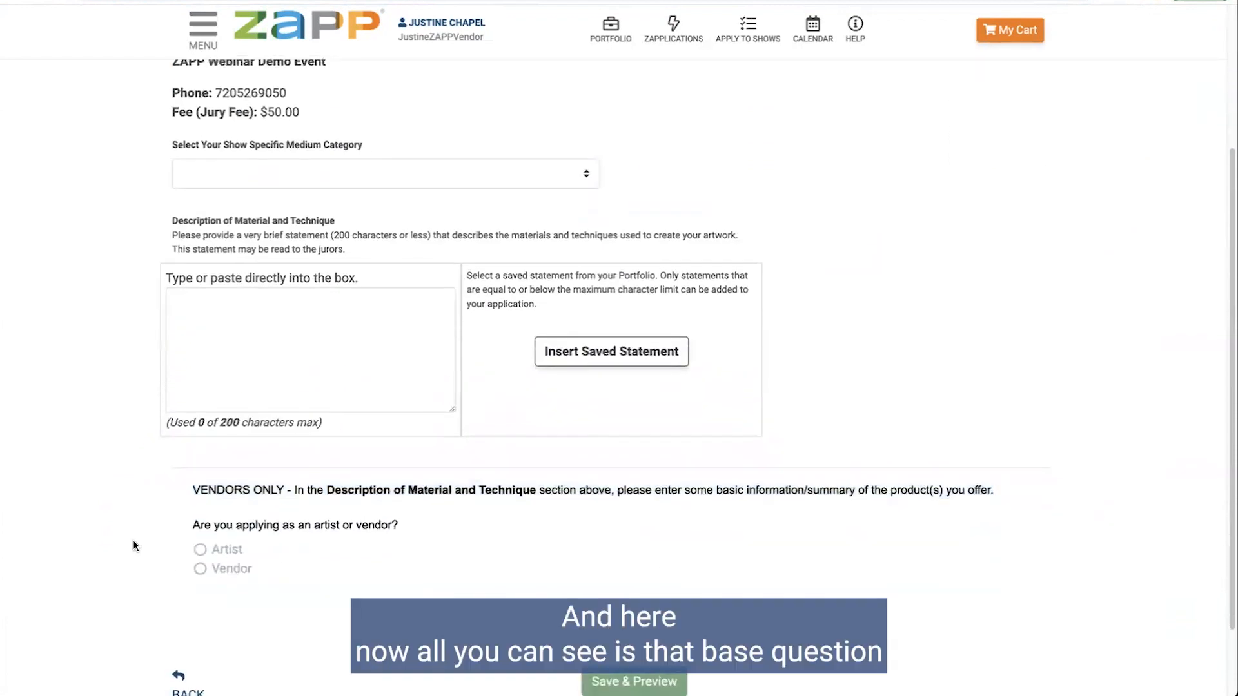
left_click_drag(181, 527, 270, 569)
left_click(270, 569)
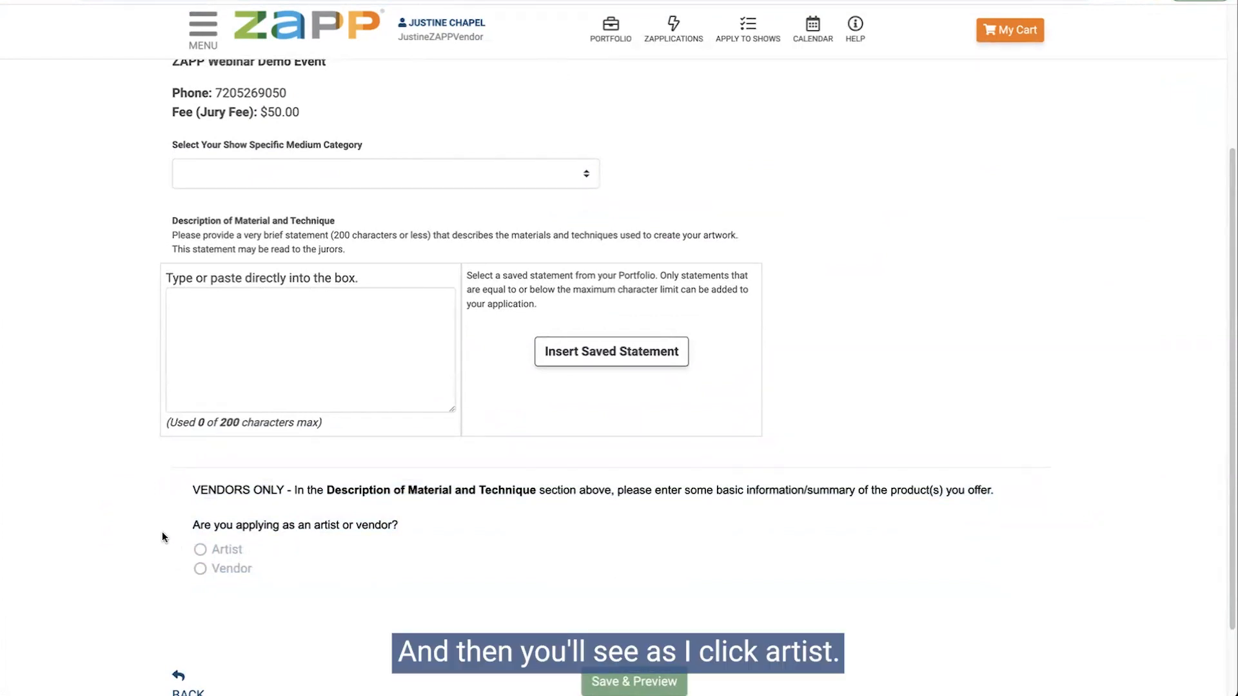
Step: Toggle the answer between Artist and Vendor to check each reveals its own questions
left_click(200, 550)
scroll(261, 529, "down", 5)
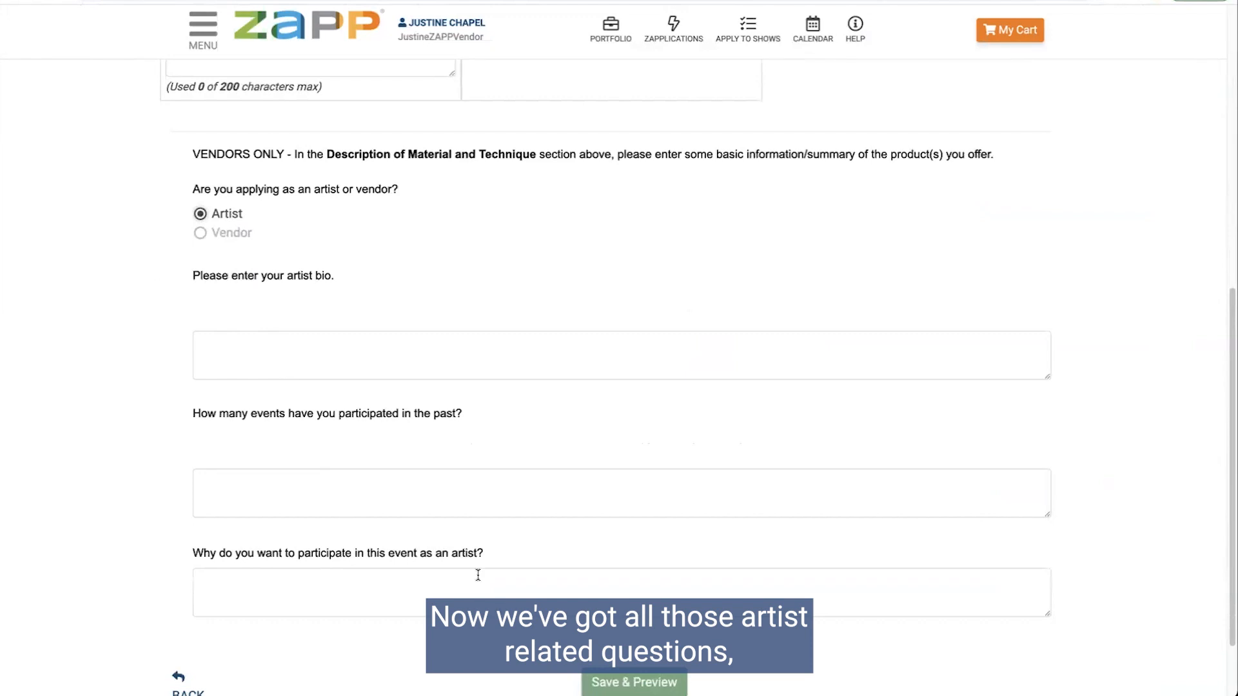
left_click(200, 233)
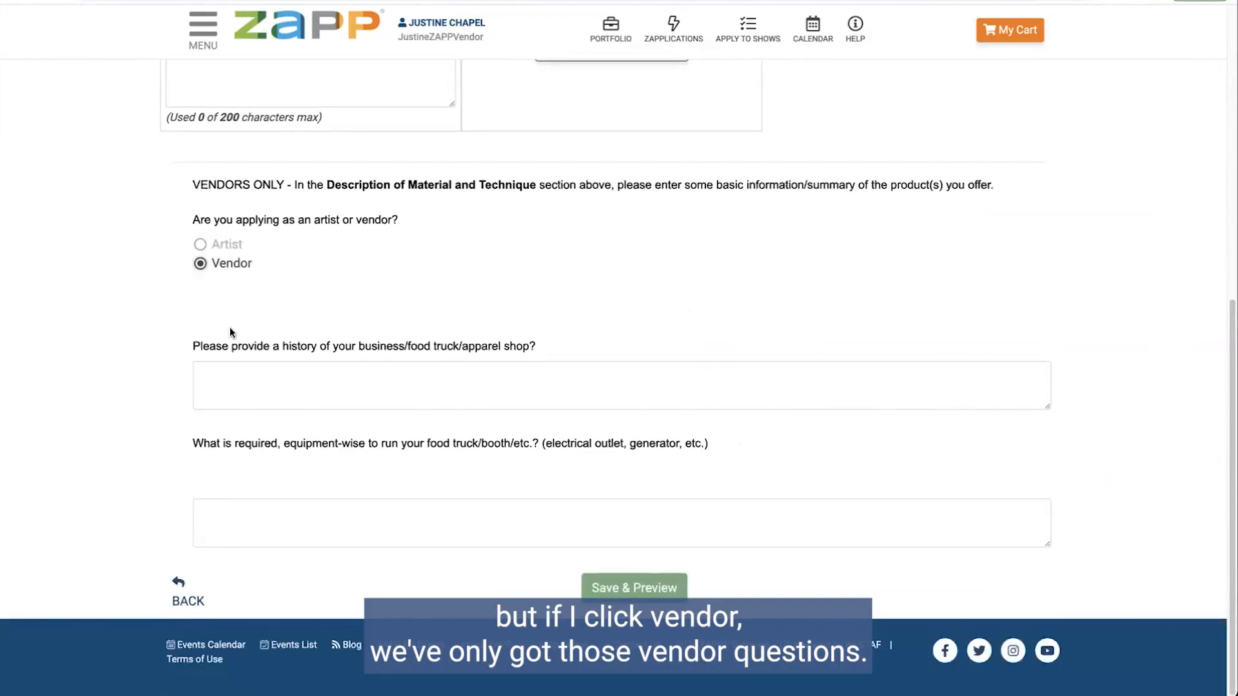
left_click(200, 245)
left_click(201, 261)
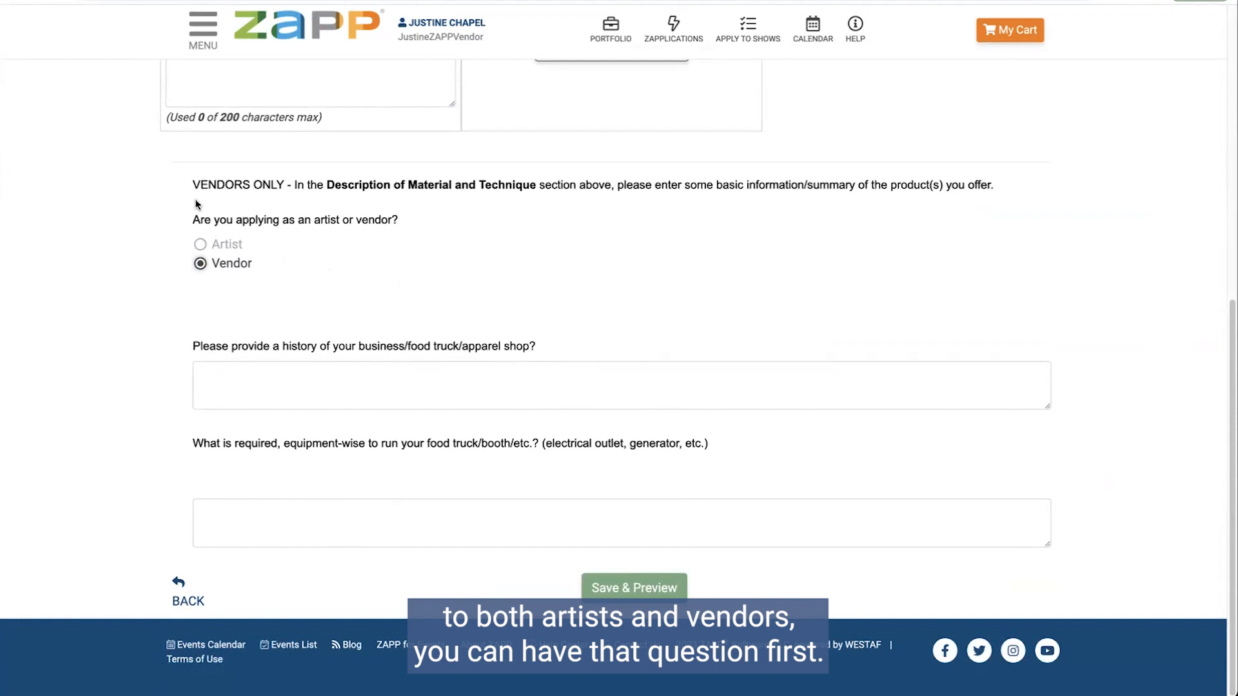
Step: Recheck the Artist and Vendor answers in the preview, then return to the admin questions page
left_click(258, 1)
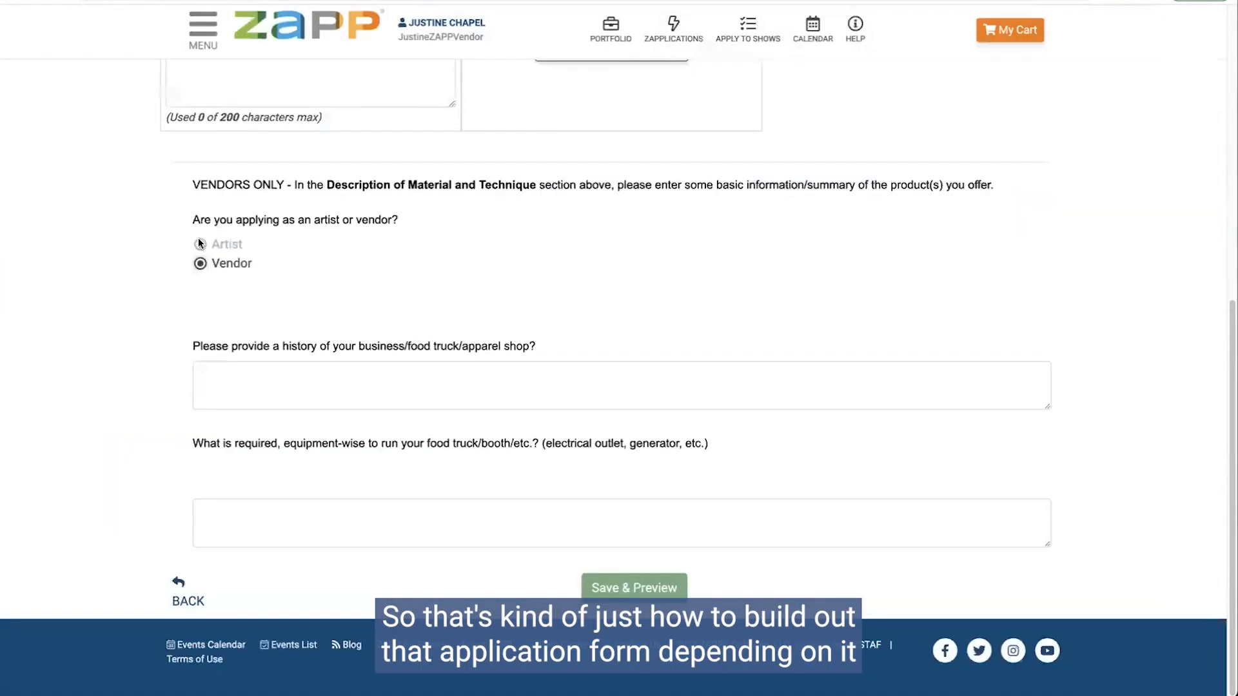
scroll(284, 277, "up", 2)
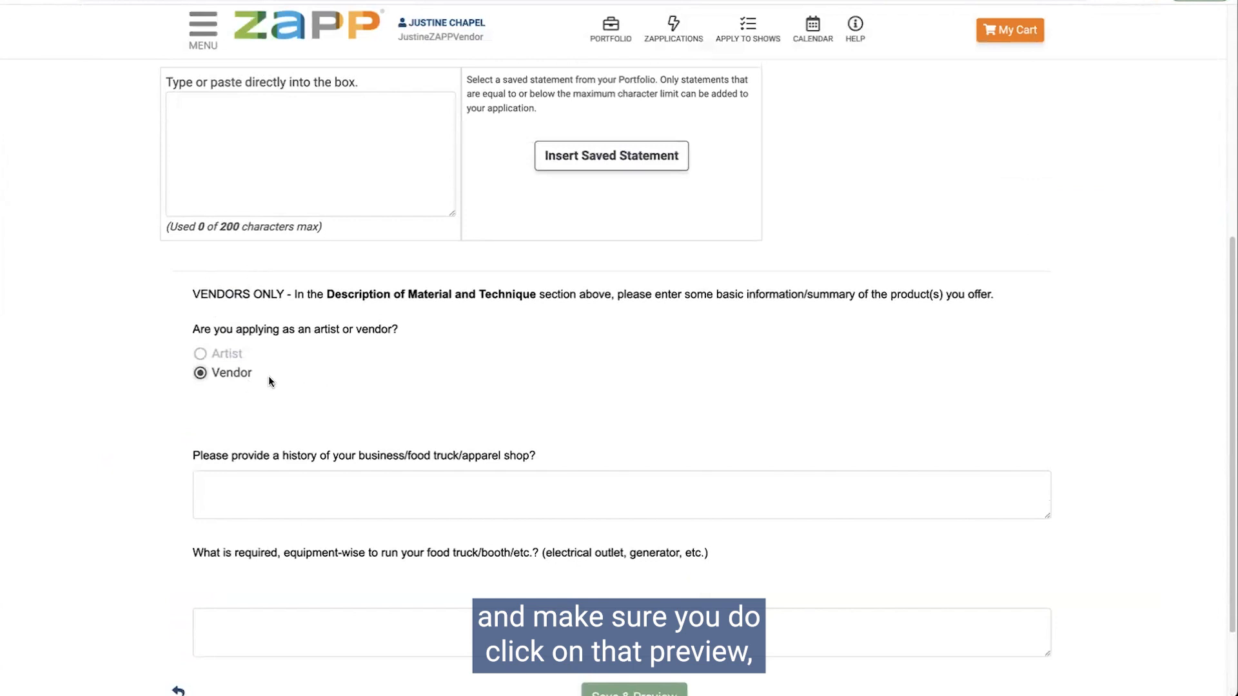
scroll(268, 378, "down", 1)
left_click(201, 334)
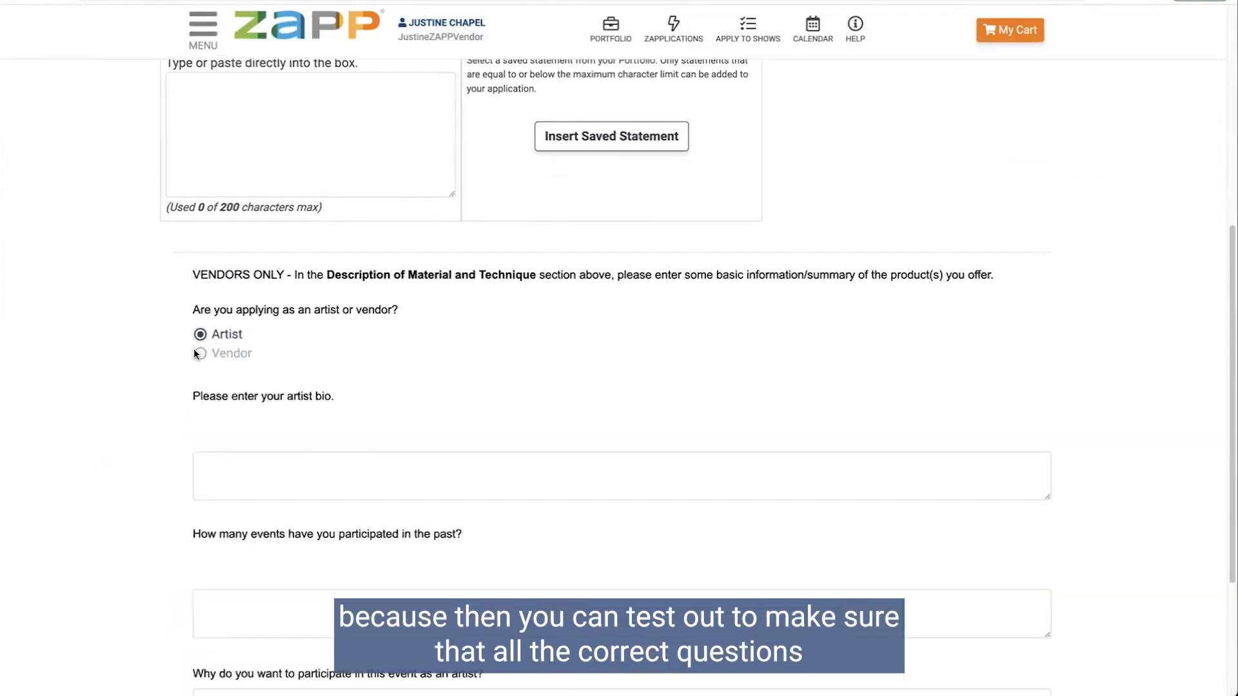
left_click(200, 354)
scroll(342, 388, "down", 1)
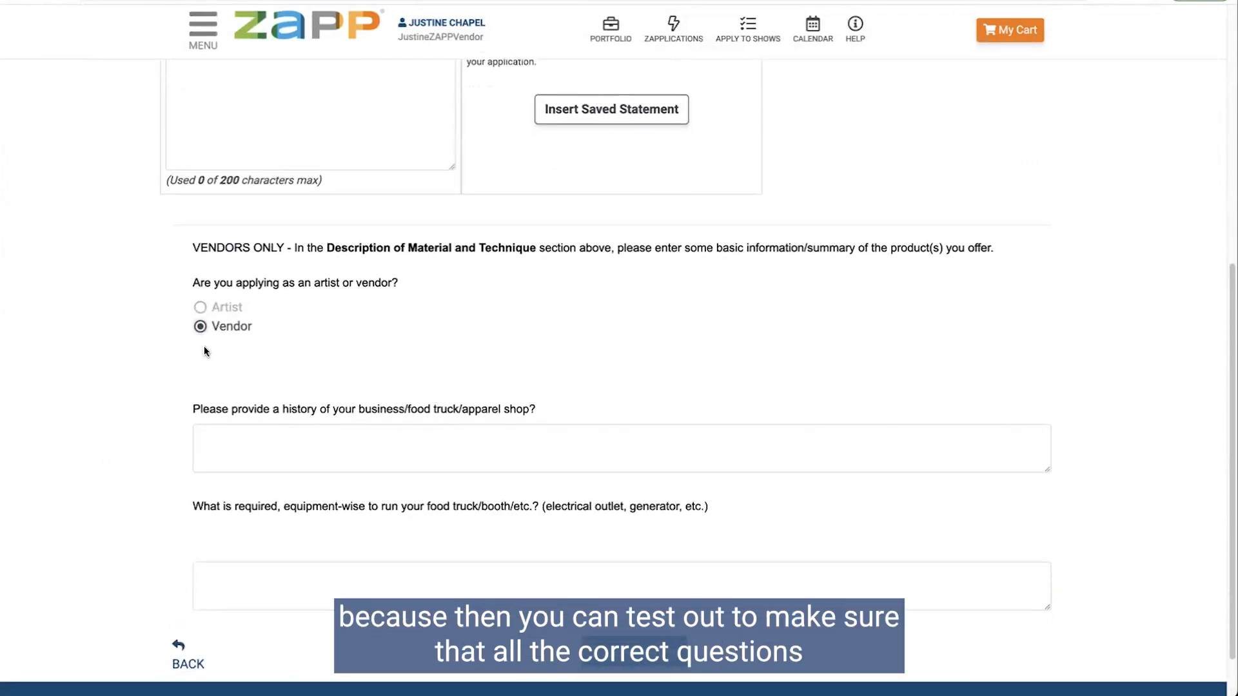
left_click(200, 307)
scroll(1043, 493, "down", 2)
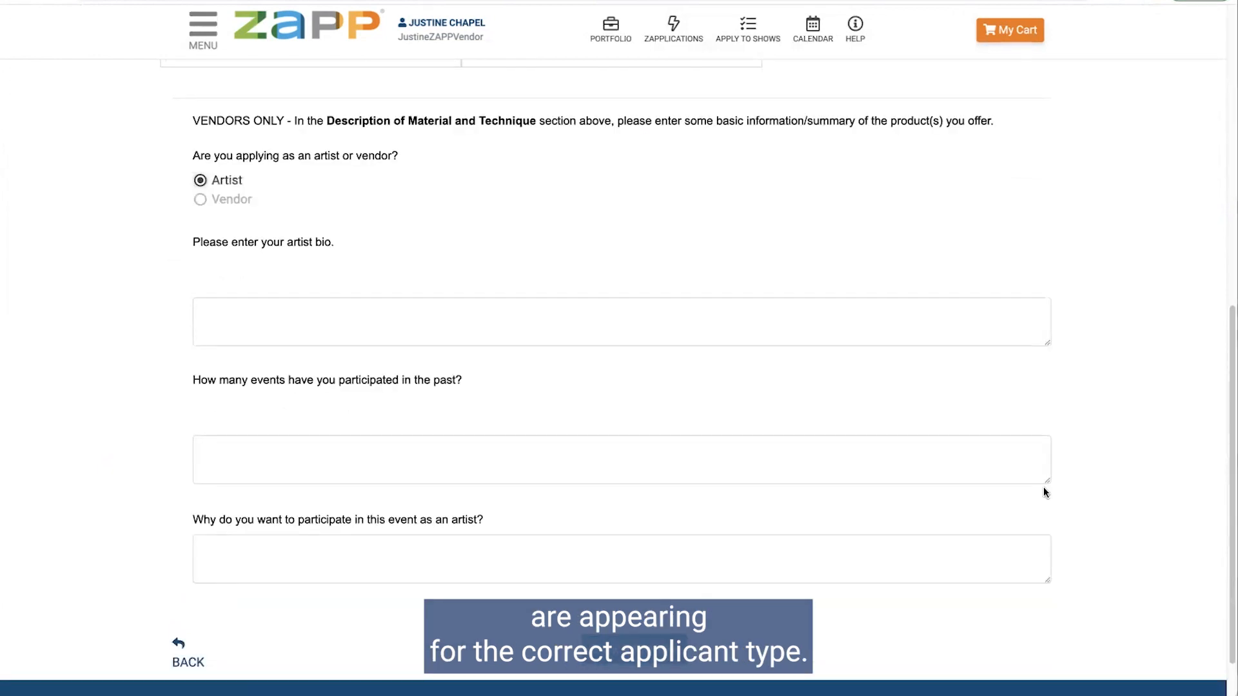
key("ctrl+shift+Tab")
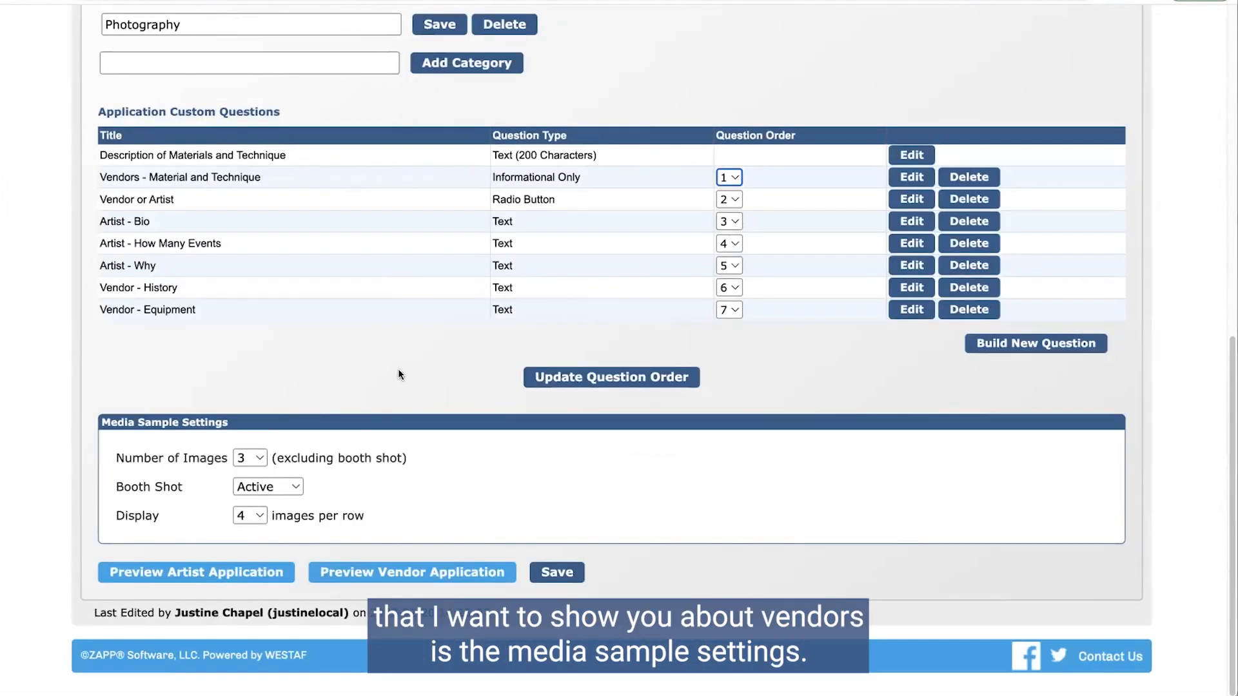
left_click_drag(102, 423, 278, 429)
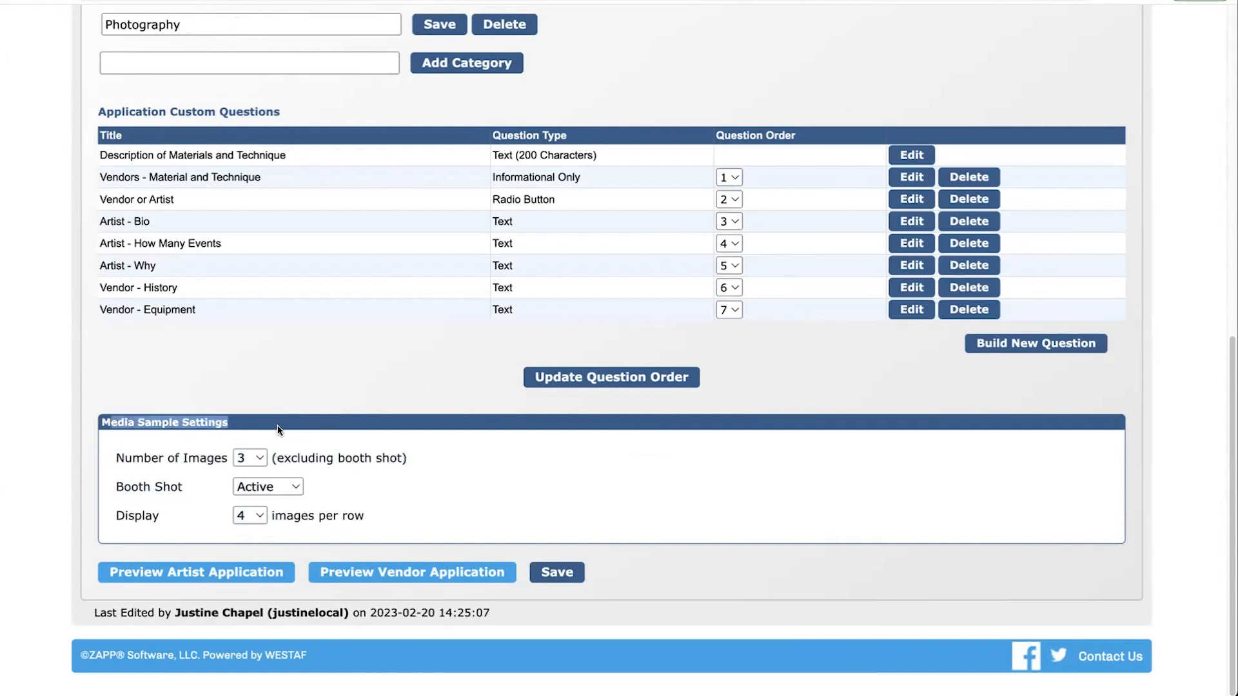
left_click(291, 428)
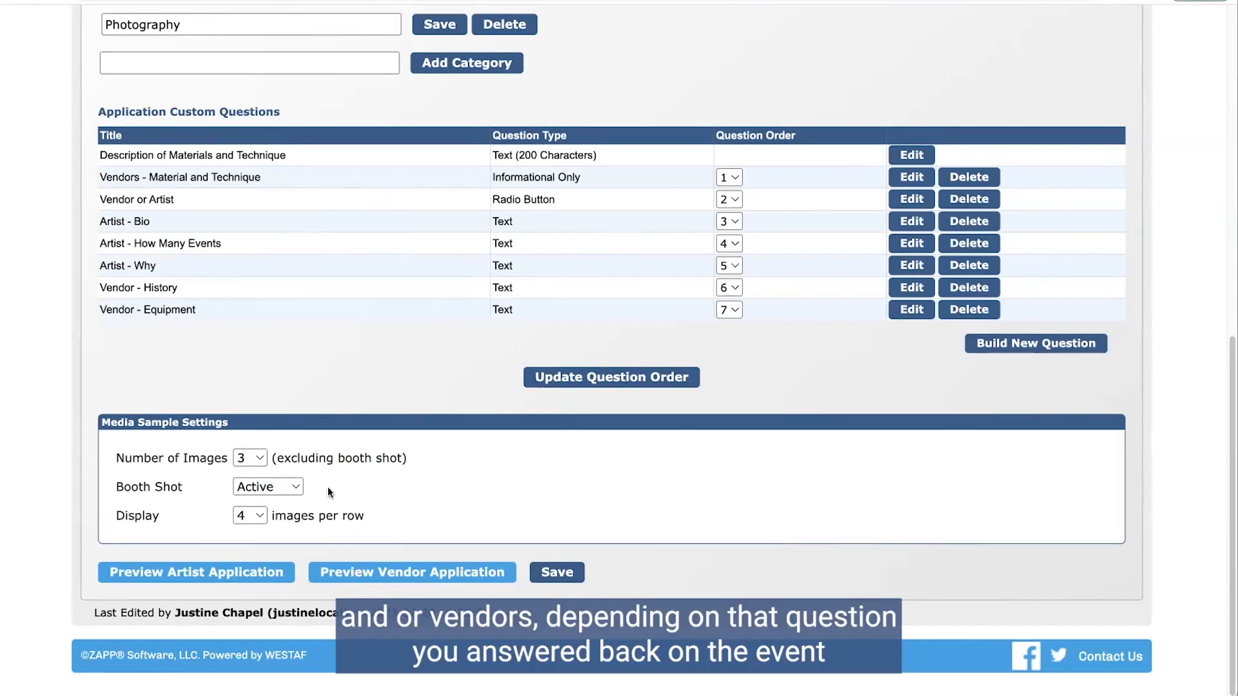
scroll(328, 489, "up", 1)
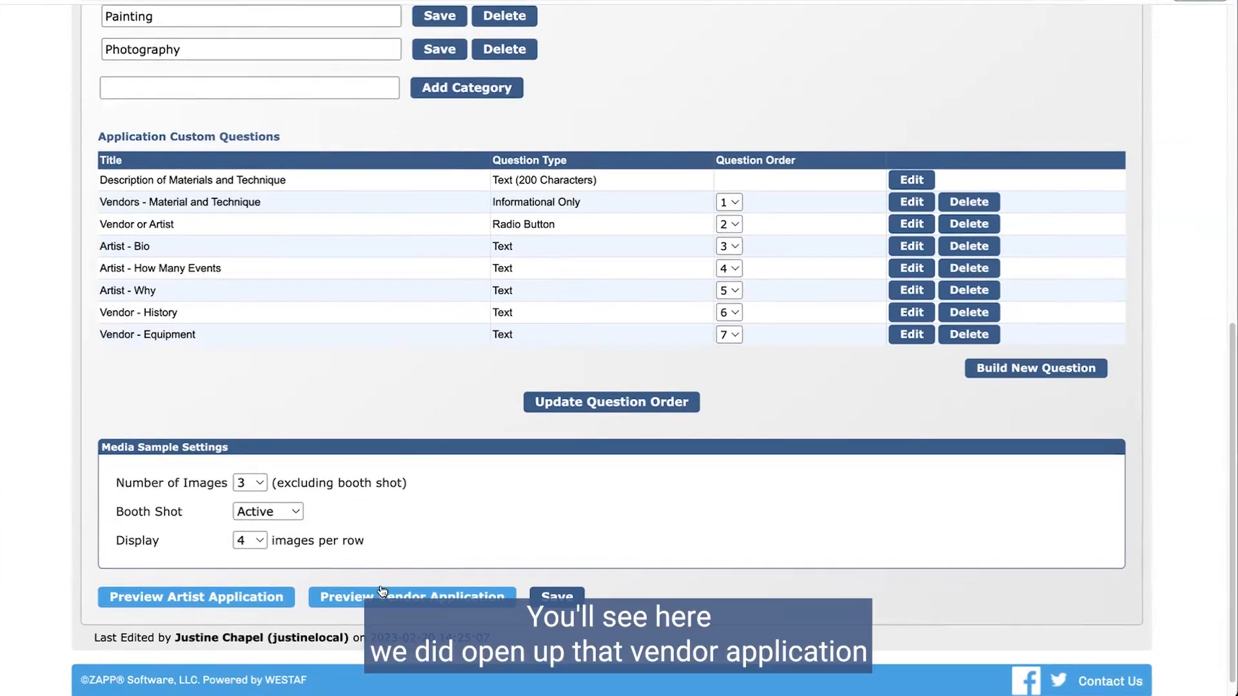
left_click(218, 606)
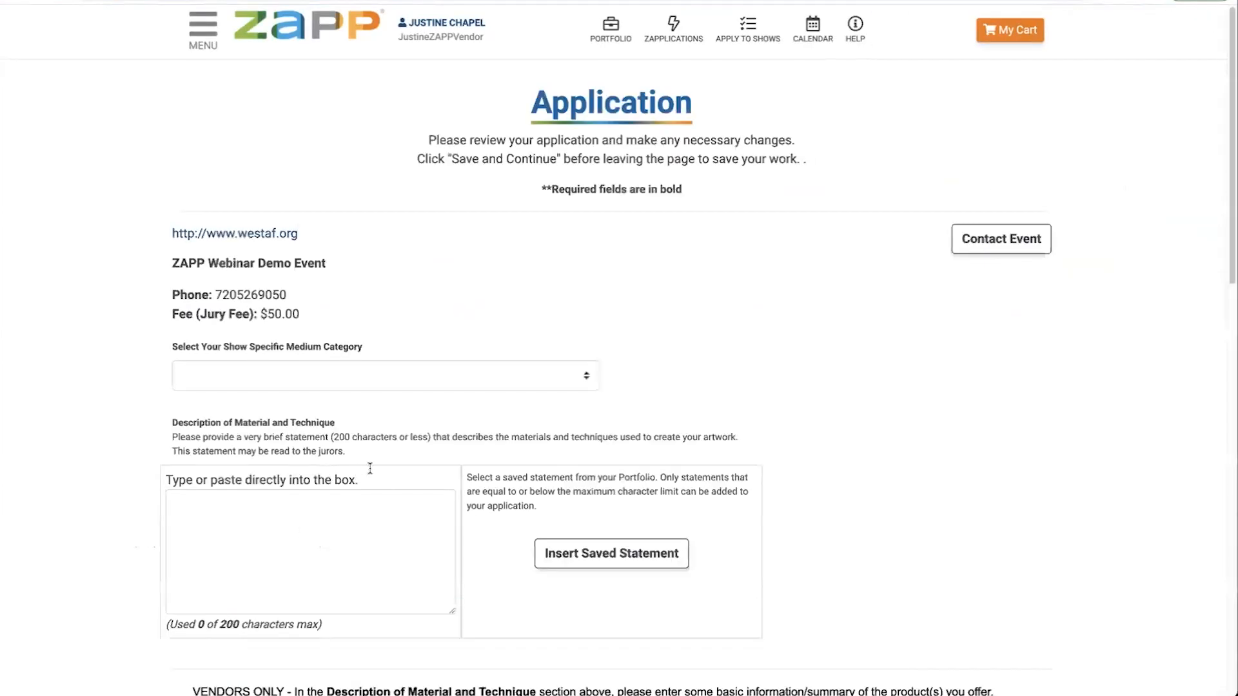
scroll(318, 520, "down", 6)
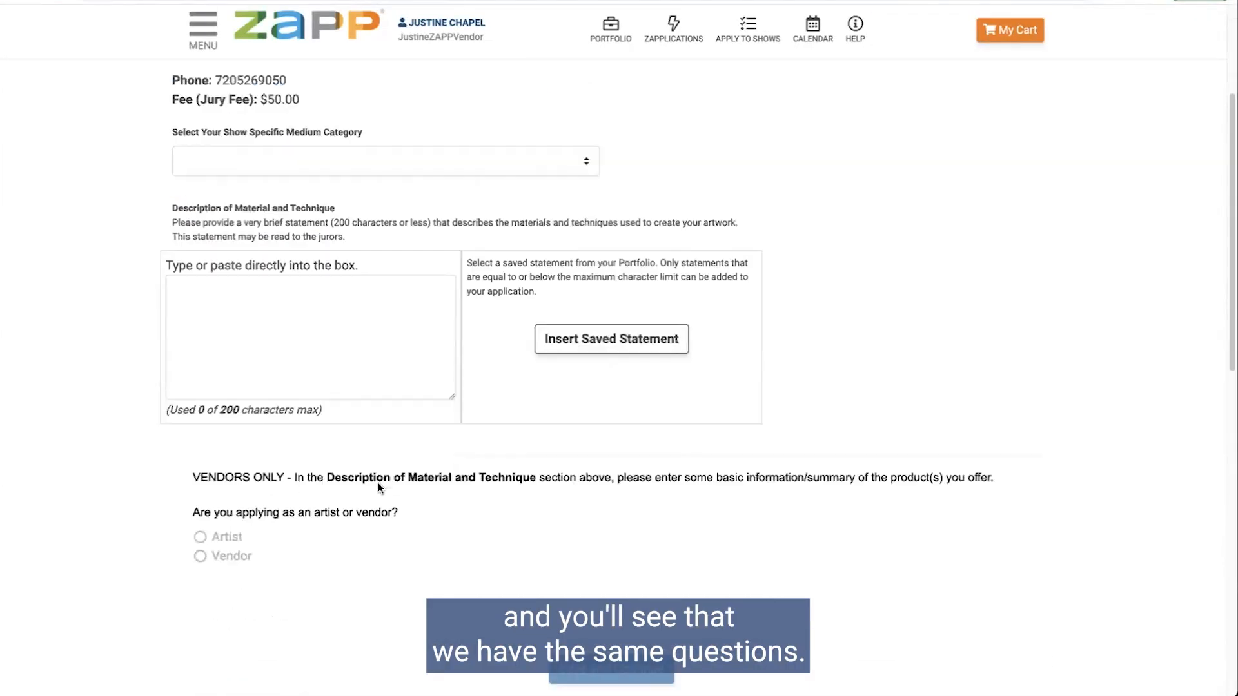
scroll(392, 404, "down", 2)
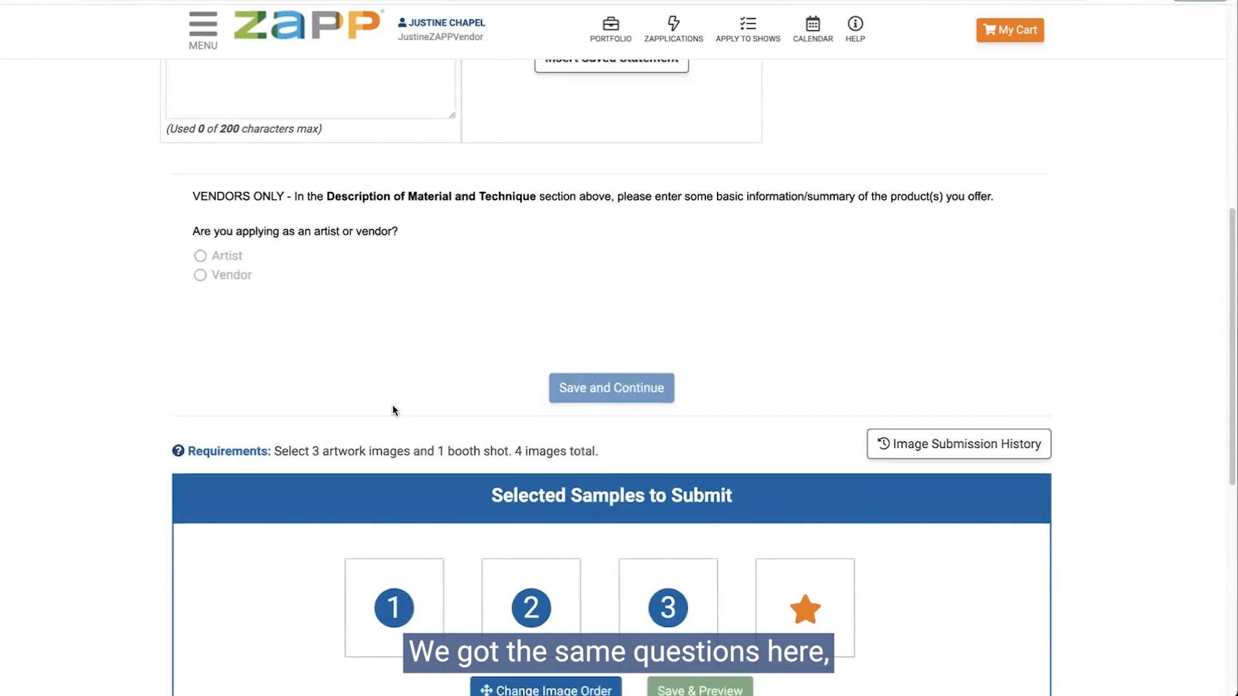
left_click(619, 1)
scroll(654, 448, "down", 1)
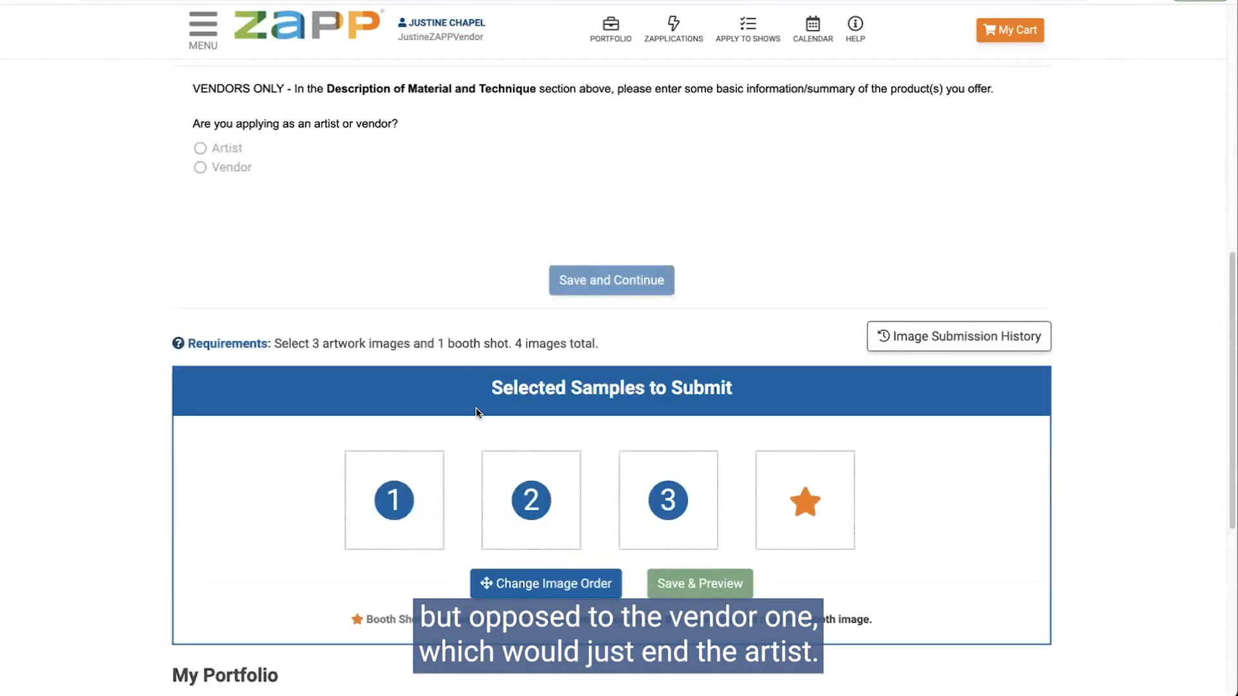
scroll(292, 301, "down", 2)
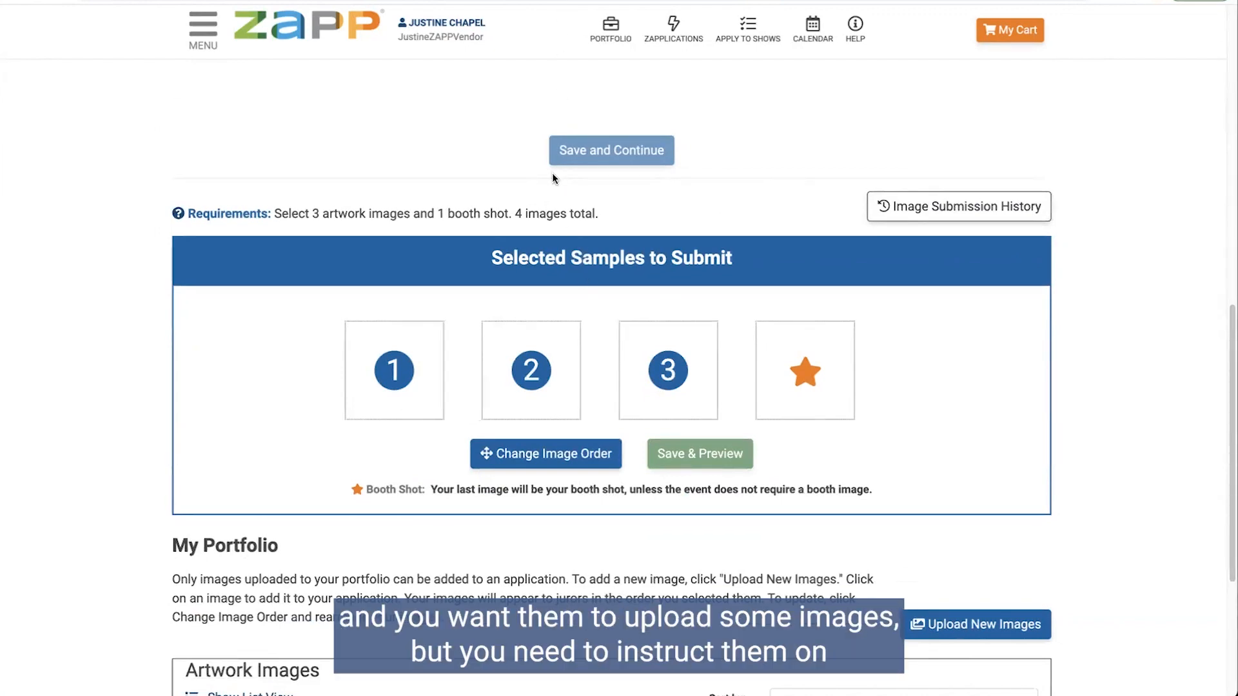
scroll(552, 173, "up", 2)
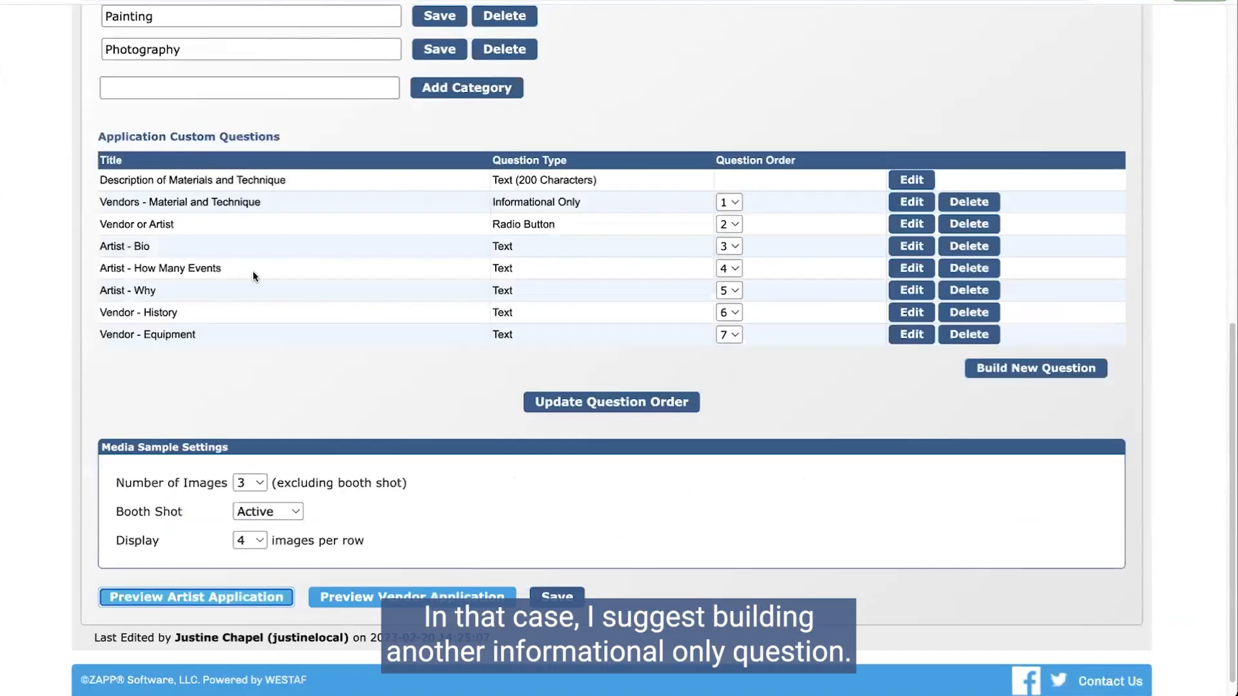
Step: Start a new Informational Only question titled 'Vendor - Images'
left_click(996, 376)
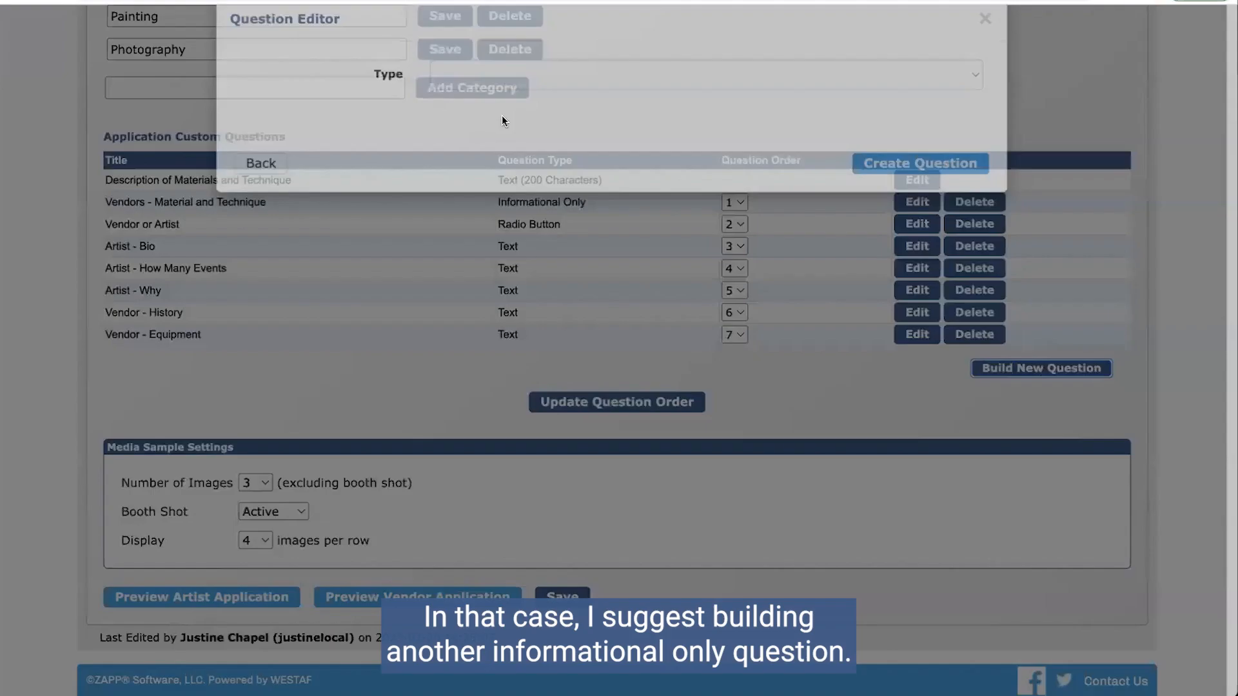
left_click(502, 115)
left_click(539, 231)
left_click(467, 163)
type("Vendor - IMag")
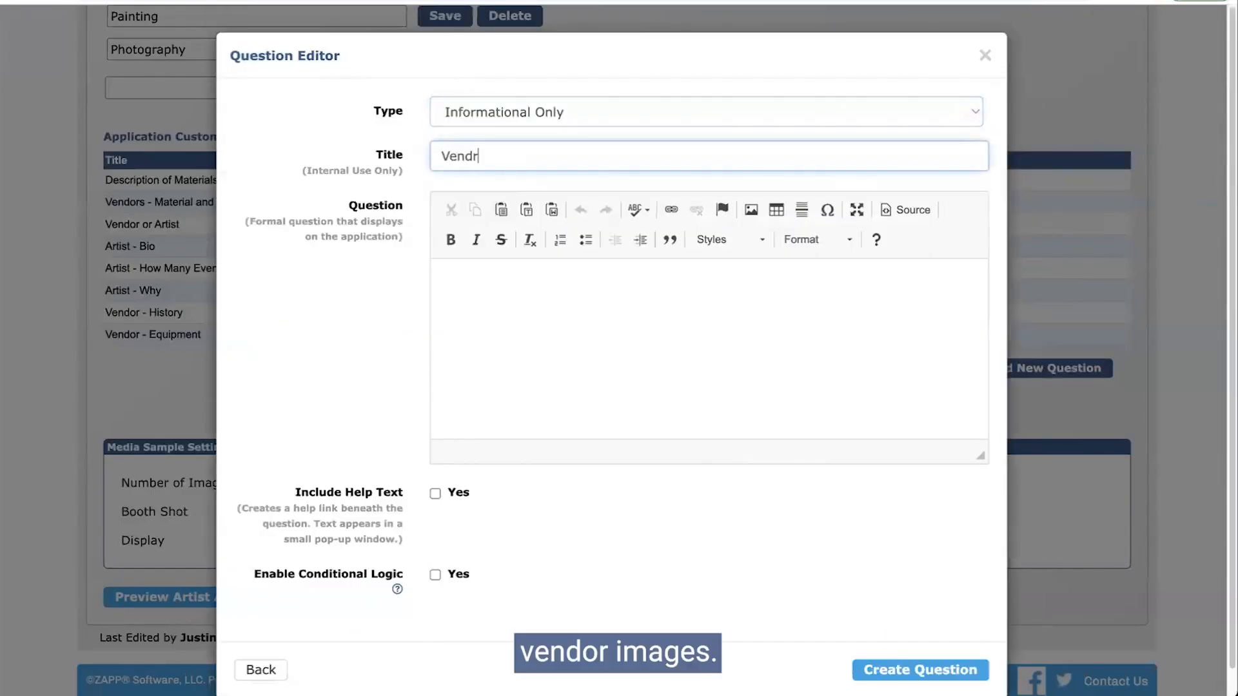
key("BackSpace")
key("BackSpace")
key("BackSpace")
type("mages")
Step: Enter the text 'VENDORS ONLY - Please upload images below that represent your products/business/etc.'
left_click(534, 317)
type("VENDOR ON")
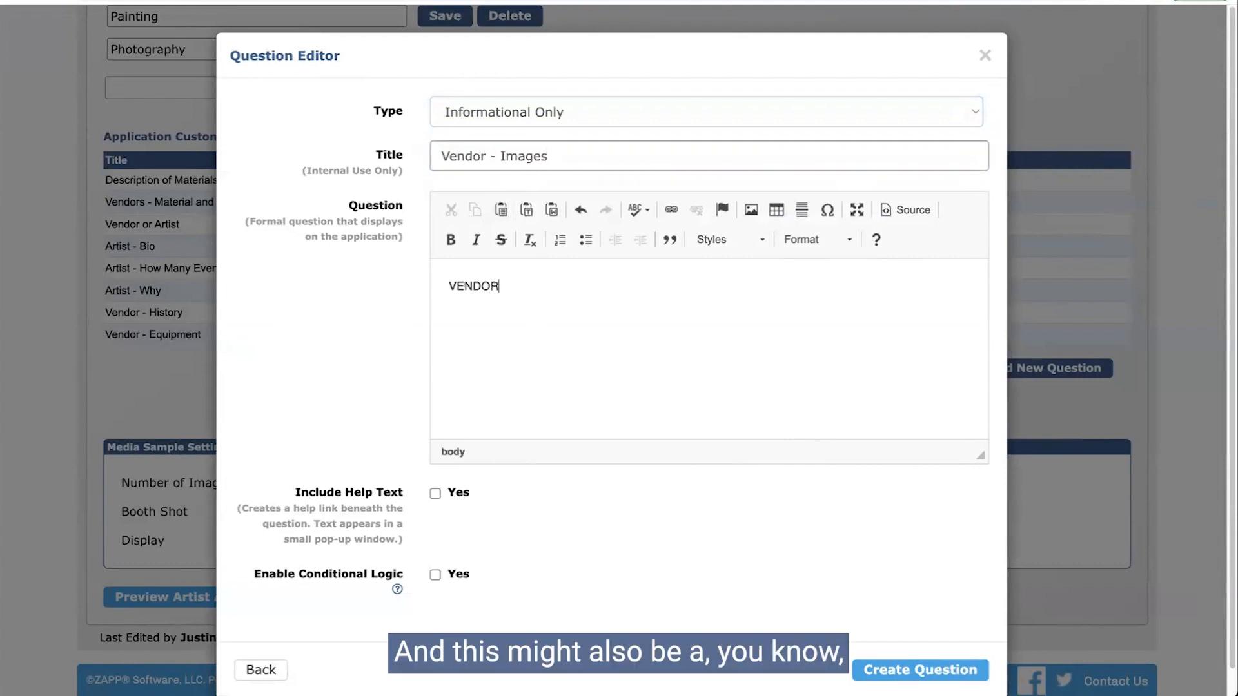
key("BackSpace")
key("BackSpace")
key("BackSpace")
type("S ONL")
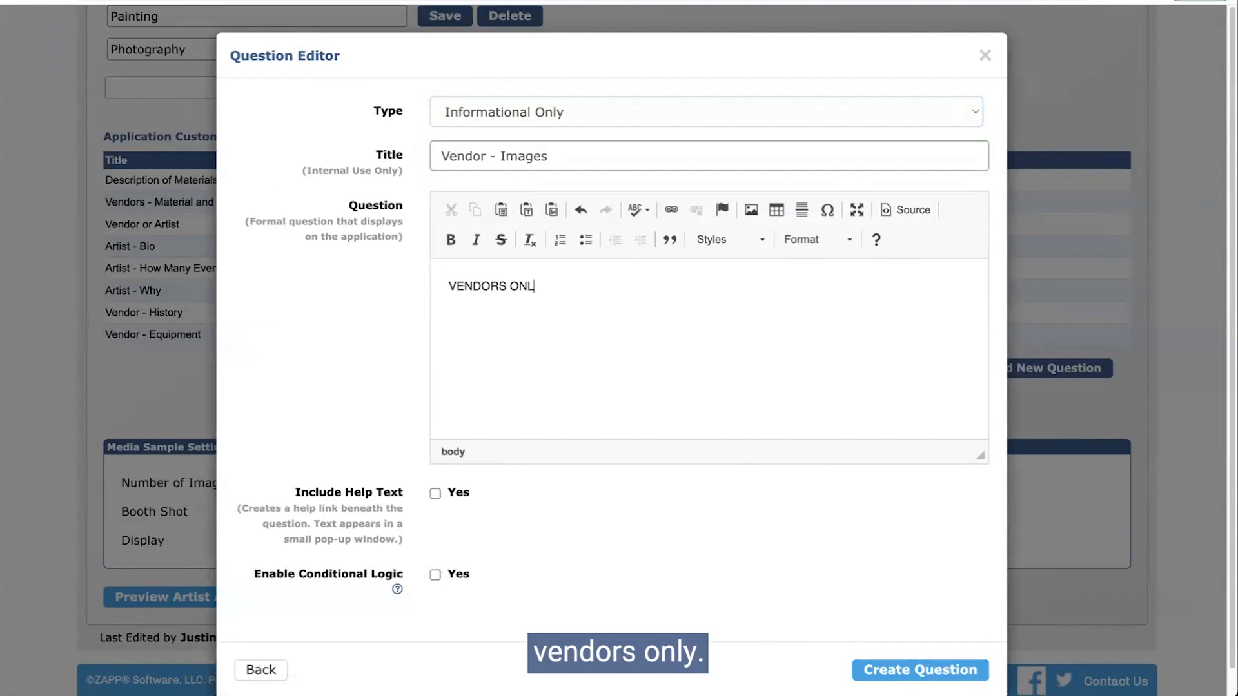
type("Y - Please upd")
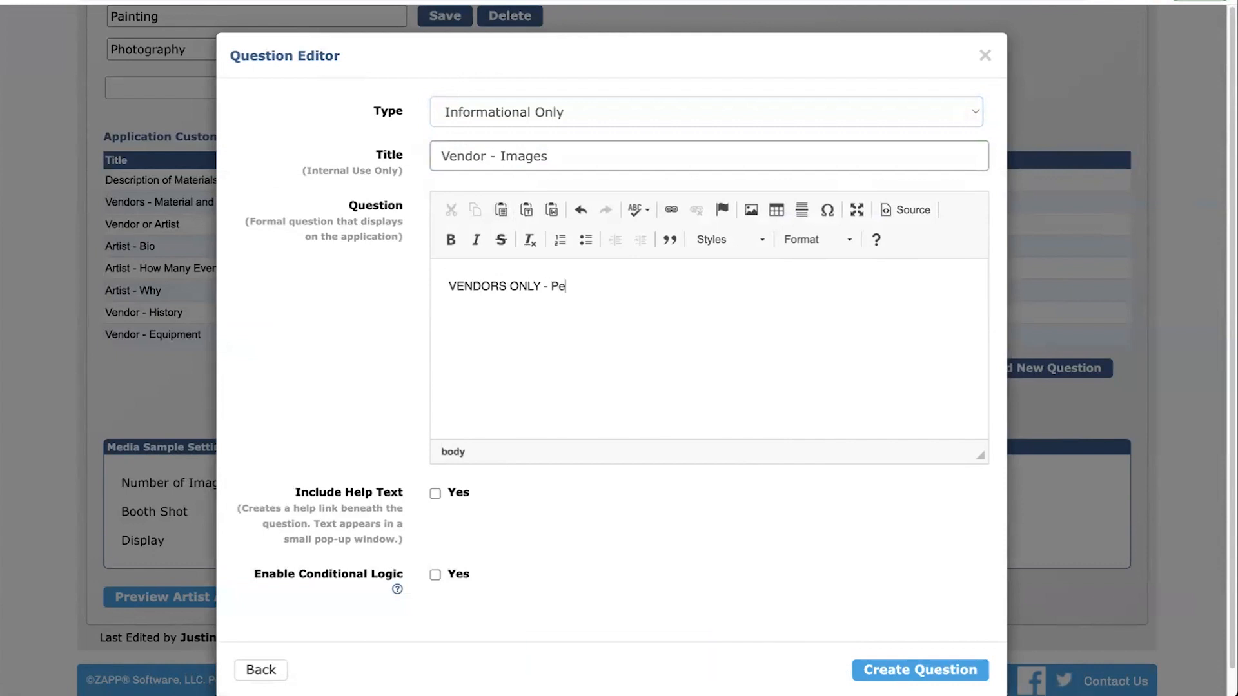
key("BackSpace")
type("load")
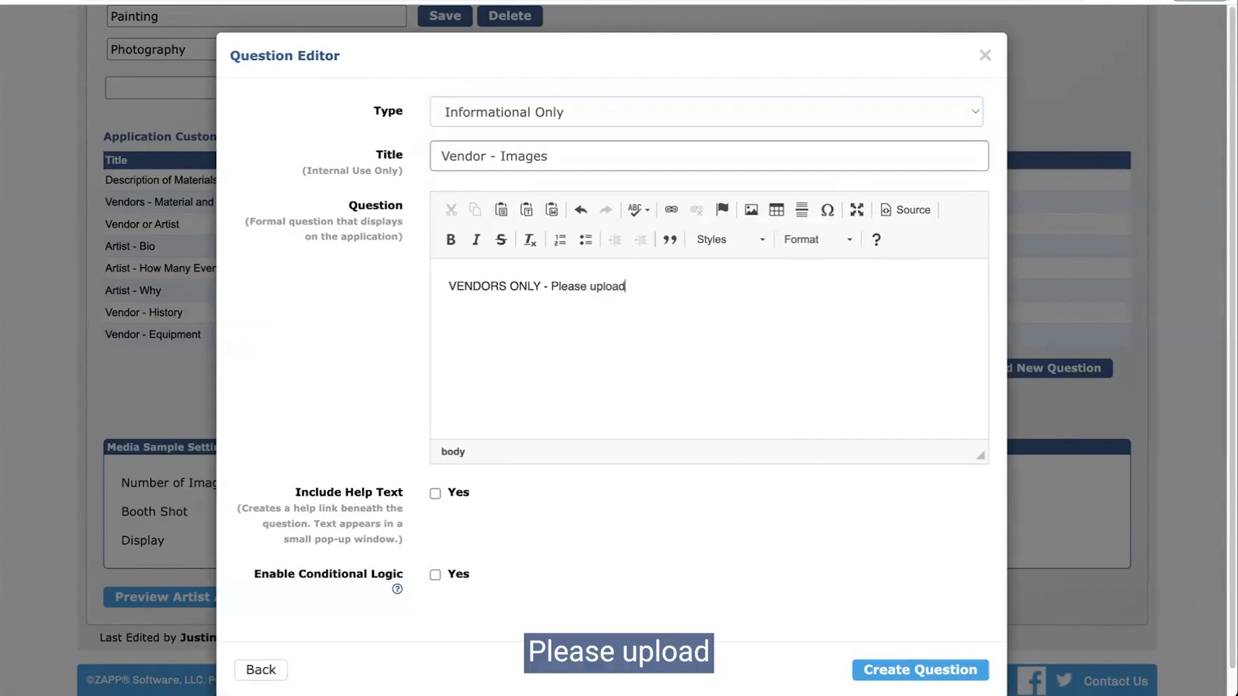
type(" images below ")
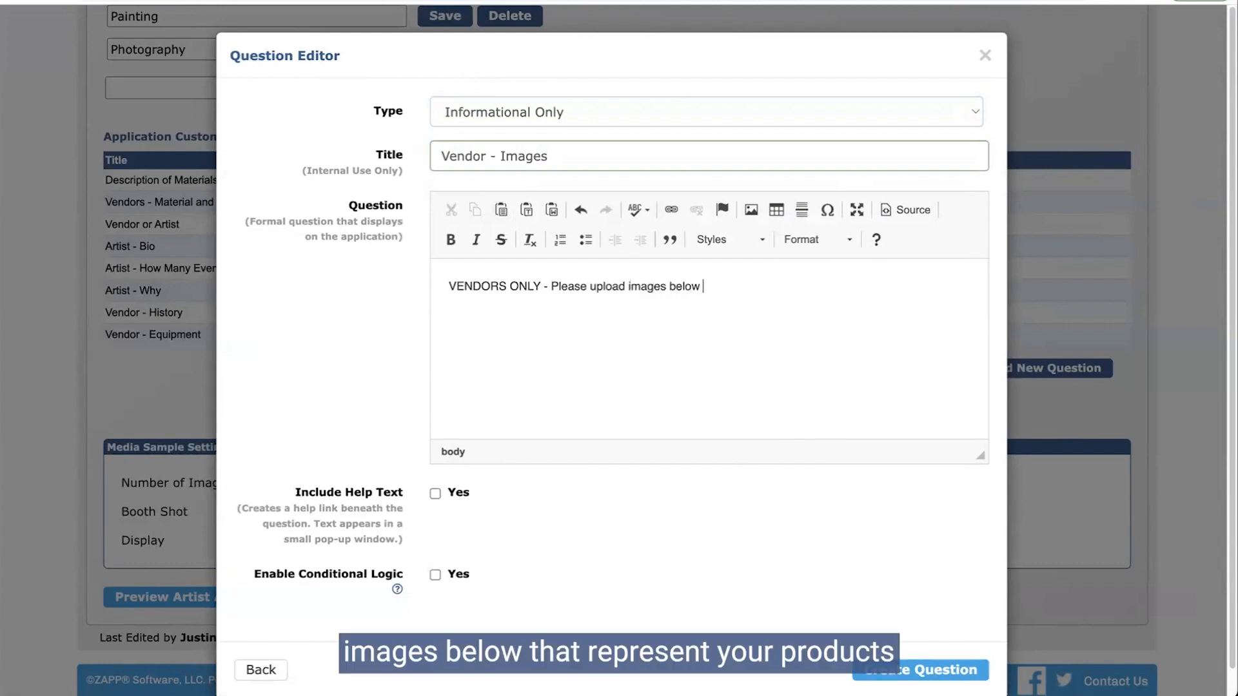
type("that represent yourb")
key("BackSpace")
type("pr")
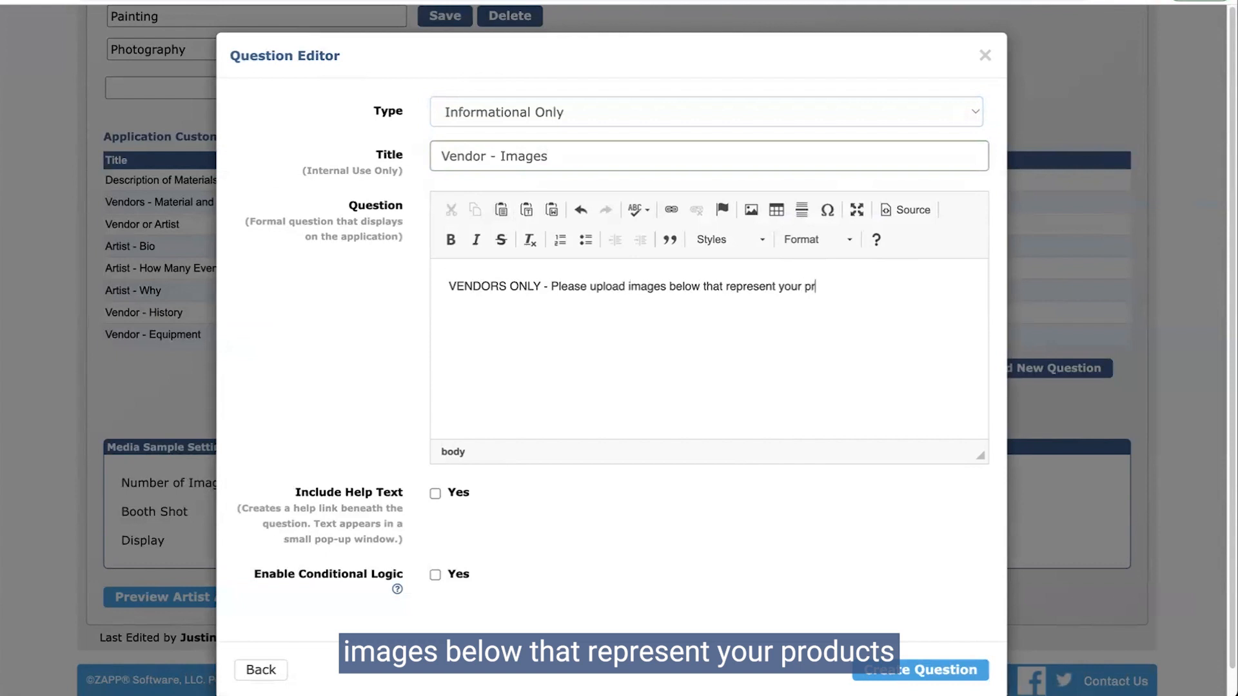
type("oducts/busin")
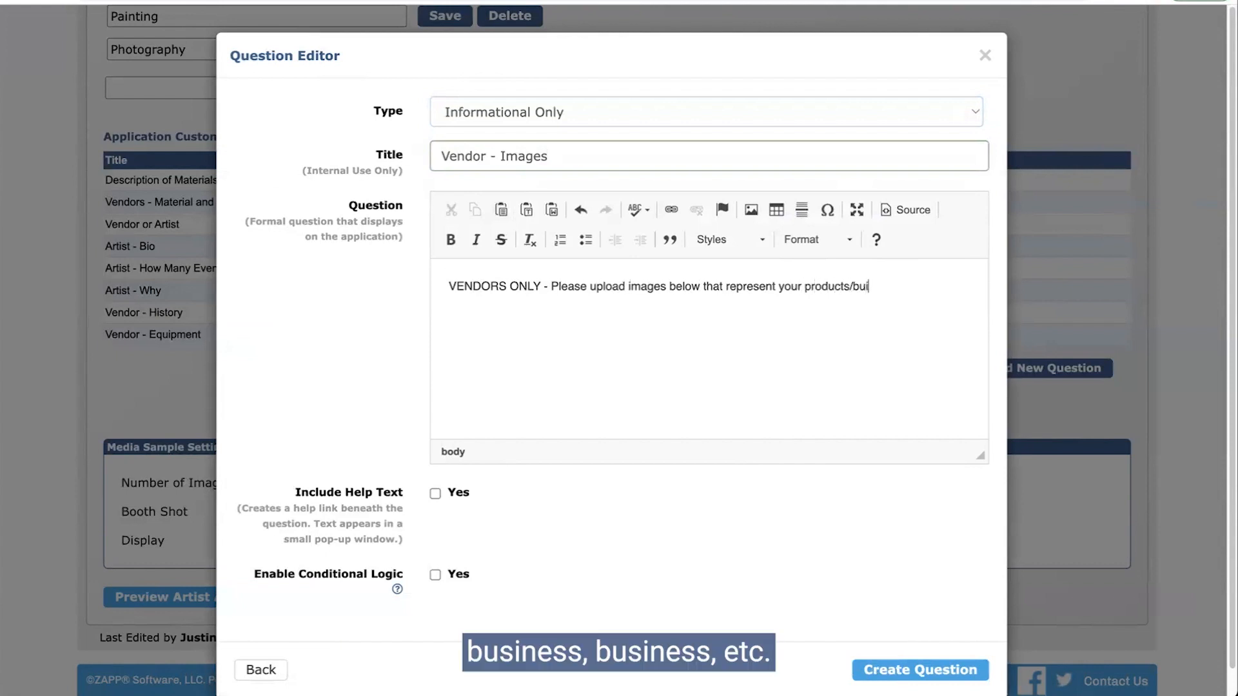
type("ess,")
type("/etc.0")
key("BackSpace")
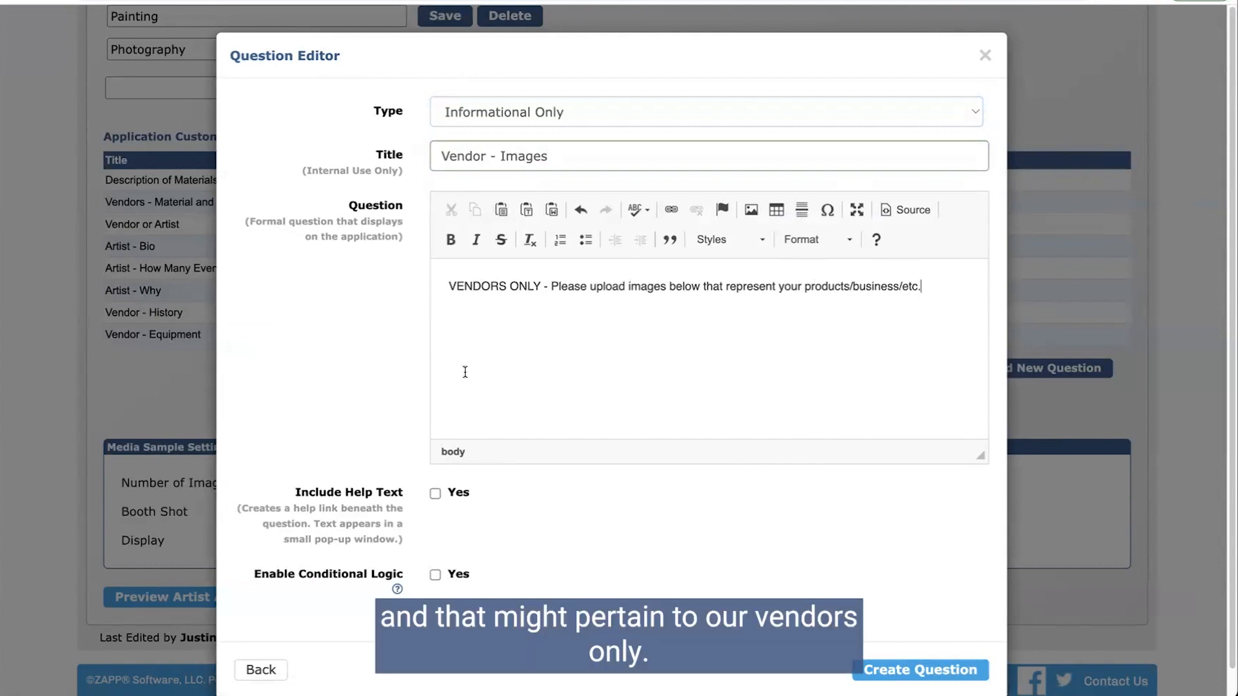
Step: Add the condition Vendor or Artist is Vendor and create the question
scroll(438, 384, "down", 1)
left_click(435, 546)
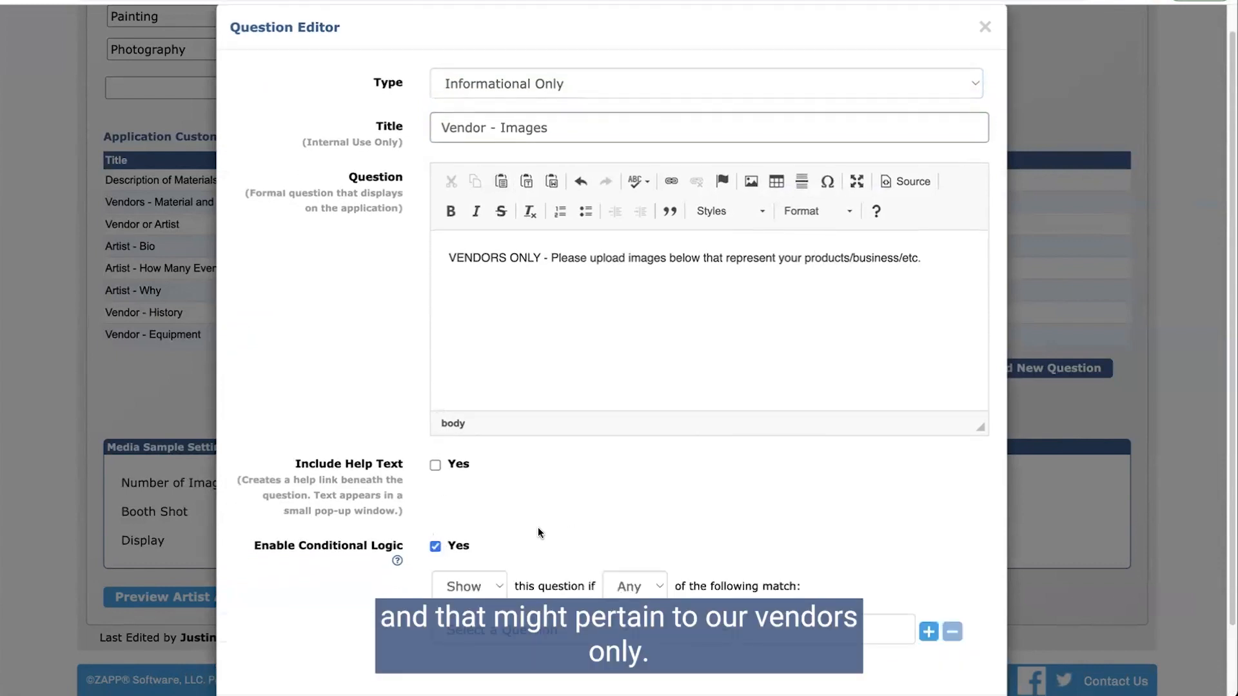
left_click(532, 628)
left_click(490, 650)
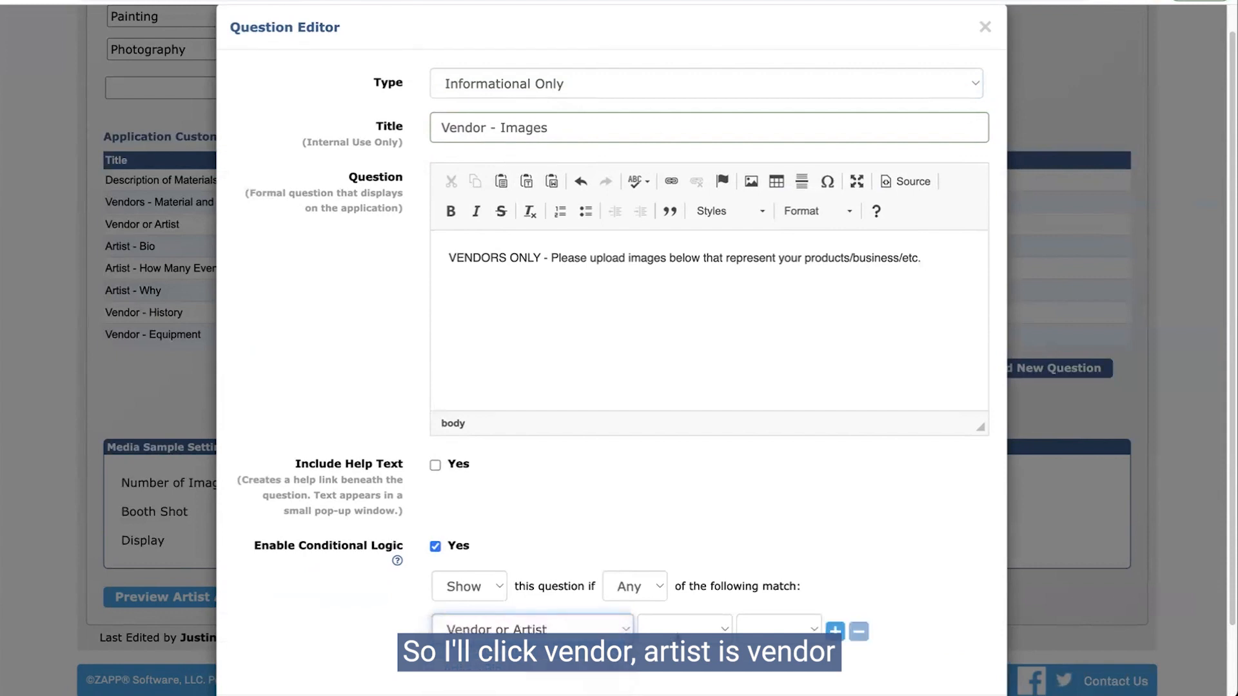
left_click(779, 630)
left_click(779, 648)
scroll(838, 580, "down", 3)
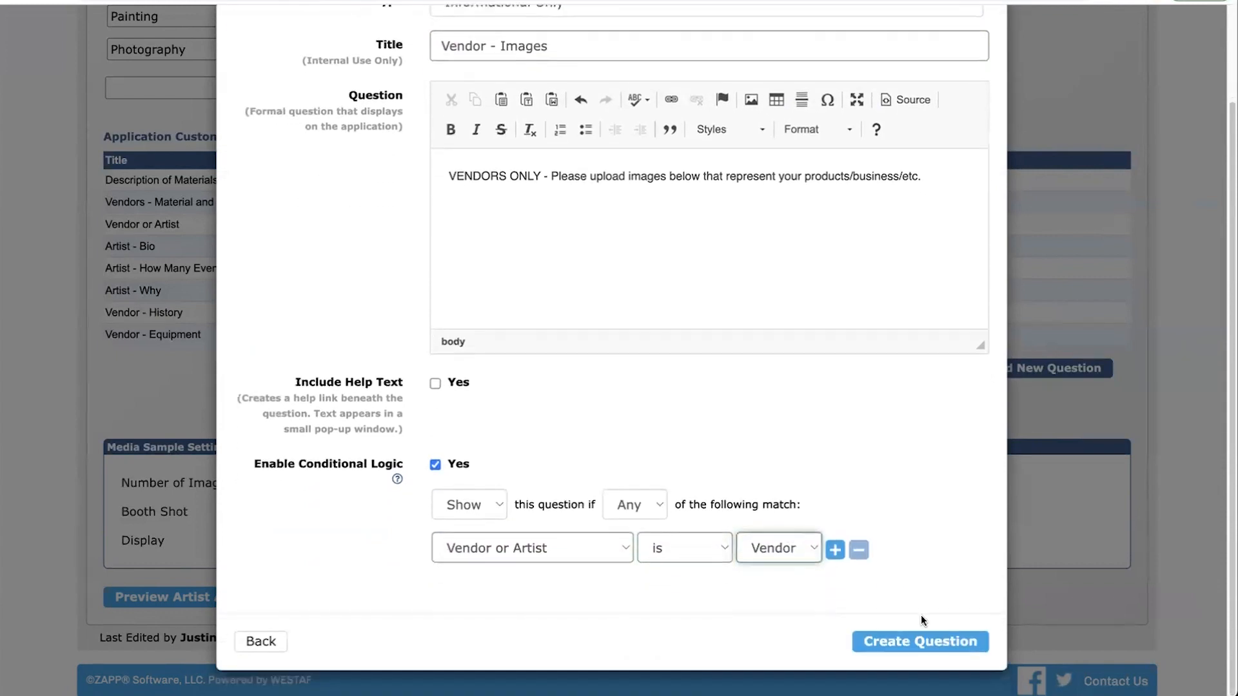
left_click(945, 642)
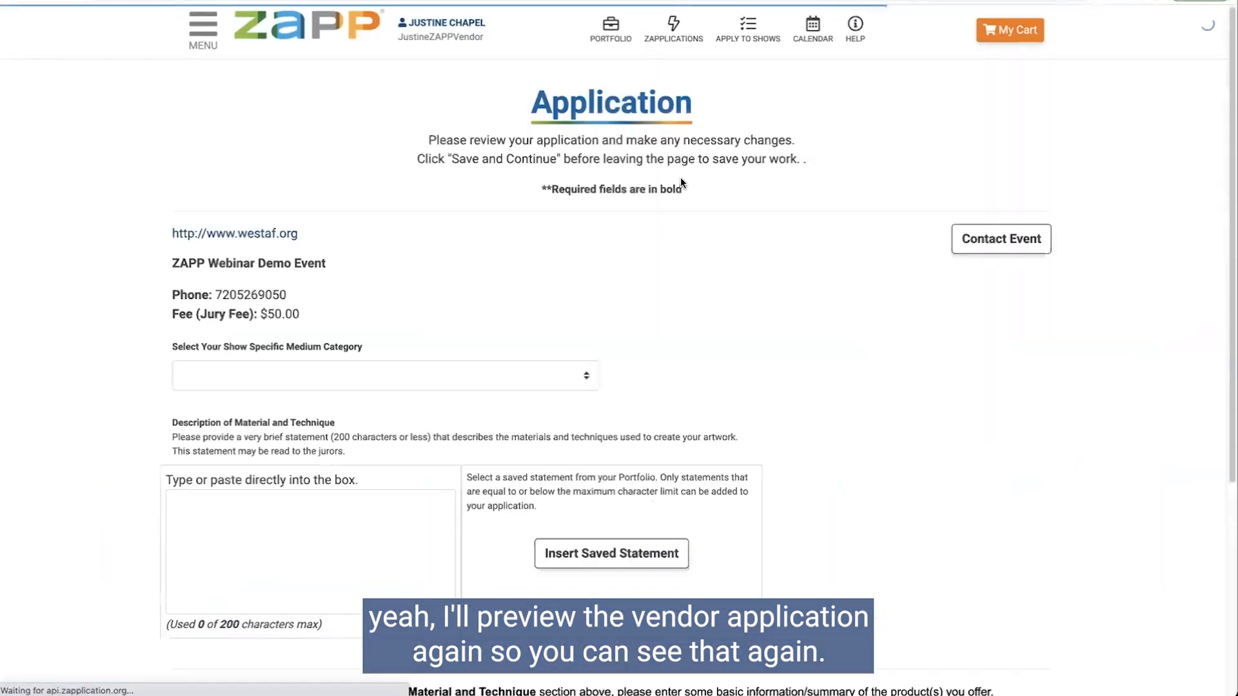
scroll(358, 318, "down", 5)
left_click(216, 459)
scroll(361, 446, "down", 4)
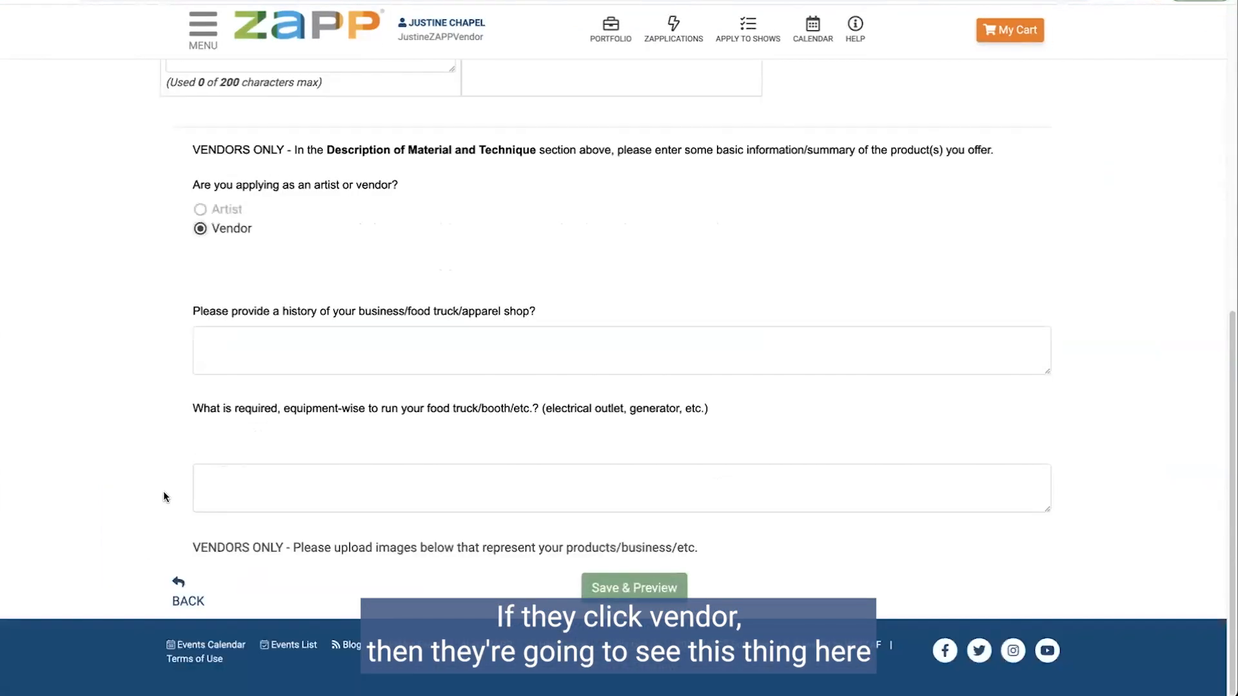
left_click_drag(172, 548, 721, 553)
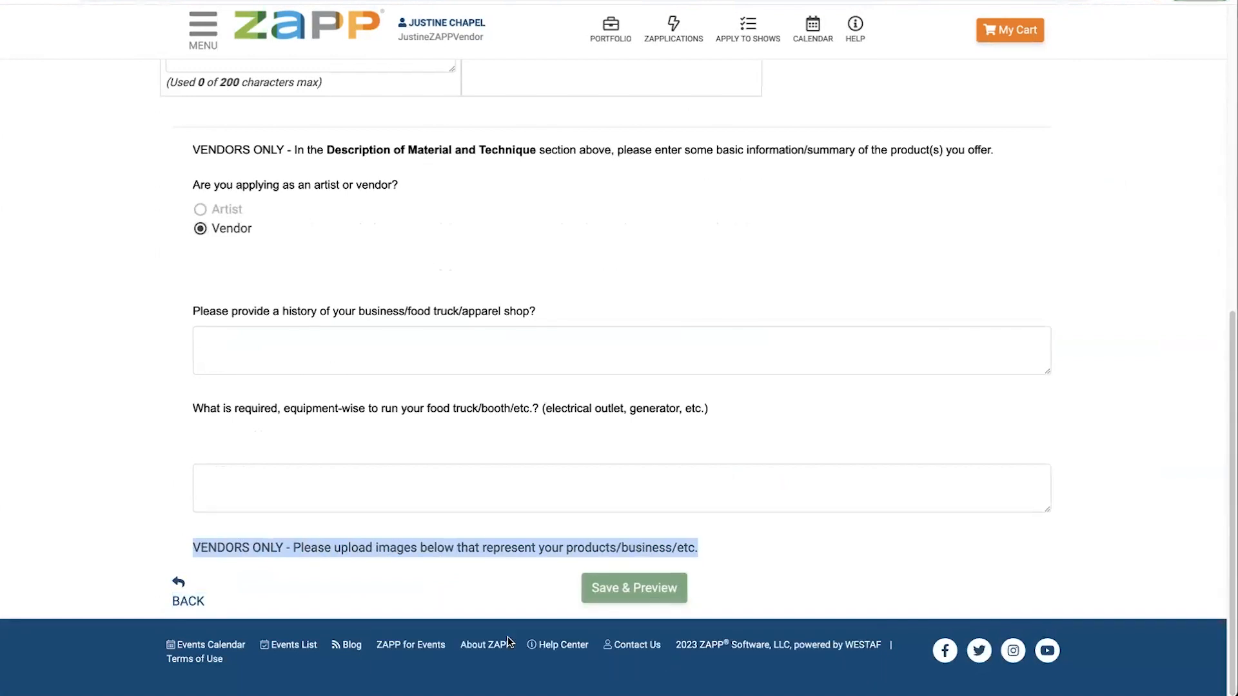
left_click(463, 2)
scroll(485, 361, "down", 7)
scroll(485, 361, "down", 5)
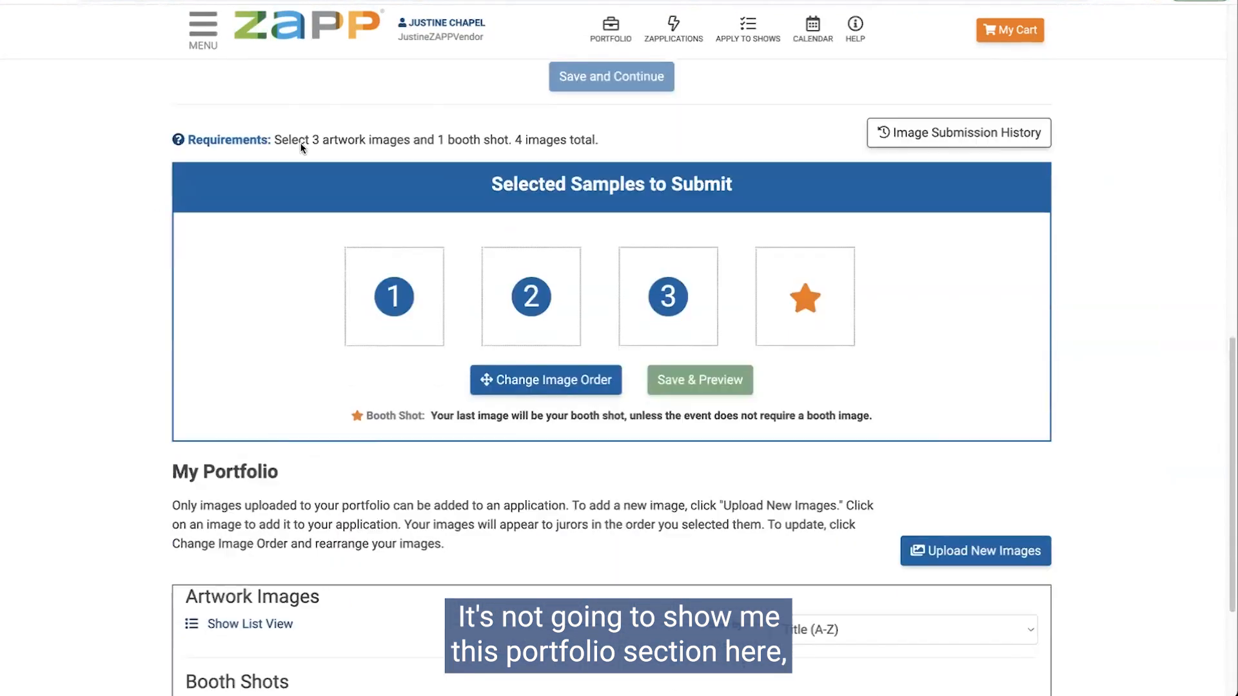
scroll(509, 186, "up", 2)
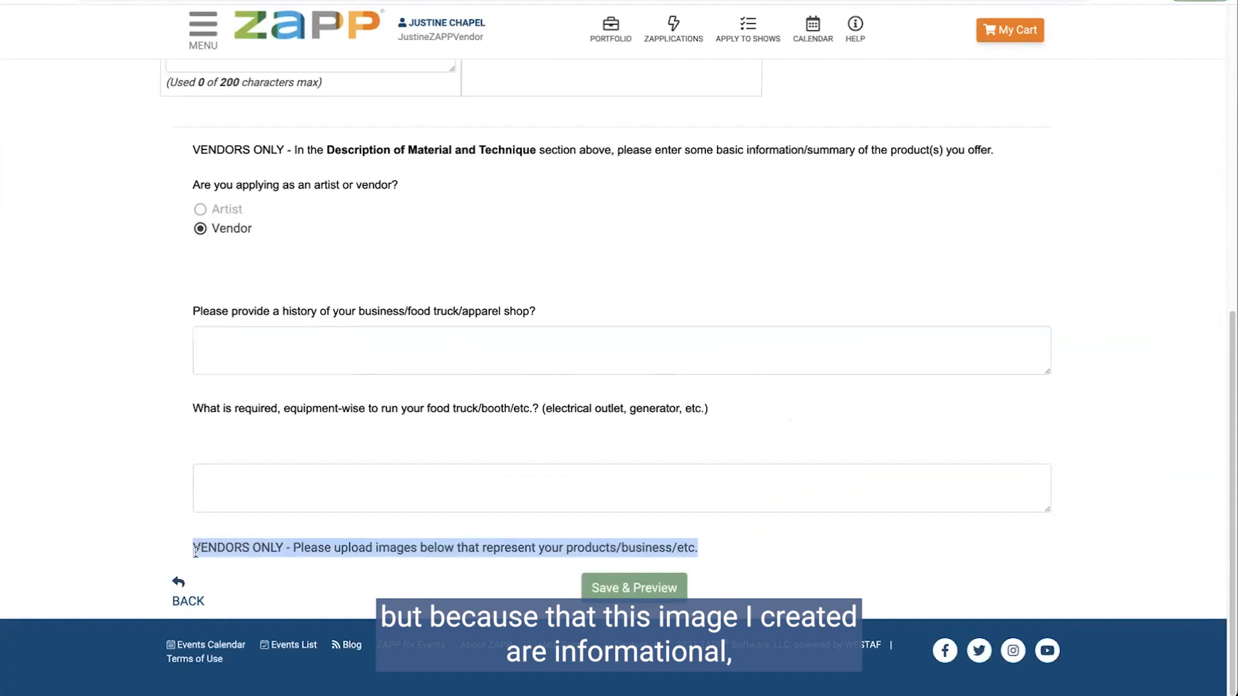
left_click_drag(195, 552, 700, 546)
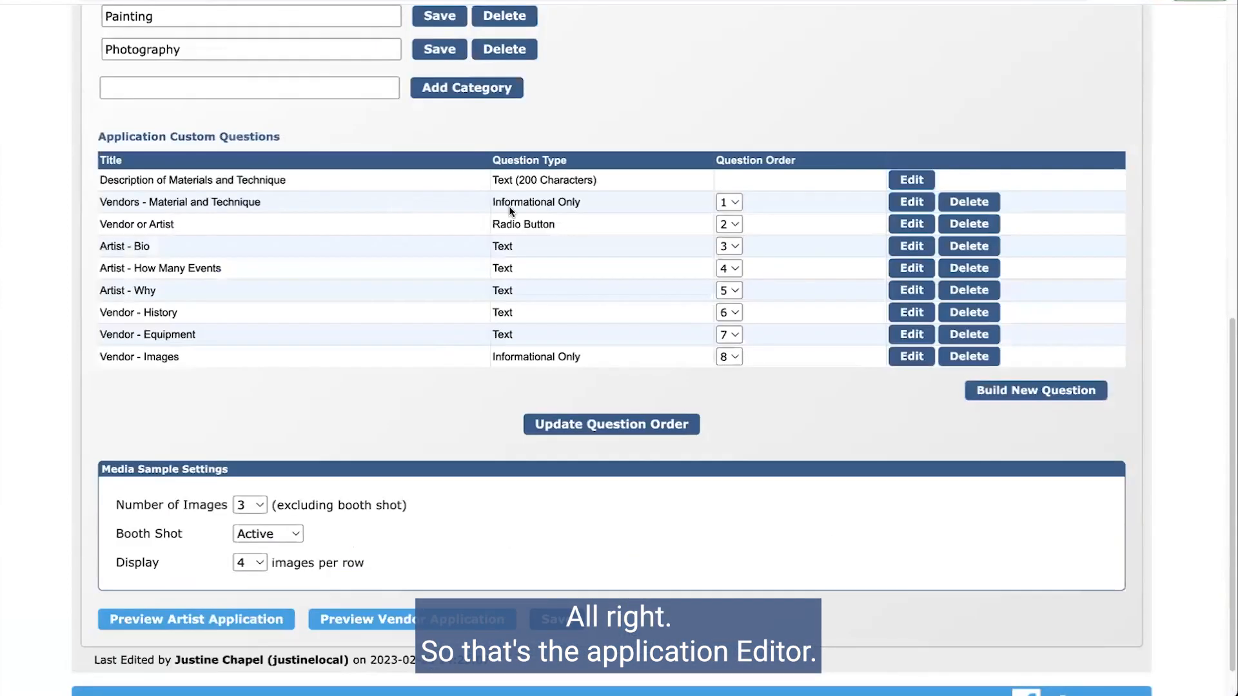
Step: Open the Product Editor tab listing the $50.00 Jury Fee product
scroll(667, 347, "up", 4)
scroll(636, 361, "up", 1)
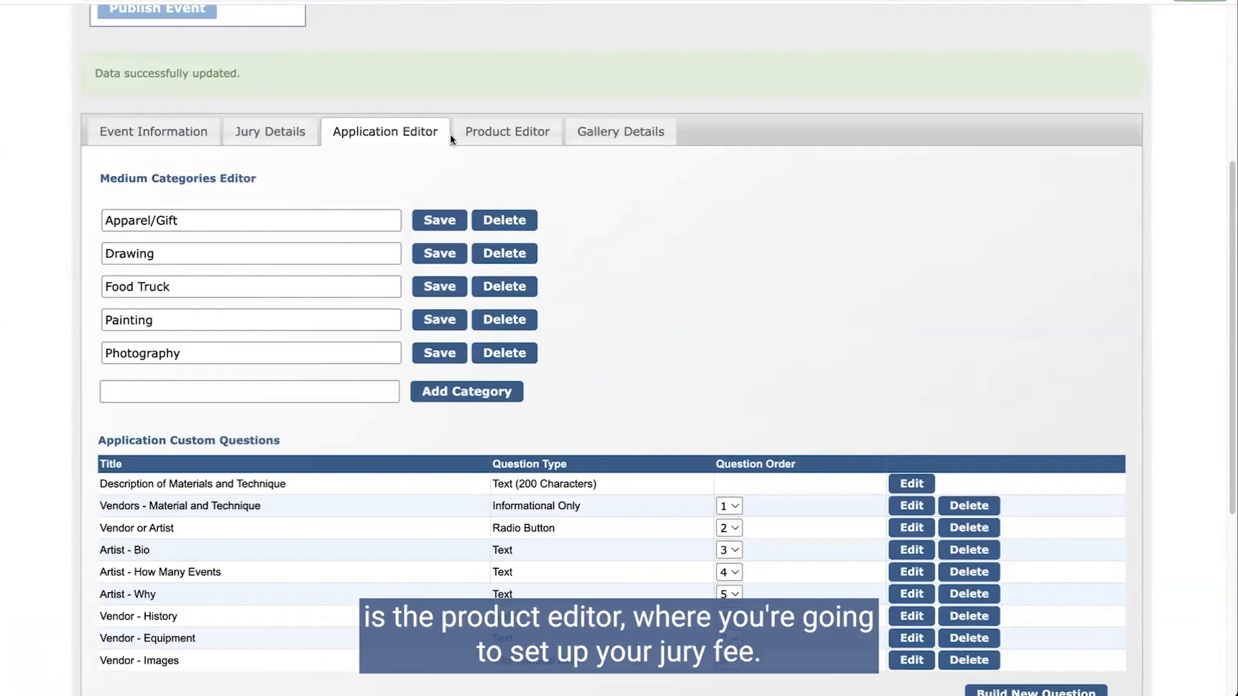
left_click(481, 133)
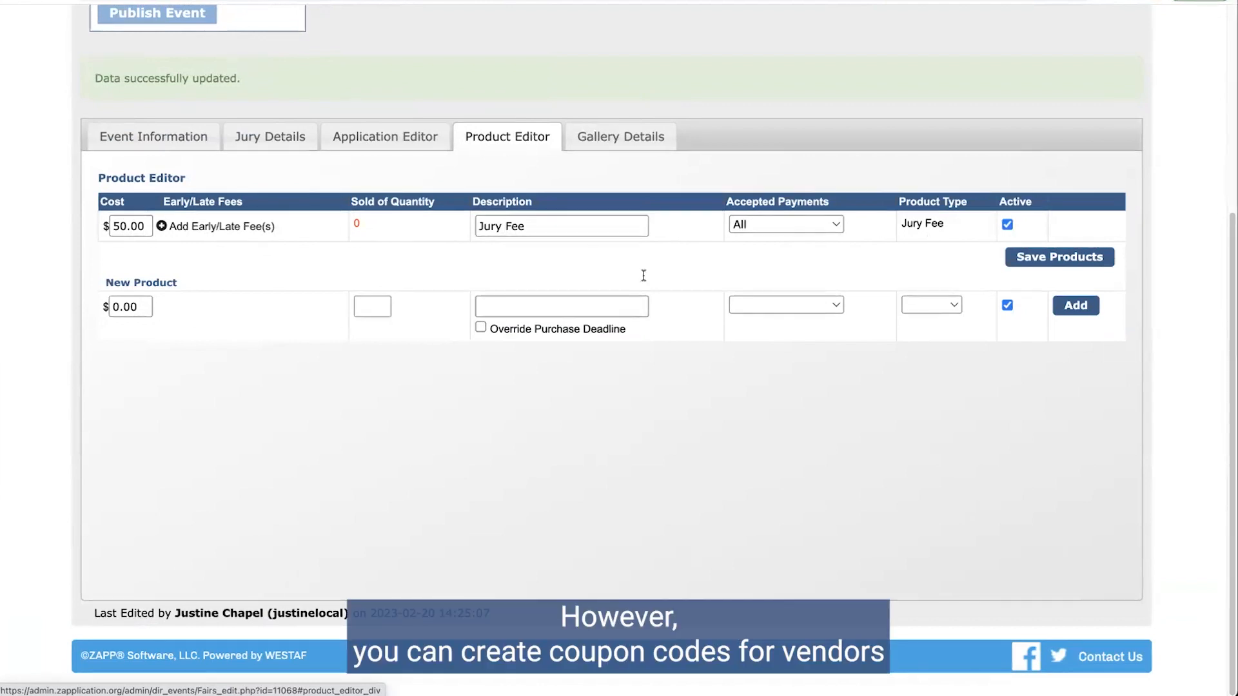
scroll(589, 303, "up", 5)
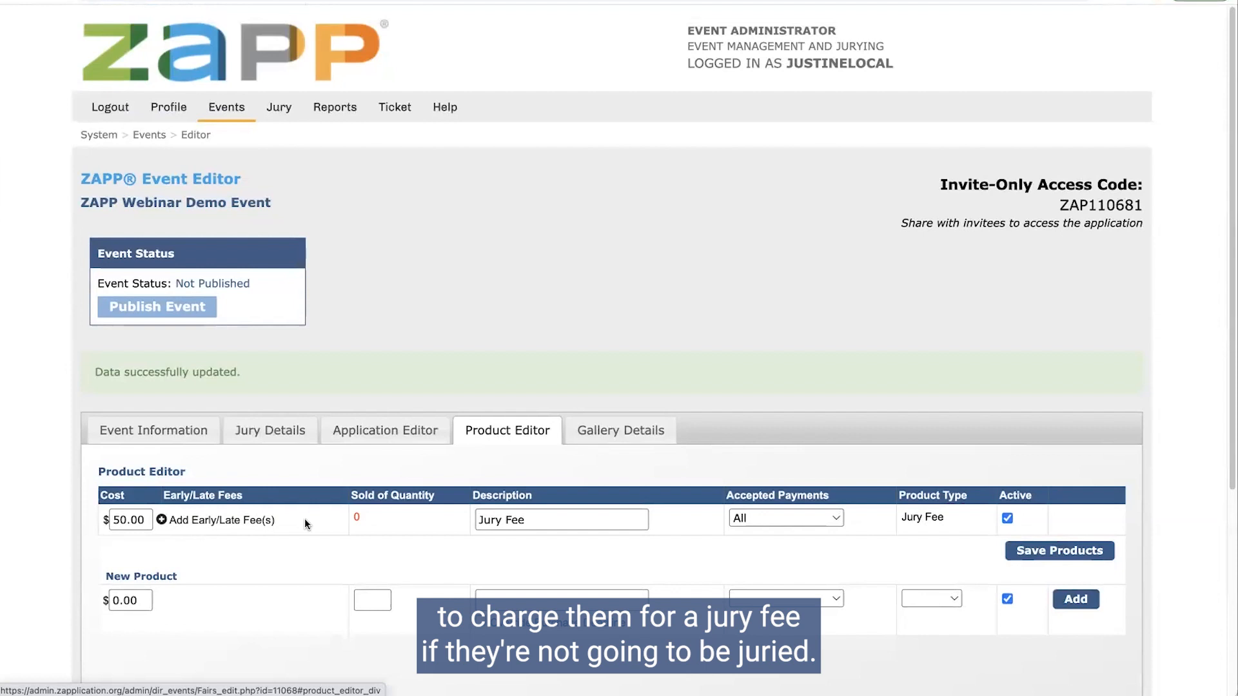
Step: Open Events > Coupons and review the Vendor Discount coupon's code and 50% percentage type
mouse_move(222, 111)
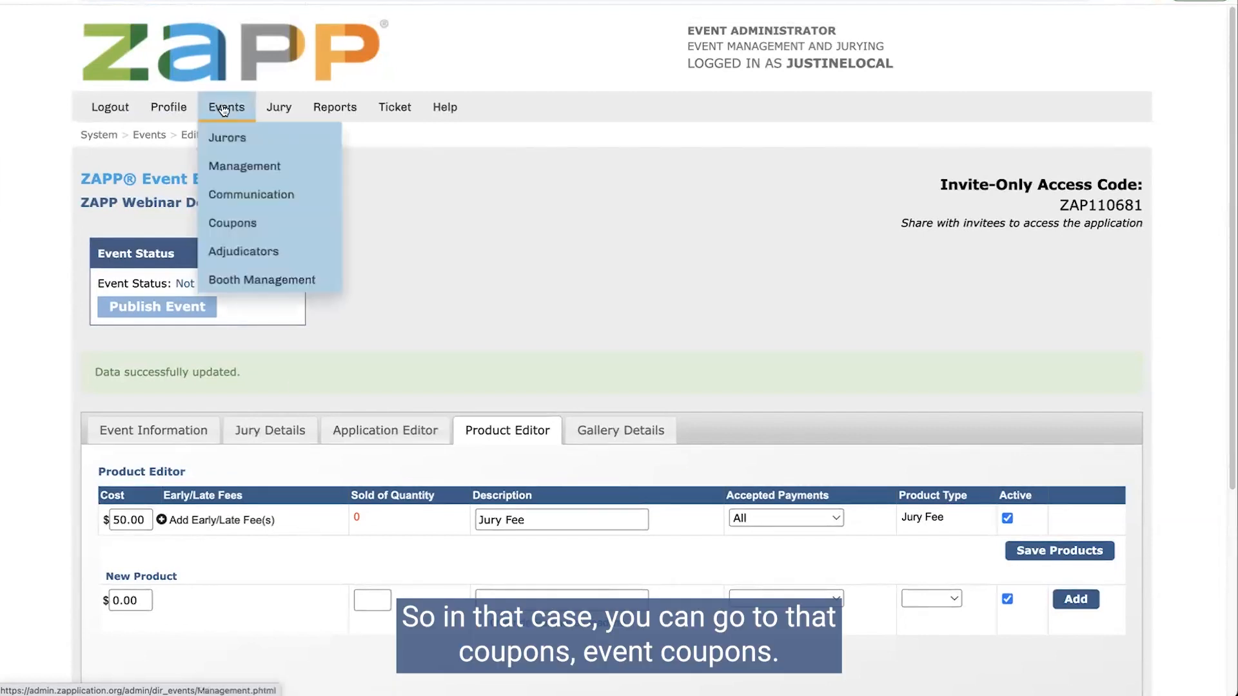
left_click(225, 230)
mouse_move(331, 109)
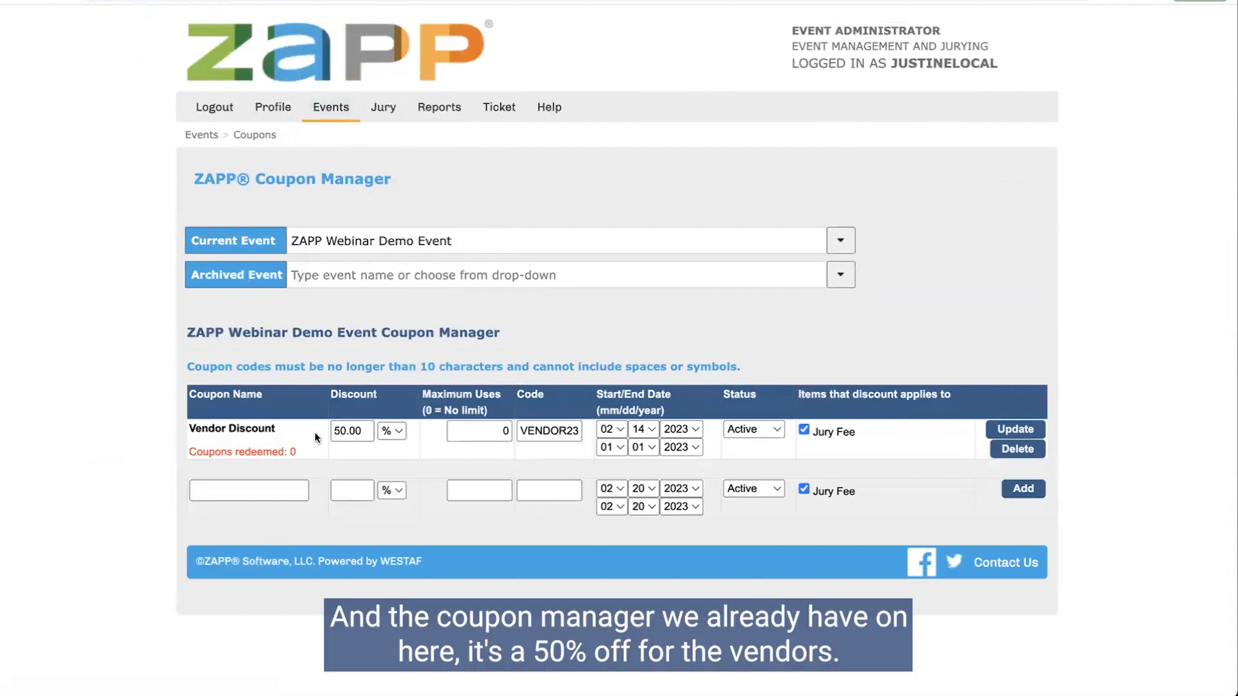
left_click_drag(520, 430, 589, 438)
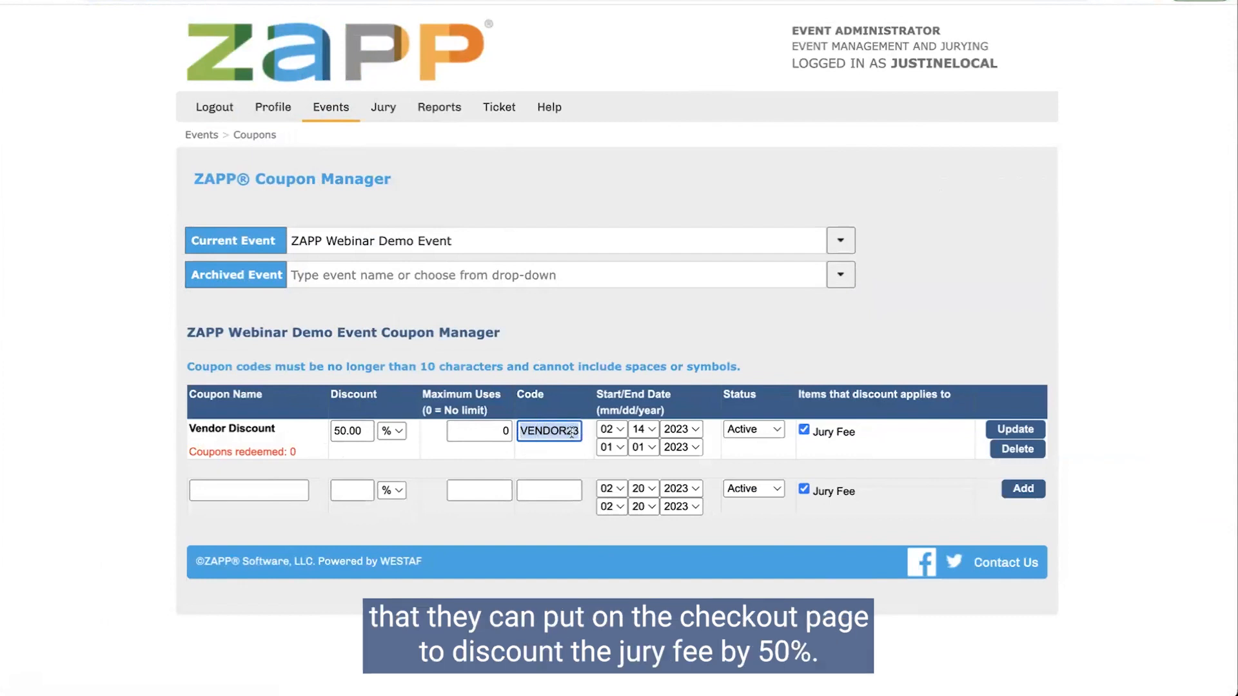
left_click(391, 431)
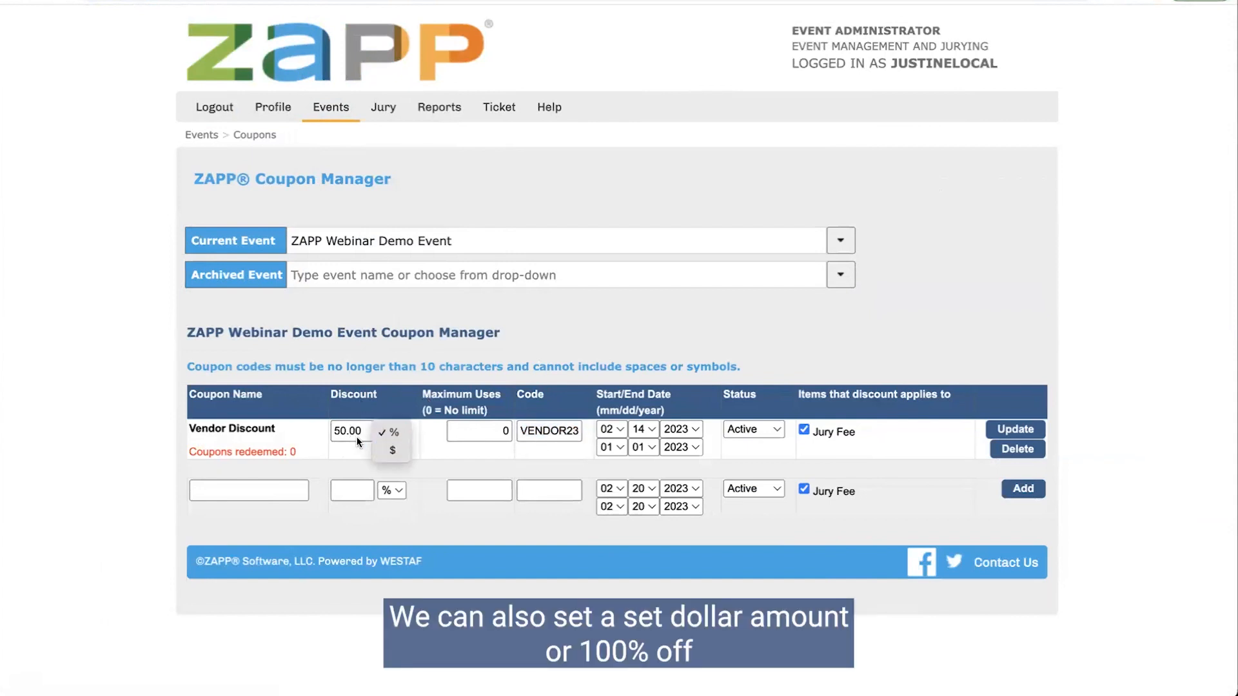
left_click(373, 431)
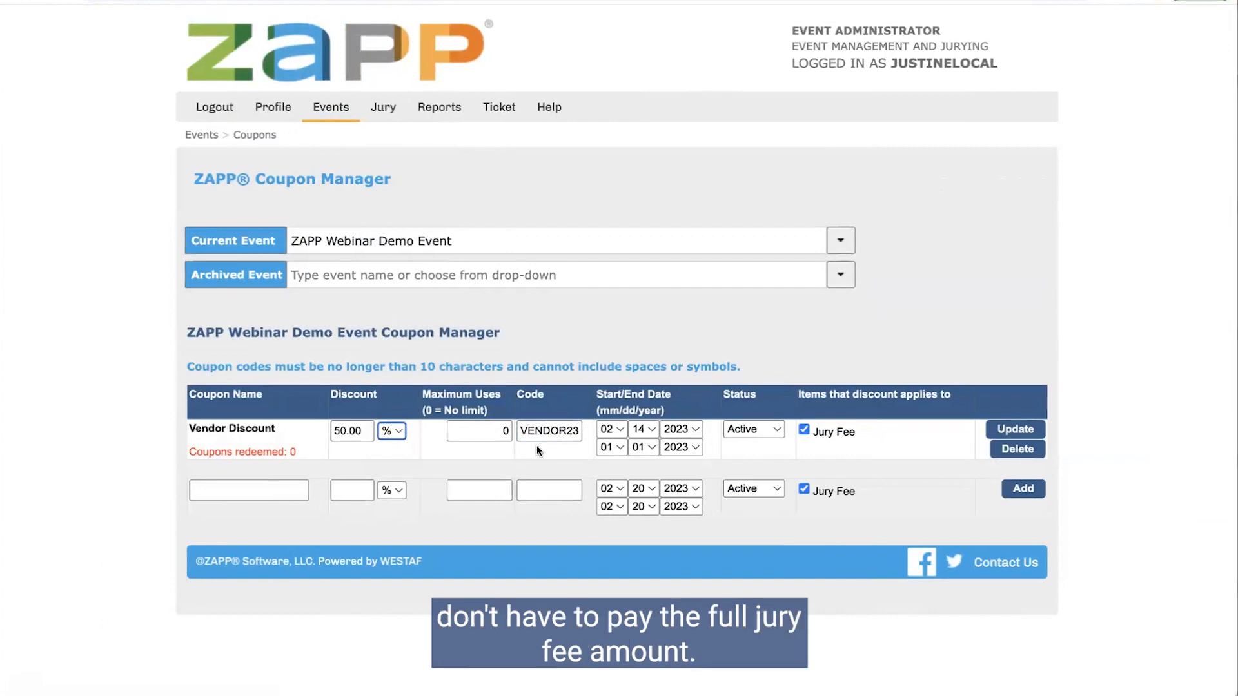
left_click_drag(520, 431, 588, 431)
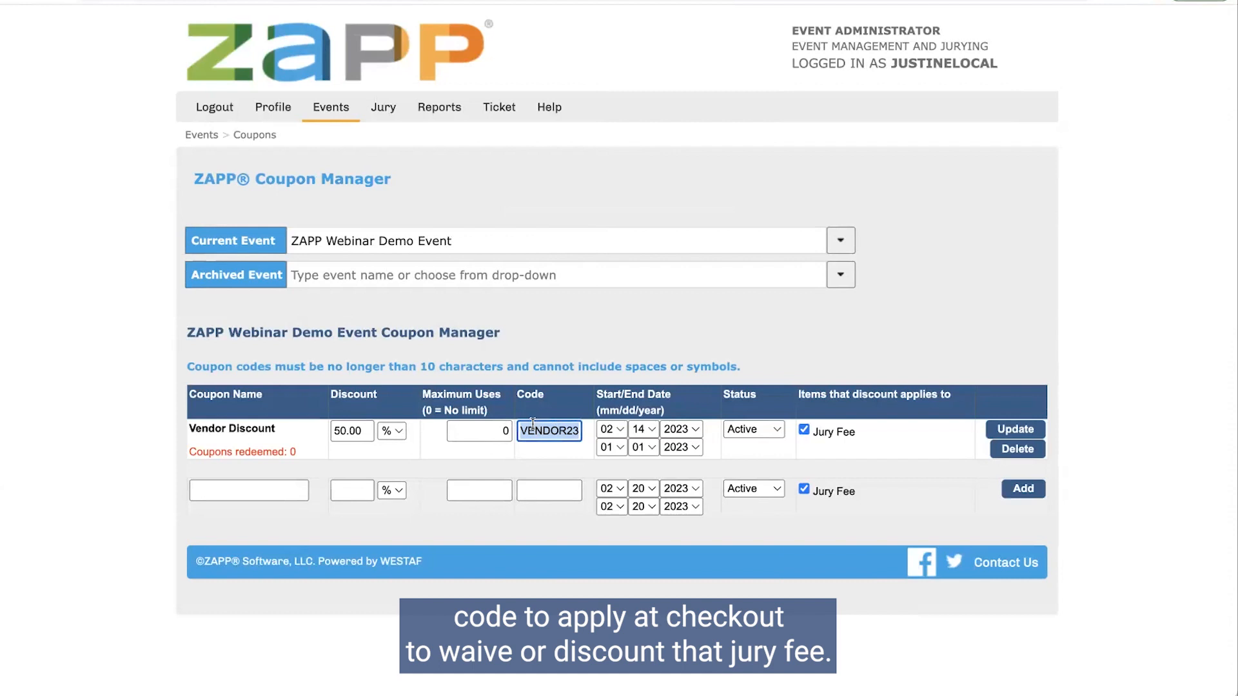
left_click(351, 166)
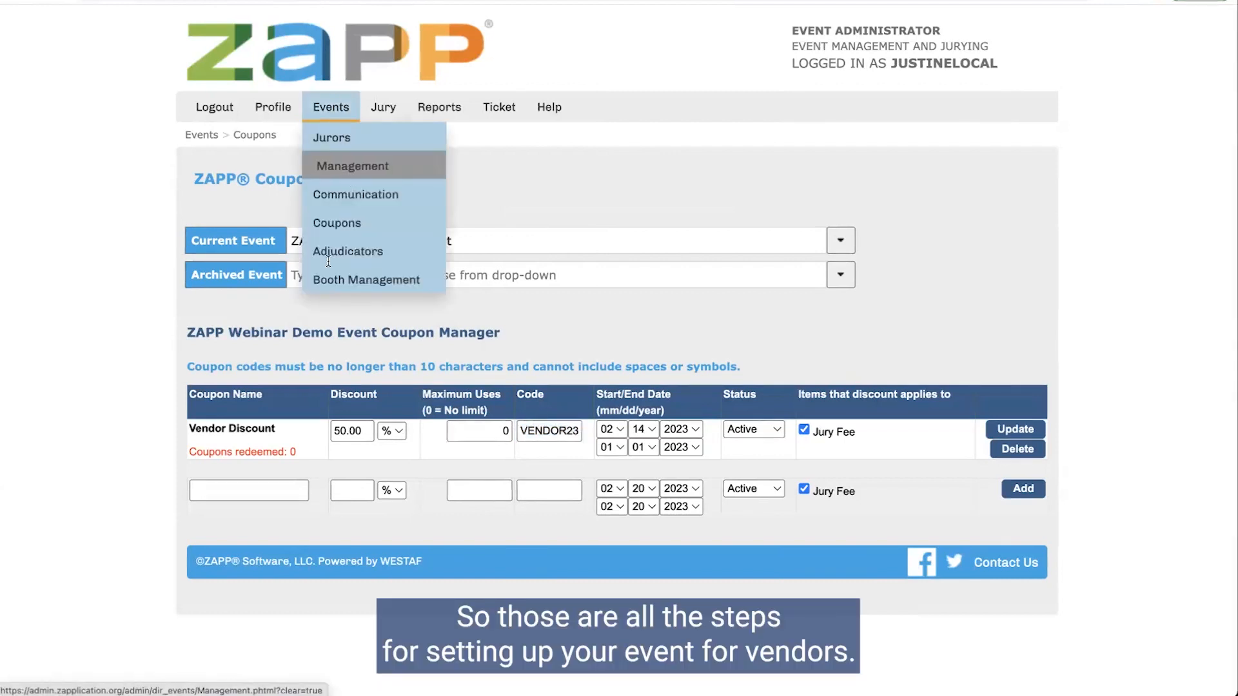
Step: Open the demo event's editor and review its Application Editor, Jury Details and Product Editor tabs
left_click(254, 349)
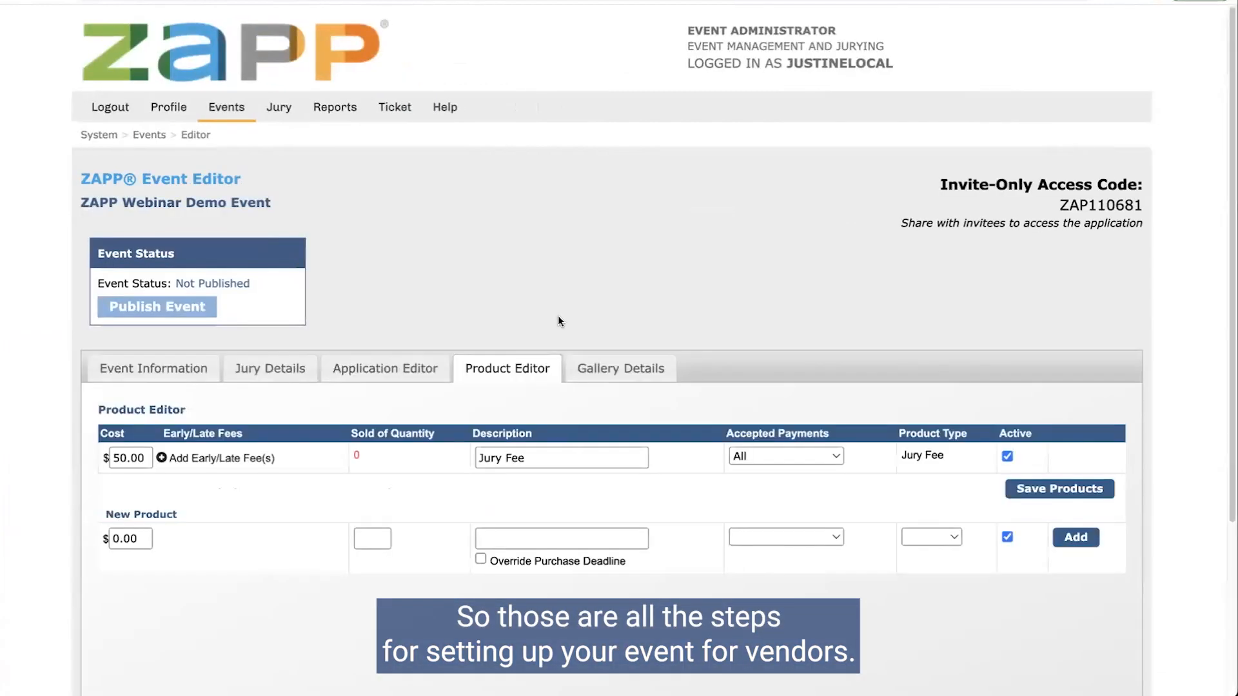
scroll(559, 320, "down", 3)
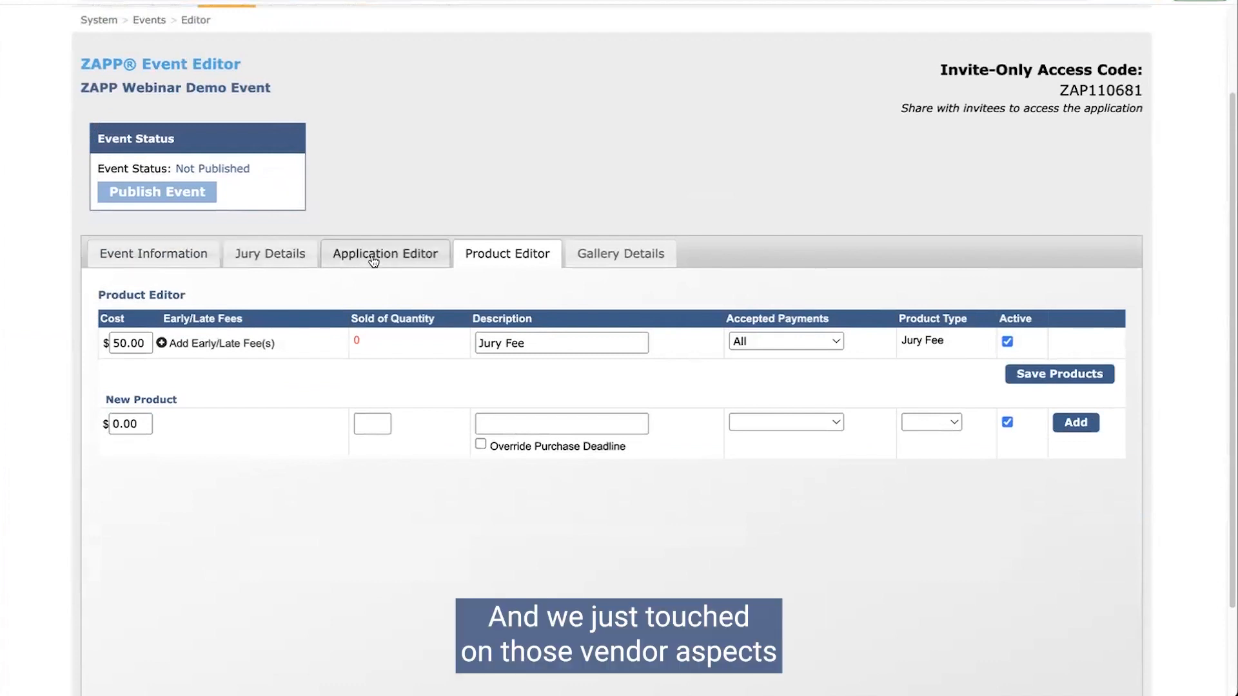
left_click(373, 258)
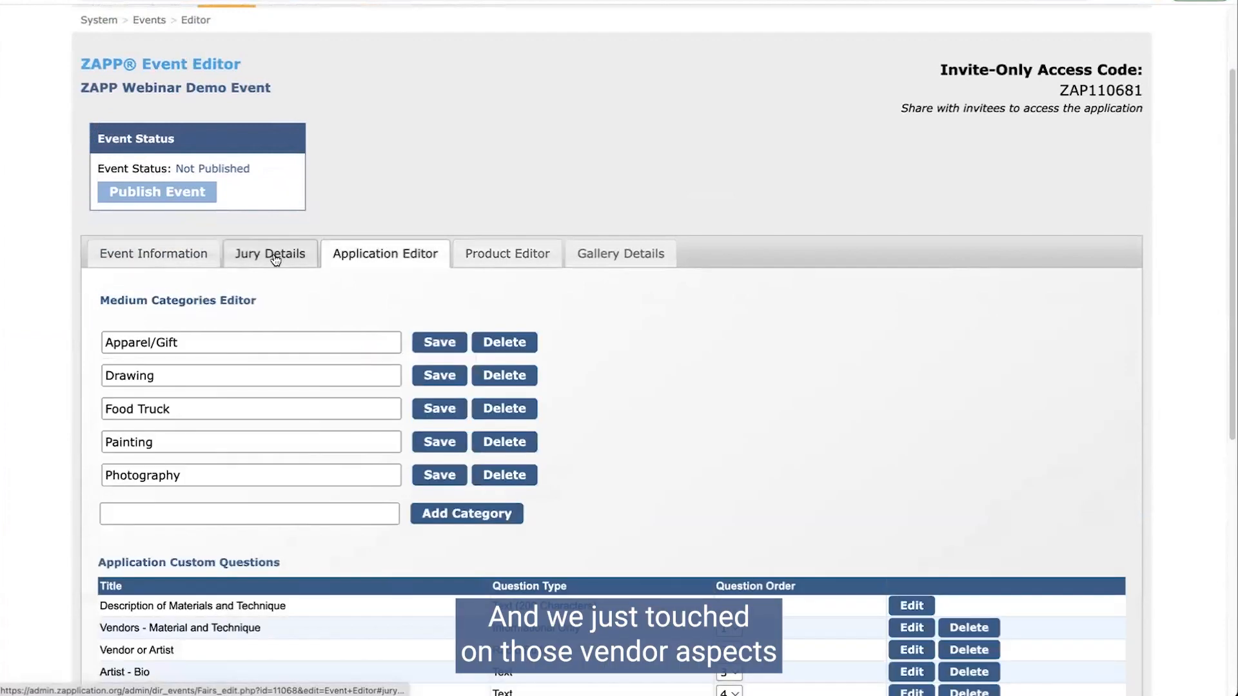
left_click(276, 258)
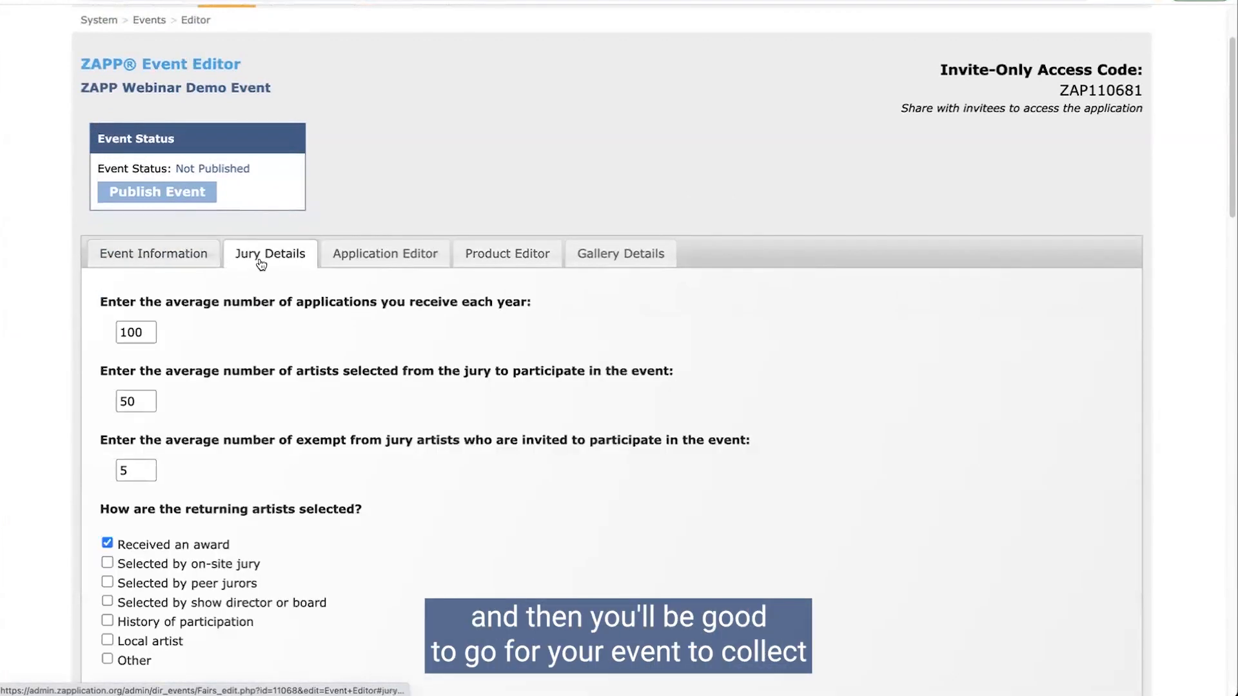
left_click(516, 256)
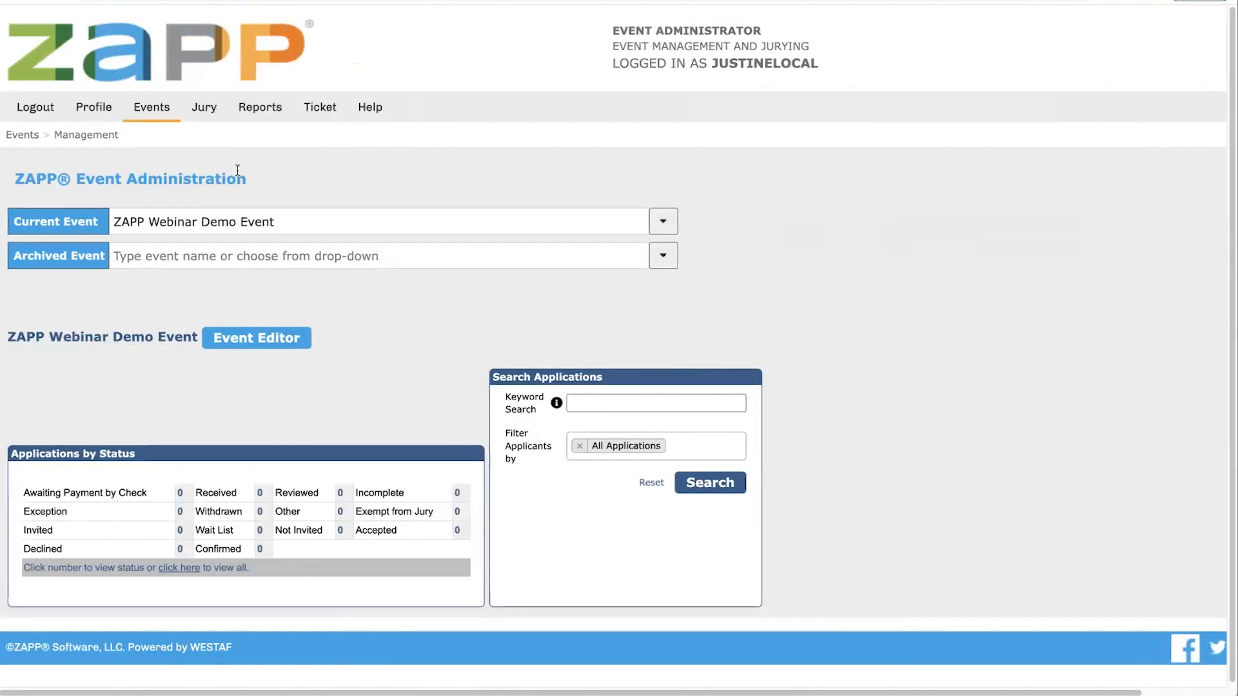
Step: Make Snowy Range Demo Art Festival 2022 current, showing 28 Confirmed, 3 Withdrawn, 2 Incomplete
left_click(202, 222)
left_click(663, 221)
left_click(192, 262)
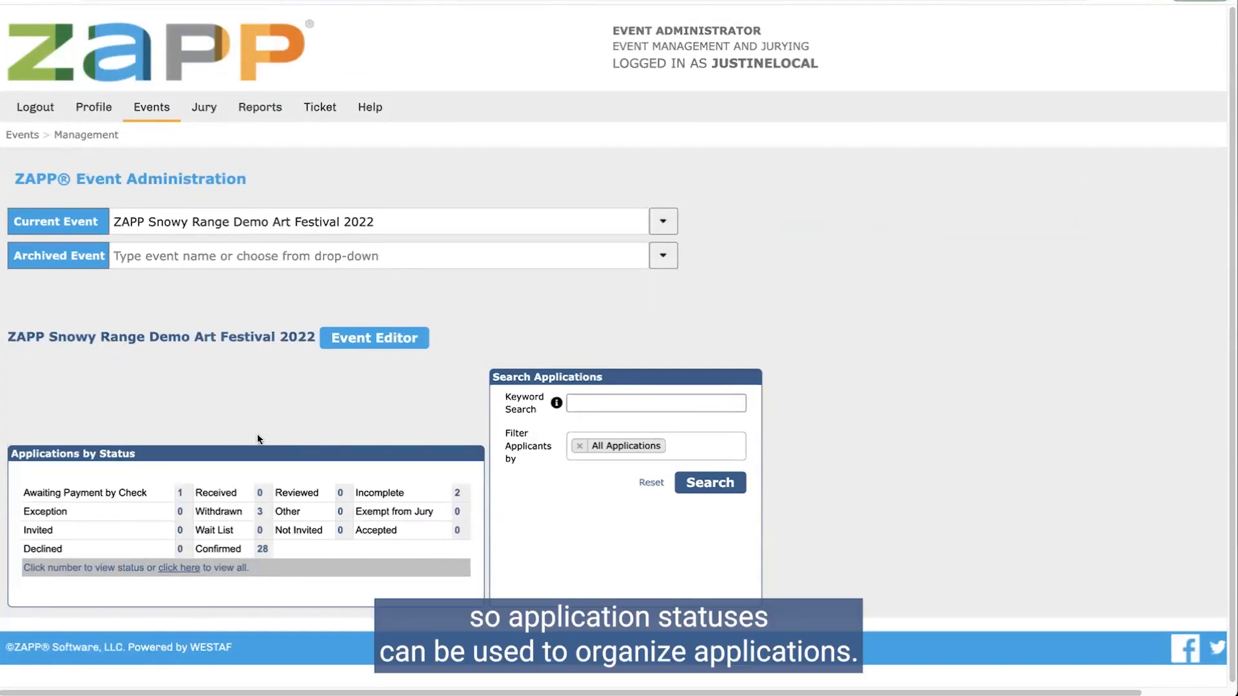
scroll(230, 454, "down", 1)
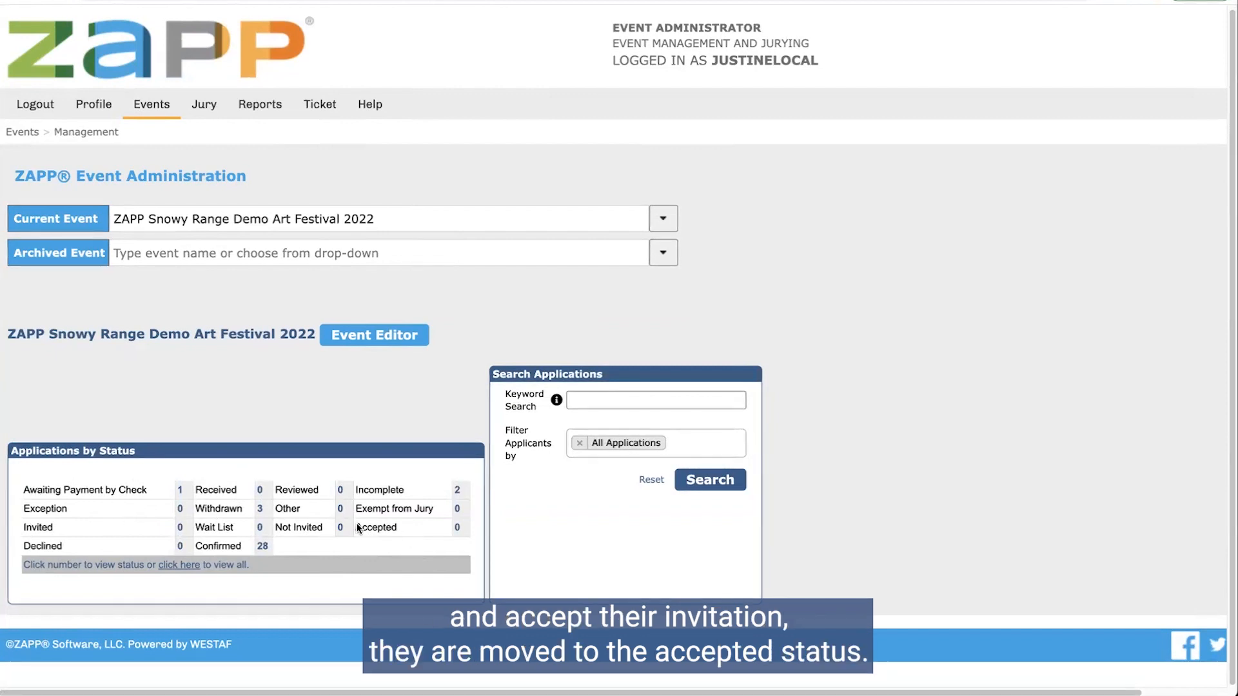
left_click_drag(355, 528, 400, 530)
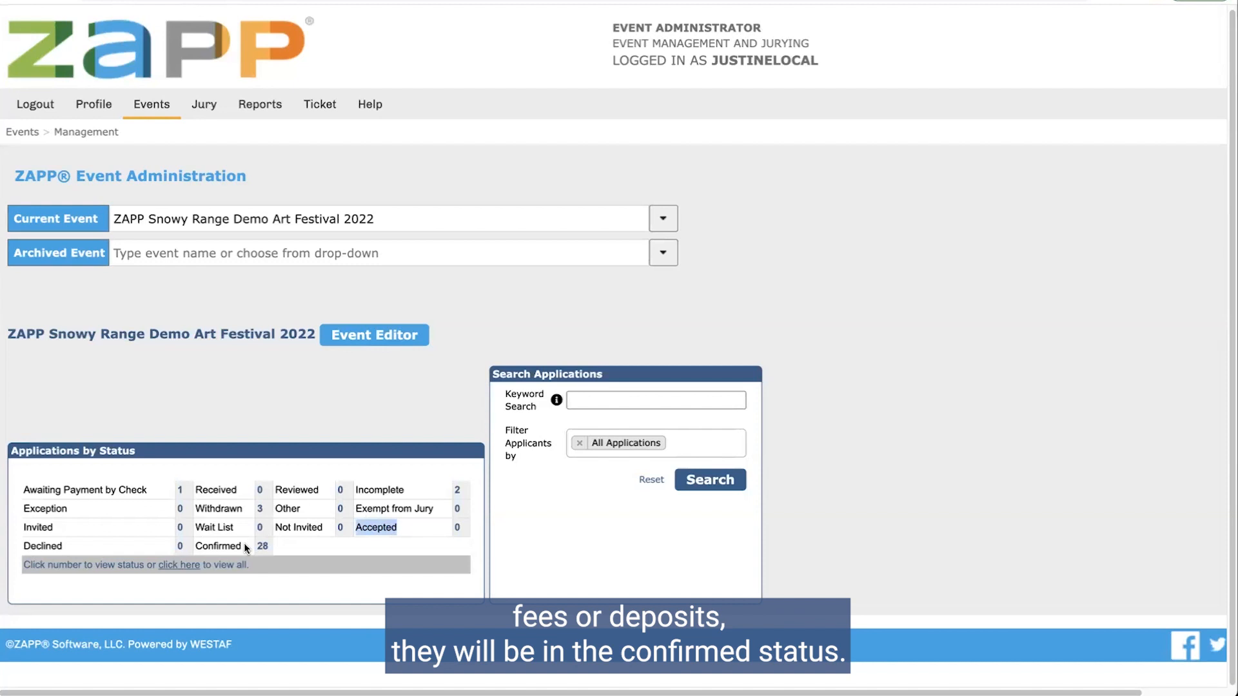
left_click_drag(243, 547, 196, 543)
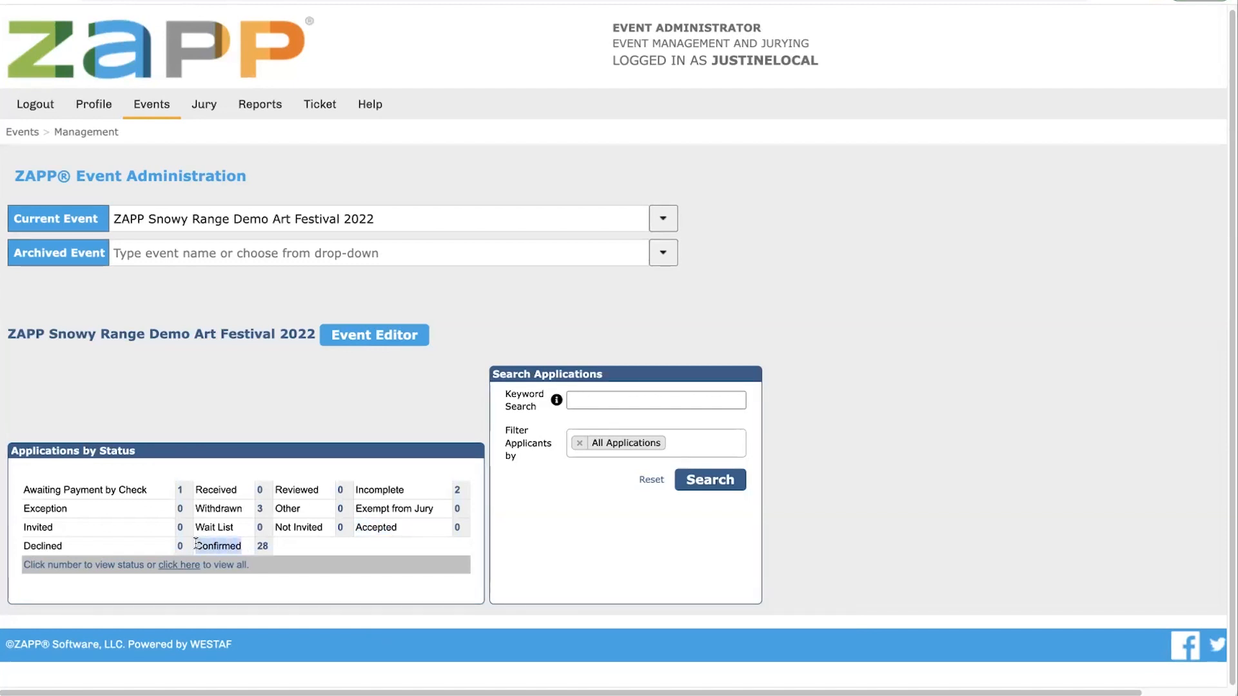
left_click_drag(356, 490, 405, 491)
left_click_drag(68, 509, 23, 510)
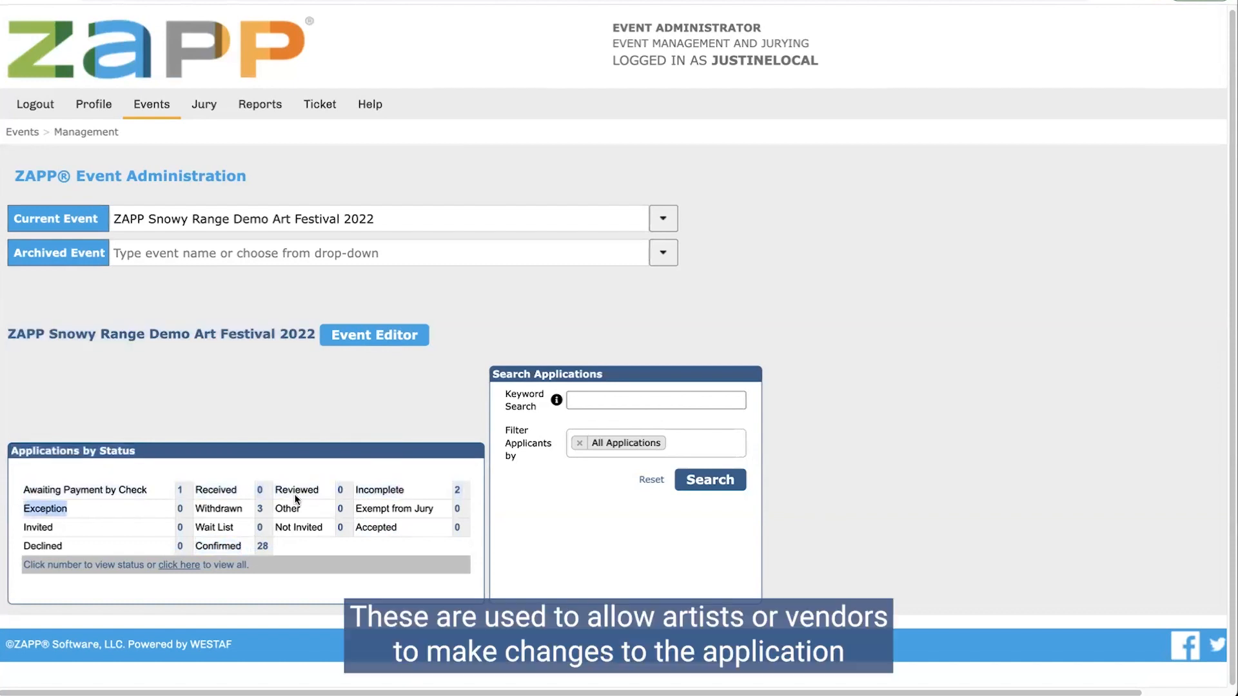
left_click(370, 488)
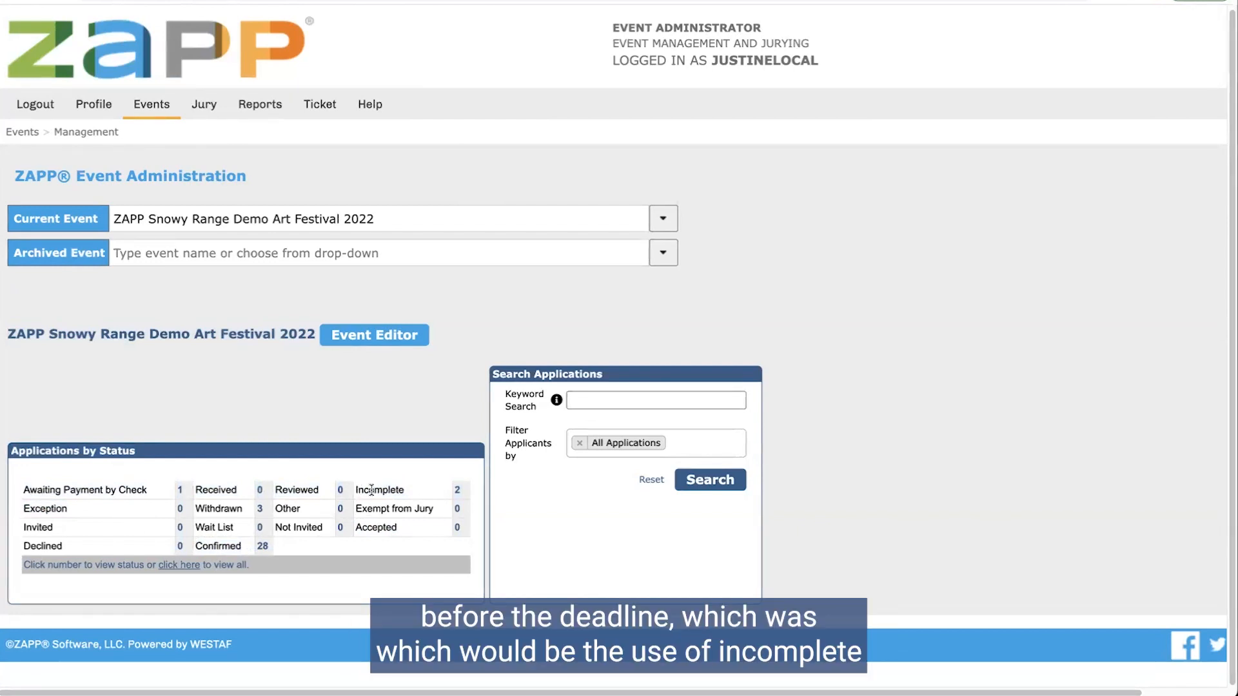
left_click_drag(413, 491, 355, 487)
left_click_drag(68, 514, 23, 516)
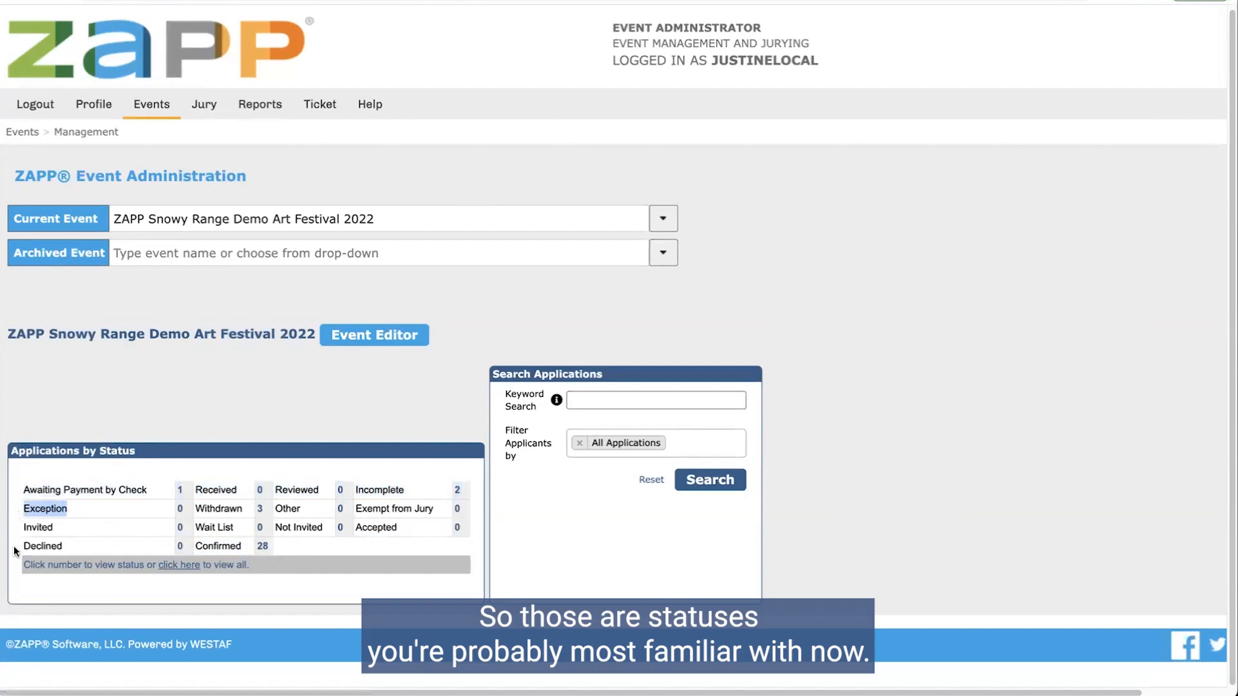
left_click(312, 546)
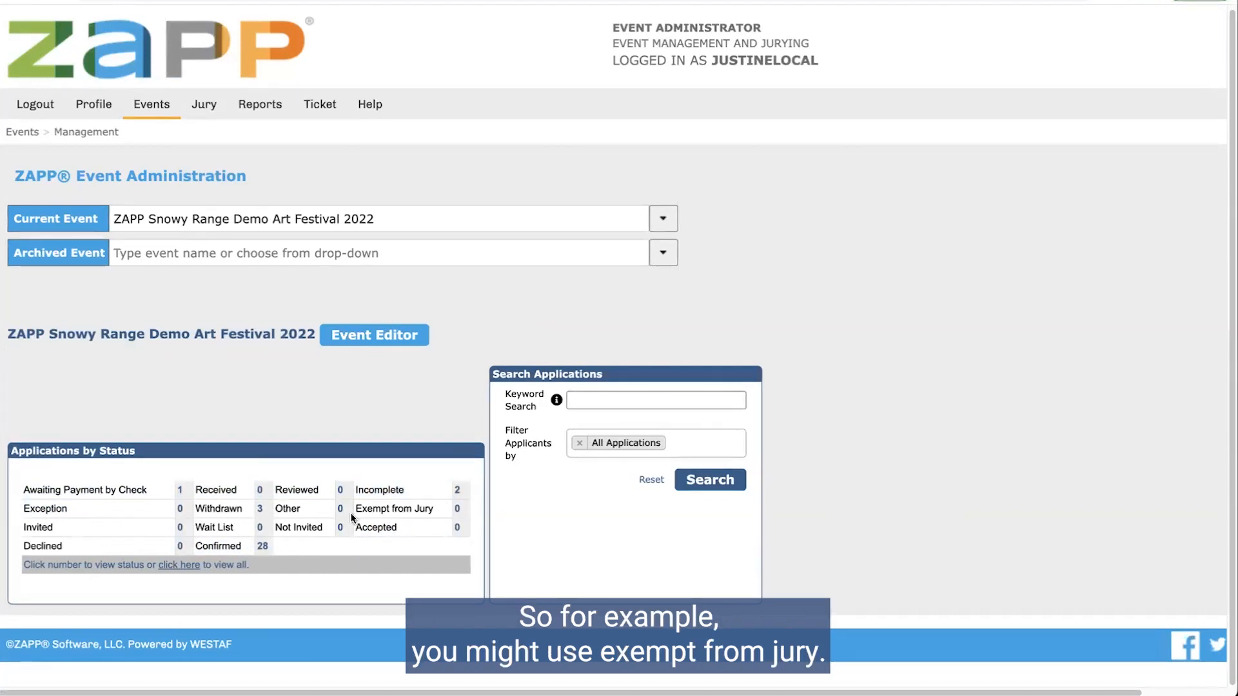
left_click_drag(355, 509, 431, 513)
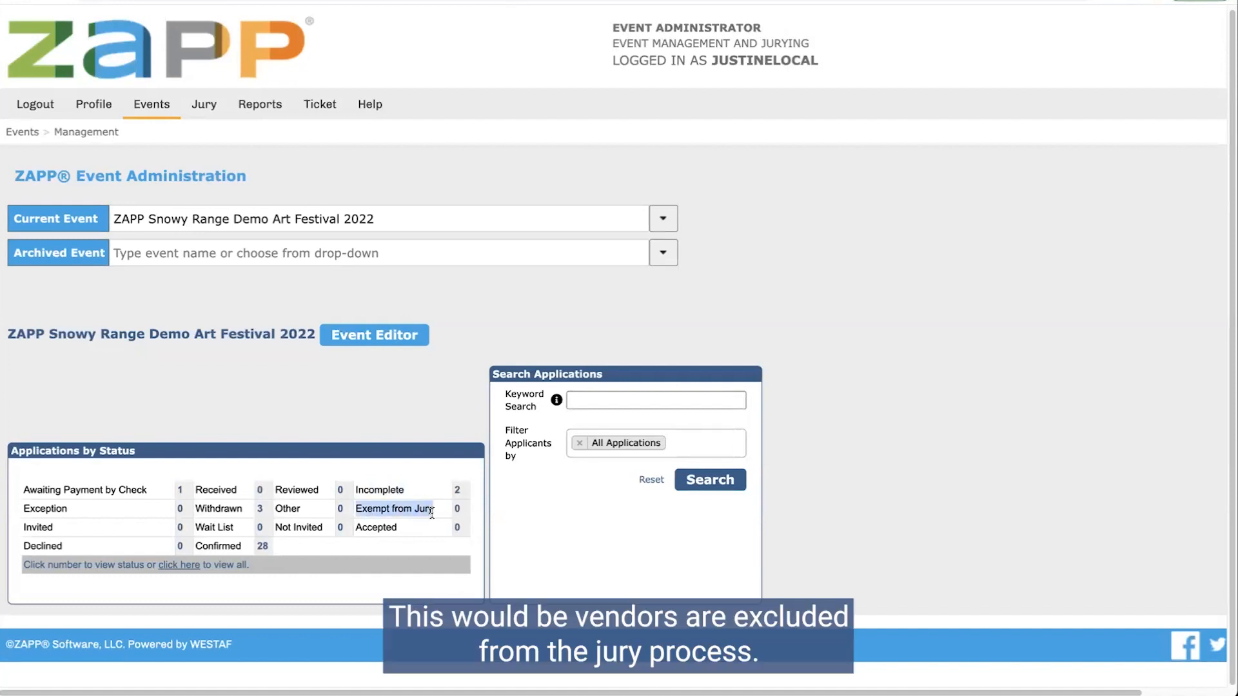
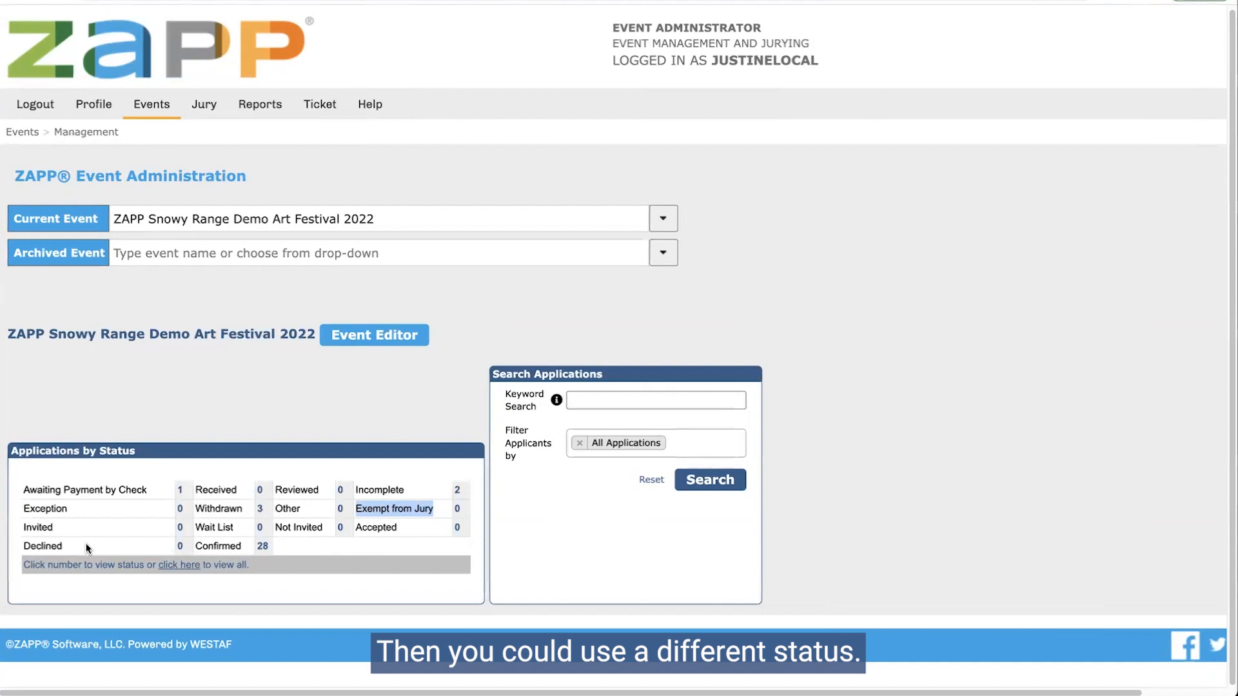
Step: Highlight the Other and Reviewed status labels, then list the 28 confirmed applications
left_click_drag(300, 509, 278, 509)
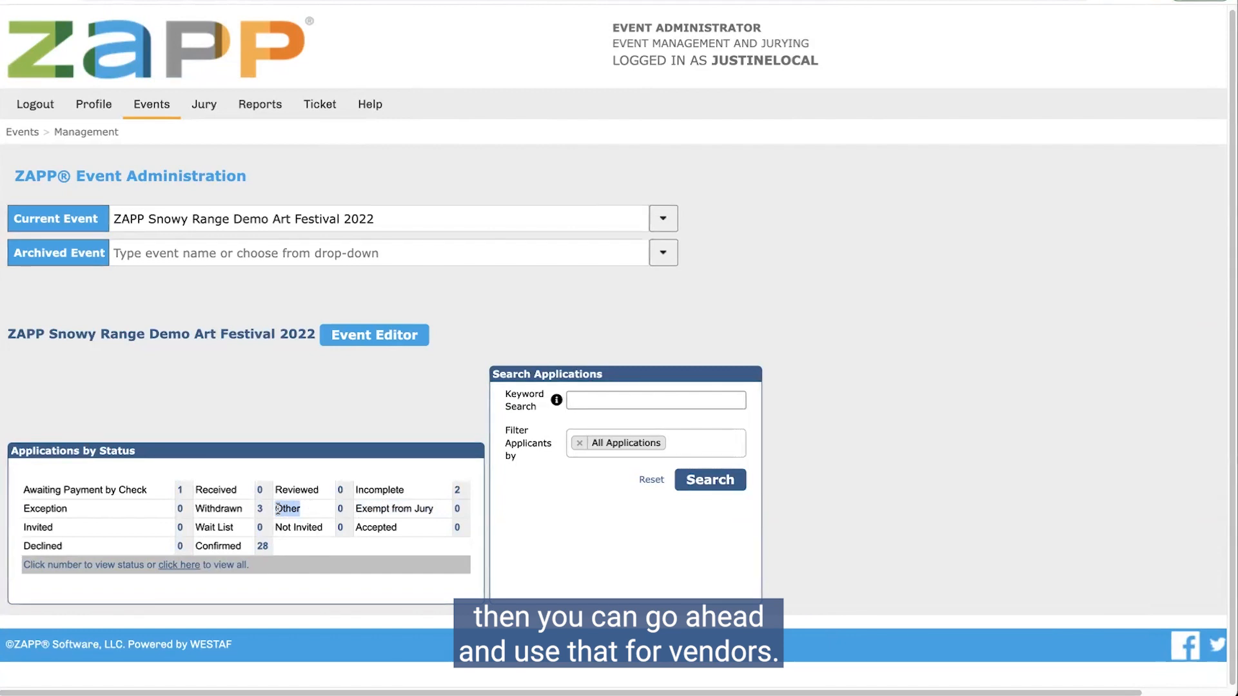
left_click_drag(319, 490, 278, 489)
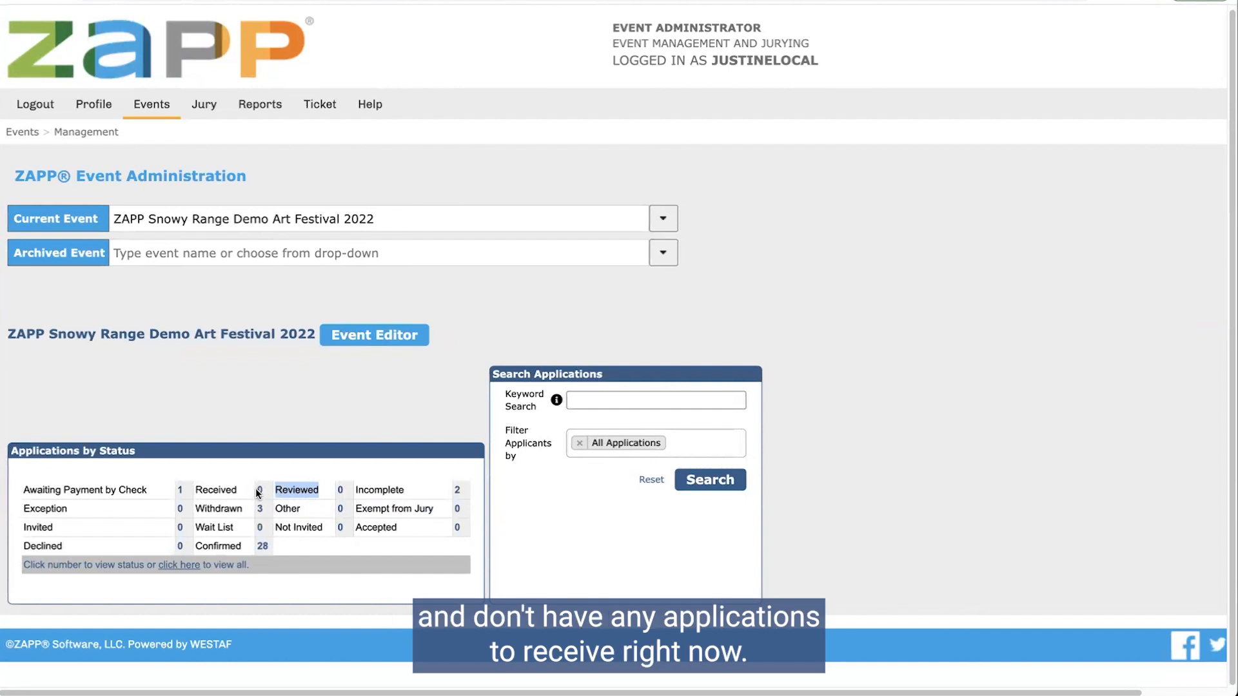
left_click(262, 546)
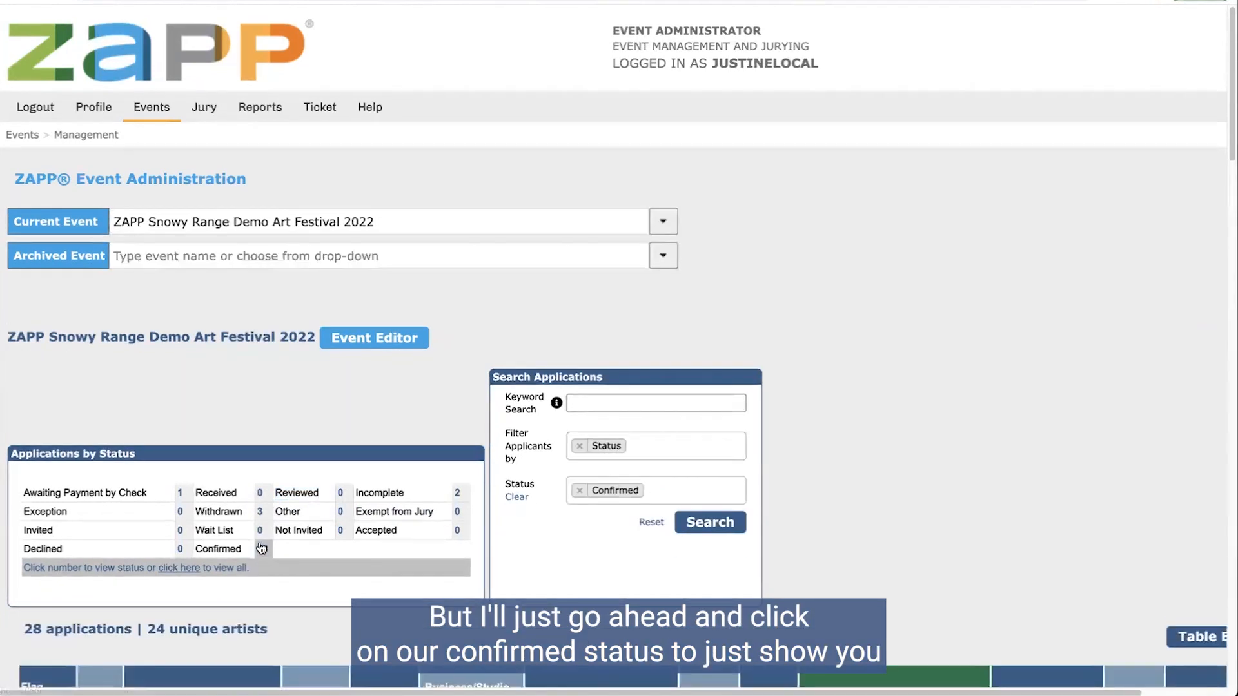
scroll(446, 554, "down", 3)
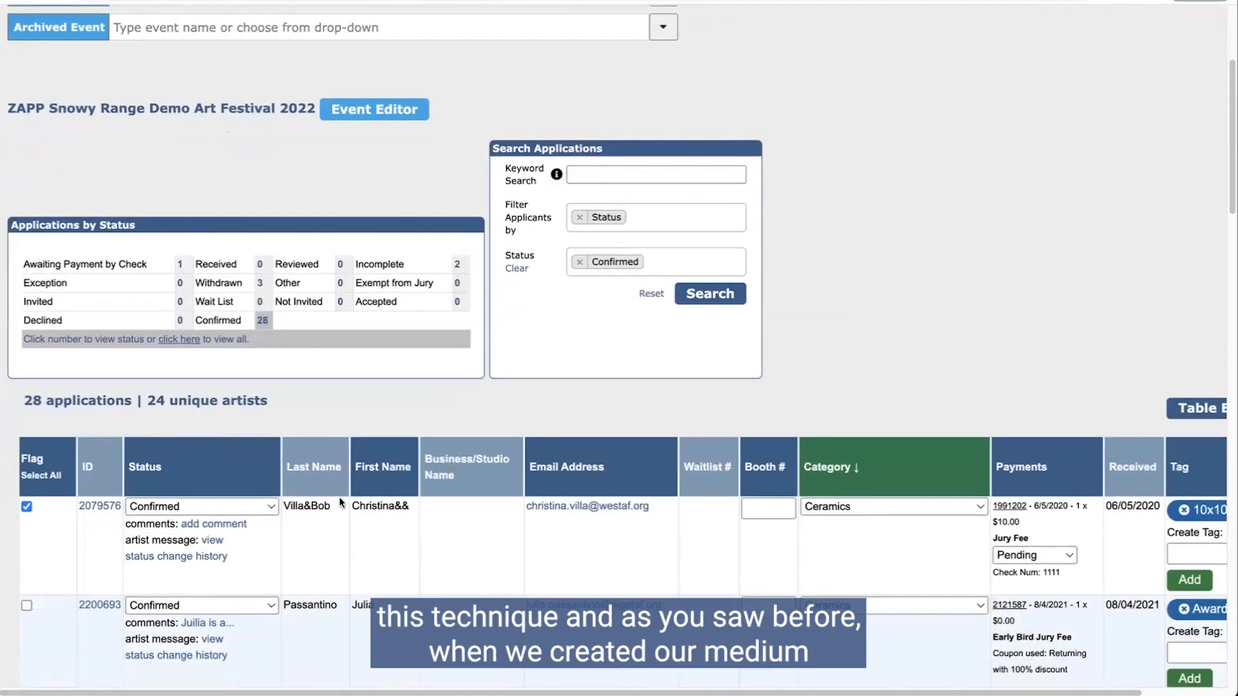
scroll(296, 513, "right", 3)
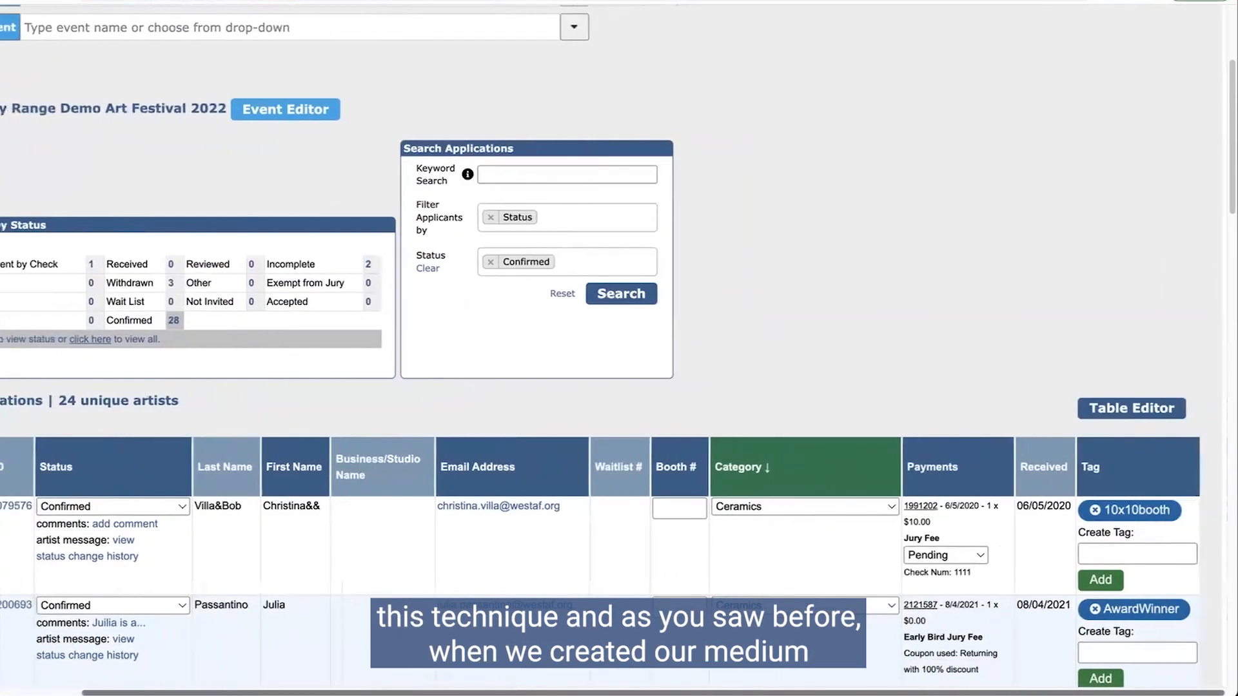
scroll(495, 504, "down", 3)
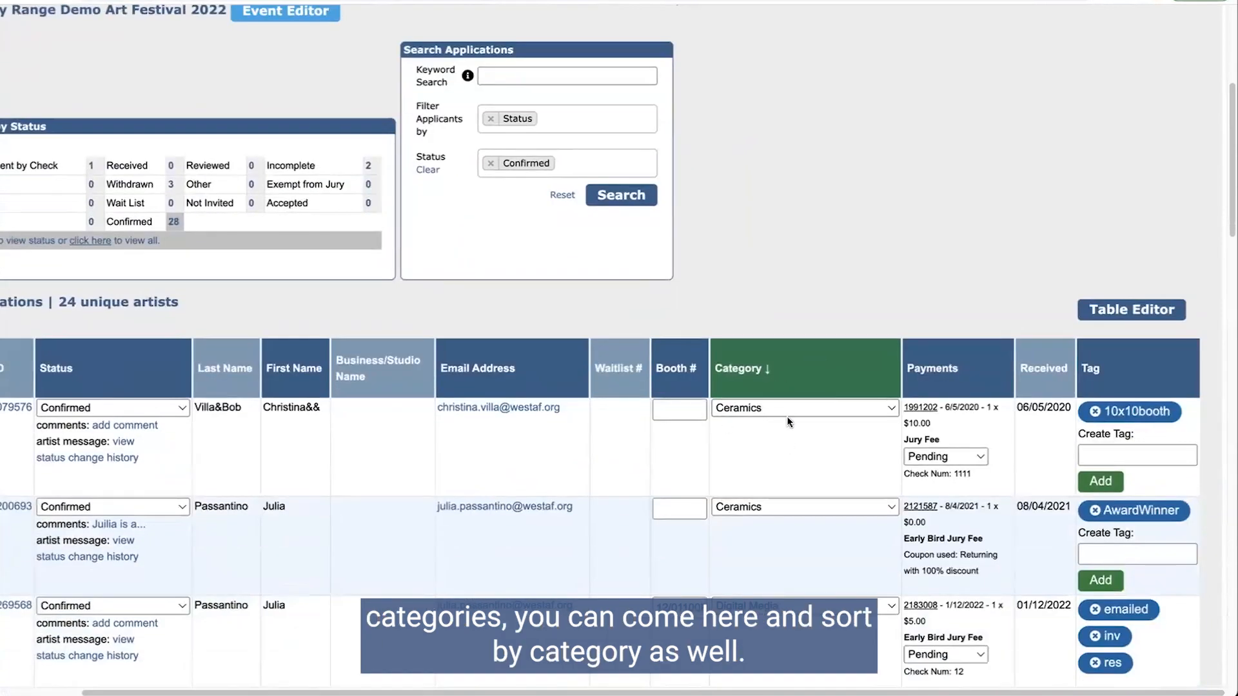
Step: Change the first applicant's category to Food, then back to Ceramics
left_click(841, 406)
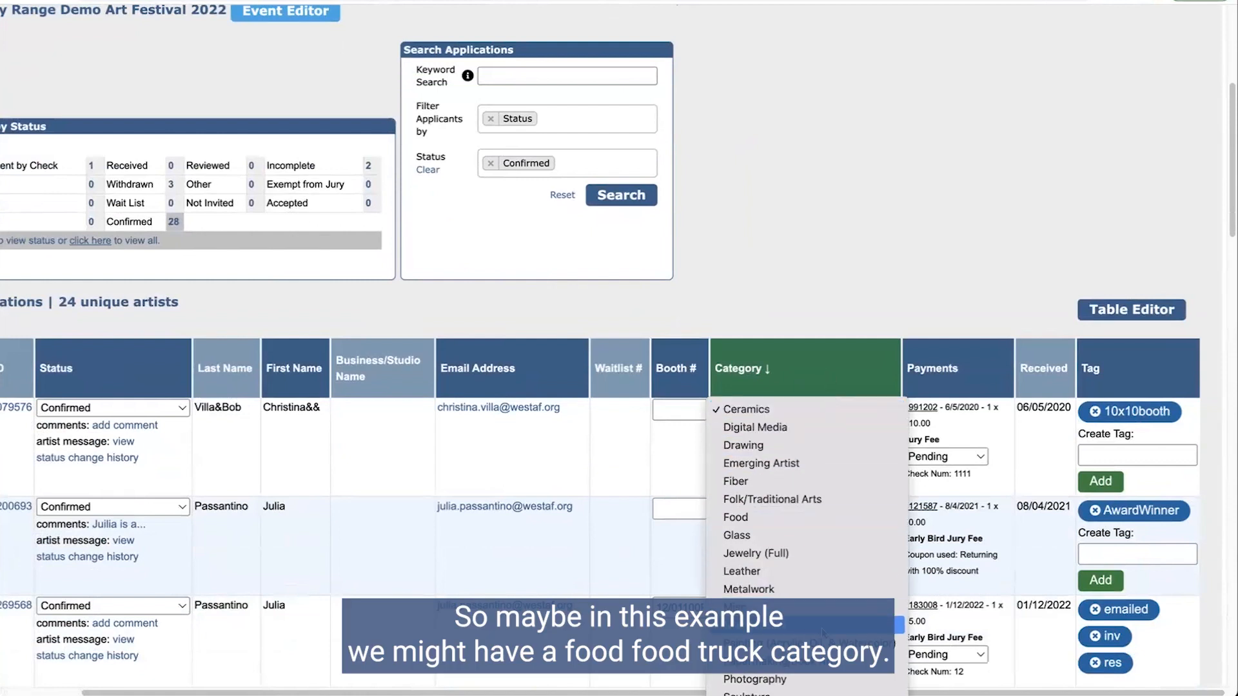
left_click(800, 517)
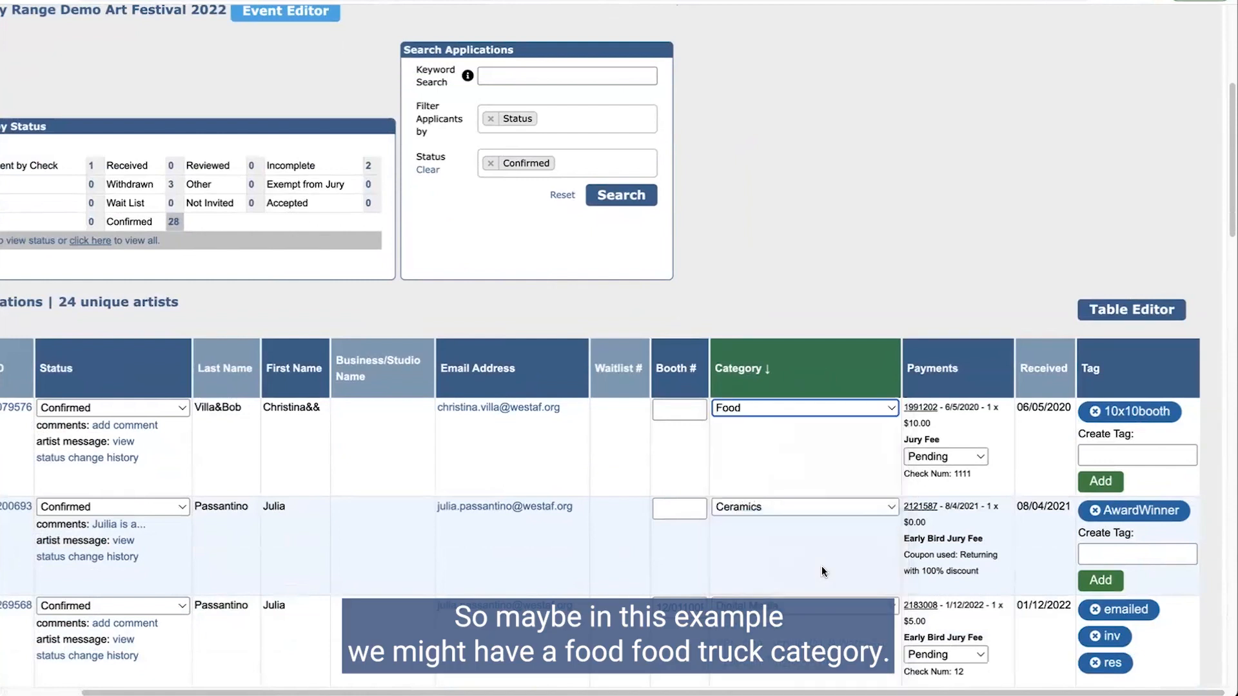
left_click(761, 401)
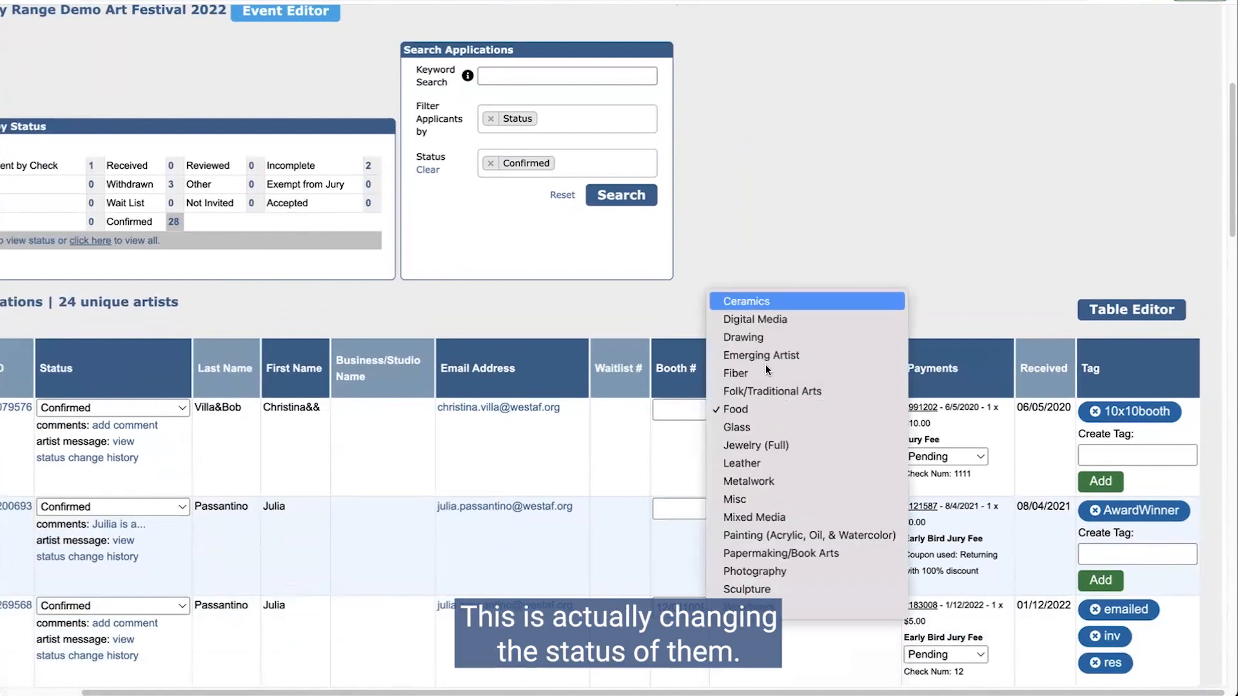
left_click(745, 302)
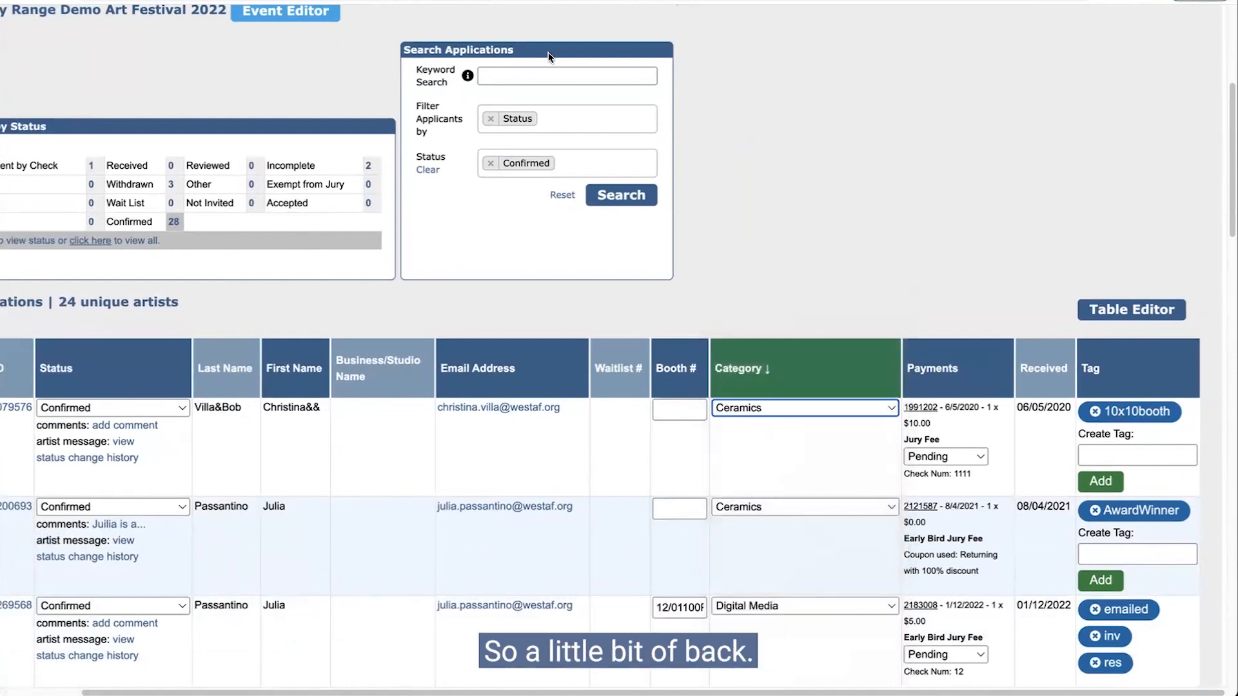
Step: Add a Medium Category filter set to Food, leaving four VENDOR-tagged applicants listed
left_click(599, 119)
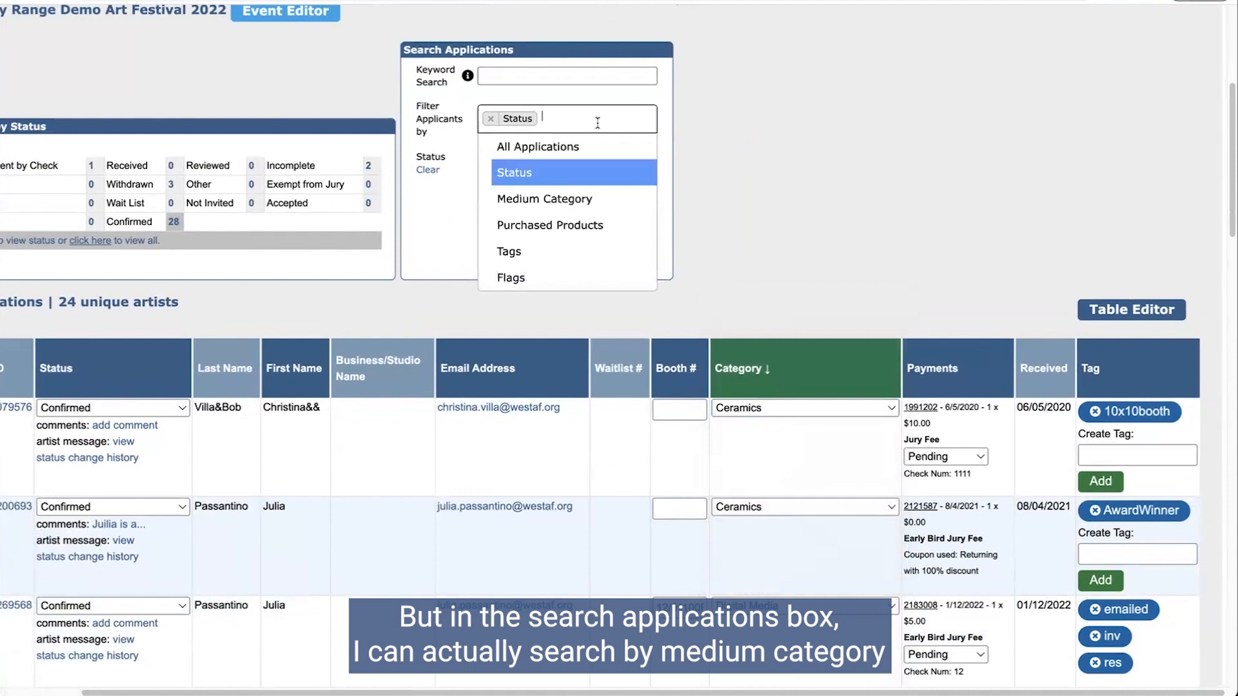
left_click(548, 202)
left_click(574, 214)
scroll(576, 287, "down", 2)
left_click(537, 312)
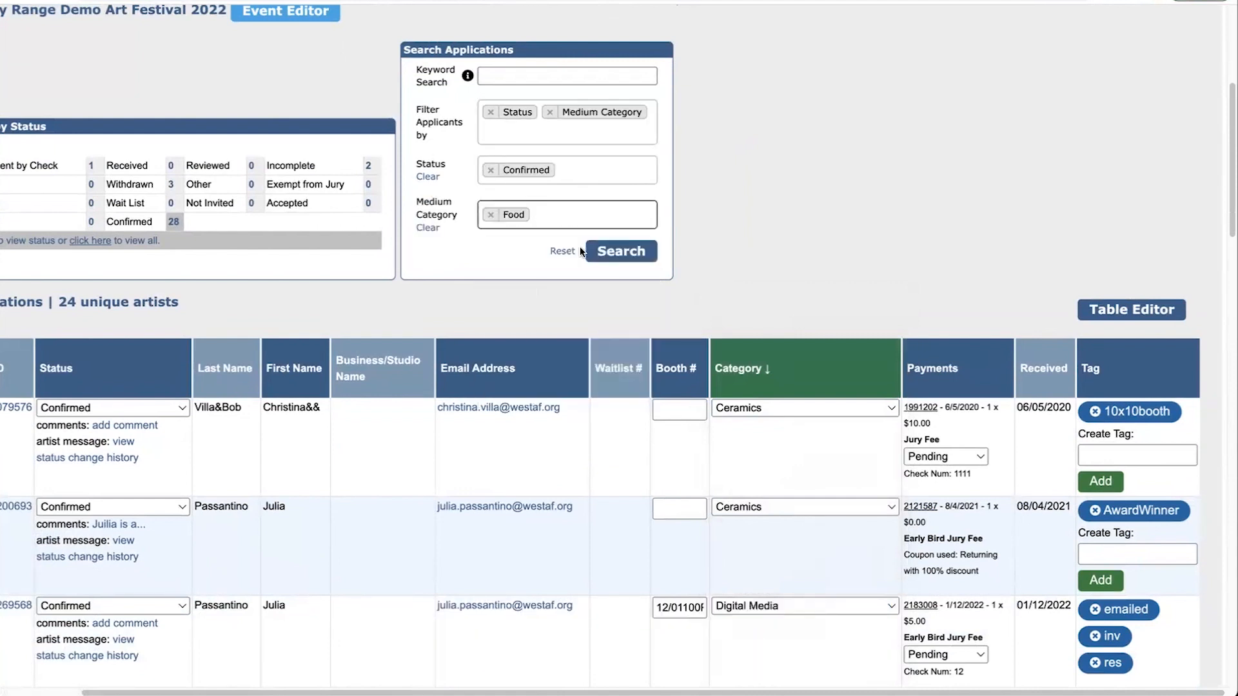
scroll(890, 297, "up", 5)
scroll(890, 297, "left", 2)
scroll(906, 300, "down", 8)
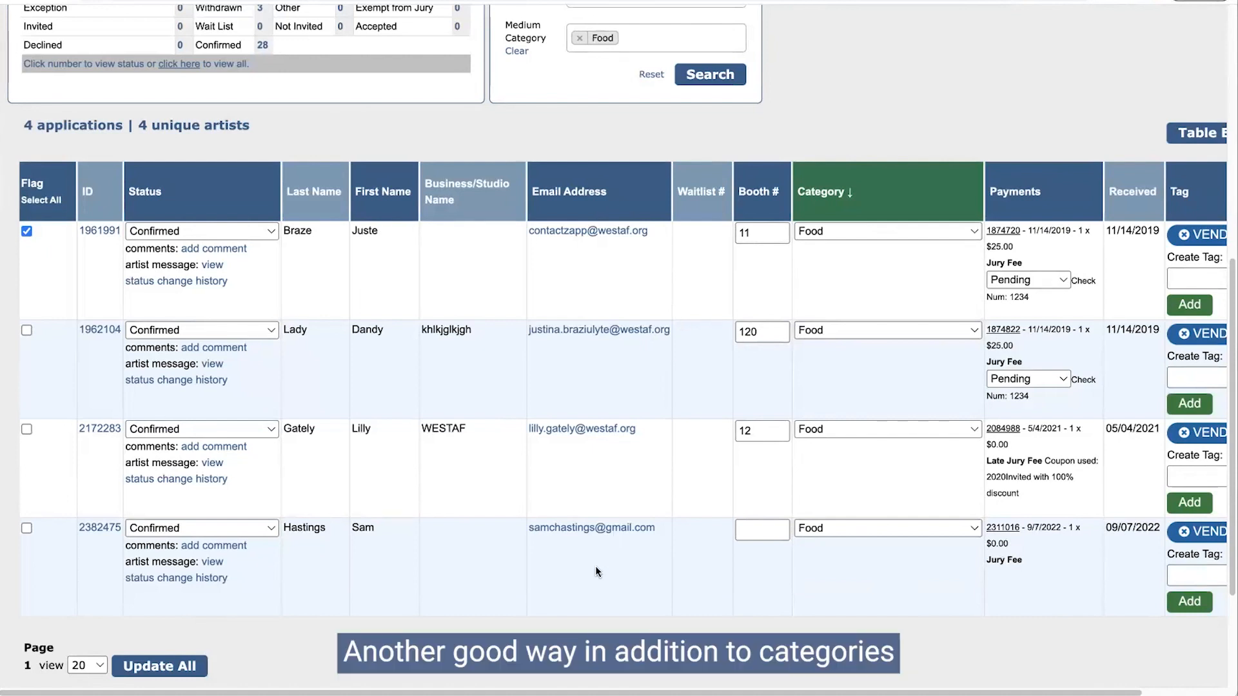
left_click_drag(635, 693, 719, 694)
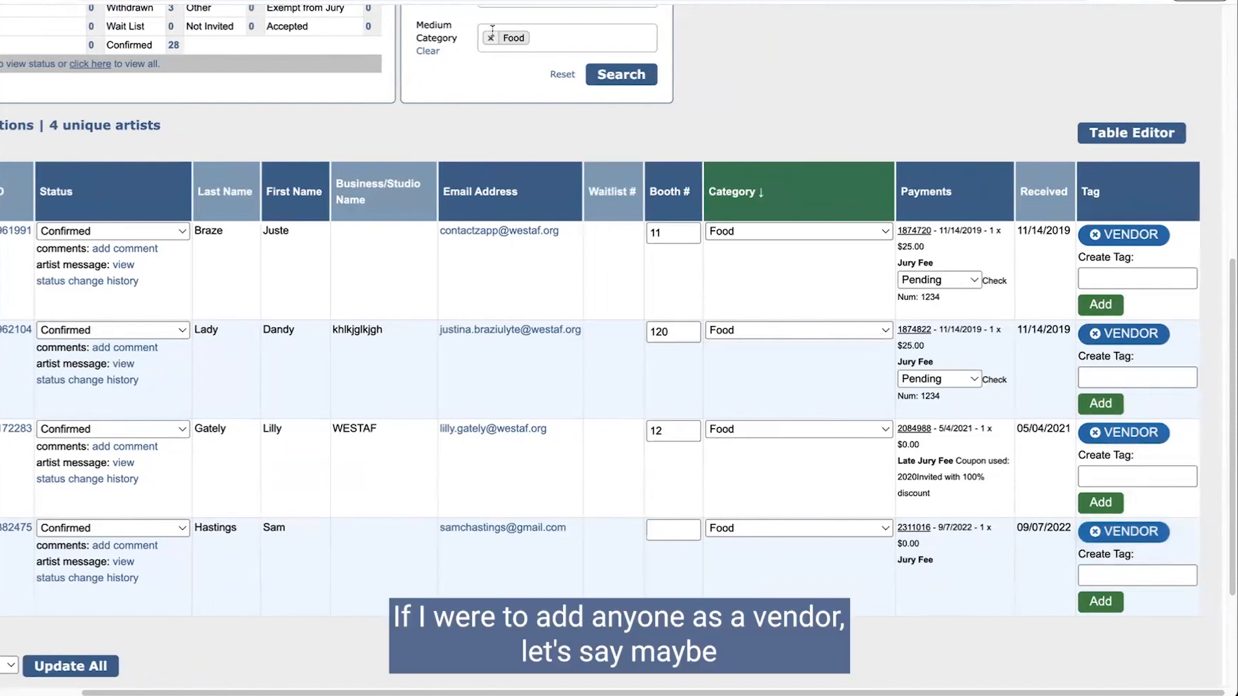
Step: Add Misc to the Medium Category filter and search for Food and Misc applicants
scroll(563, 264, "up", 5)
left_click(561, 349)
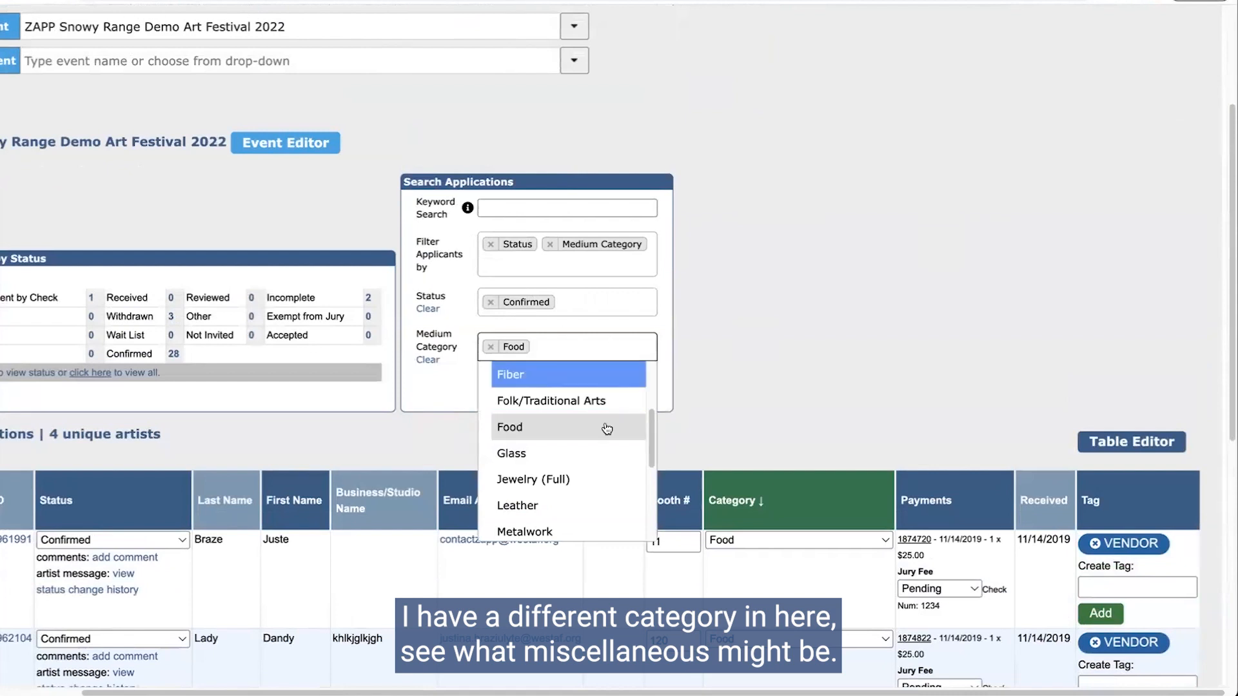
scroll(600, 447, "down", 2)
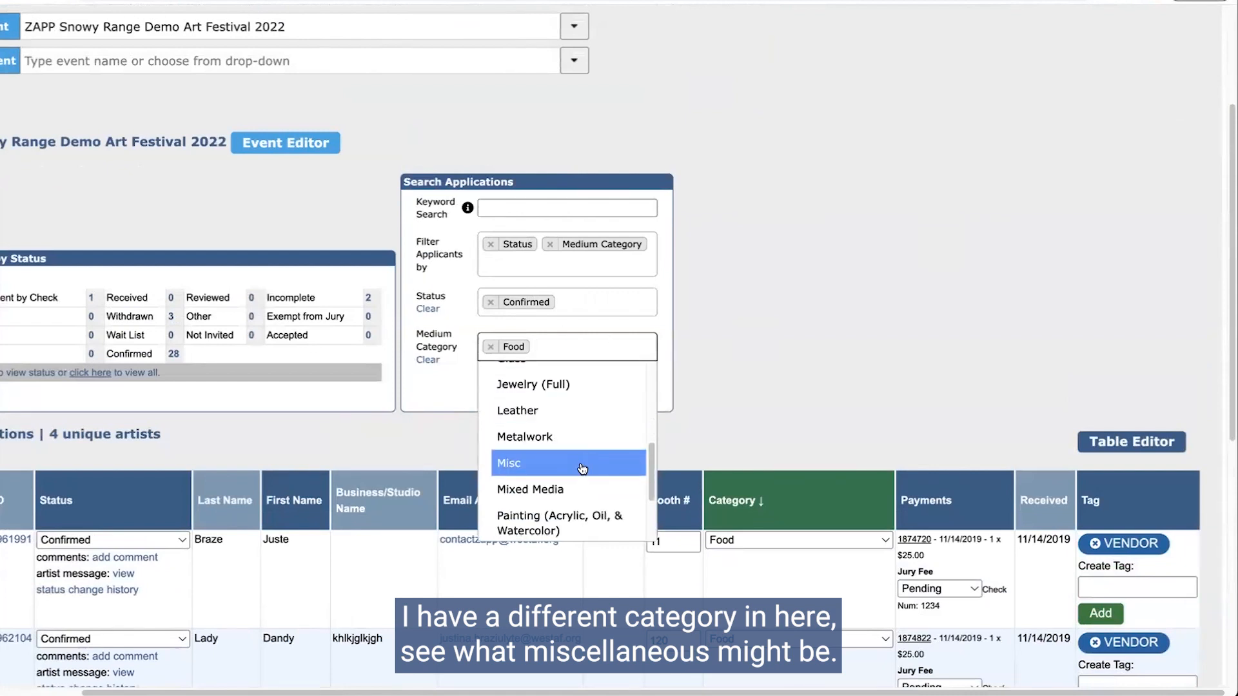
left_click(567, 463)
left_click(627, 386)
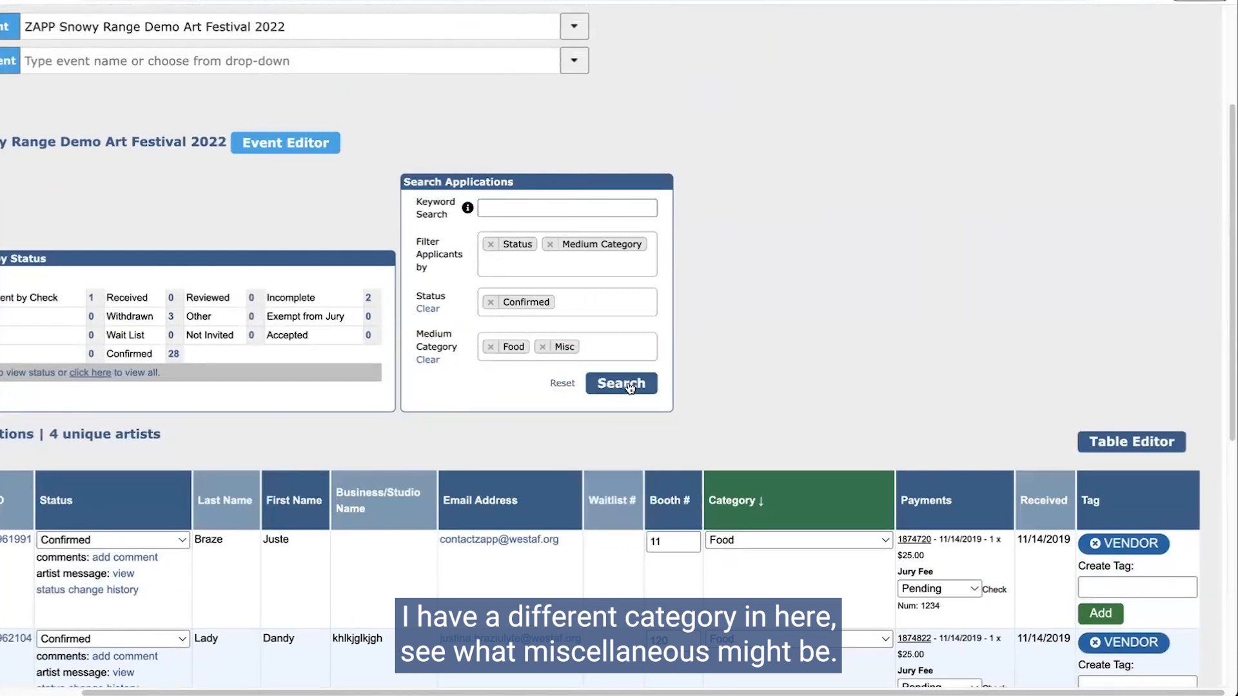
Step: Remove and re-add the last applicant's VENDOR tag, then open their full application
scroll(820, 382, "down", 9)
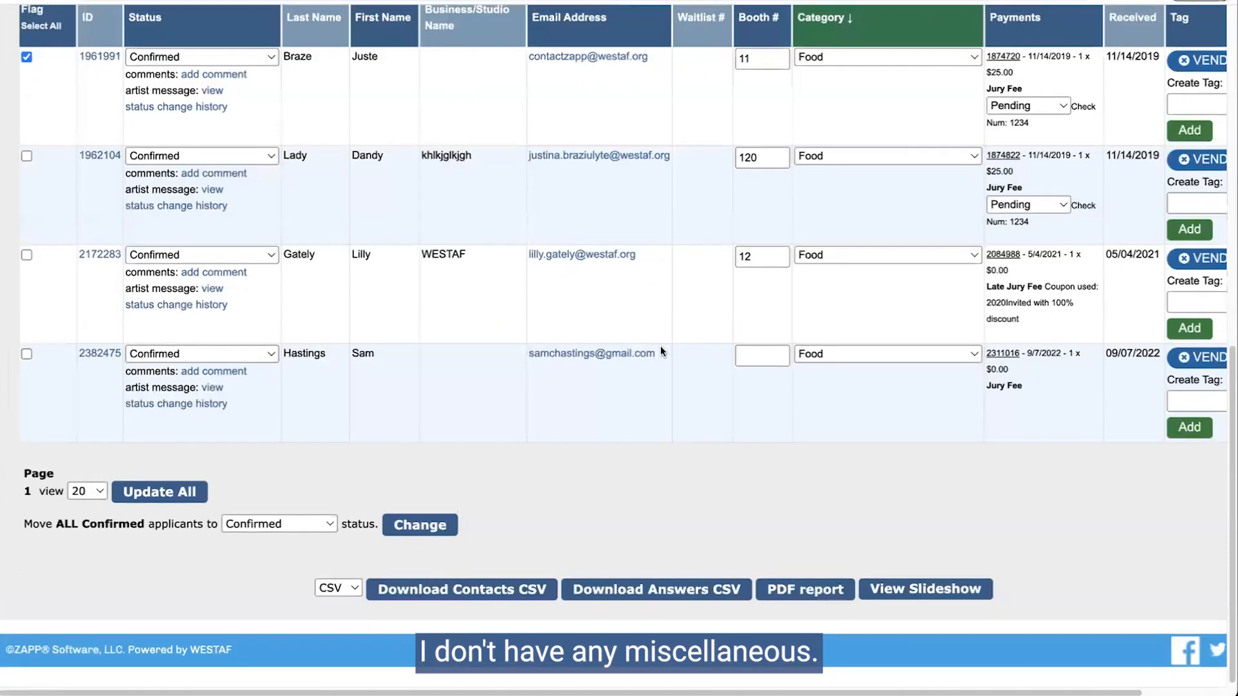
scroll(903, 374, "up", 2)
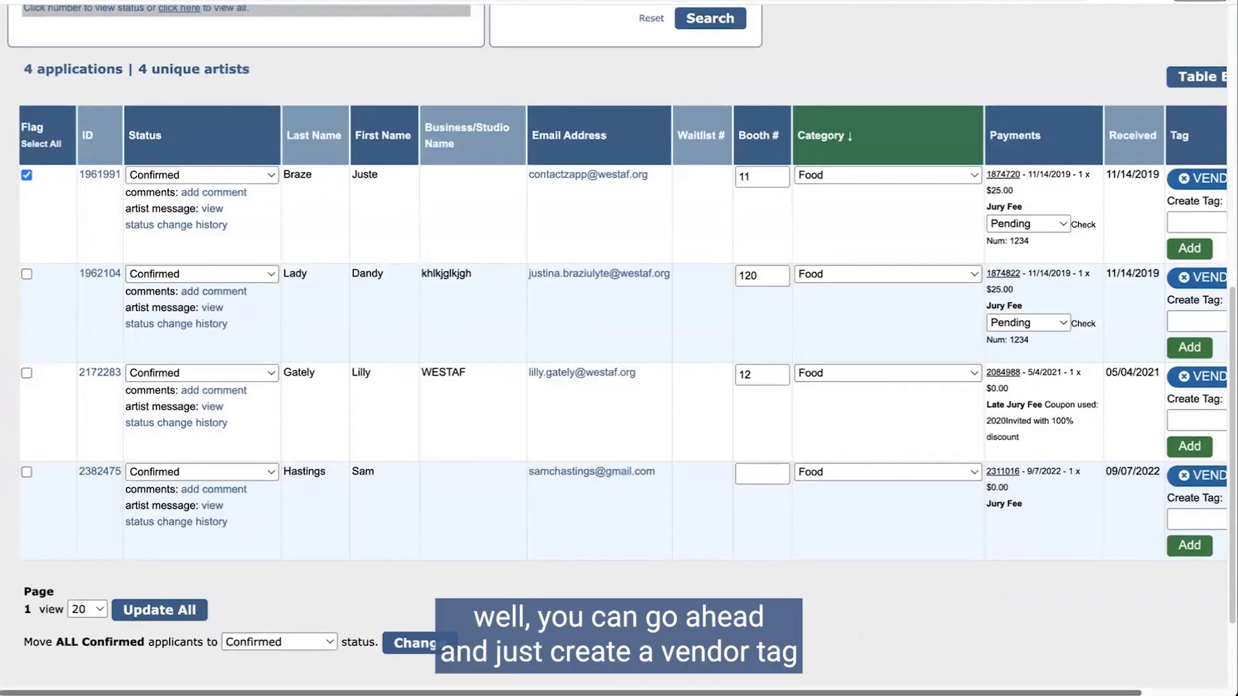
scroll(1036, 324, "right", 3)
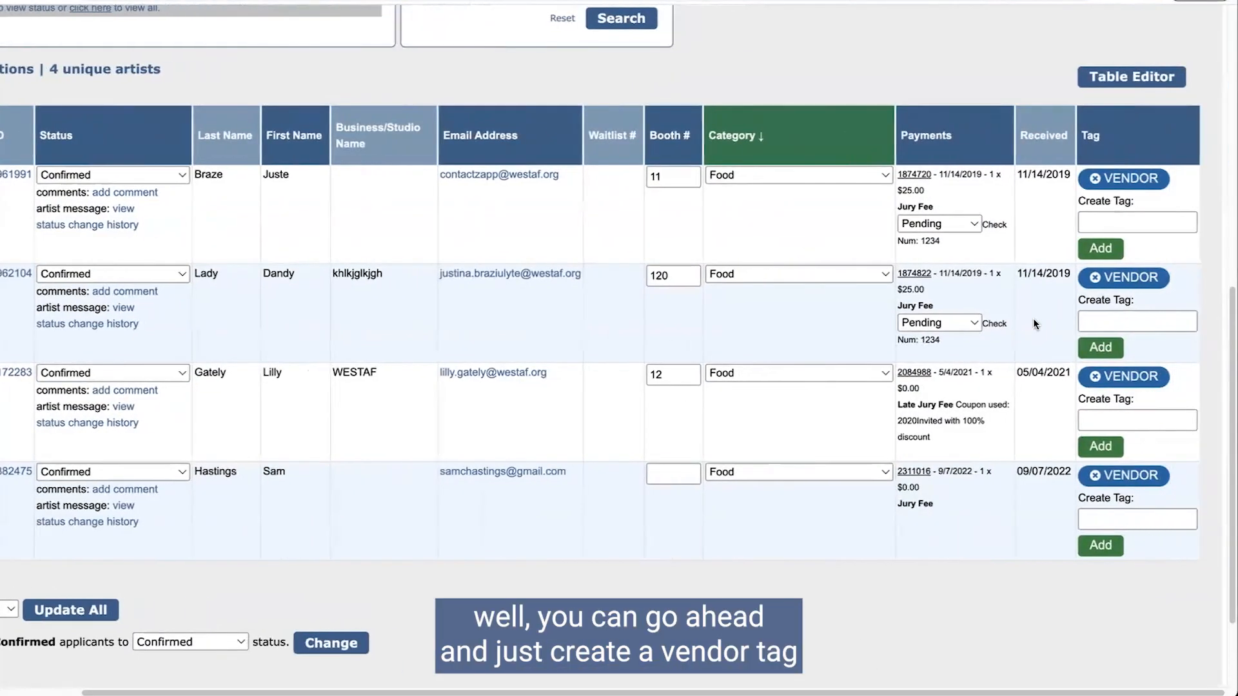
left_click(1095, 481)
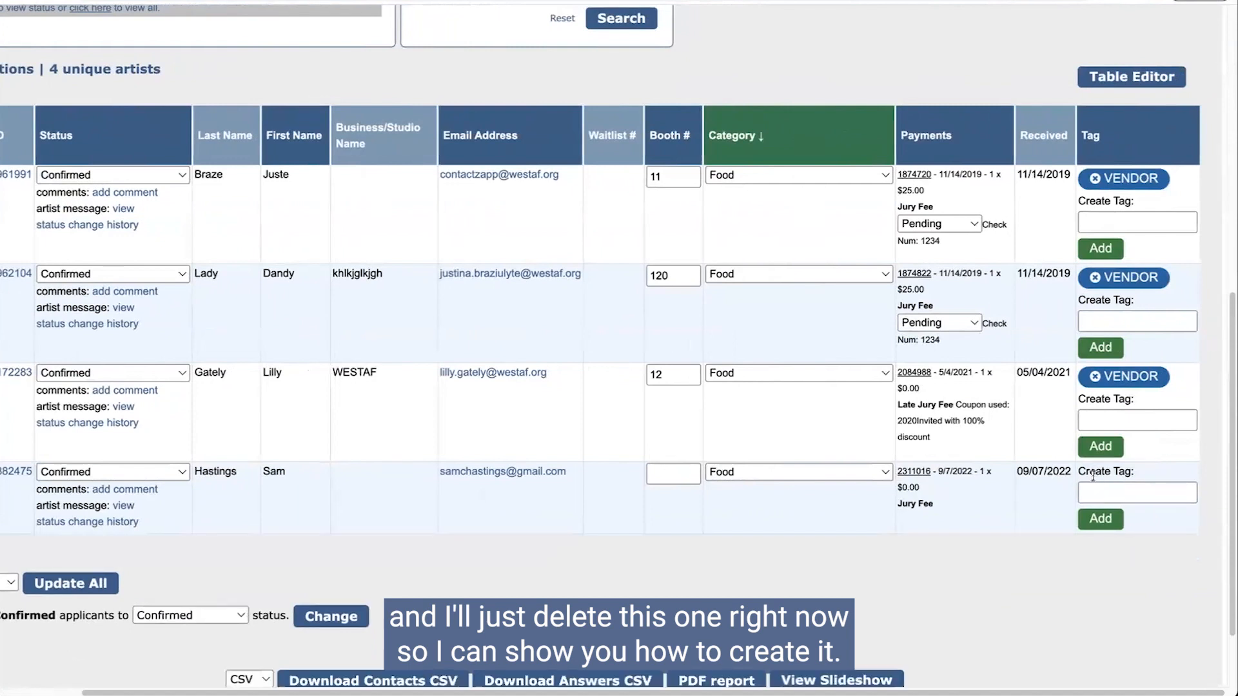
left_click(1099, 490)
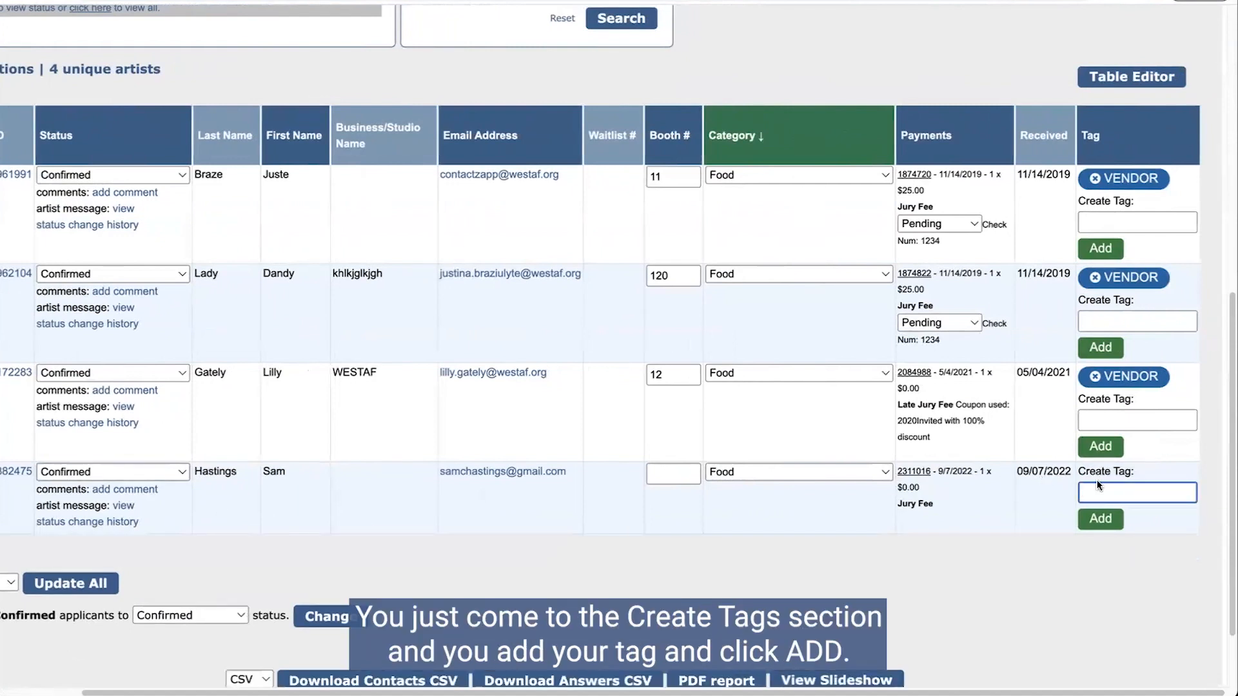
type("VENDOR")
left_click(1099, 520)
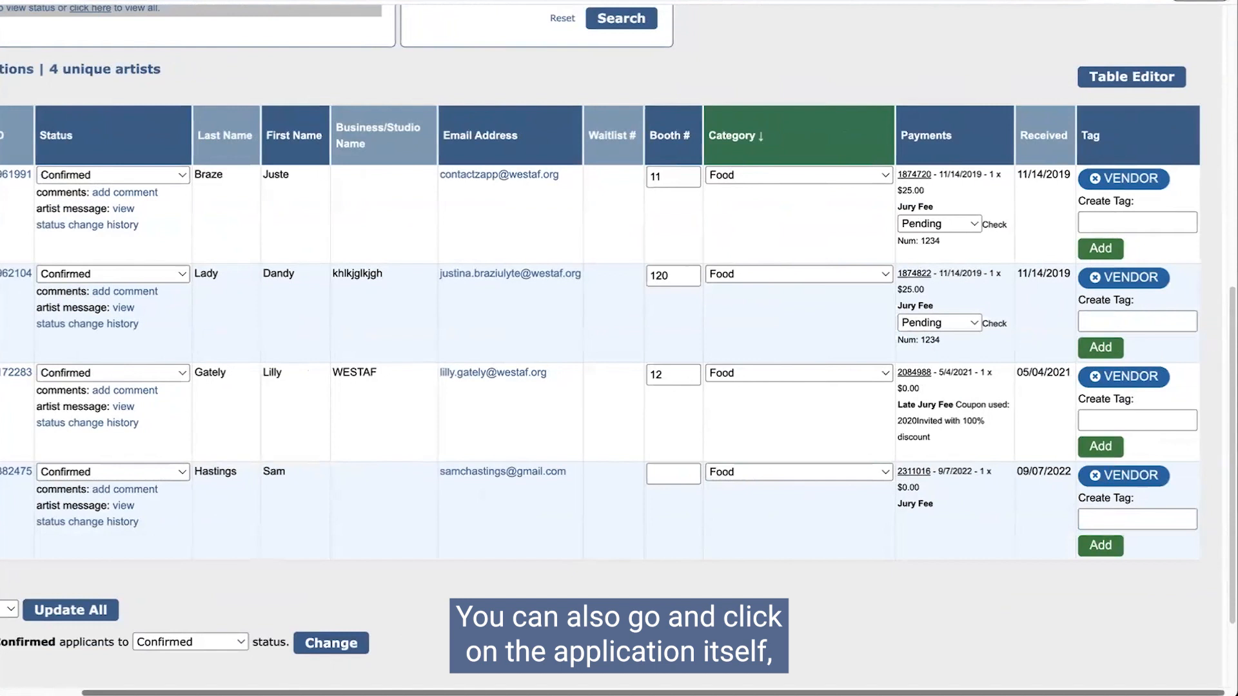
scroll(580, 490, "left", 3)
left_click(87, 471)
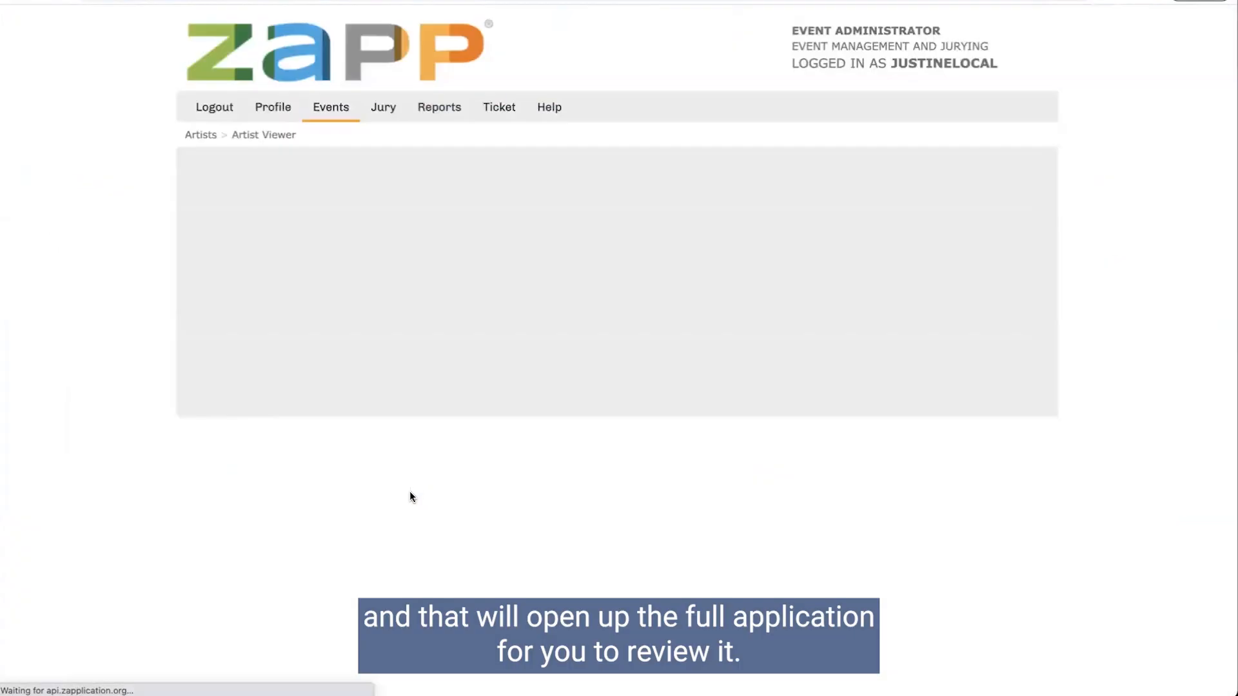
Step: Scroll through the applicant's full application and go back to the search page
scroll(408, 262, "down", 5)
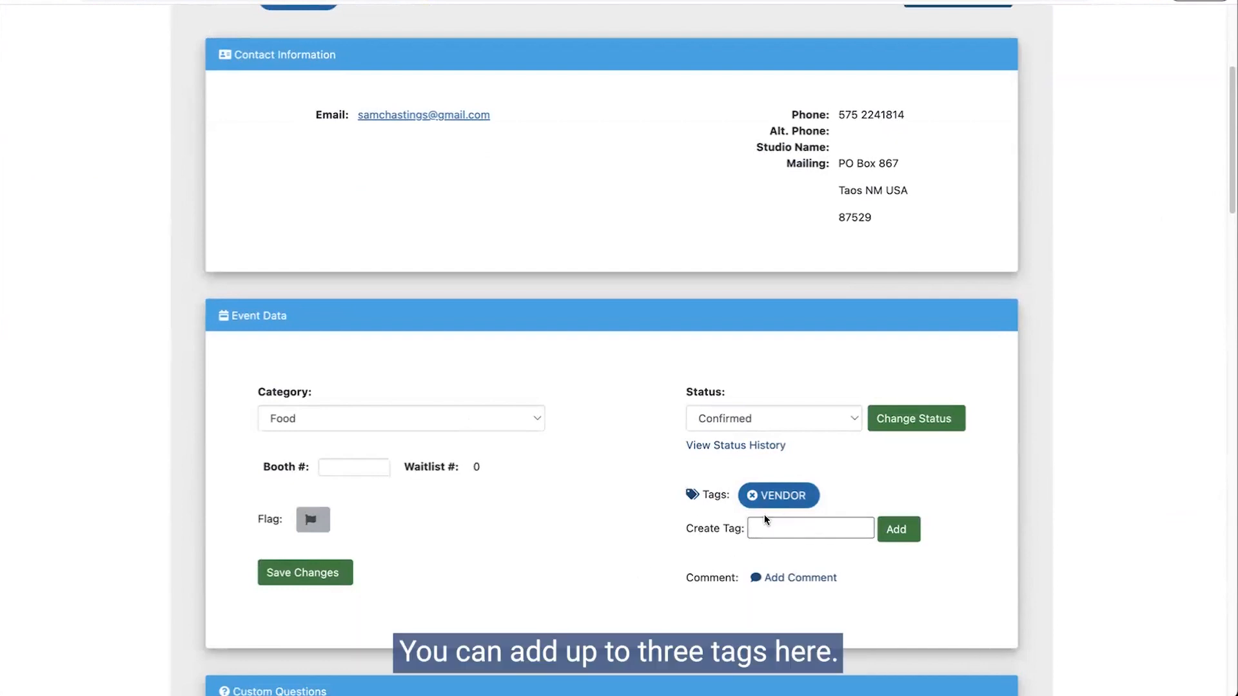
scroll(530, 480, "down", 20)
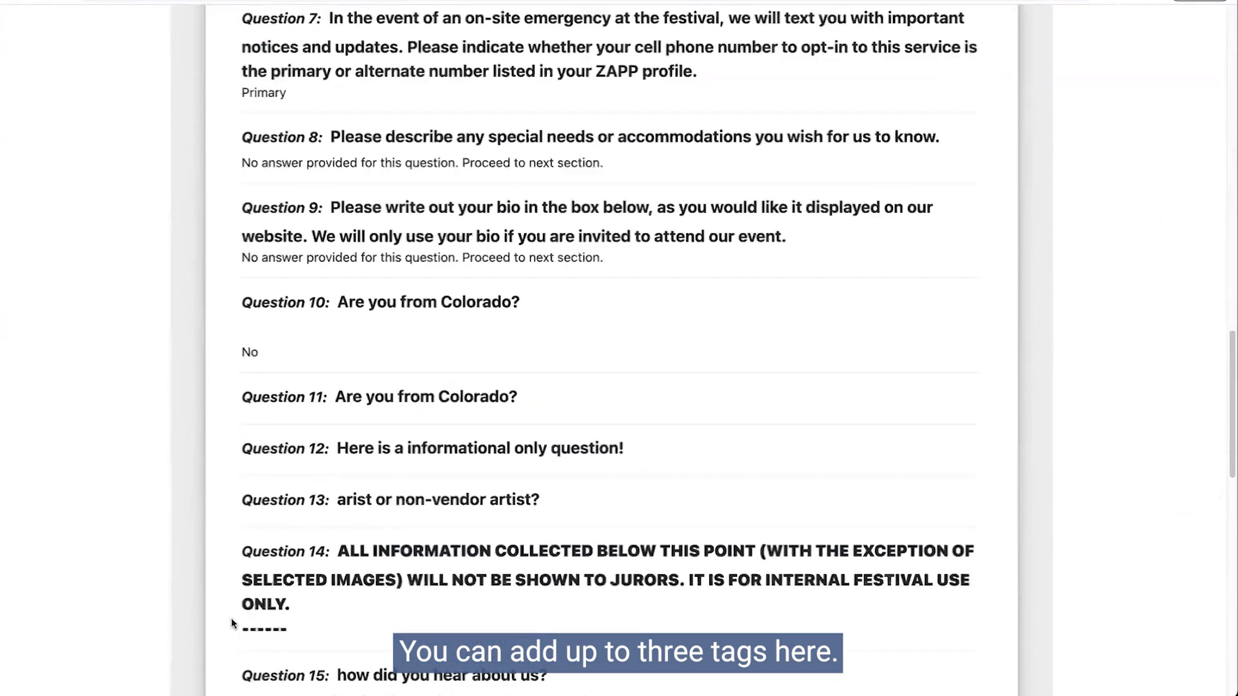
key("super+bracketleft")
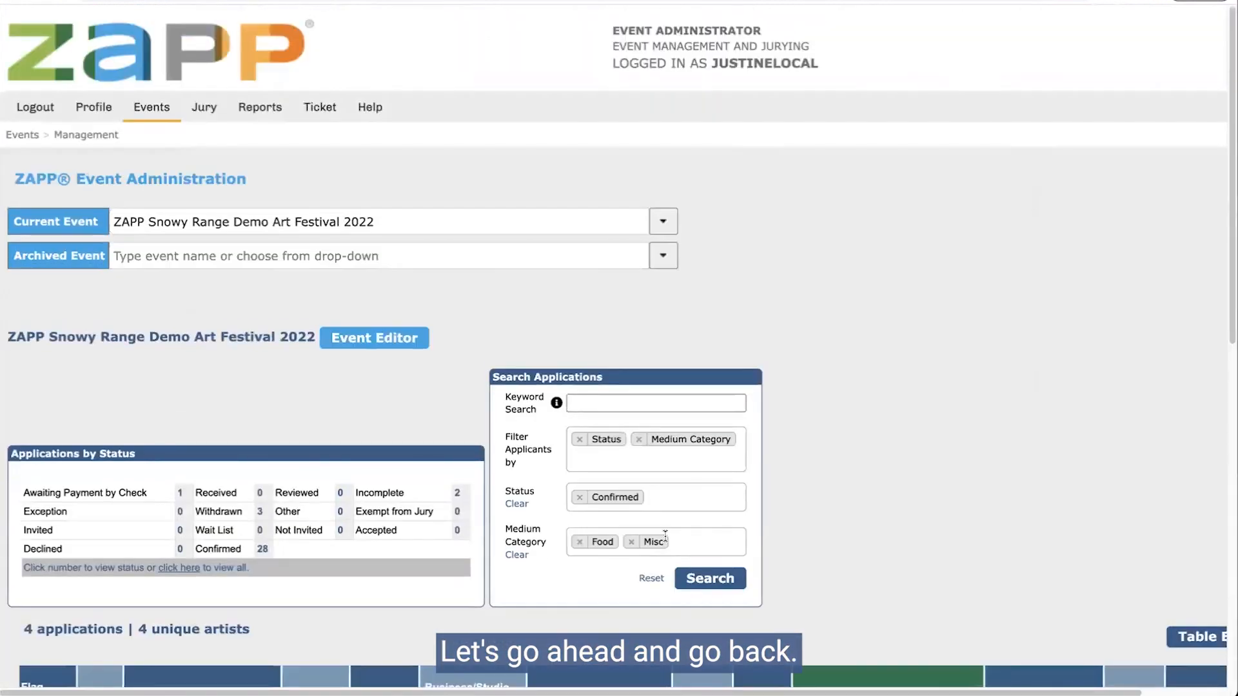
Step: Remove the Misc category, Status and Medium Category filters
left_click(632, 542)
left_click(763, 517)
scroll(763, 517, "down", 5)
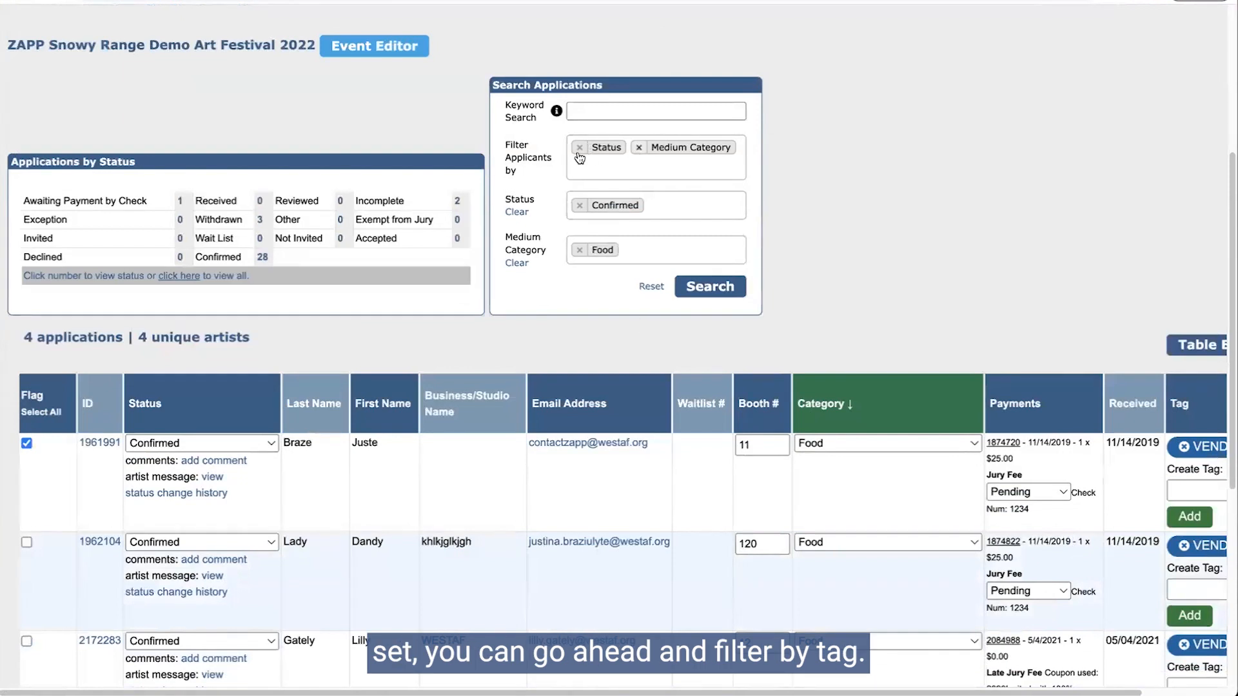
left_click(638, 148)
left_click(580, 147)
Step: Filter applicants by the VENDOR tag and run the search
left_click(645, 155)
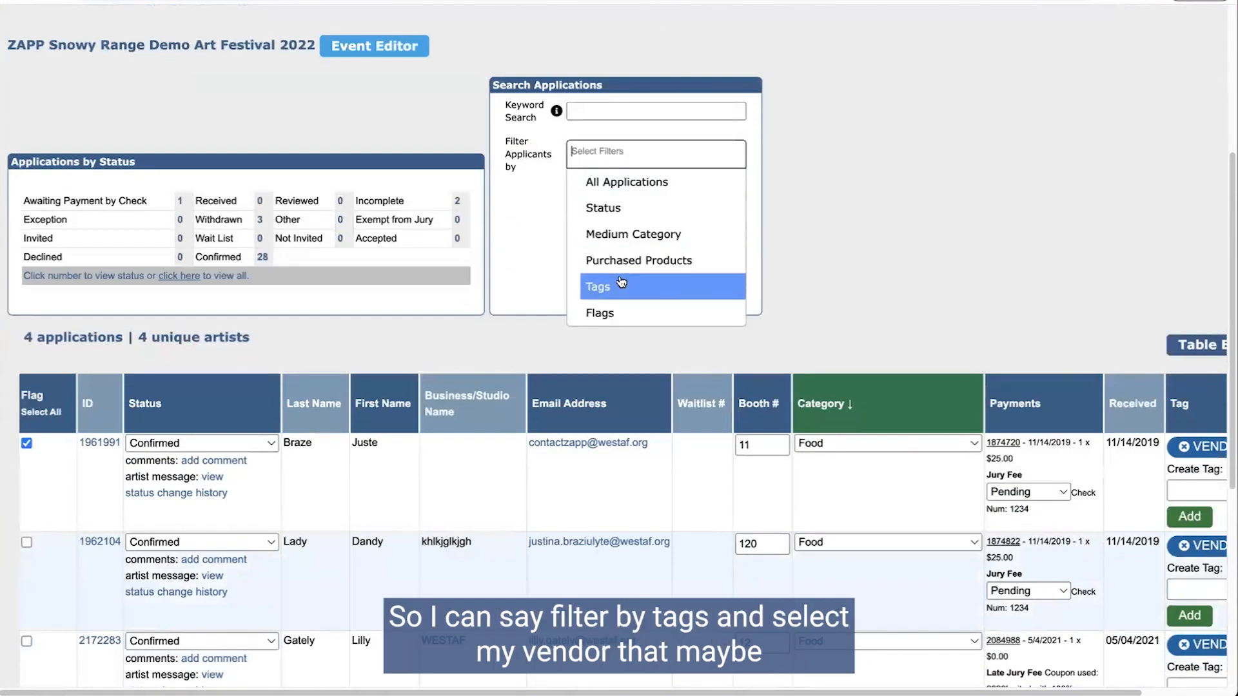
left_click(620, 284)
left_click(645, 198)
scroll(627, 322, "down", 5)
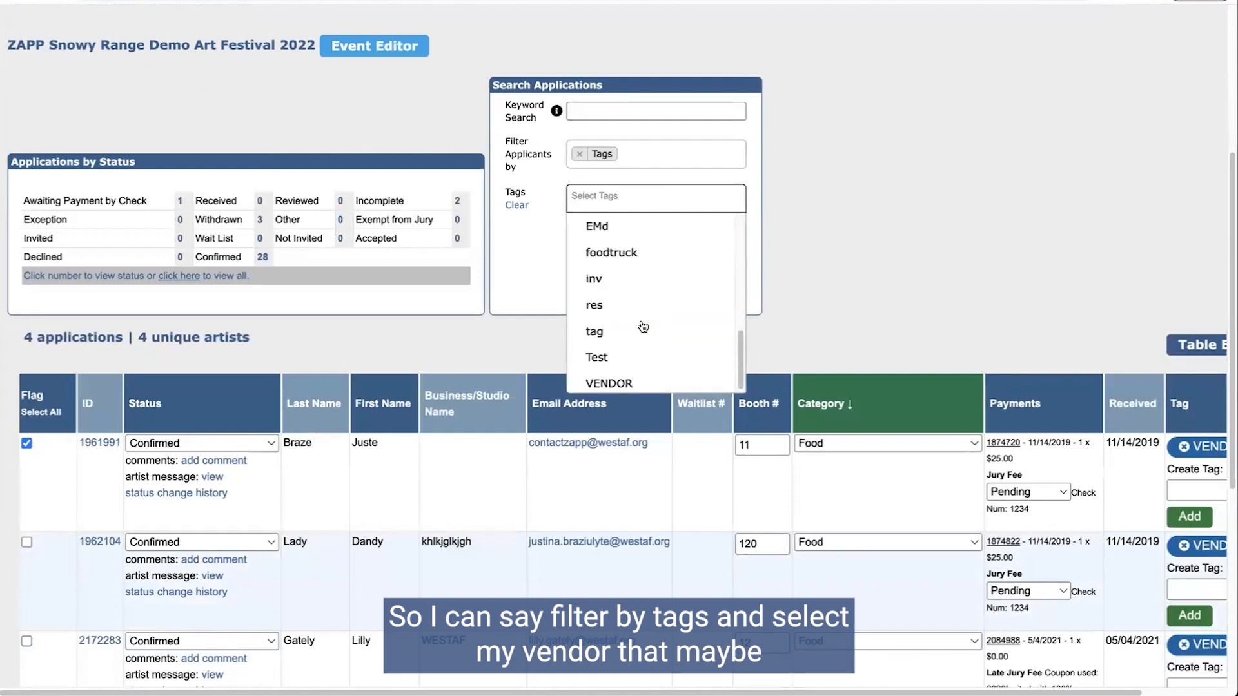
left_click(627, 378)
left_click(732, 233)
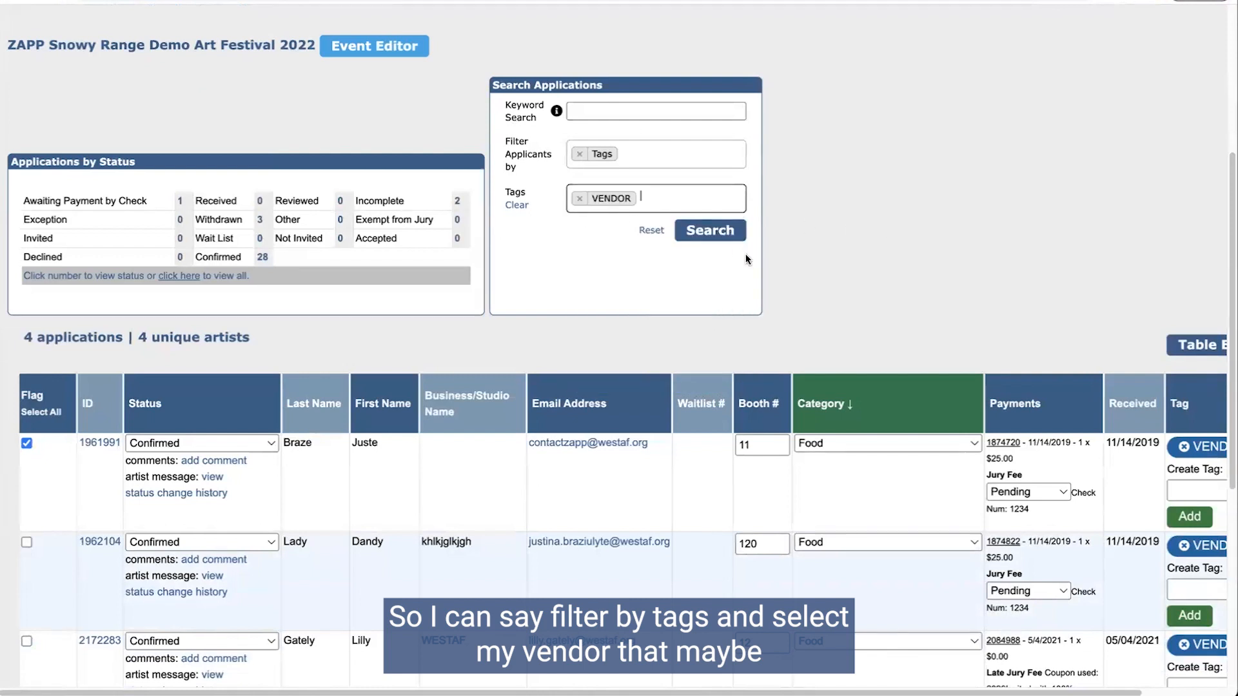
Step: Review the 5 VENDOR-tagged applications, including one withdrawn Ceramics applicant
scroll(977, 403, "down", 9)
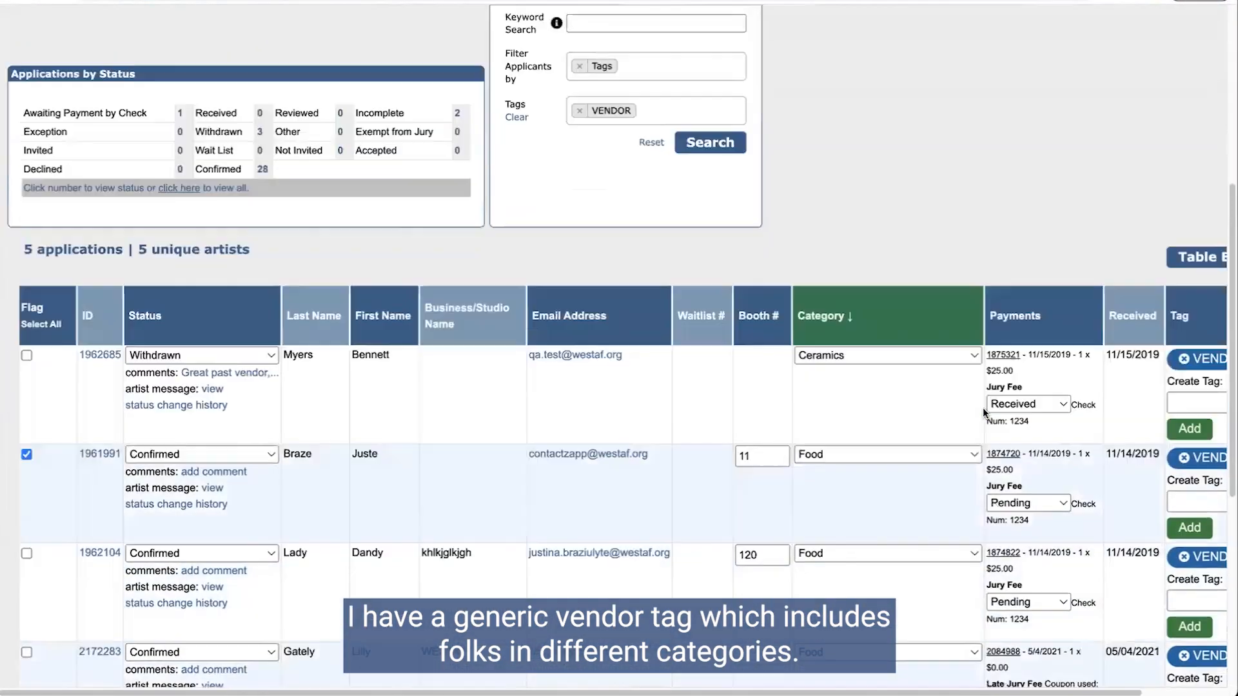
scroll(947, 254, "up", 3)
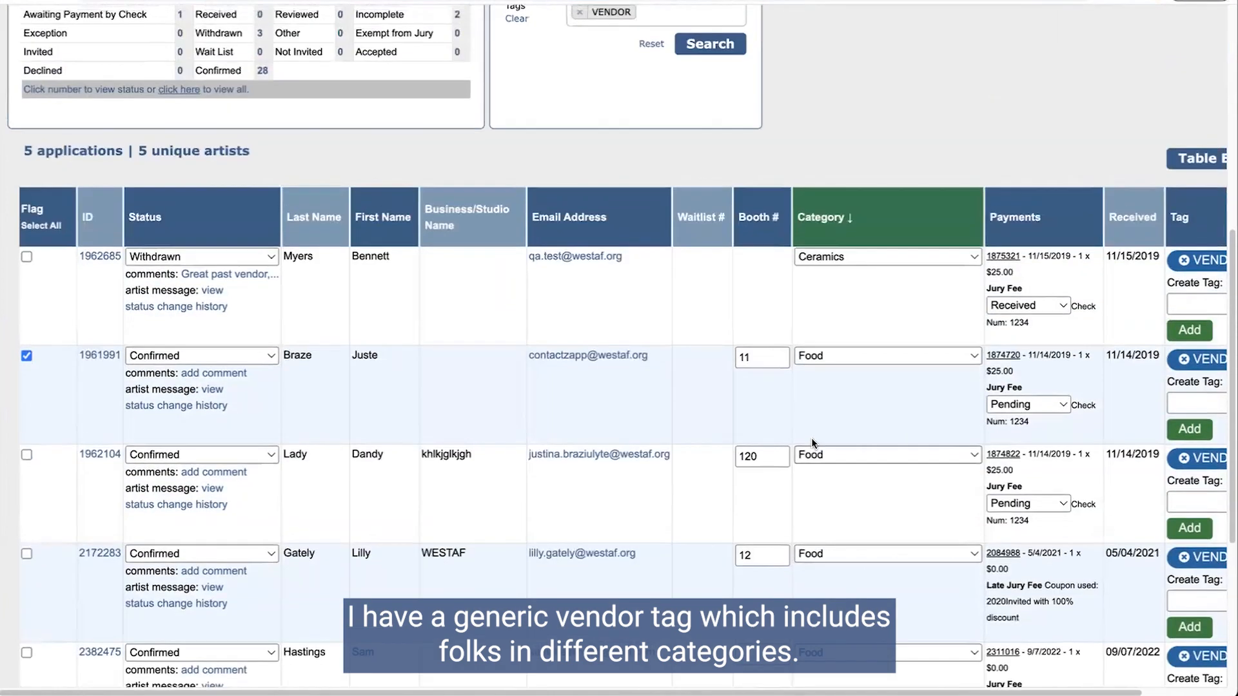
scroll(802, 427, "up", 5)
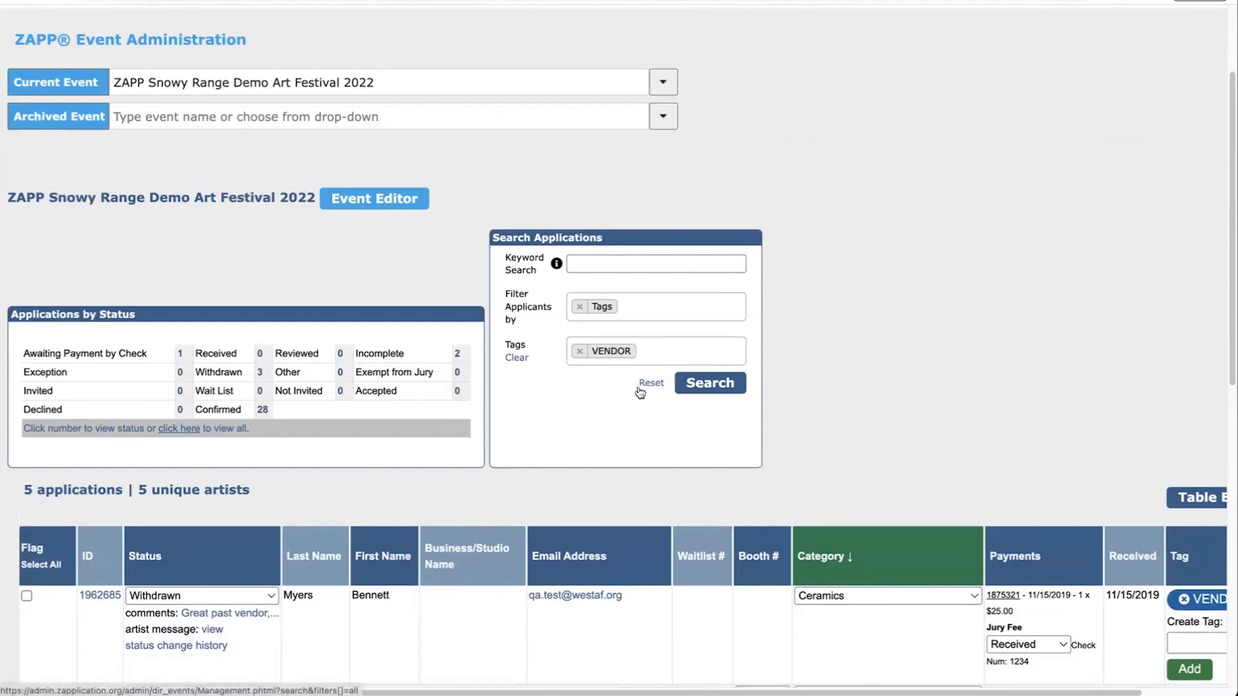
scroll(620, 387, "down", 2)
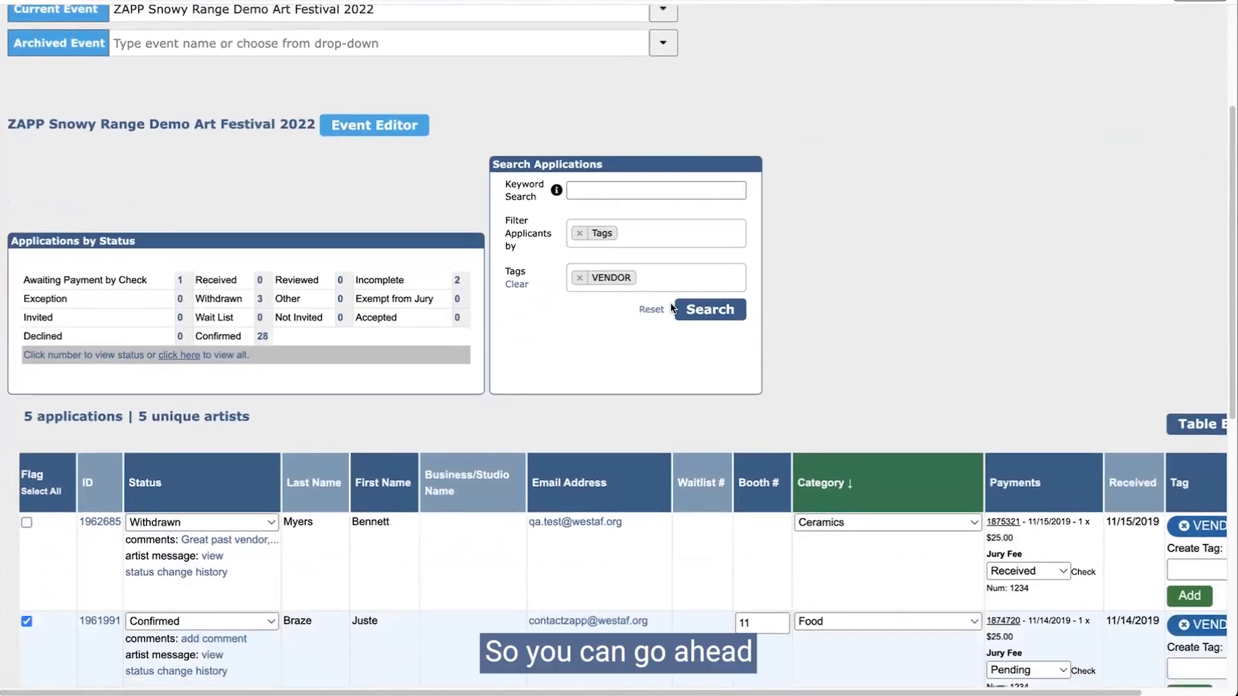
scroll(619, 349, "right", 3)
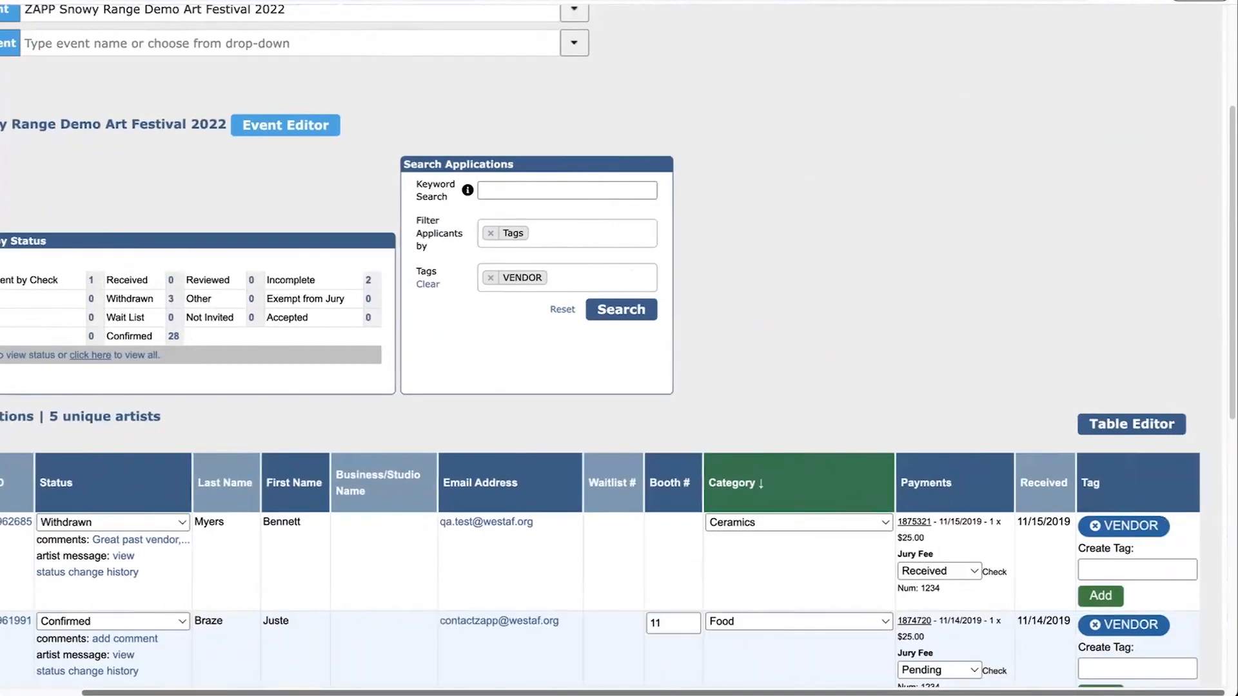
scroll(619, 348, "left", 3)
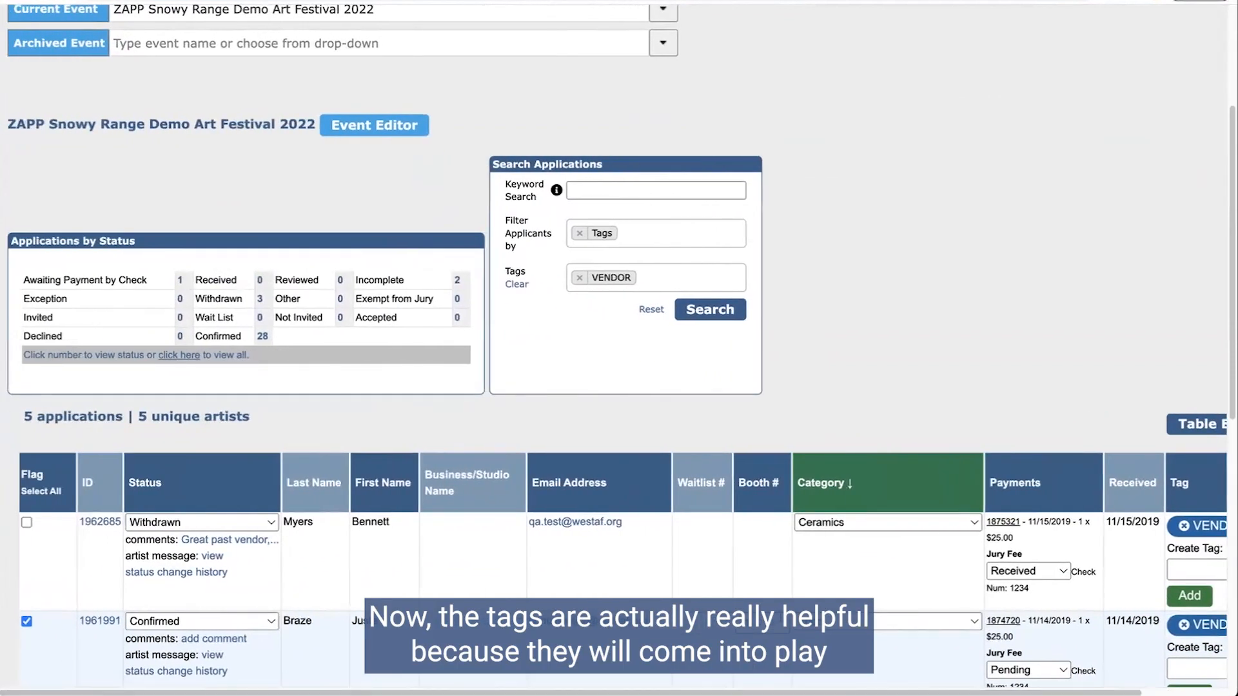
scroll(619, 348, "down", 1)
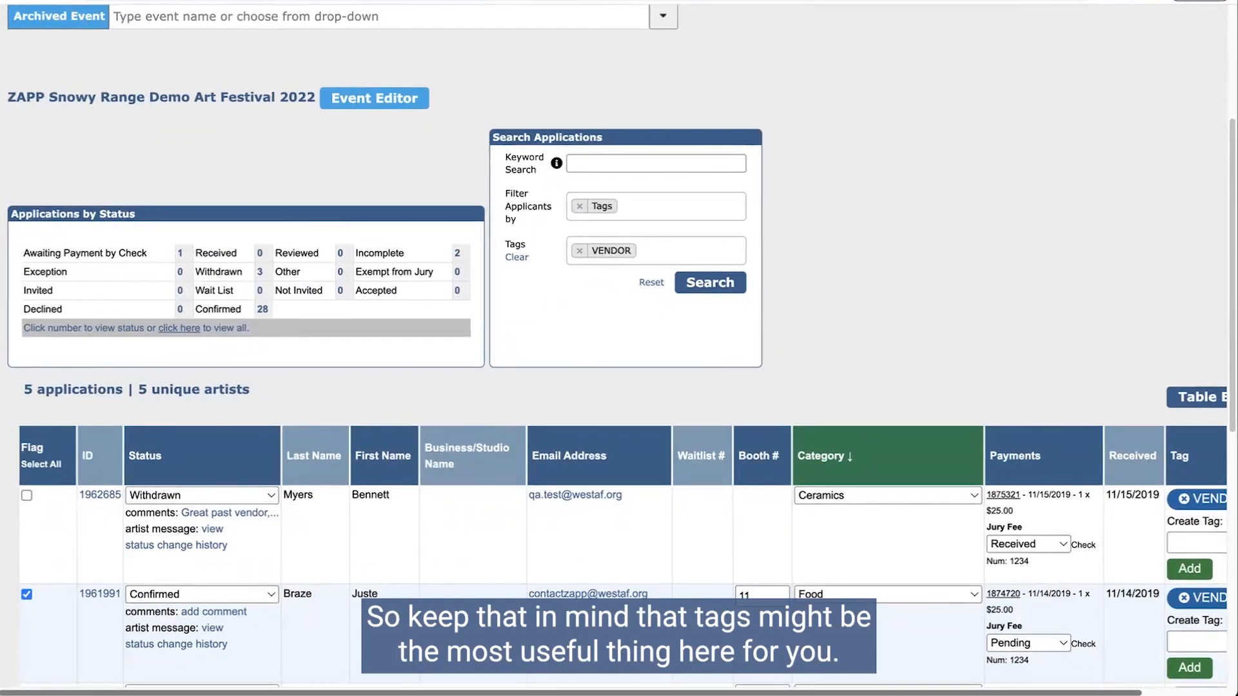
scroll(670, 682, "down", 1)
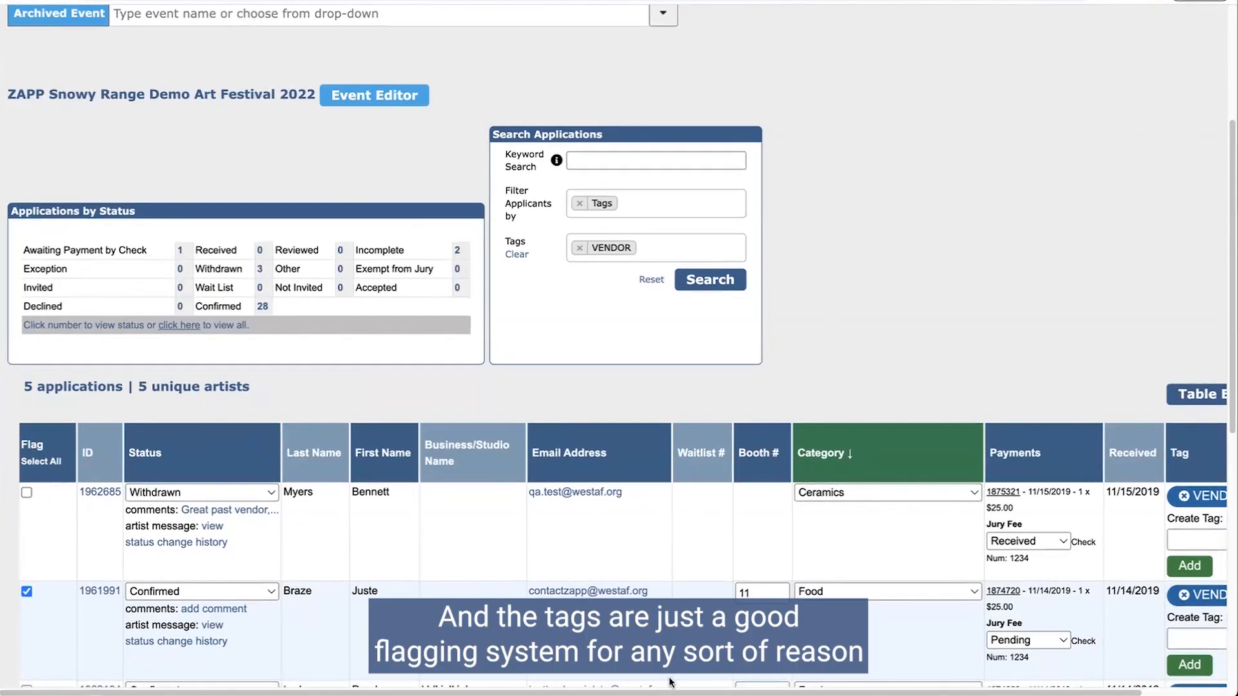
scroll(670, 682, "down", 4)
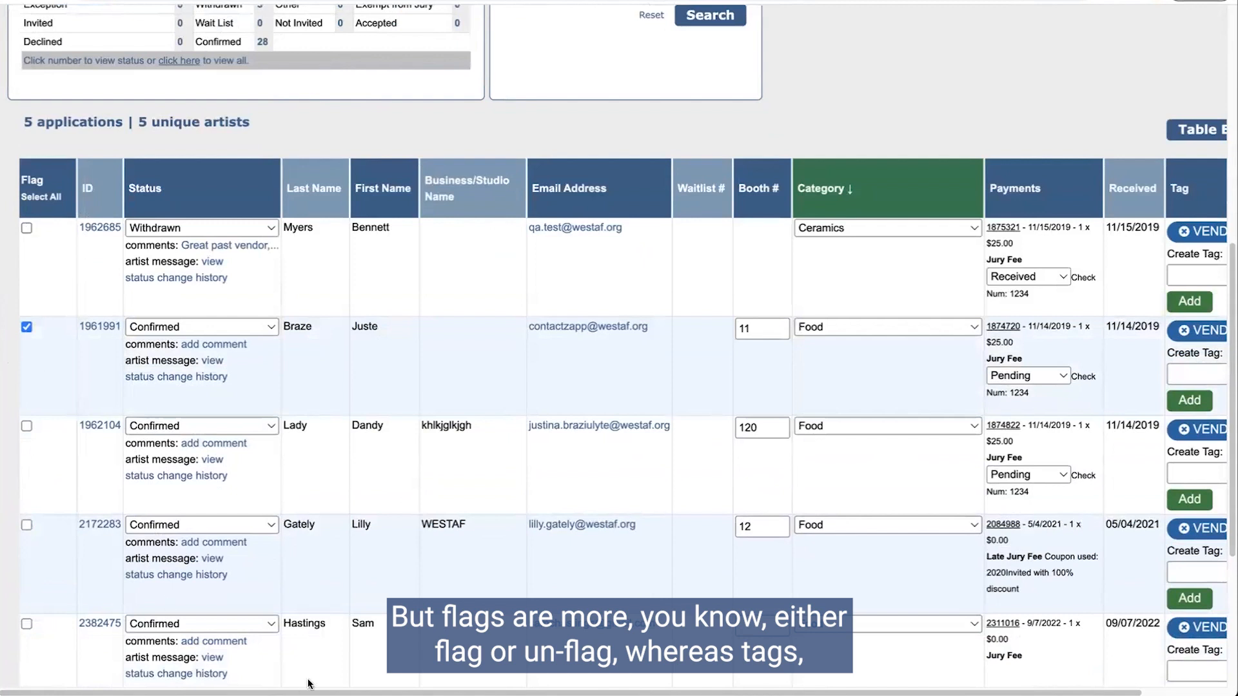
scroll(1154, 626, "right", 2)
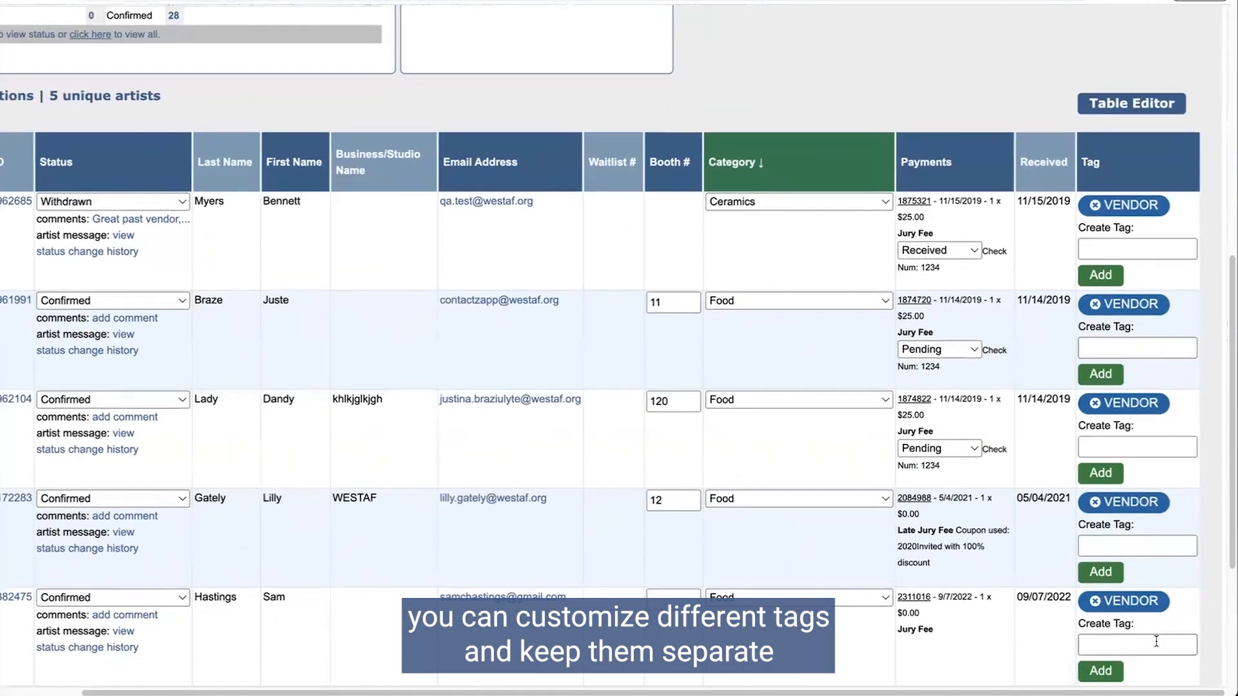
scroll(1154, 626, "down", 3)
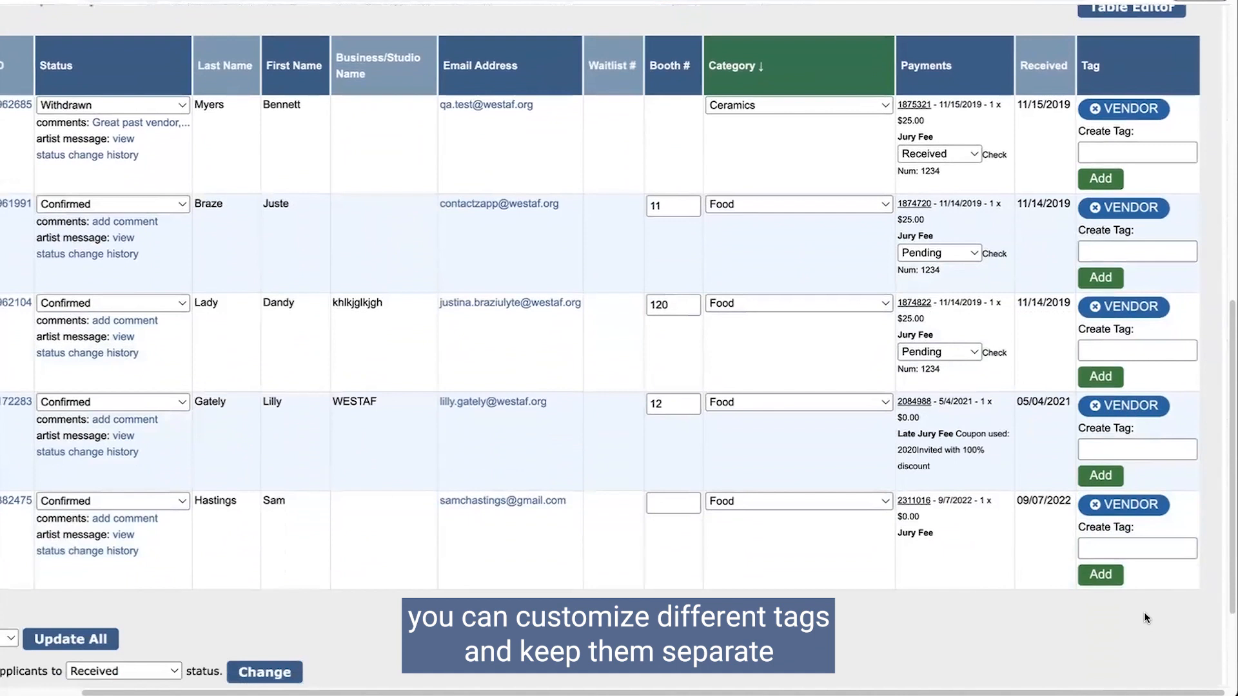
scroll(1144, 612, "up", 1)
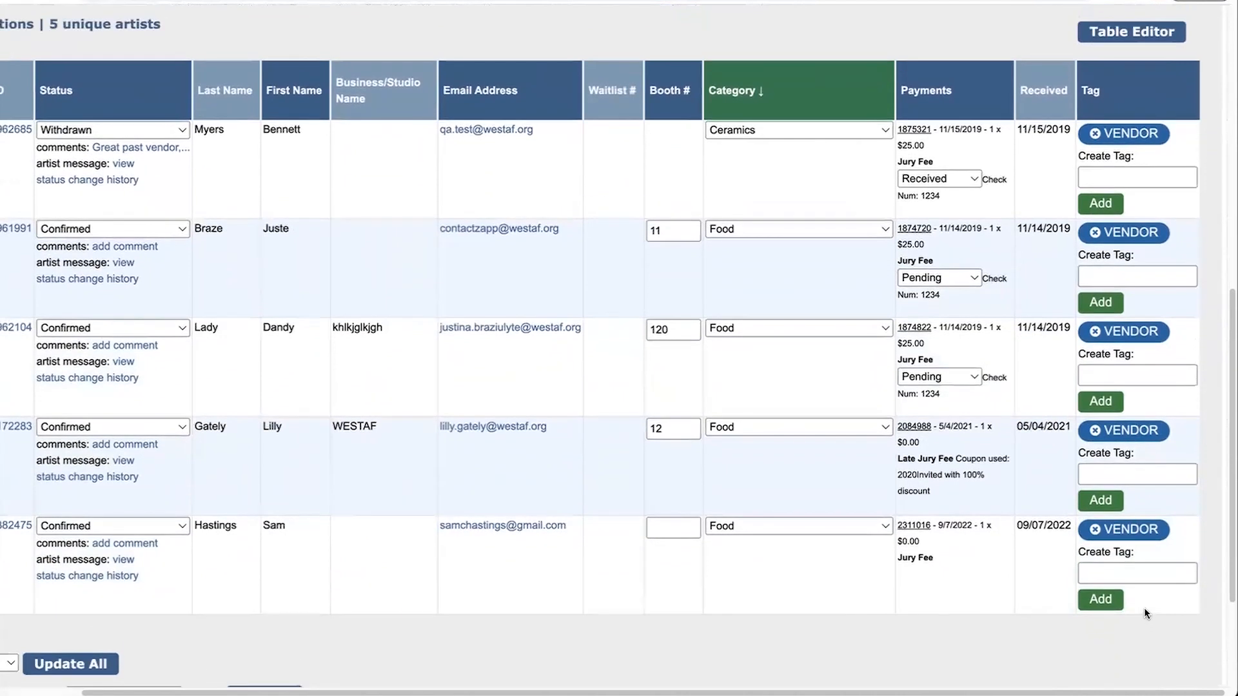
scroll(1144, 608, "up", 5)
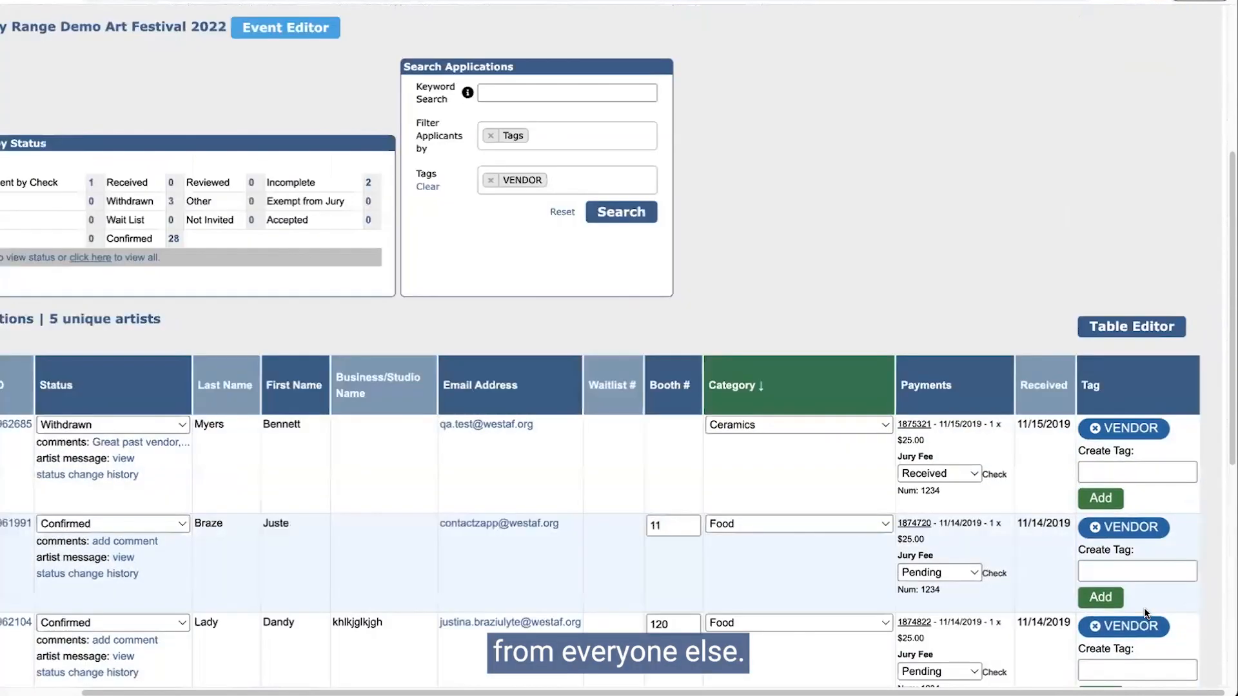
scroll(1144, 607, "up", 3)
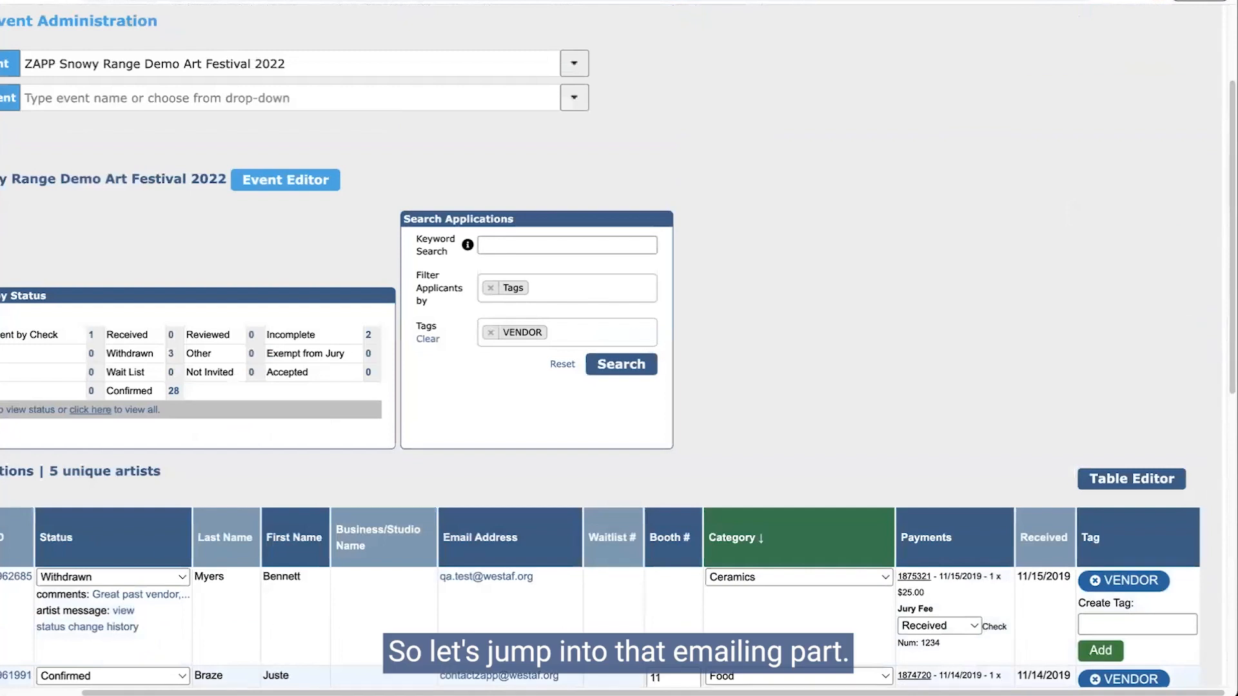
scroll(23, 532, "left", 3)
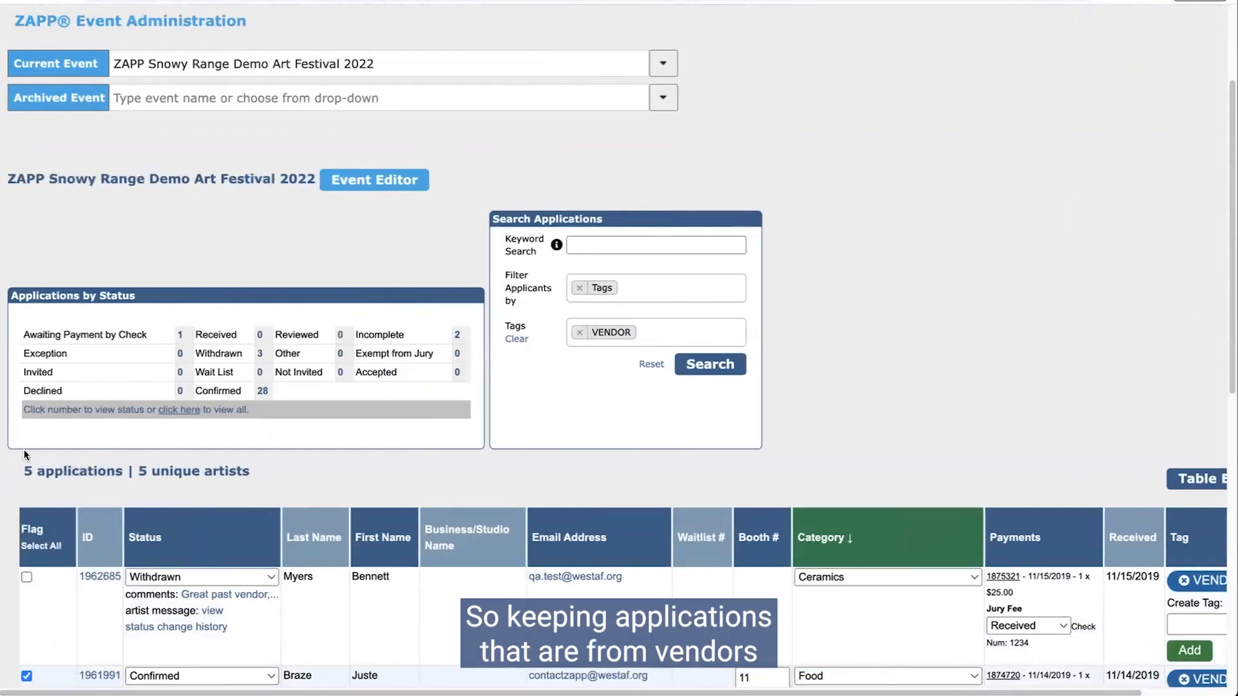
scroll(159, 444, "up", 3)
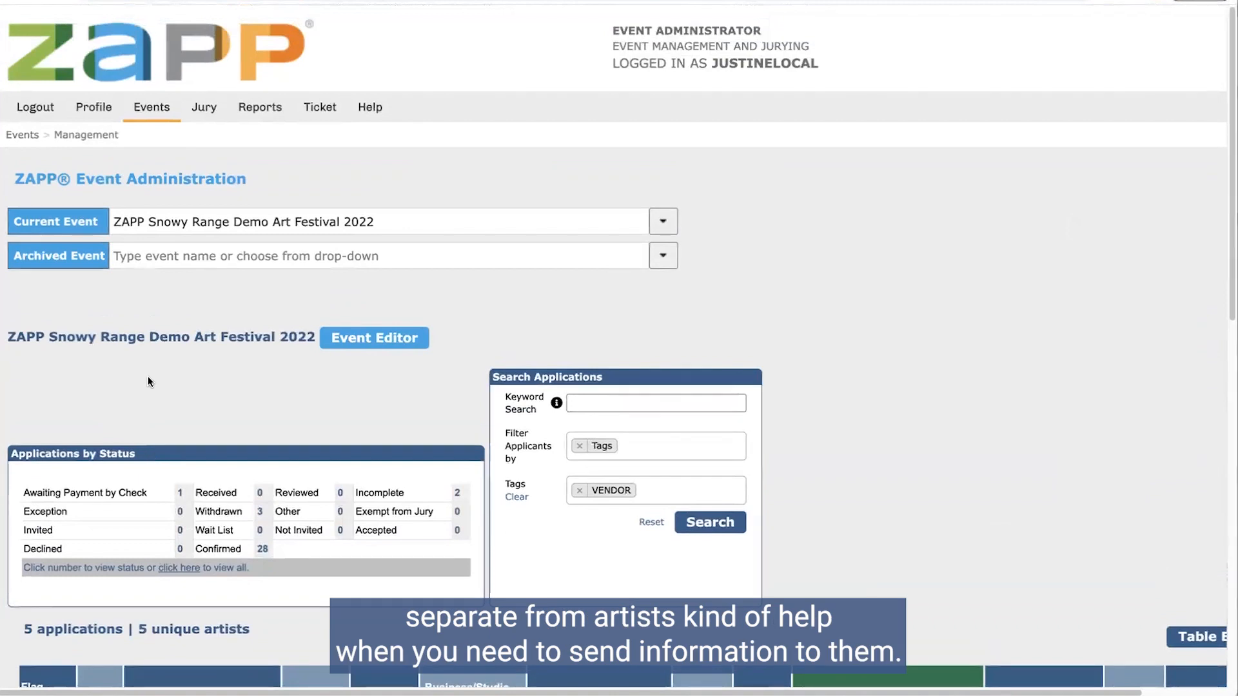
Step: Open Events > Communication and choose Confirmed (28) applicants as email recipients
mouse_move(137, 106)
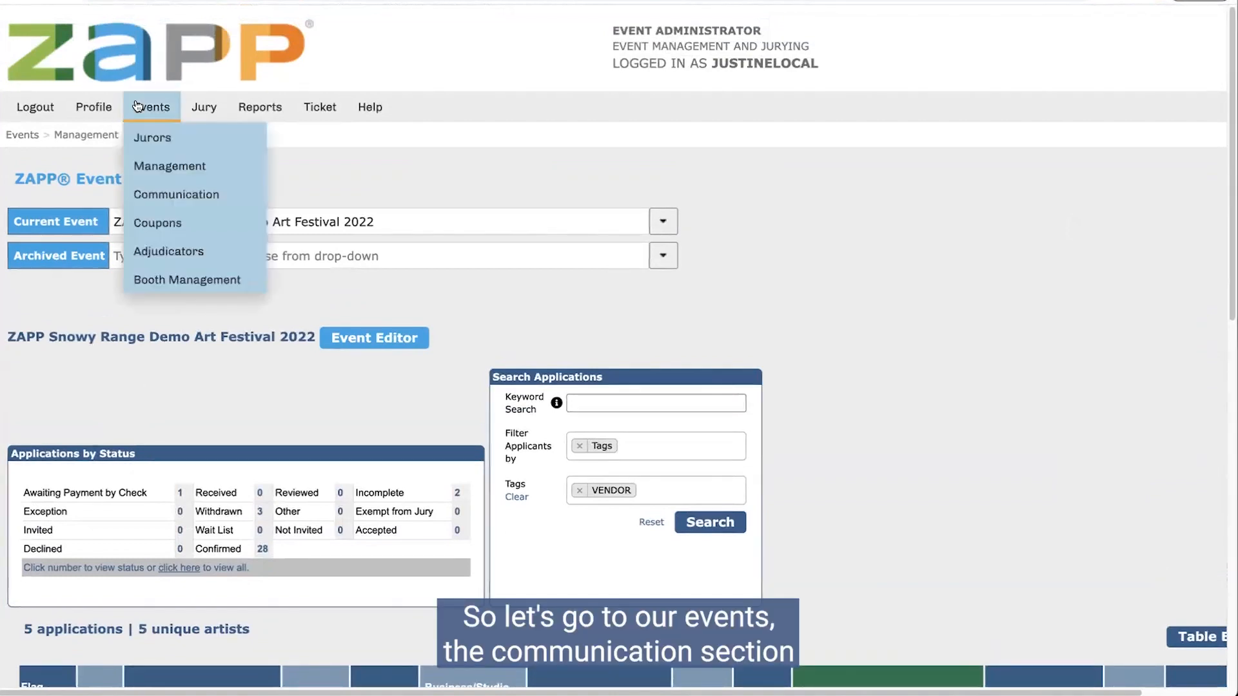
left_click(147, 194)
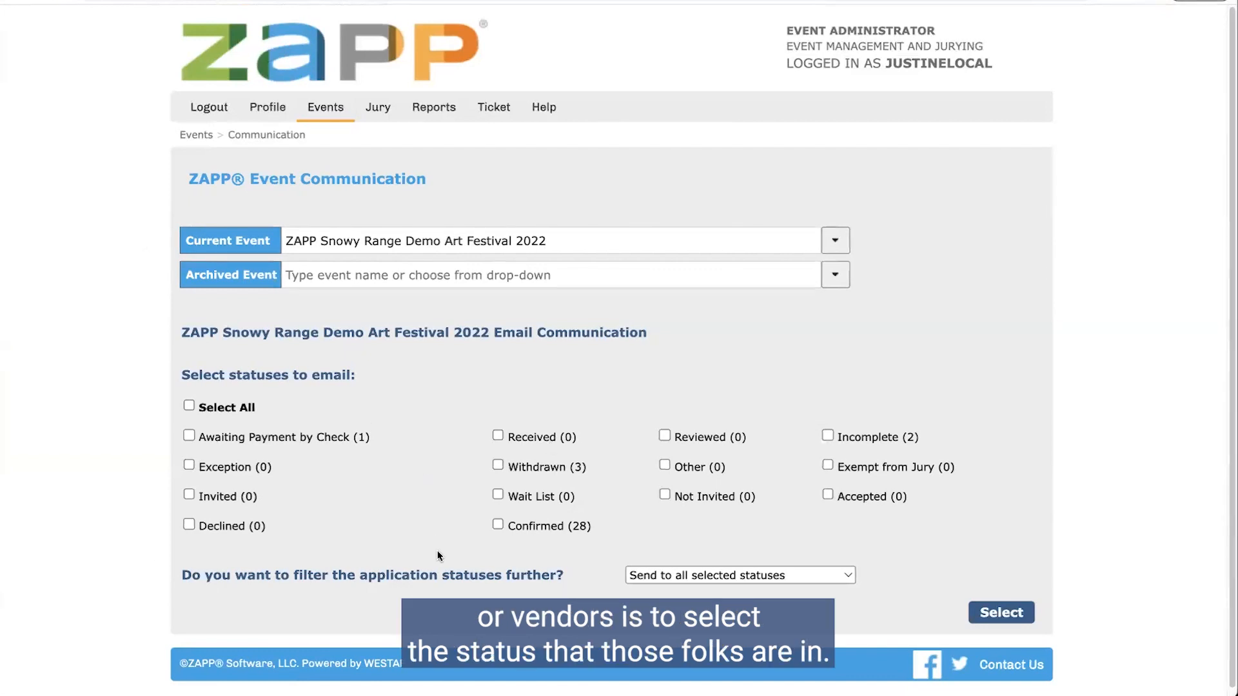
left_click(498, 523)
scroll(477, 510, "down", 1)
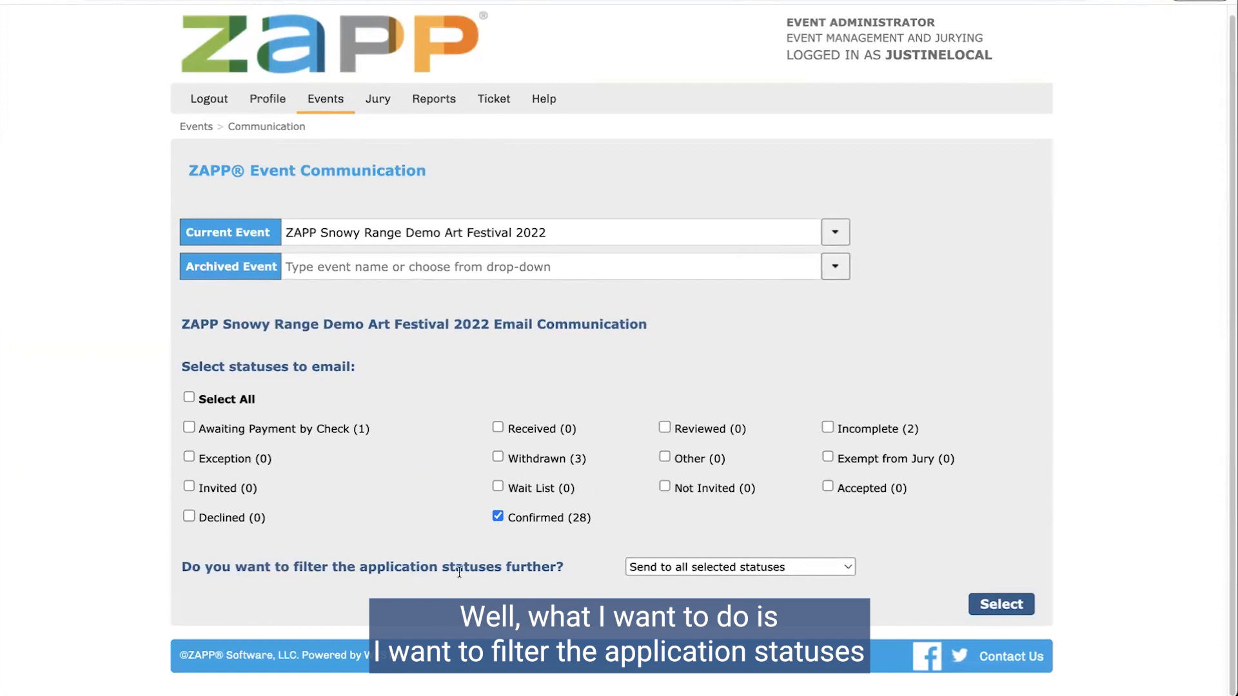
left_click(668, 566)
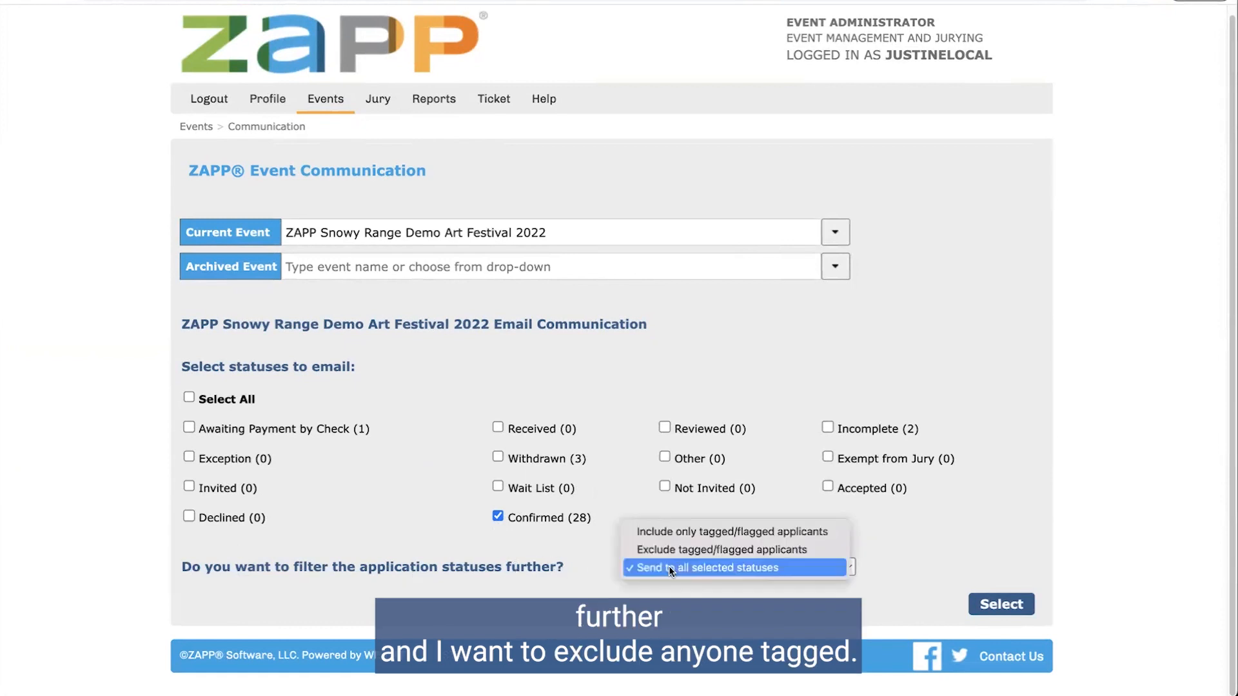
Step: Exclude VENDOR-tagged (4) applicants from the Confirmed recipients and bring up Compose Email
left_click(710, 549)
scroll(539, 543, "down", 3)
scroll(540, 543, "down", 4)
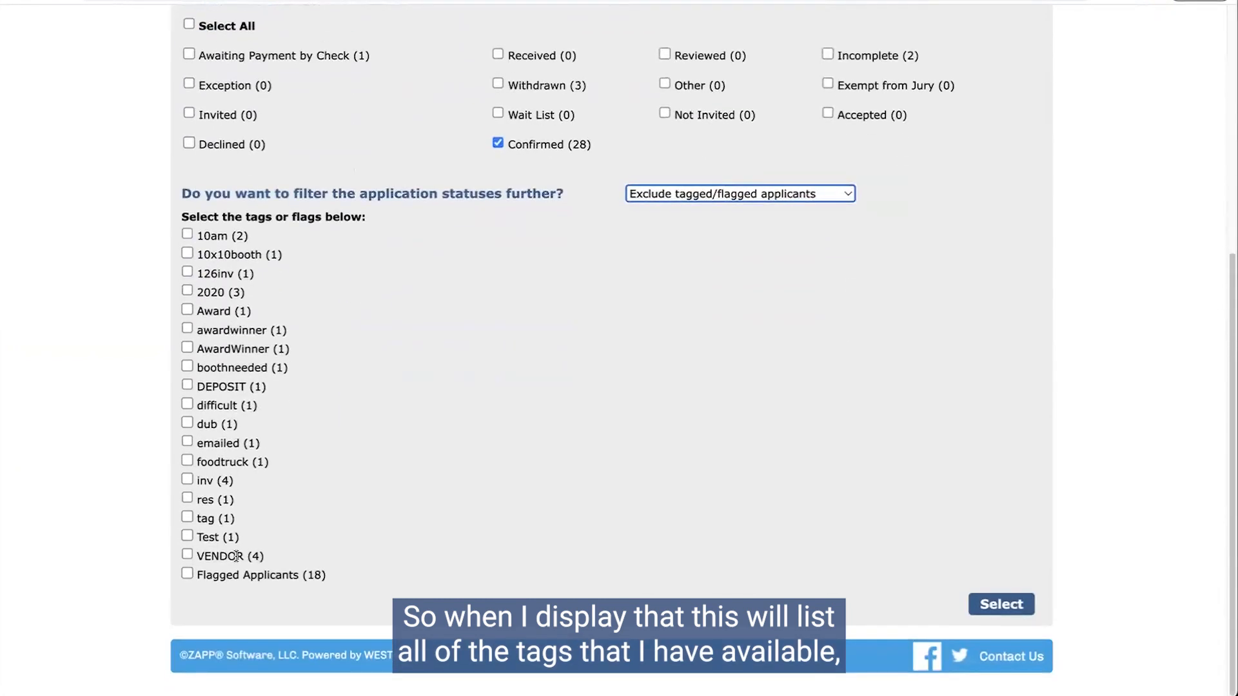
left_click(188, 554)
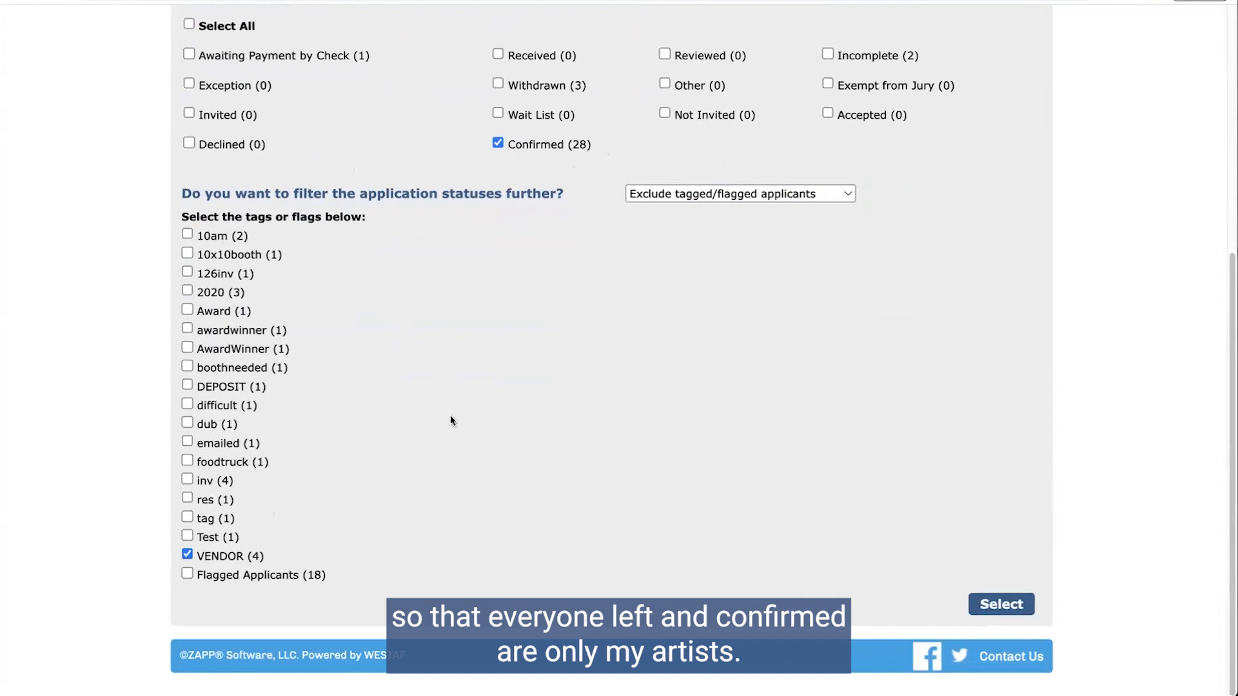
left_click(1015, 606)
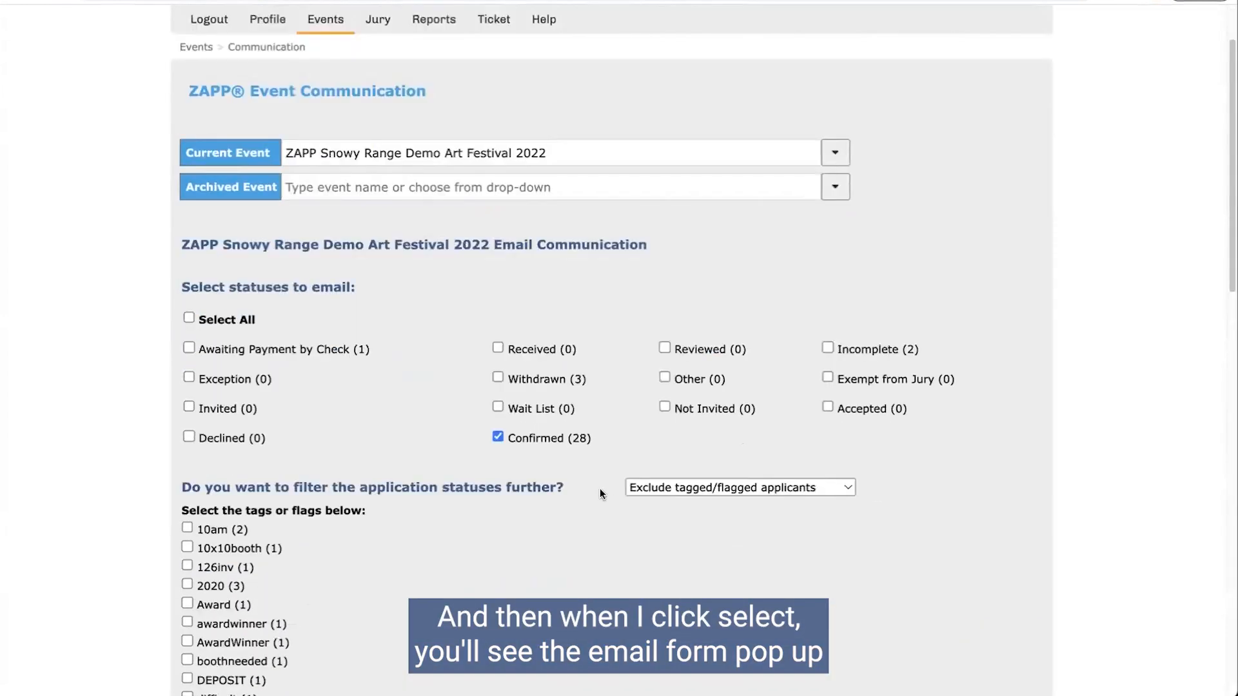
scroll(438, 440, "down", 1)
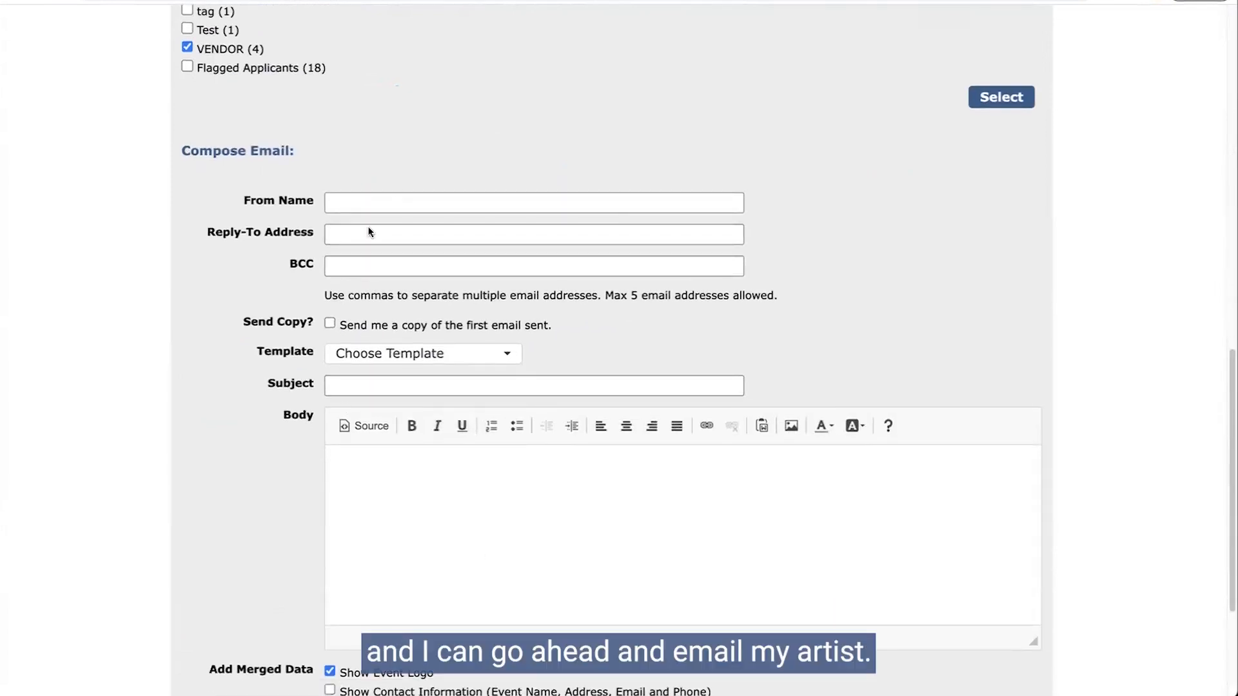
scroll(616, 464, "down", 1)
scroll(616, 465, "down", 2)
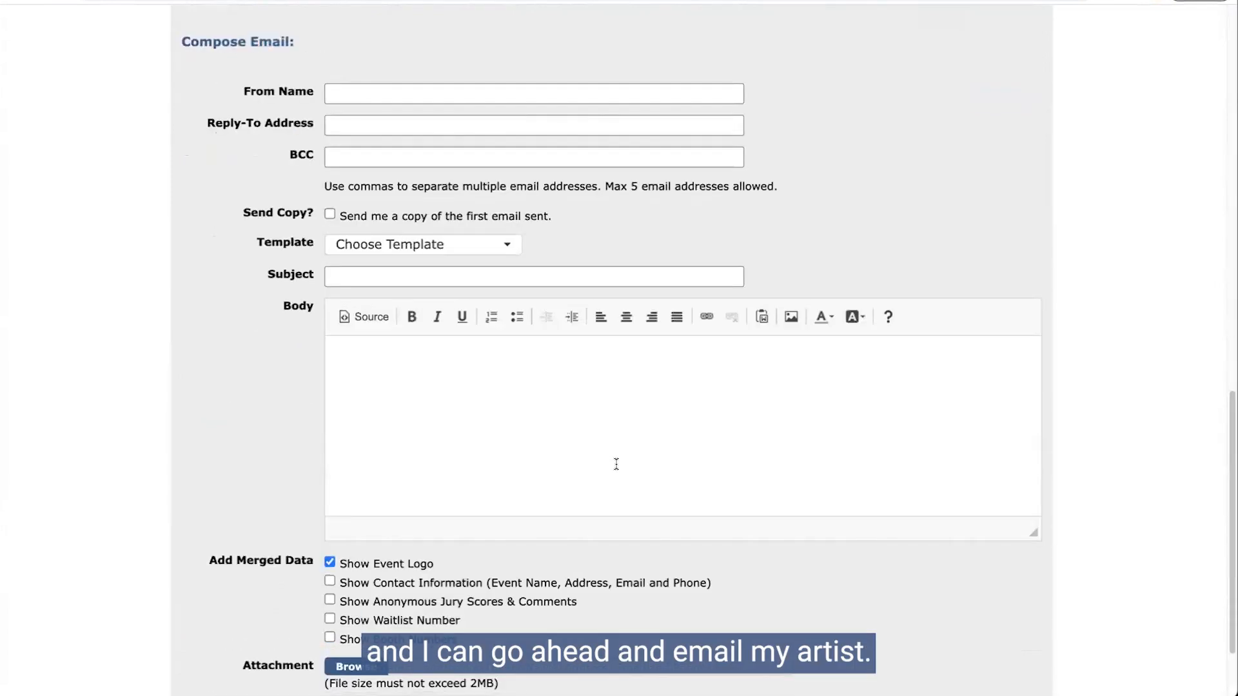
scroll(616, 463, "down", 3)
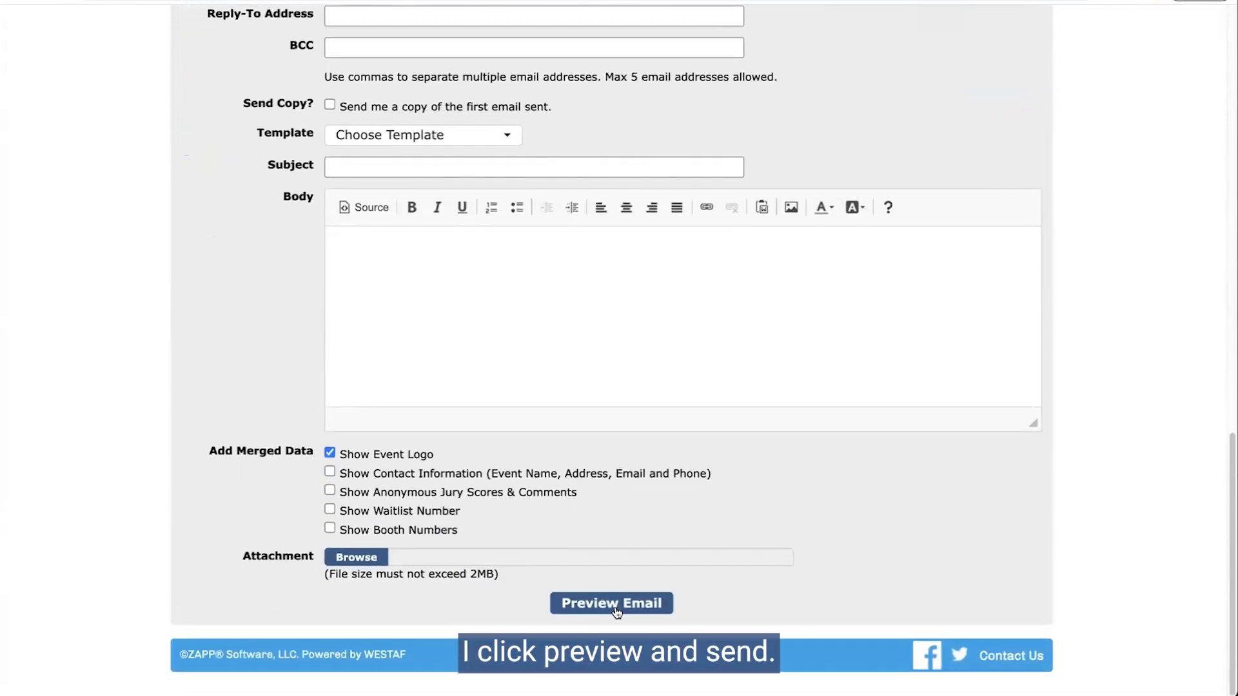
scroll(606, 541, "up", 15)
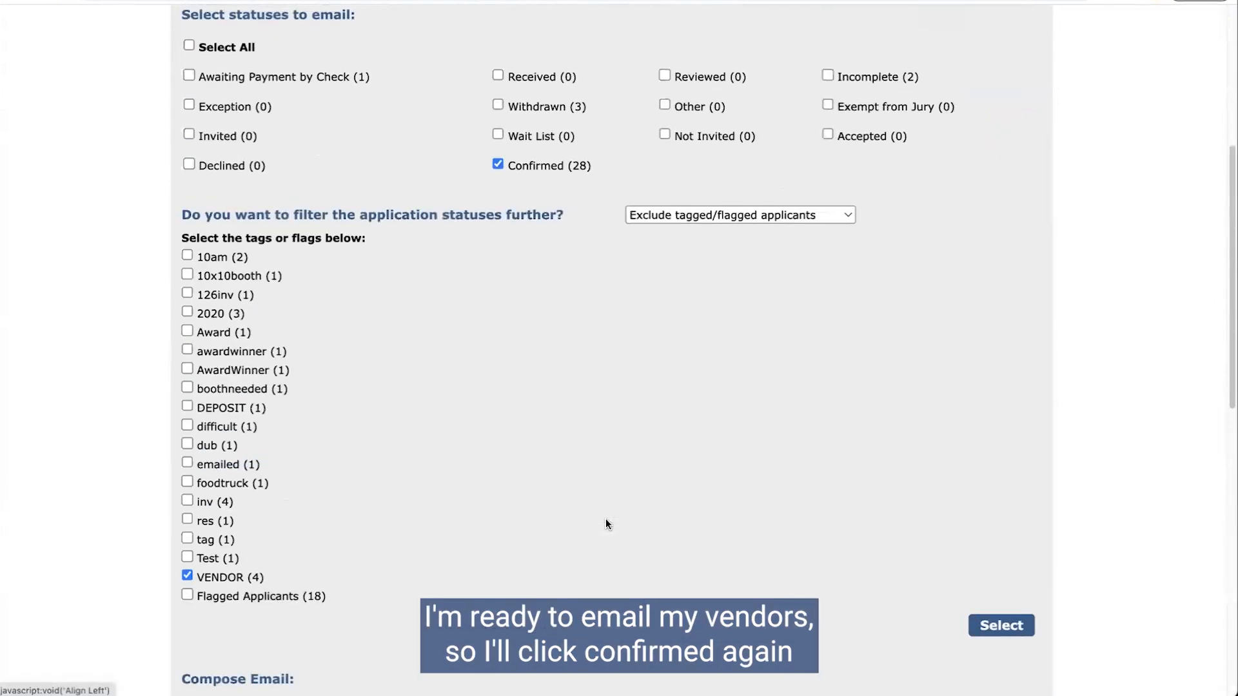
scroll(606, 523, "up", 1)
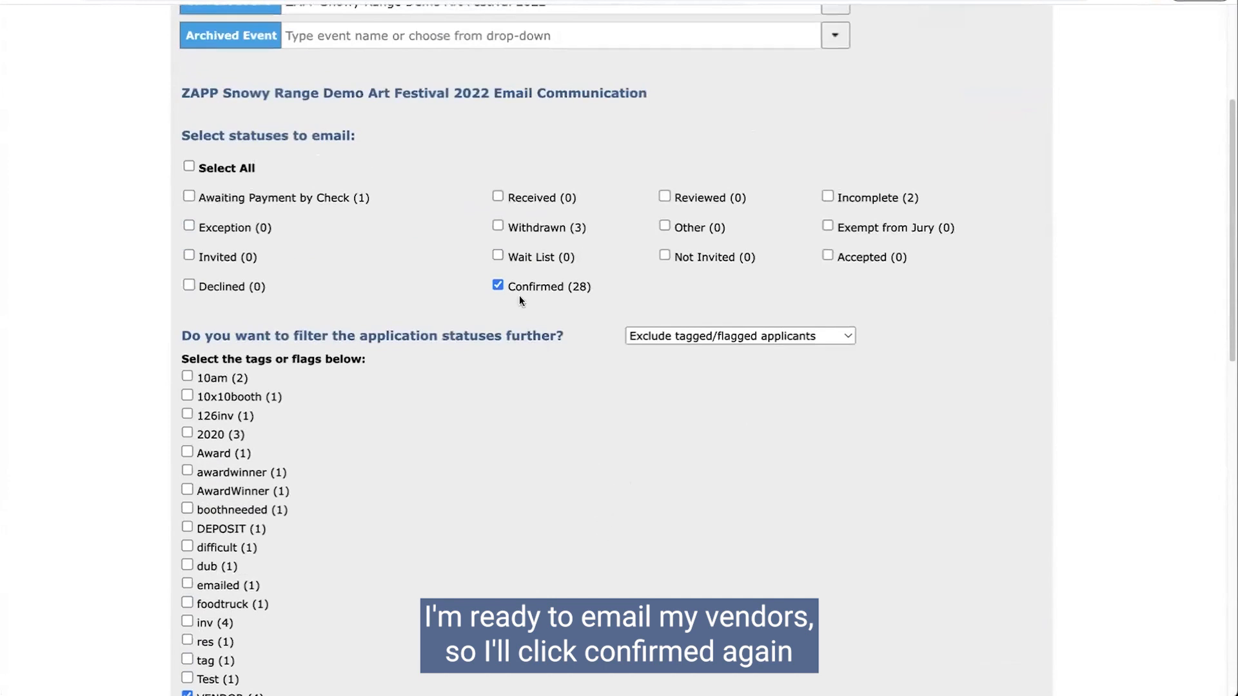
Step: Switch the tag filter to include only VENDOR-tagged applicants
left_click(645, 336)
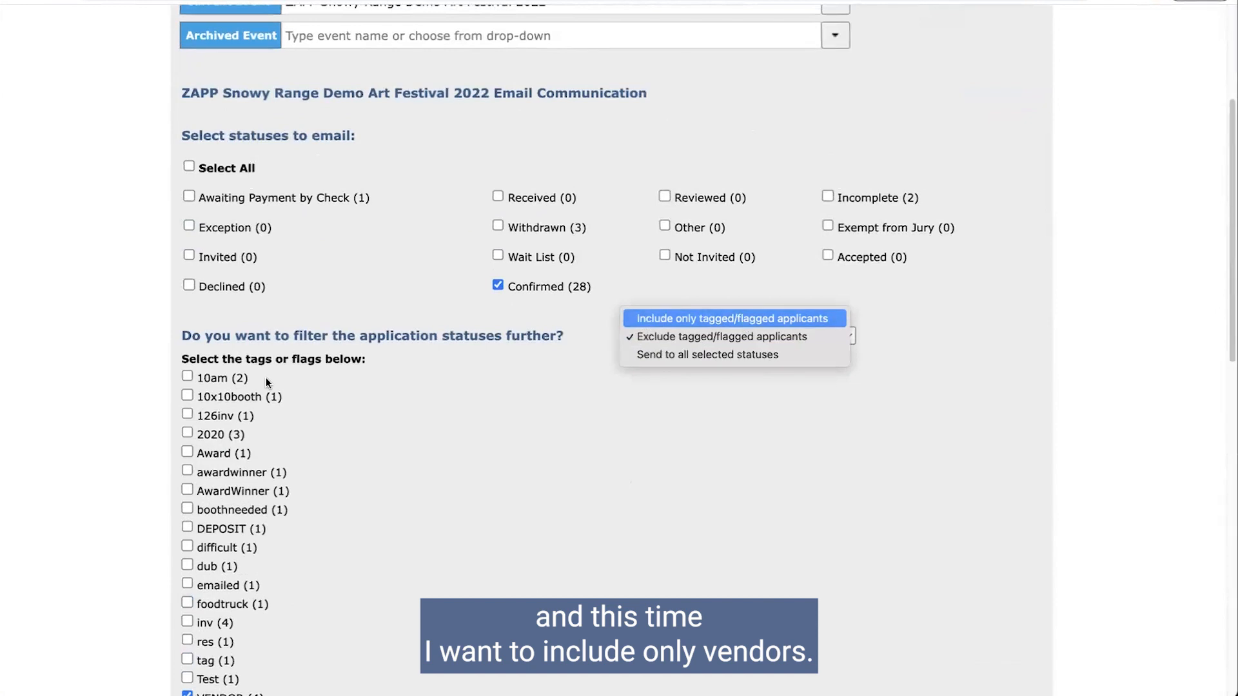
left_click(746, 319)
scroll(552, 359, "down", 6)
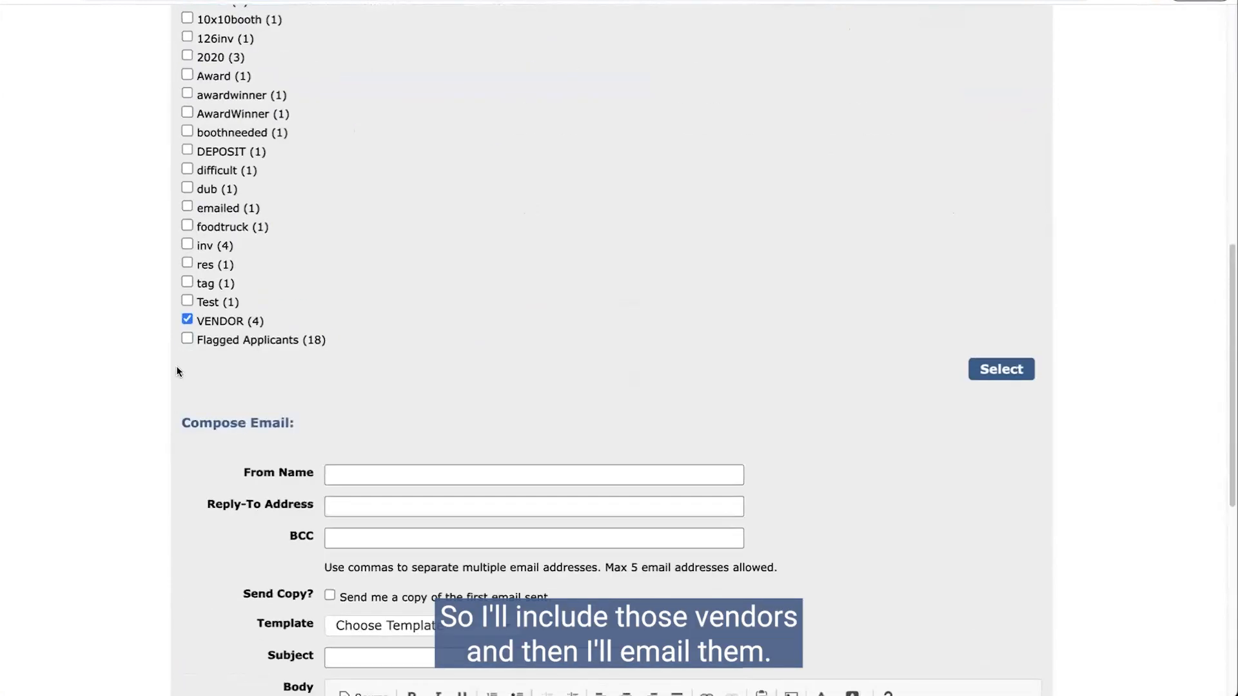
scroll(626, 434, "down", 3)
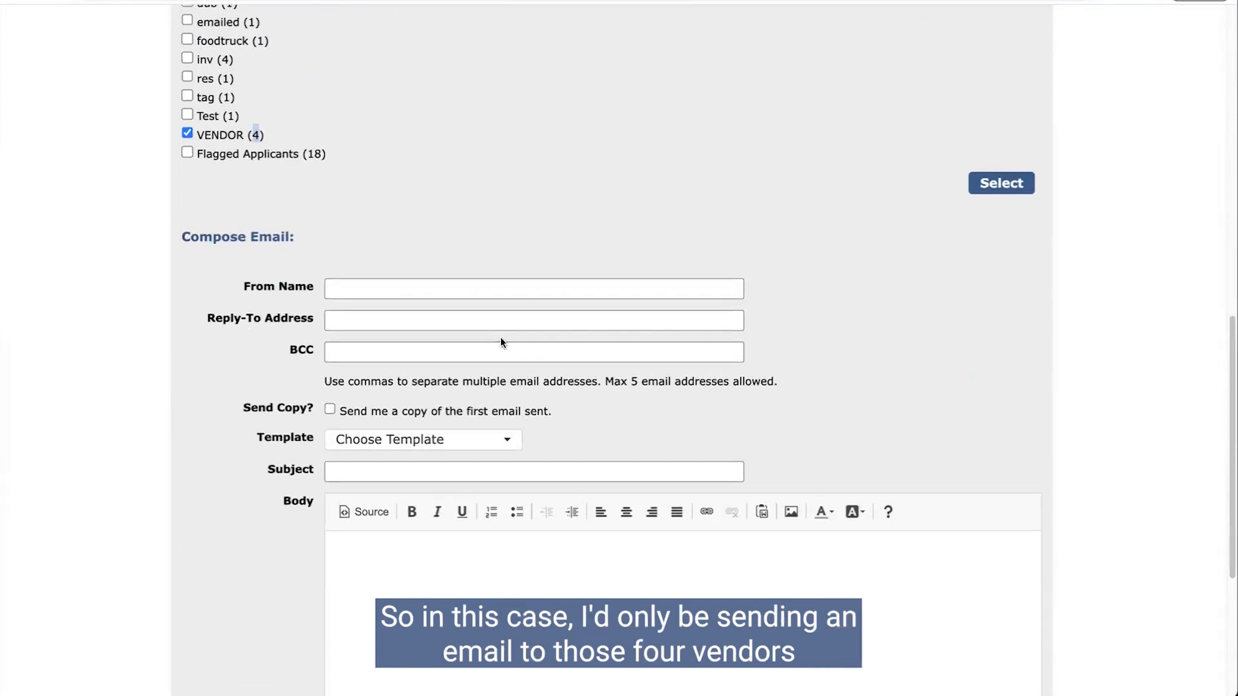
scroll(531, 363, "down", 2)
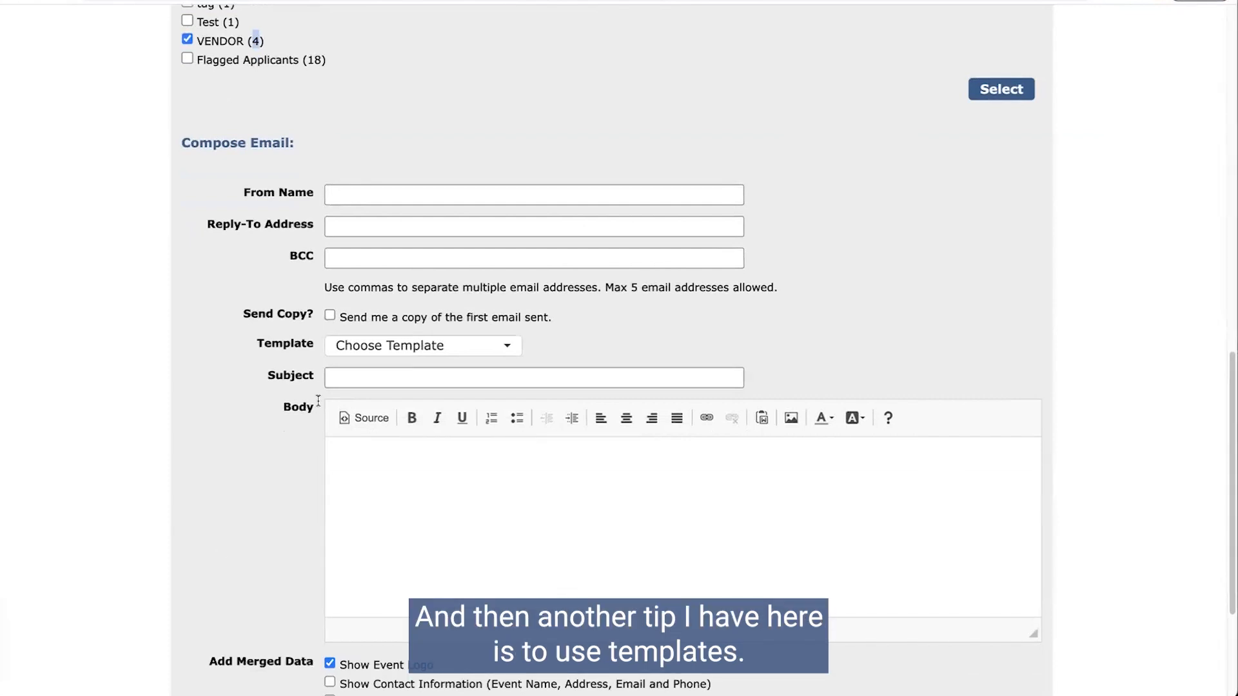
Step: Open the Communication Template Editor from the email template list
left_click(389, 348)
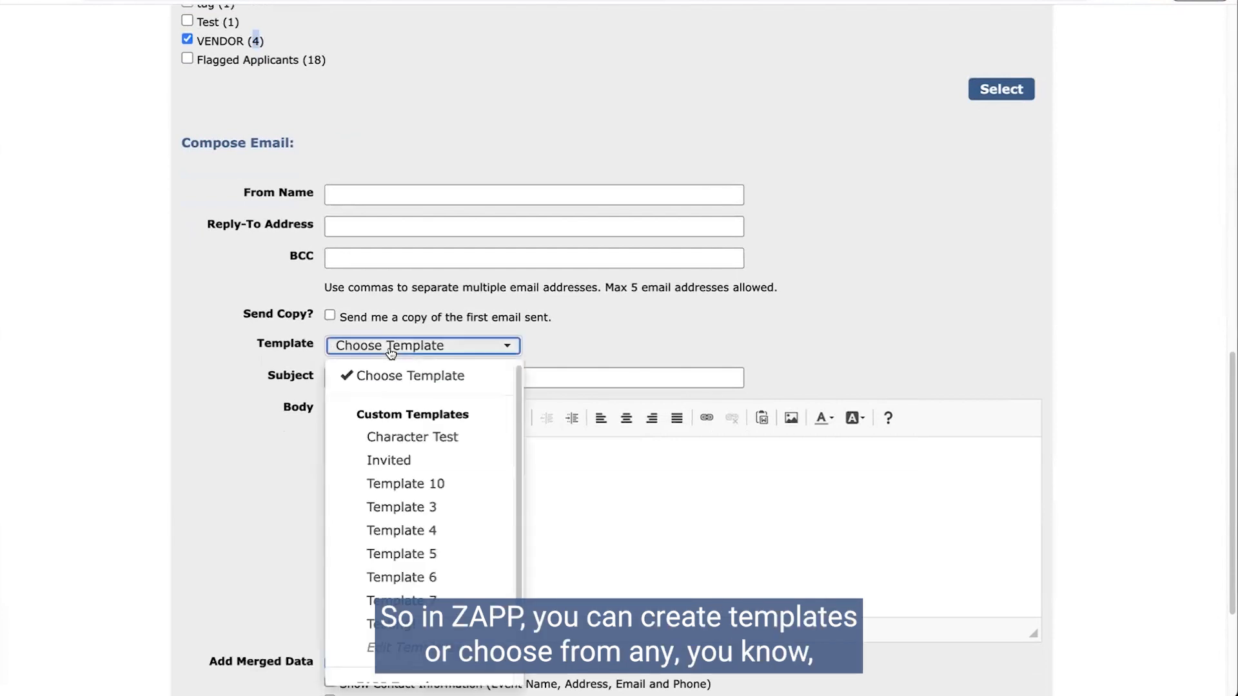
scroll(400, 580, "down", 3)
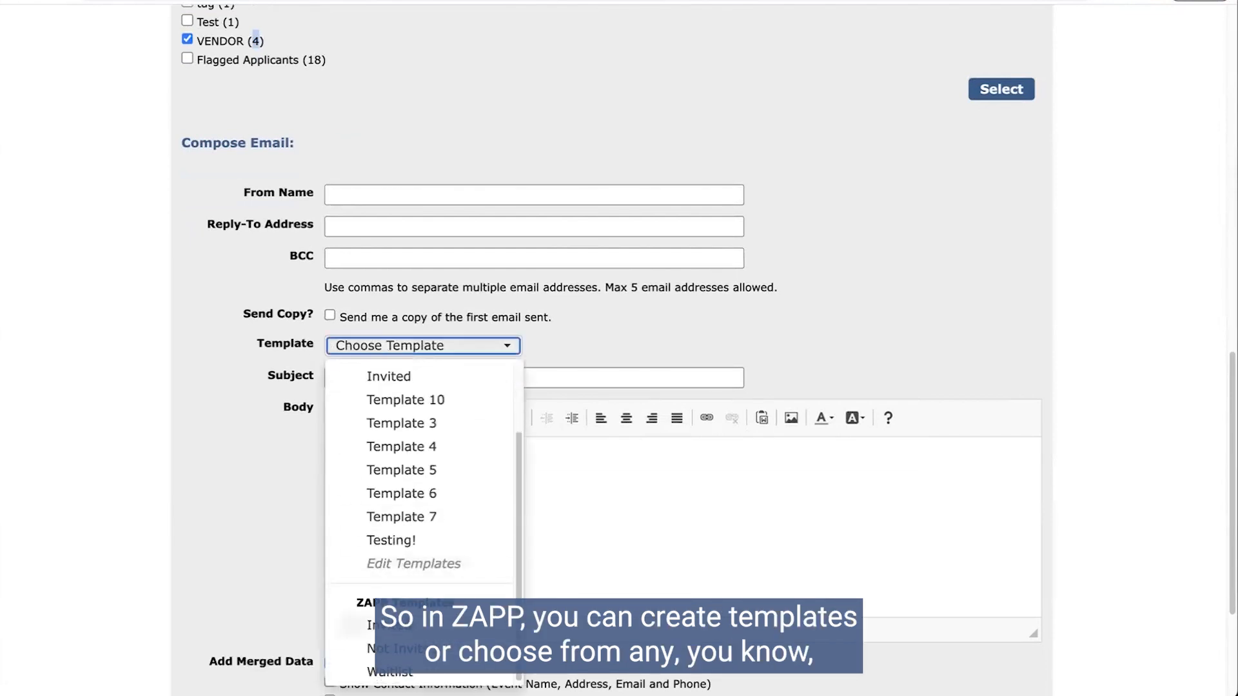
left_click(416, 566)
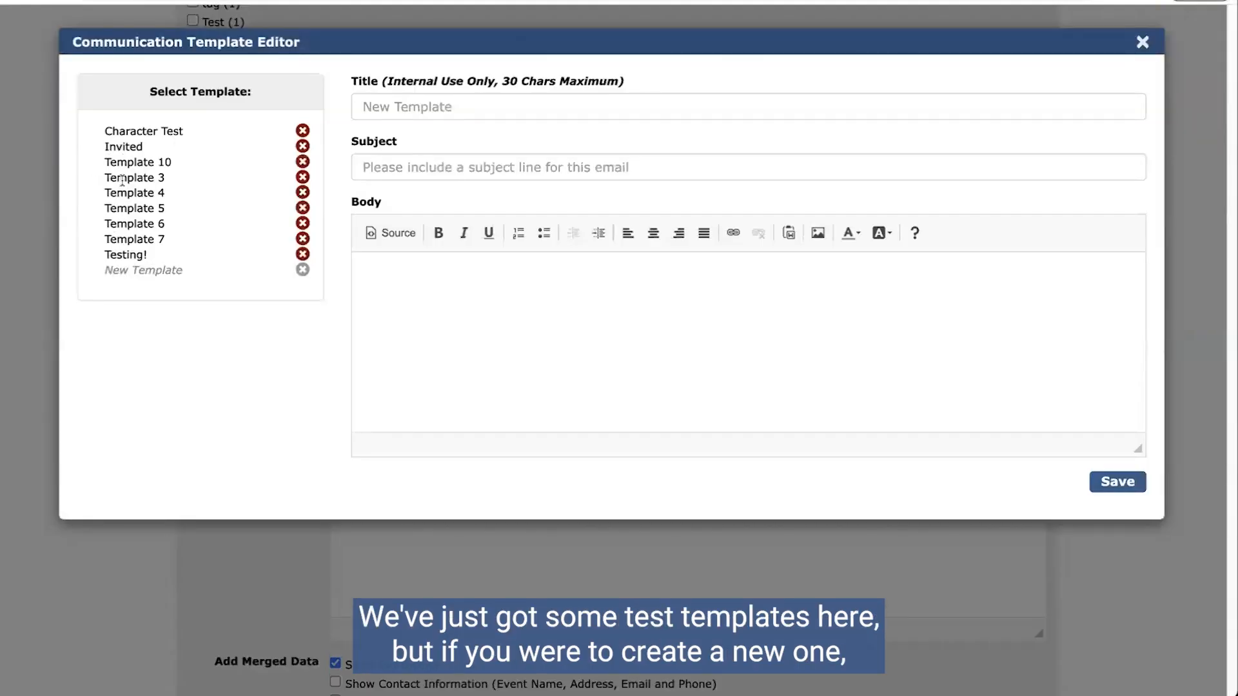
left_click(126, 192)
left_click(128, 224)
left_click(129, 147)
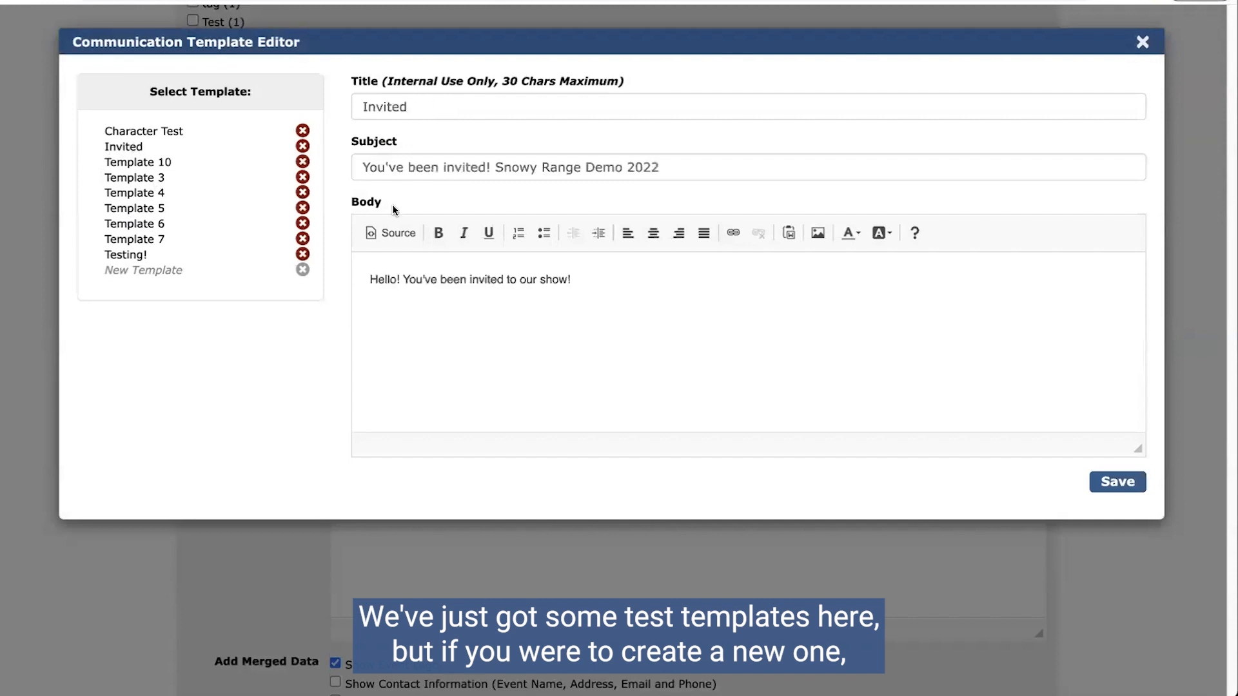
left_click(125, 268)
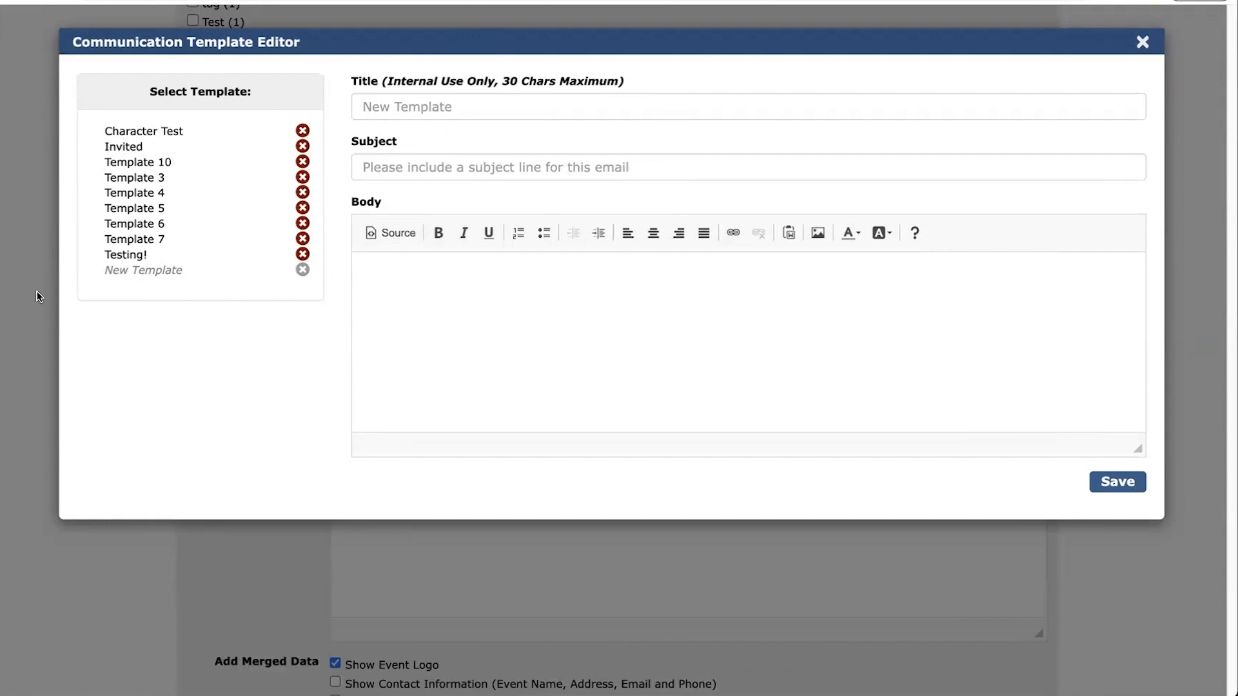
left_click(1143, 43)
scroll(697, 261, "down", 1)
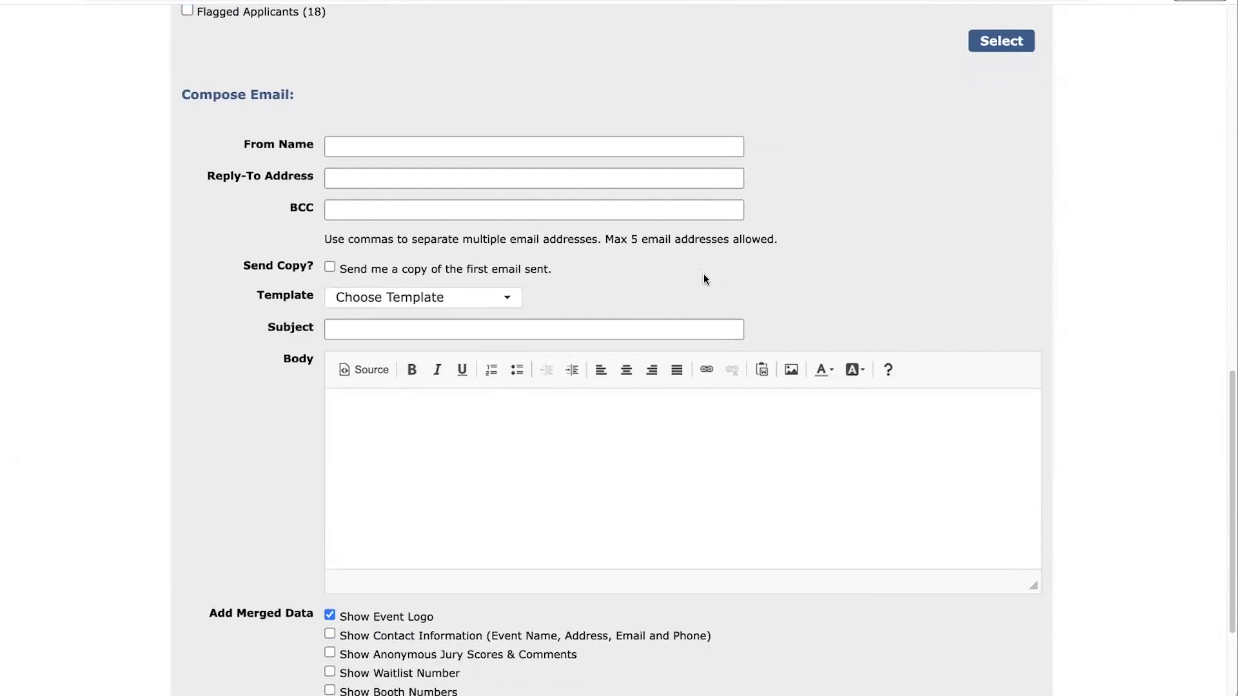
Step: Return to the Snowy Range Demo Art Festival 2022 administration page via Events > Management
scroll(704, 275, "up", 2)
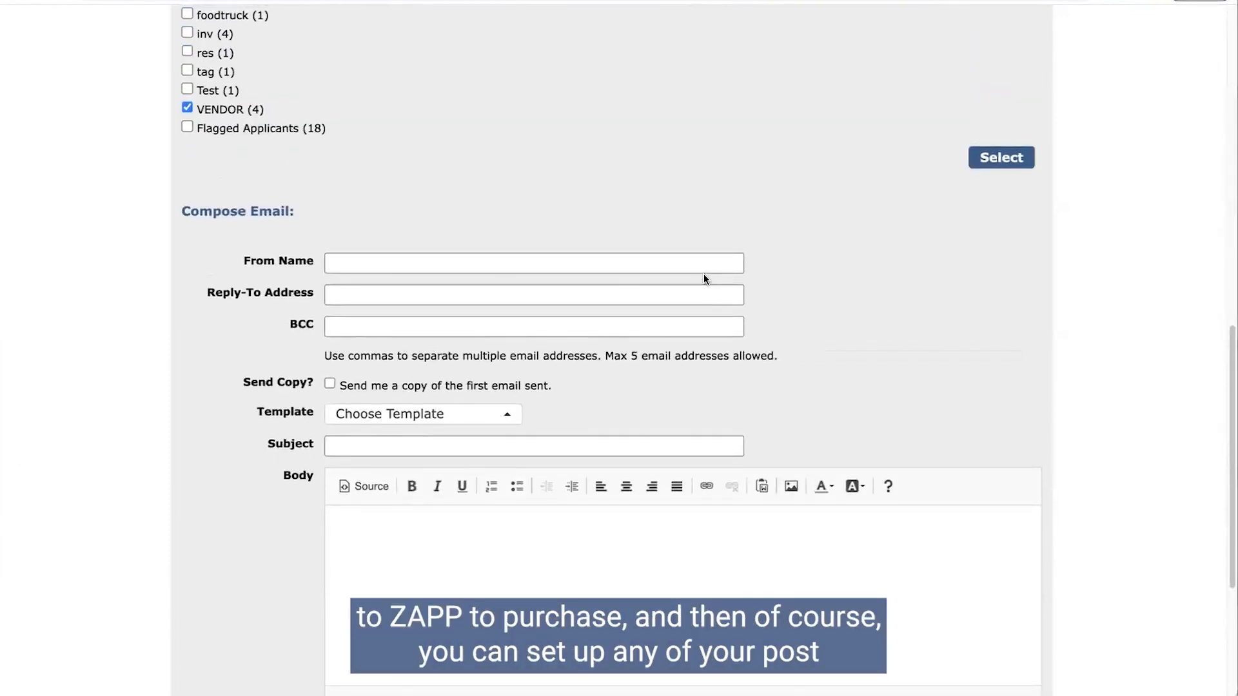
scroll(703, 277, "up", 10)
scroll(436, 180, "up", 3)
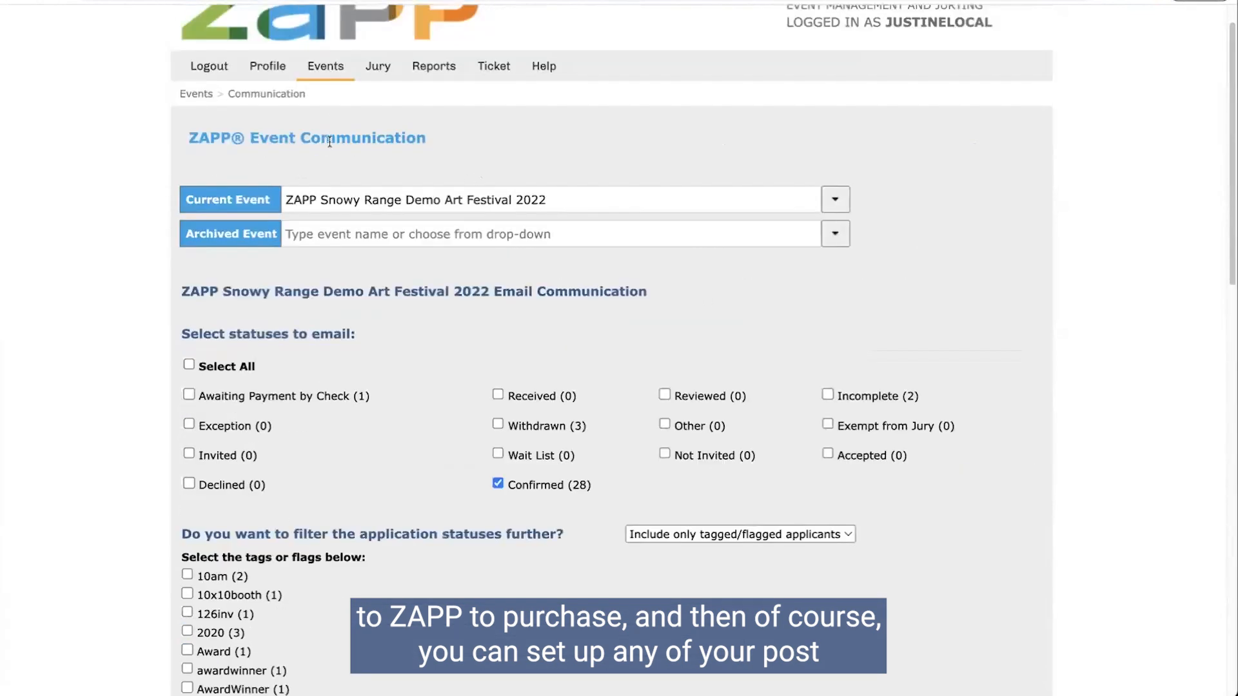
left_click(347, 124)
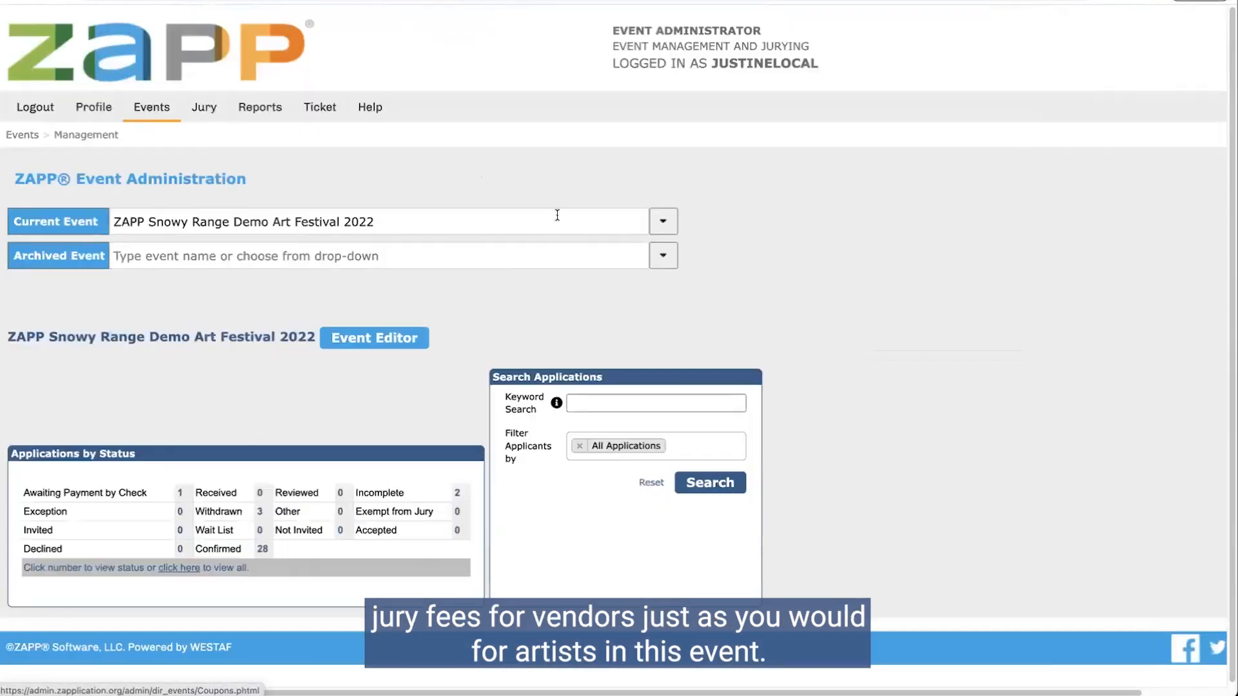
left_click(387, 342)
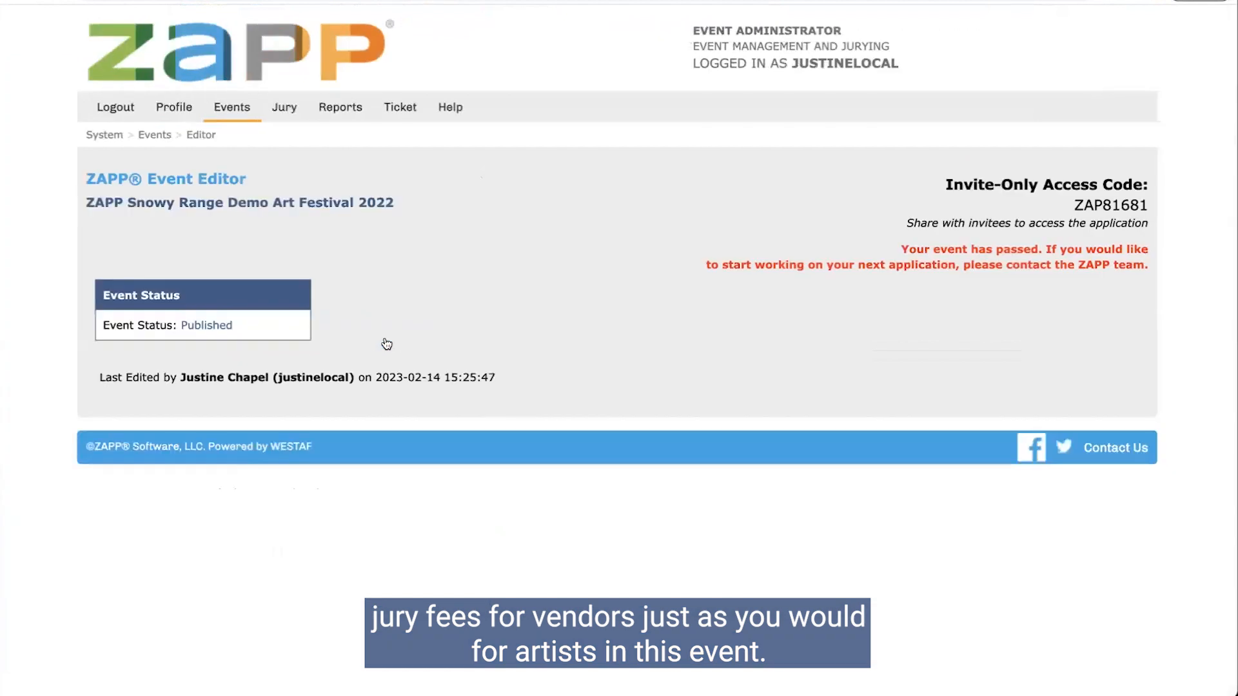
scroll(631, 415, "down", 2)
scroll(631, 414, "down", 5)
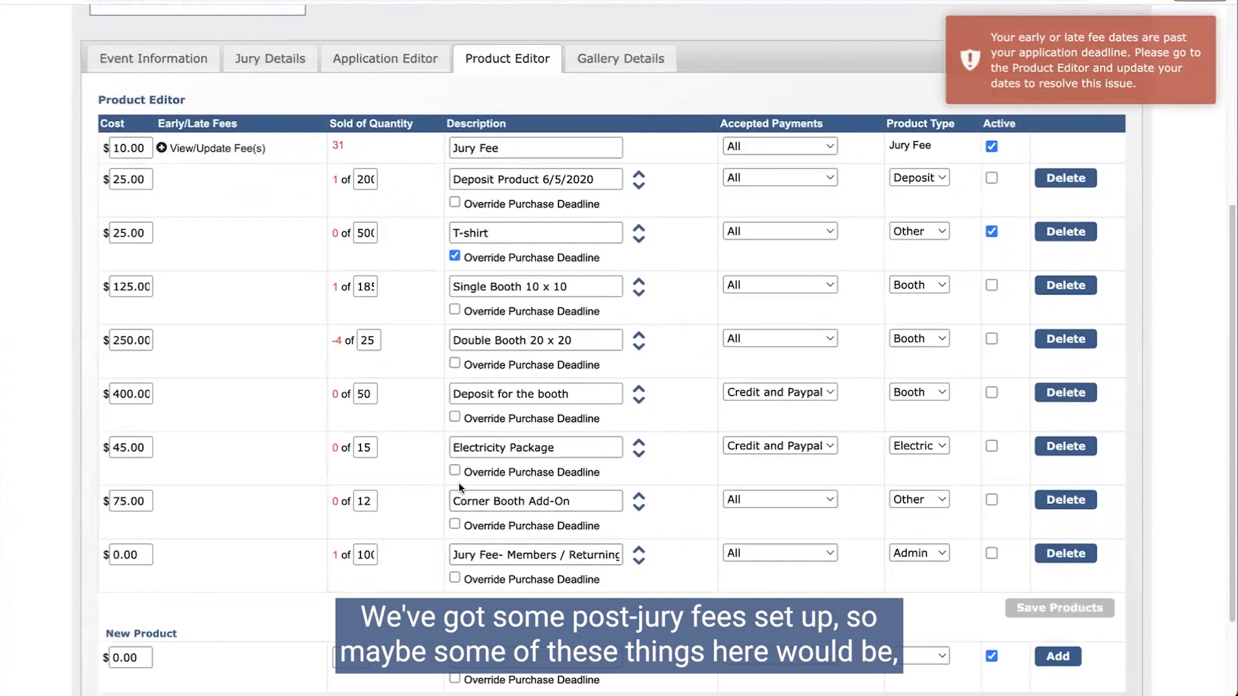
left_click(590, 446)
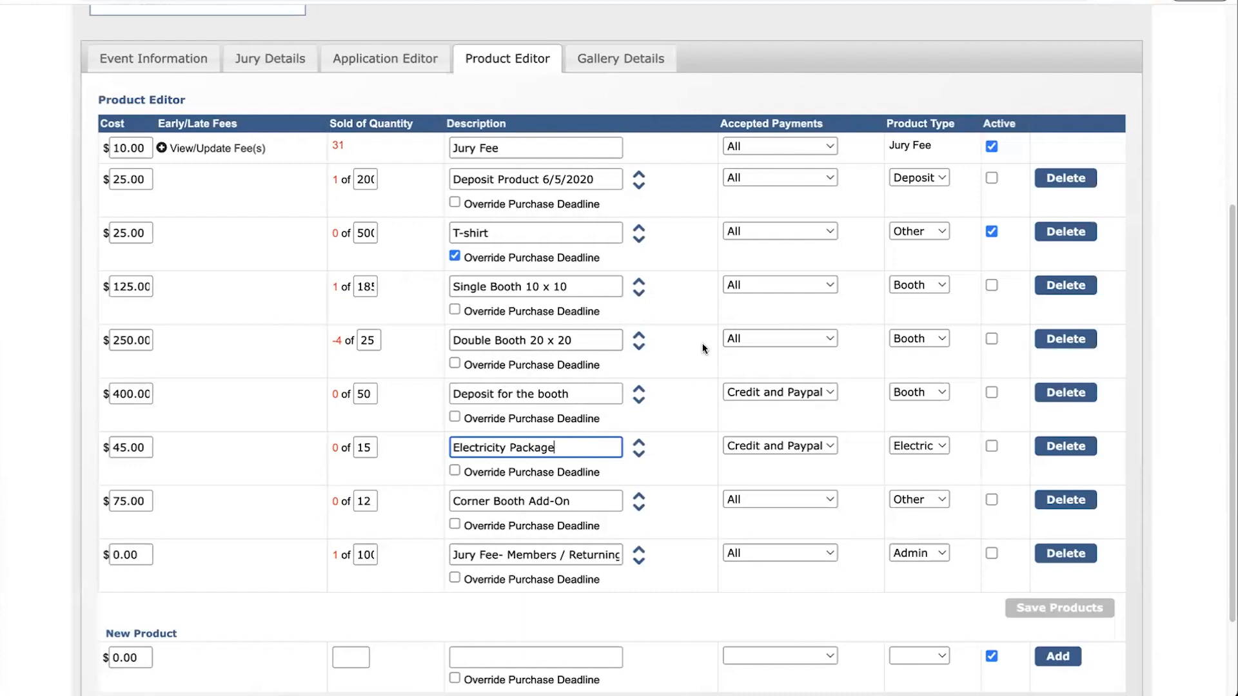
scroll(703, 348, "up", 5)
mouse_move(225, 118)
left_click(242, 166)
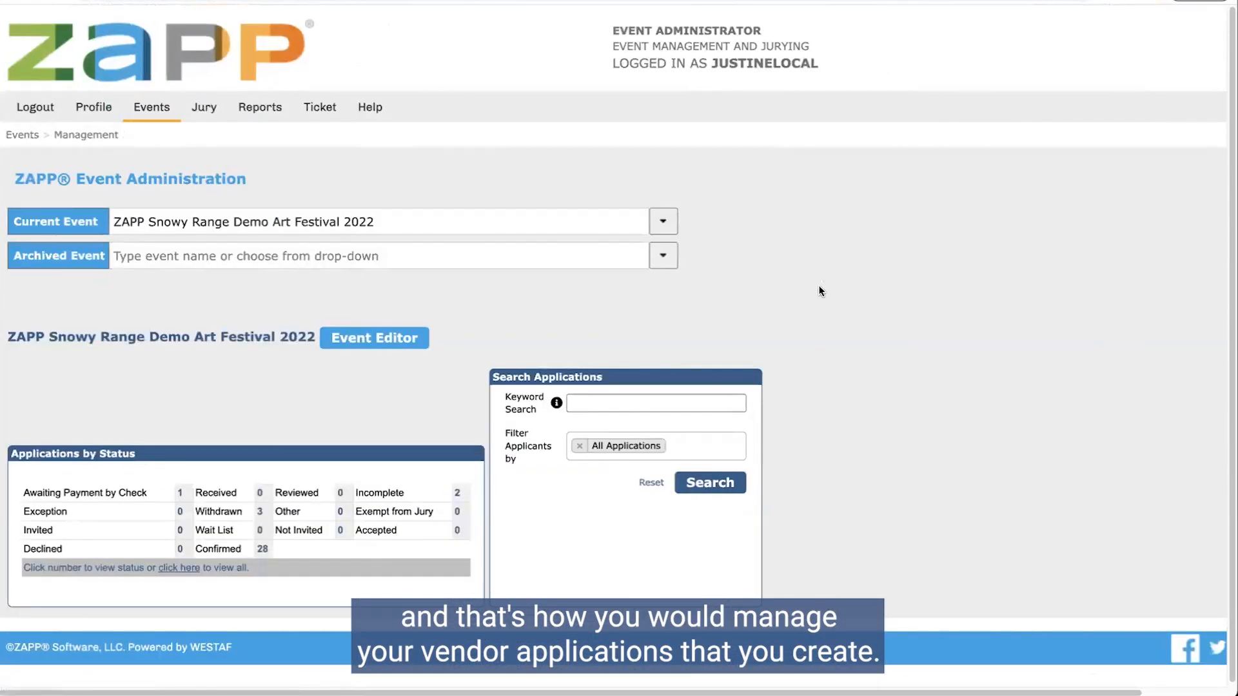
scroll(817, 292, "down", 1)
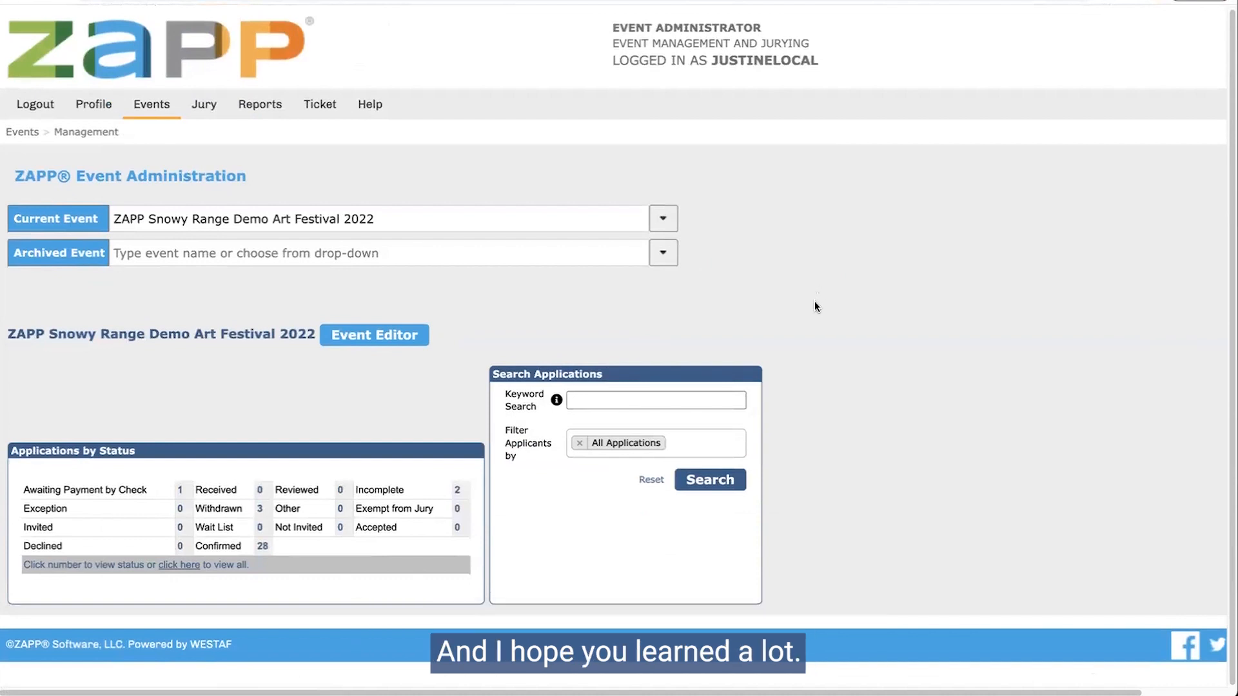